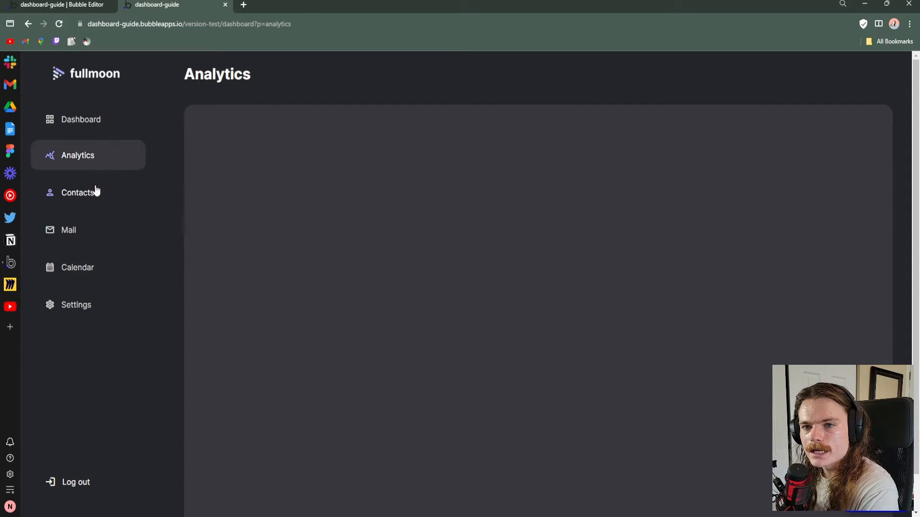
Examine the finished dashboard preview by opening its Dashboard, Analytics, Contacts, Mail, Calendar and Settings sections
click(94, 191)
click(85, 122)
click(103, 160)
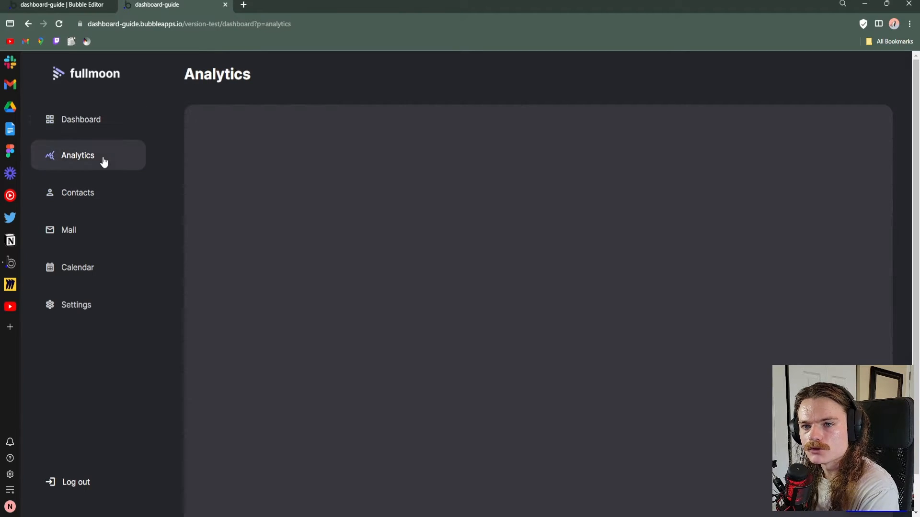
click(101, 195)
click(92, 235)
click(94, 270)
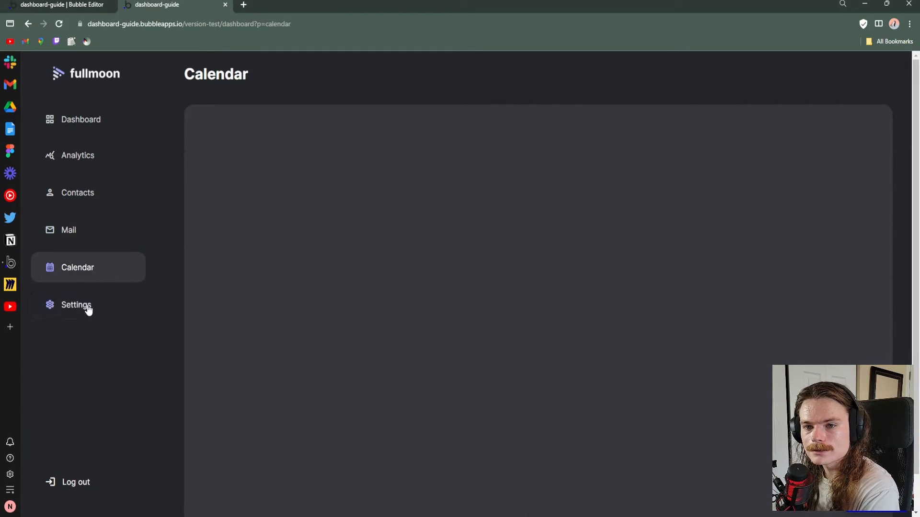
click(86, 307)
click(68, 122)
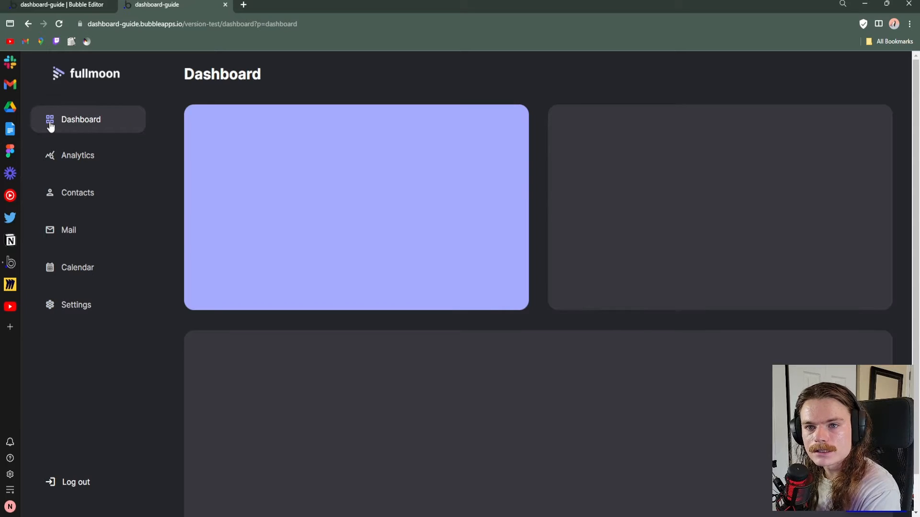
click(87, 157)
click(68, 199)
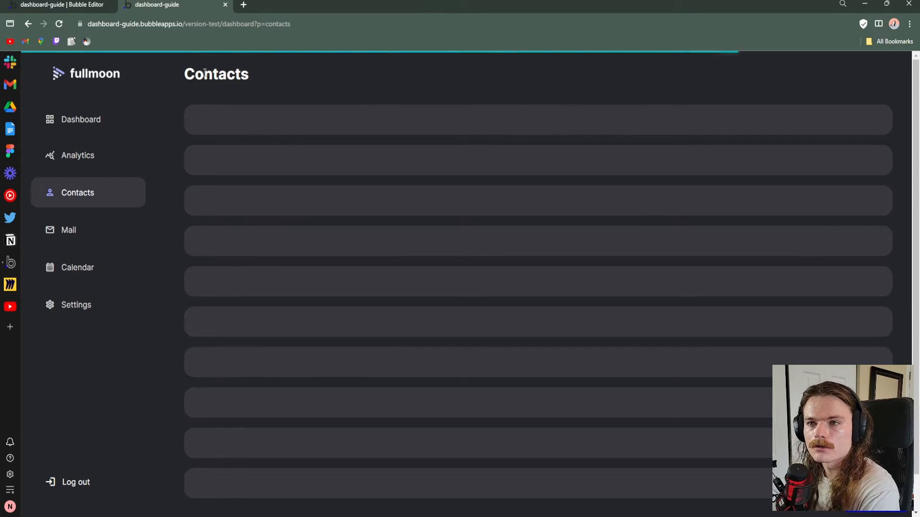
click(91, 120)
drag(266, 77, 238, 77)
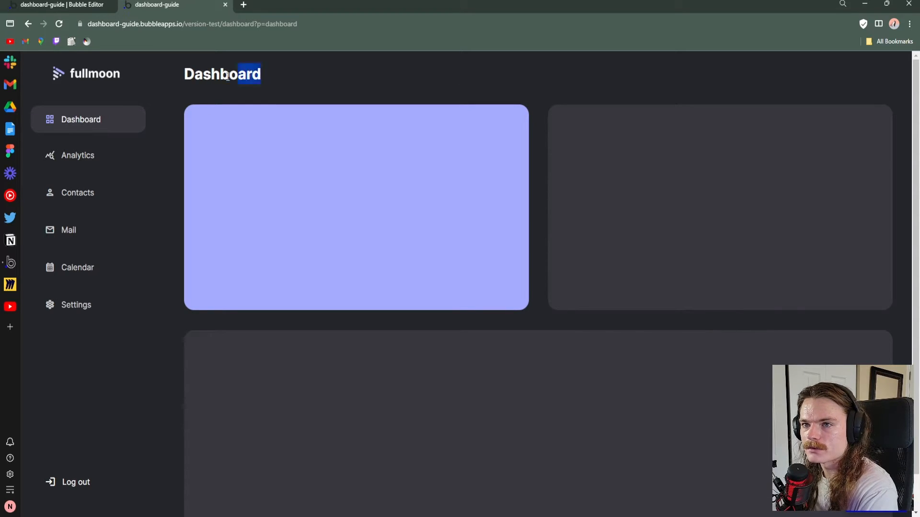
click(227, 77)
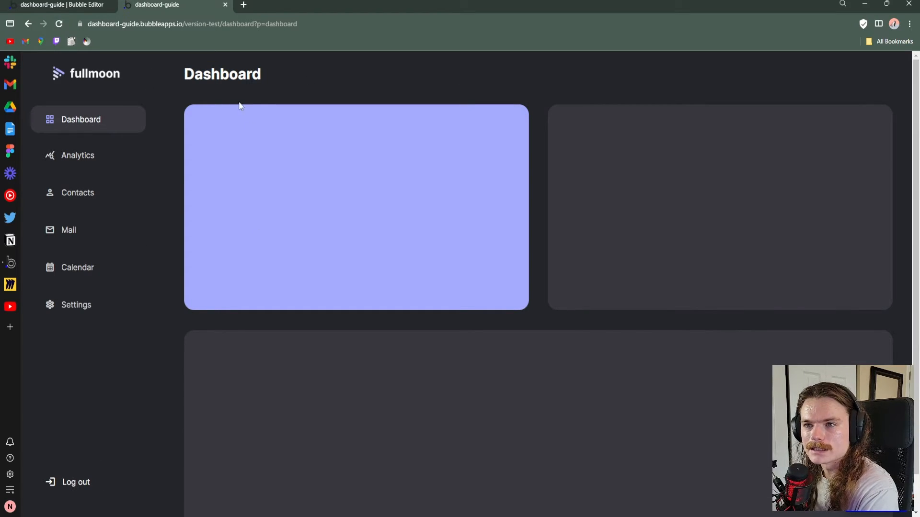
click(93, 159)
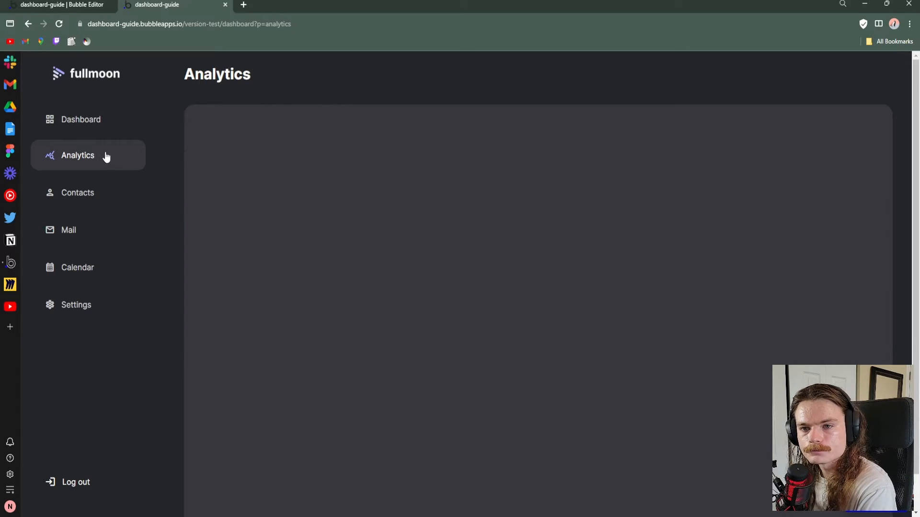
click(94, 198)
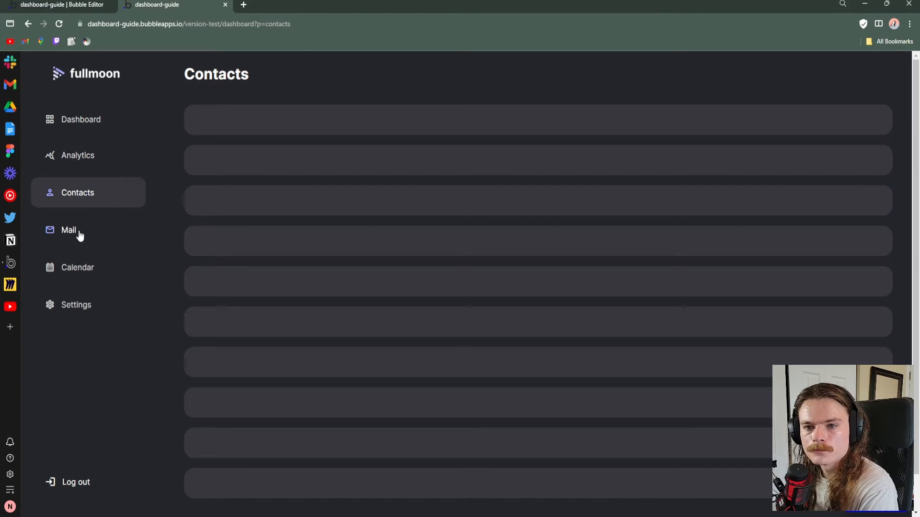
click(79, 234)
click(87, 267)
click(100, 307)
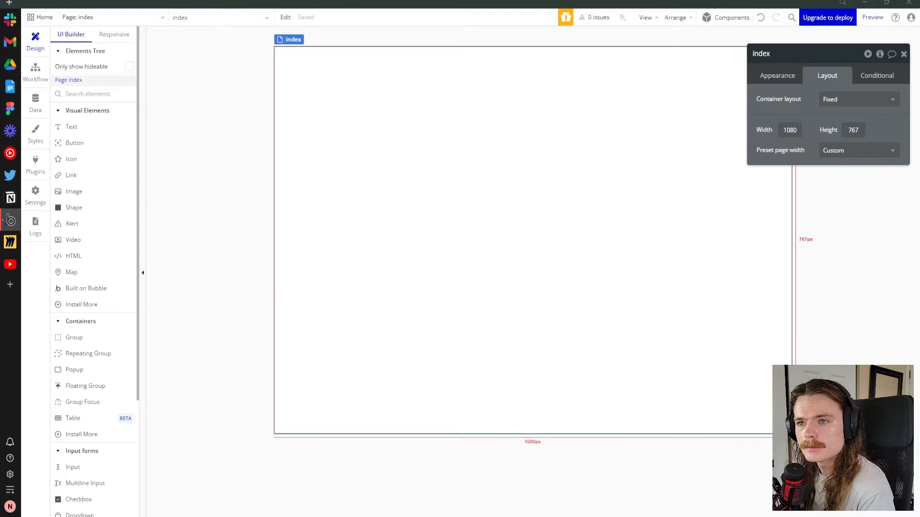
drag(803, 55, 813, 37)
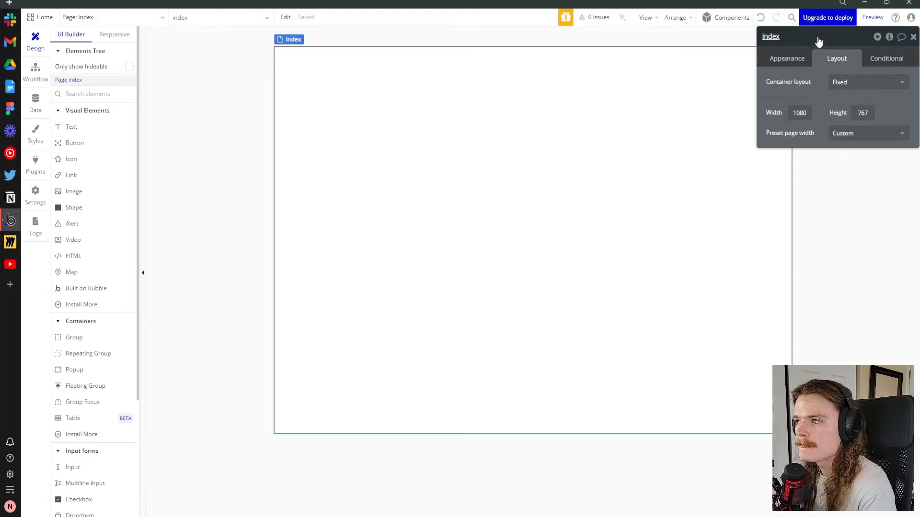
drag(819, 42, 850, 50)
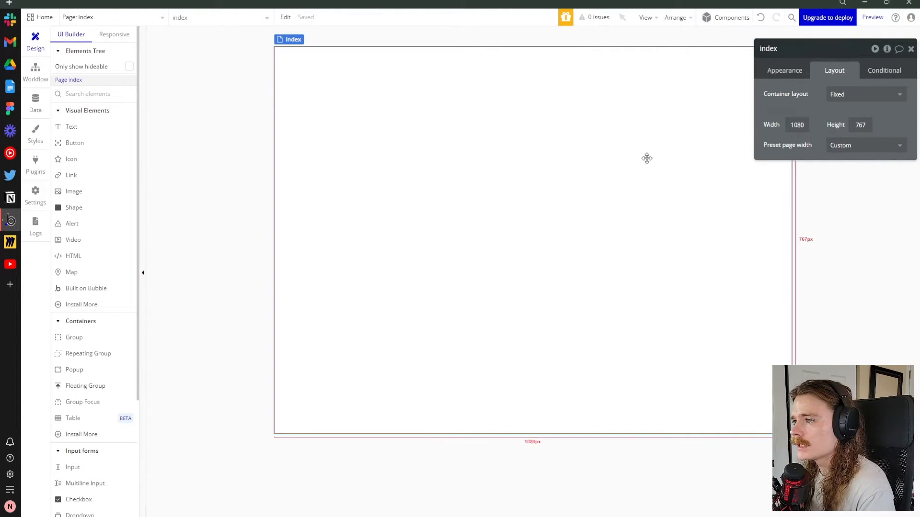
click(805, 128)
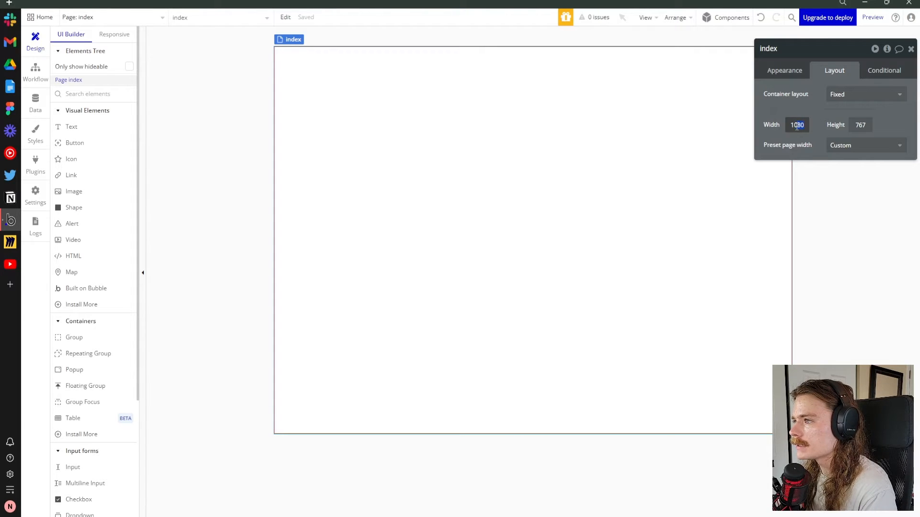
key(Return)
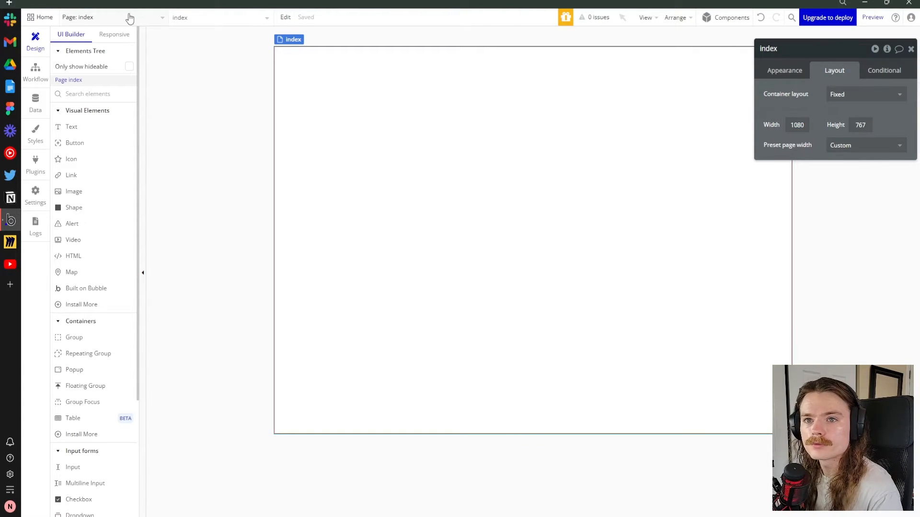
Create a new blank page named dashboard
click(153, 19)
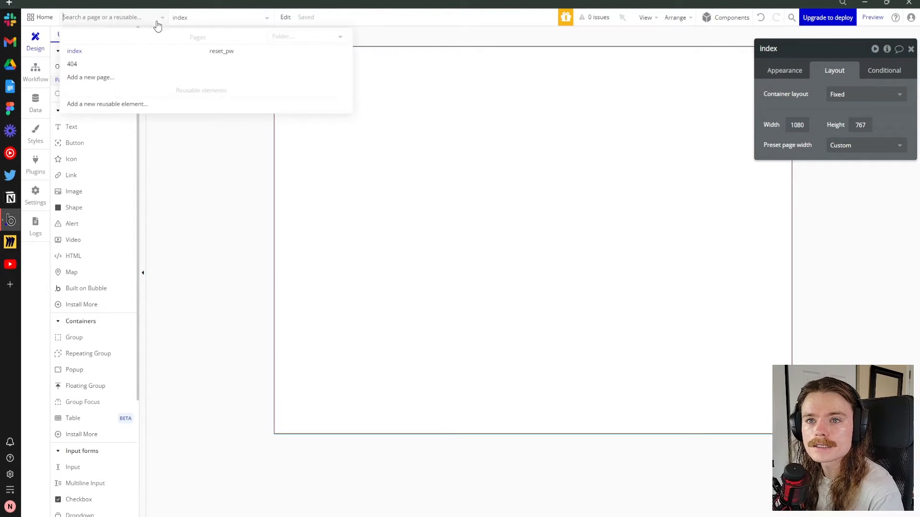
click(98, 79)
click(479, 87)
text(dashboard)
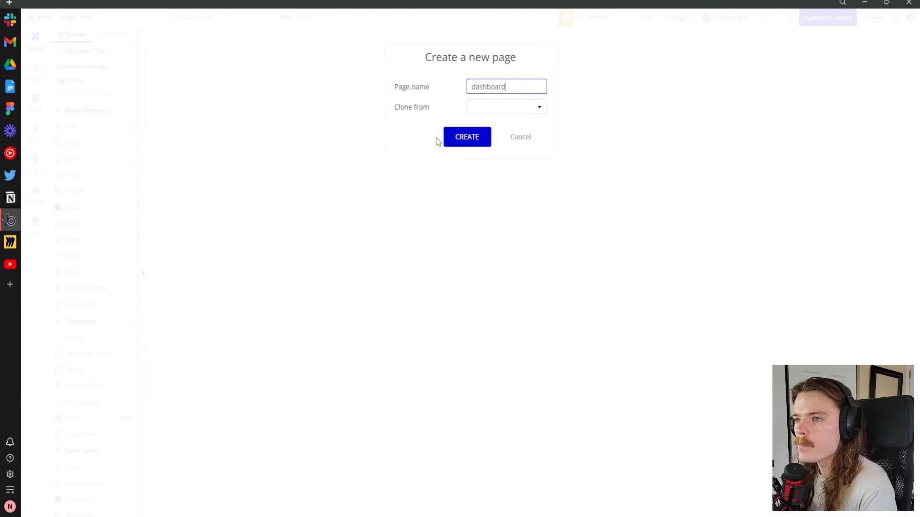
click(455, 139)
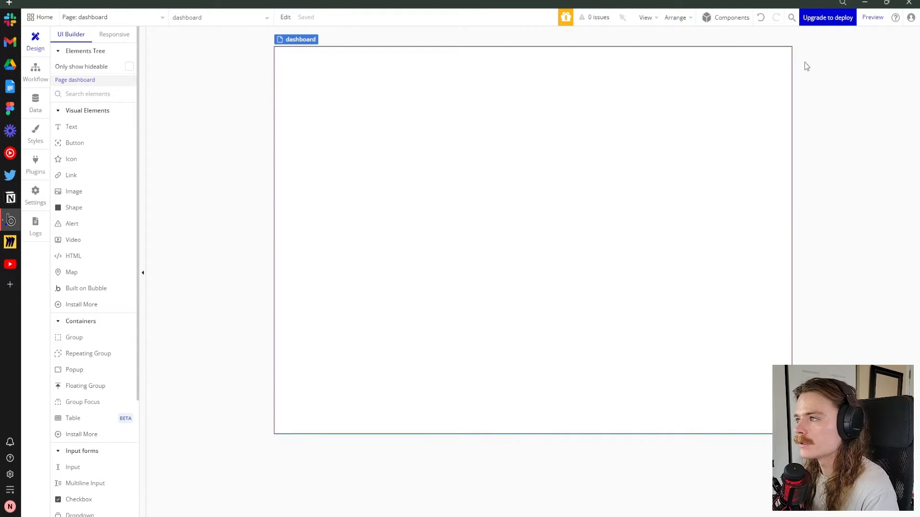
Set the dashboard page's width to 1280 and its height to 1000
double_click(698, 102)
drag(813, 53, 815, 62)
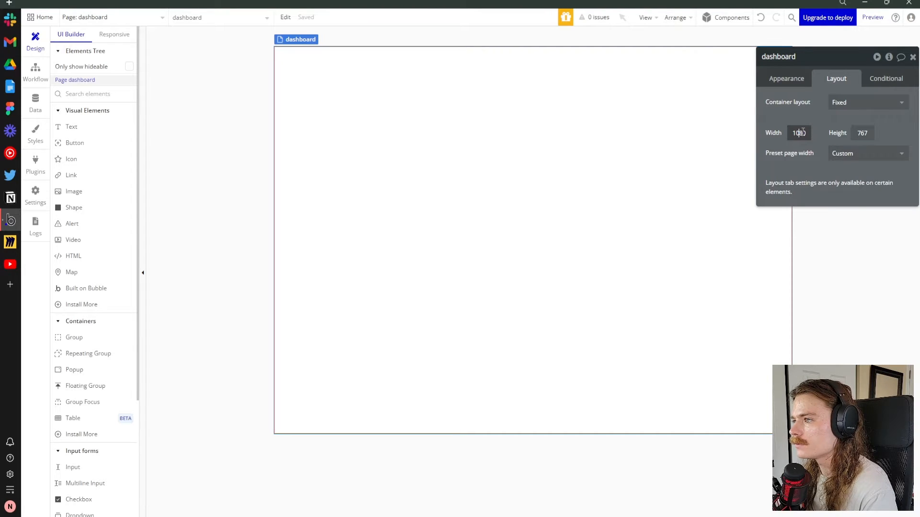
key(Tab)
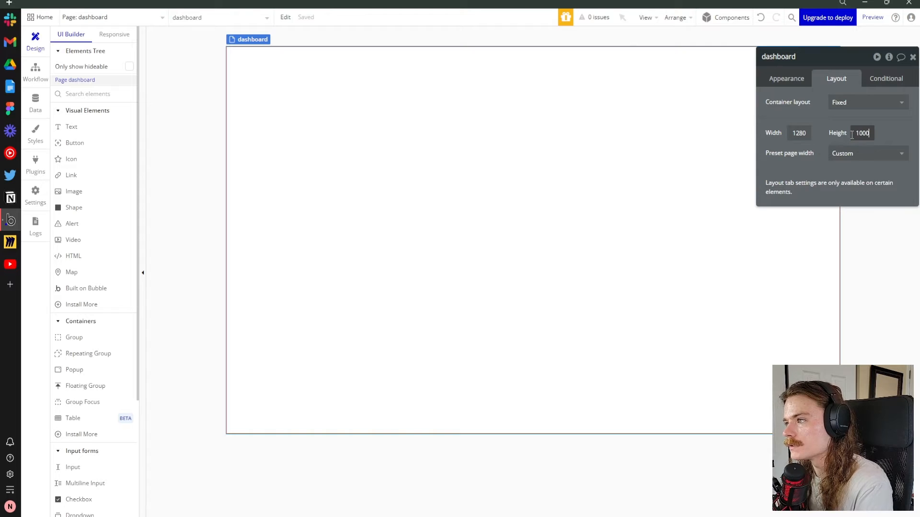
key(Return)
click(829, 120)
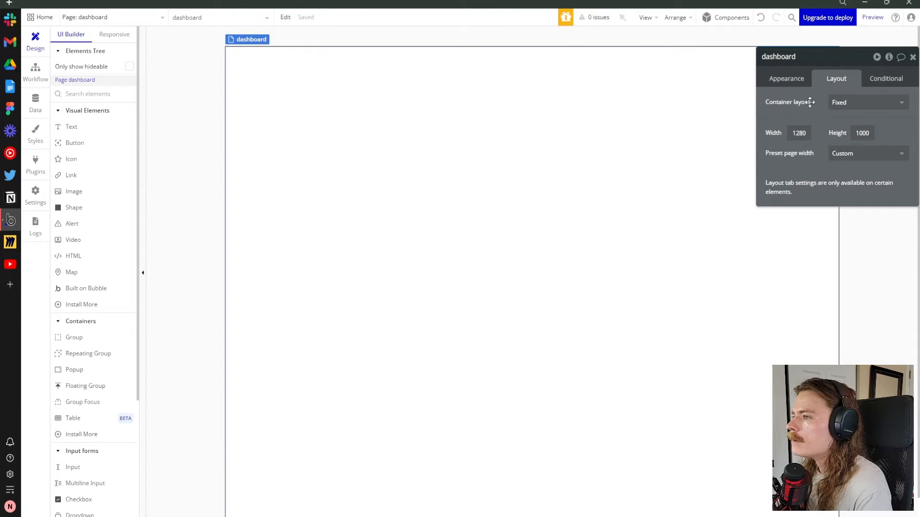
scroll(691, 109, down, 1)
scroll(680, 113, up, 1)
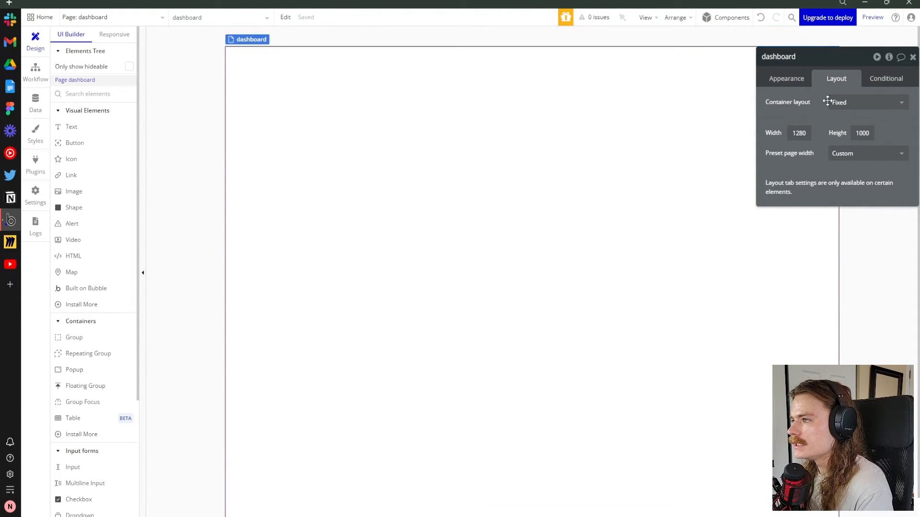
Change the dashboard page's container layout, review its appearance settings and close its property editor
click(831, 102)
click(848, 165)
drag(850, 58, 816, 58)
click(771, 153)
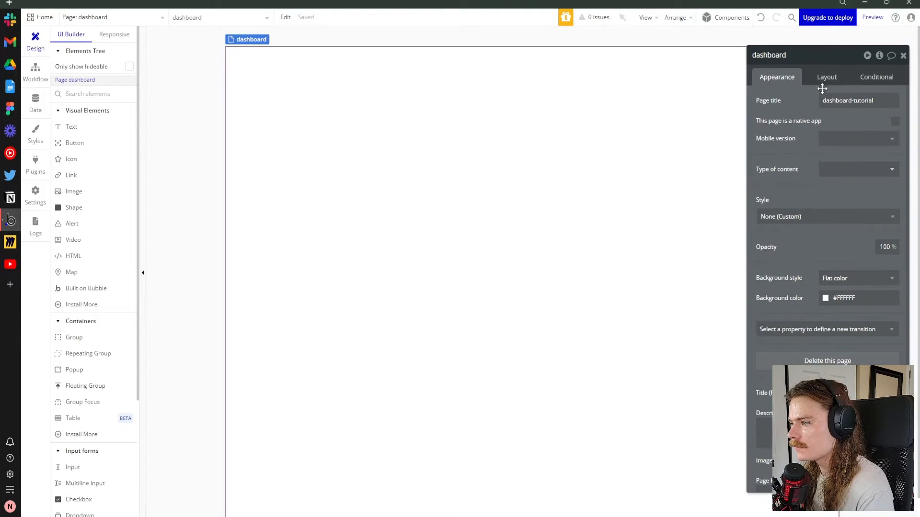
click(903, 56)
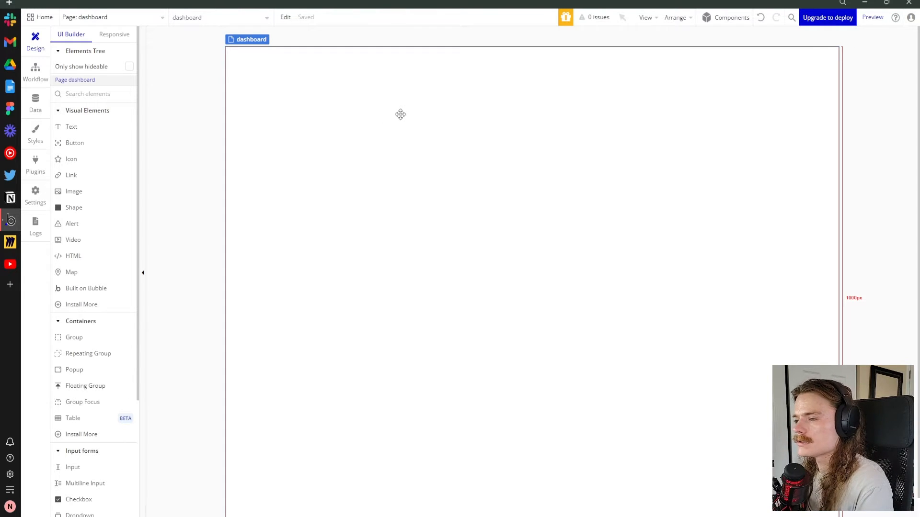
Draw a floating group about 427 px wide and 923 px high from the page's upper-left corner
scroll(86, 166, down, 3)
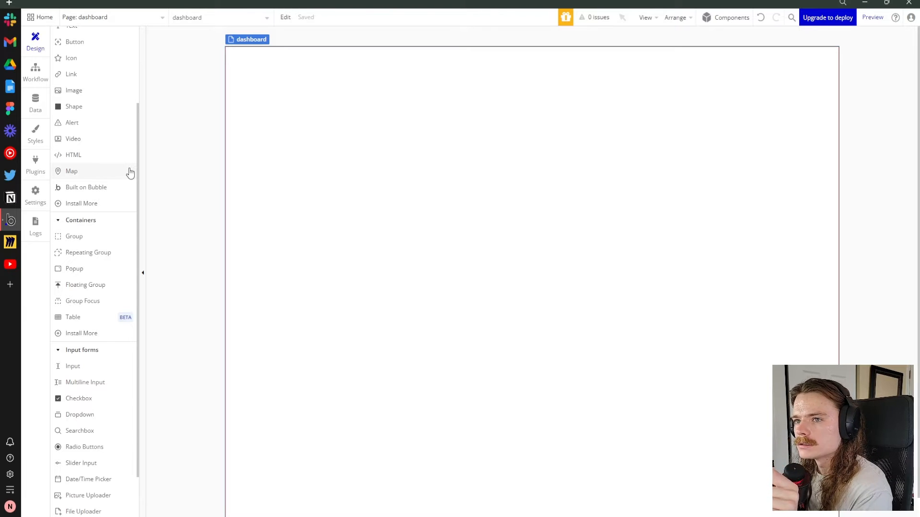
mouse_move(132, 172)
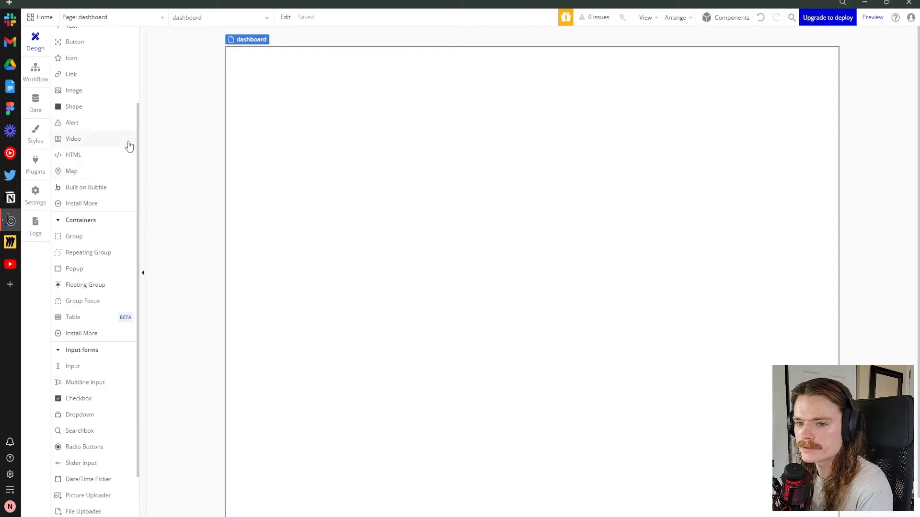
click(110, 284)
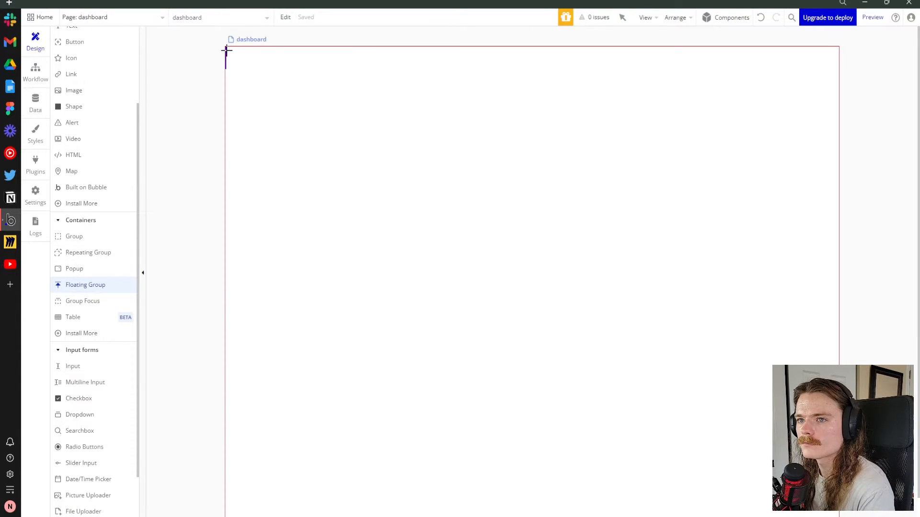
mouse_move(226, 49)
mouse_down()
mouse_move(446, 421)
mouse_move(431, 514)
mouse_up()
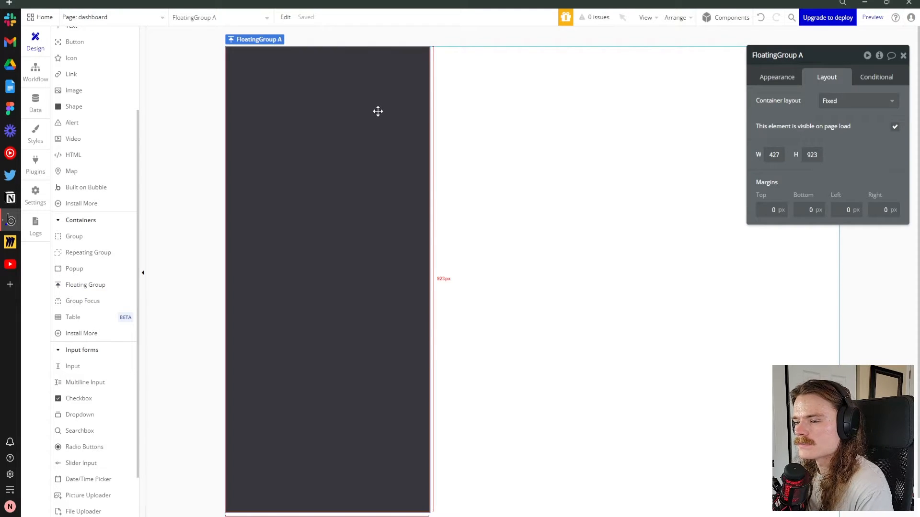
Rename the new floating group as "FloatingGroup - navbard"
click(778, 56)
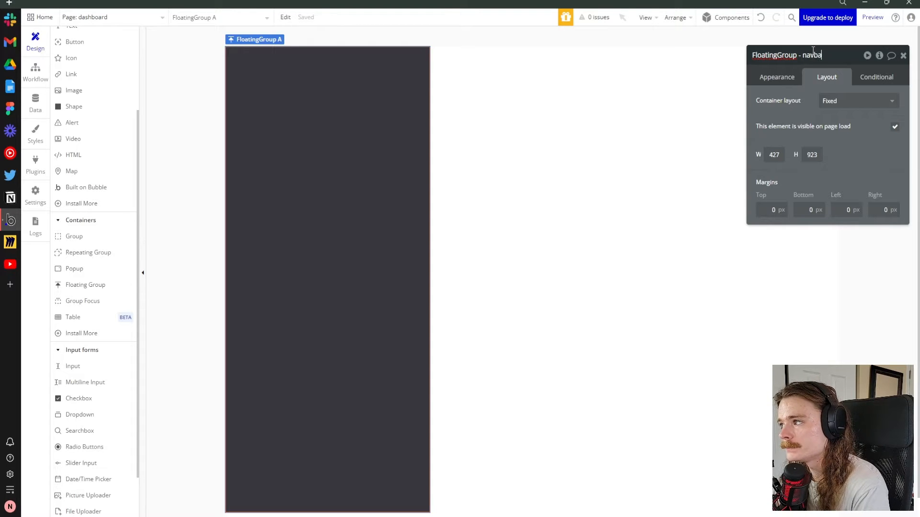
text(- navbard)
click(677, 78)
click(384, 123)
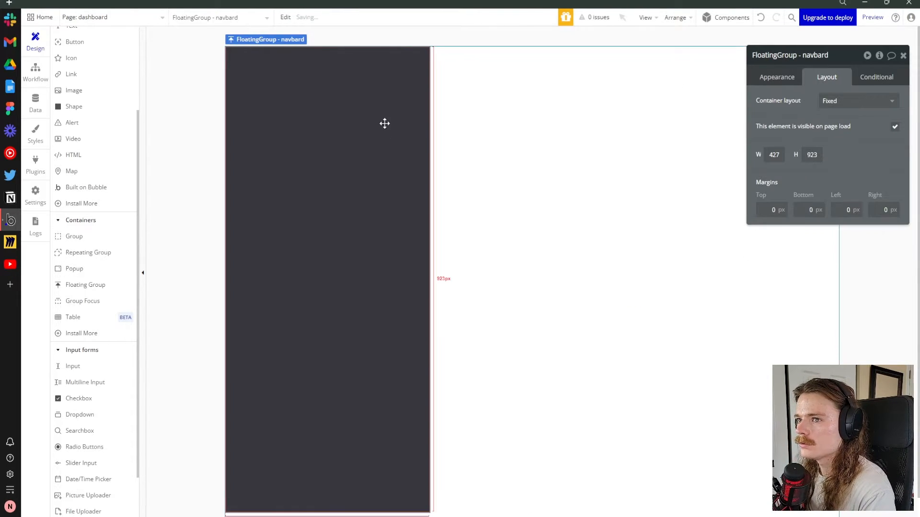
Set the navbar floating group's container layout to Column and its fixed width to 280 px
click(835, 99)
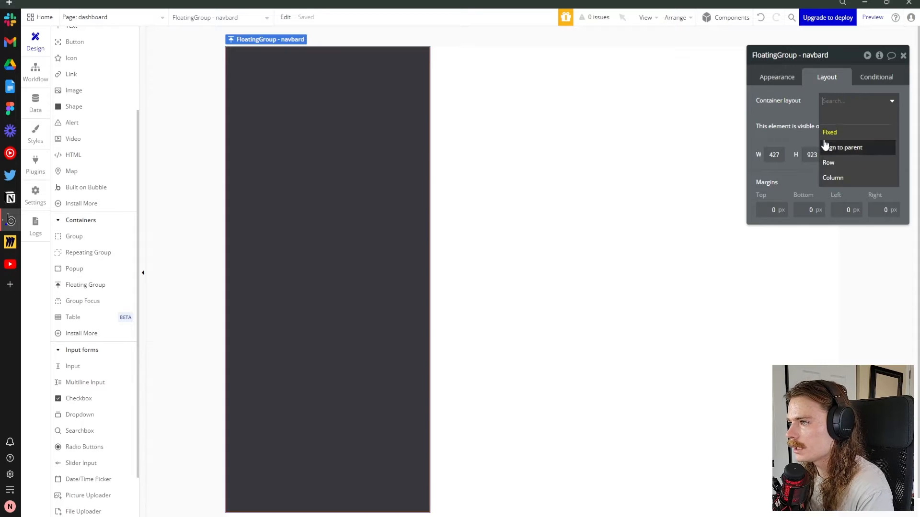
click(831, 178)
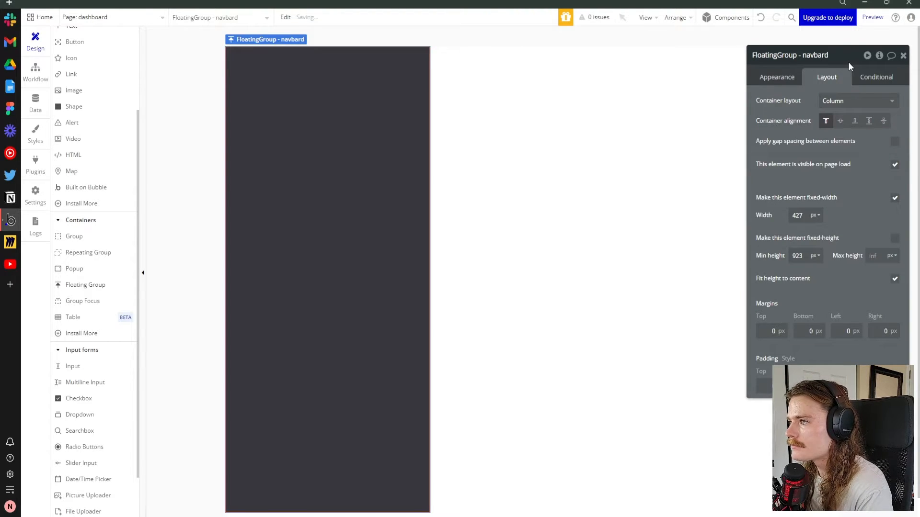
drag(847, 63, 831, 53)
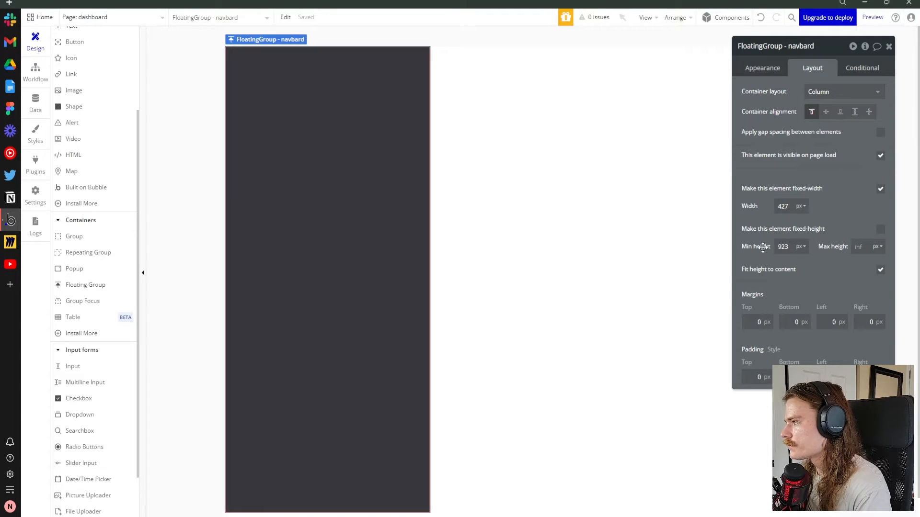
click(772, 206)
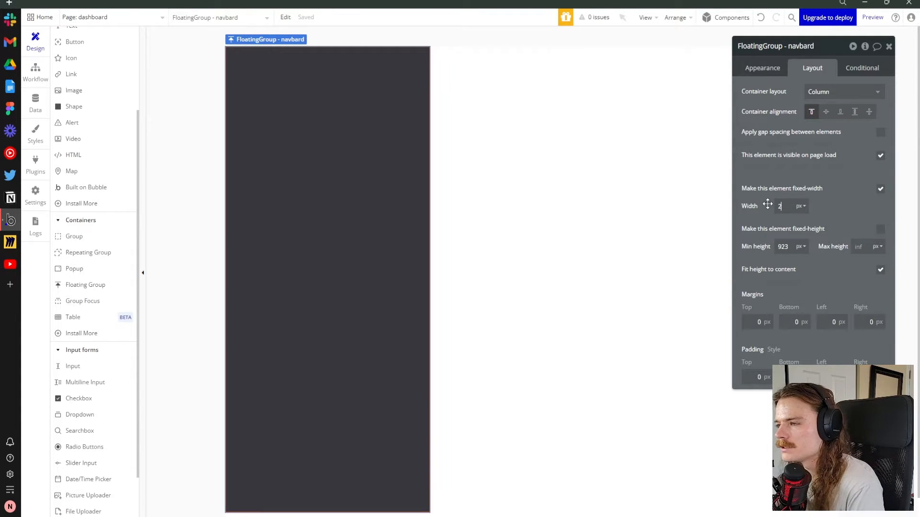
key(Return)
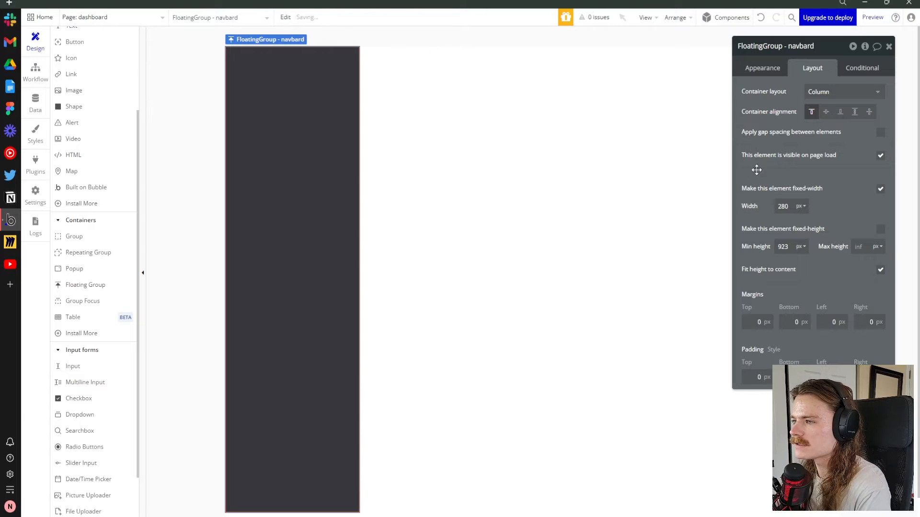
scroll(334, 180, up, 2)
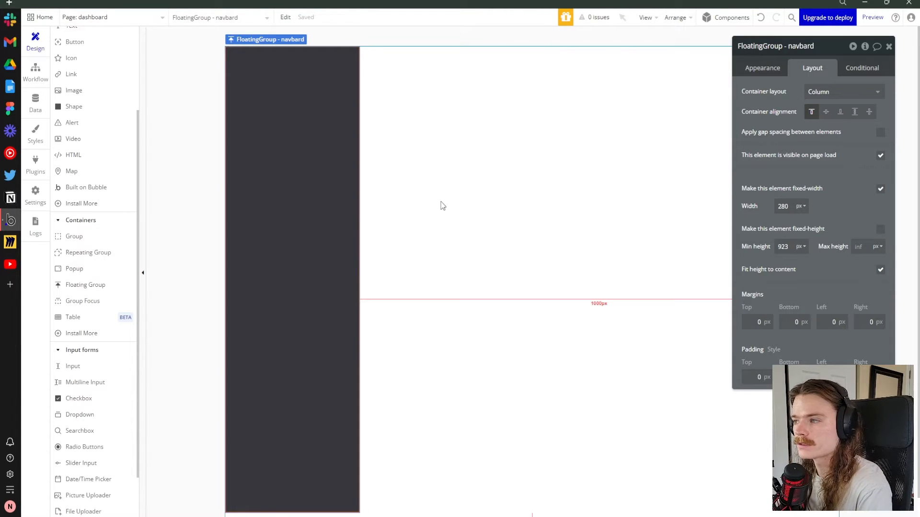
drag(826, 41, 825, 43)
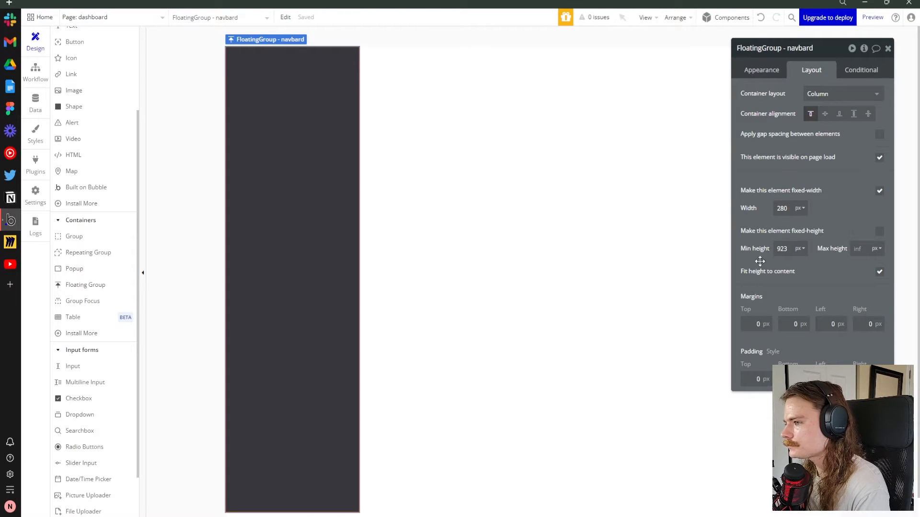
Set the navbar floating group's minimum height to 0 px and turn off fitting its height to content
drag(792, 244, 693, 246)
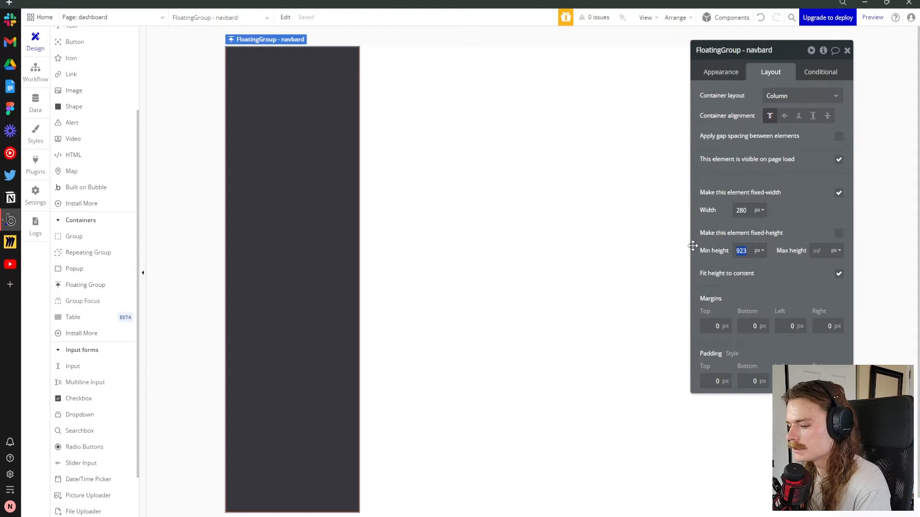
text(0)
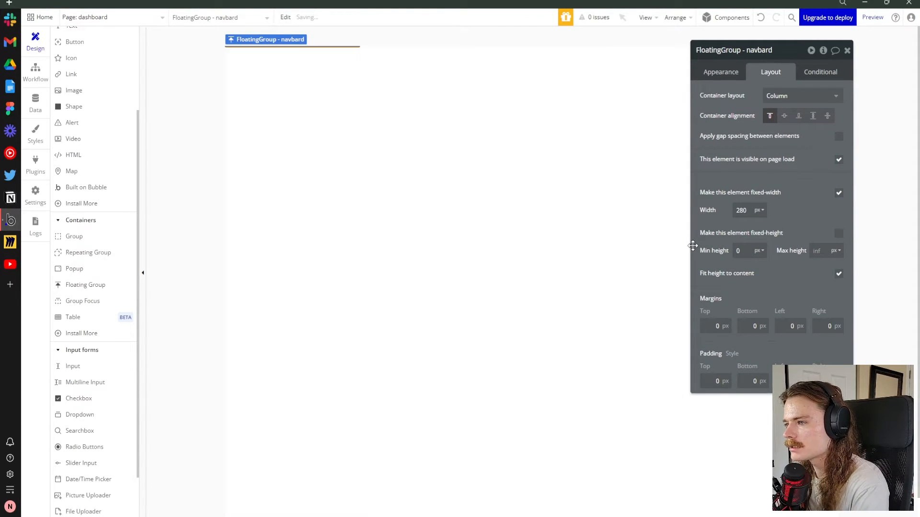
click(839, 275)
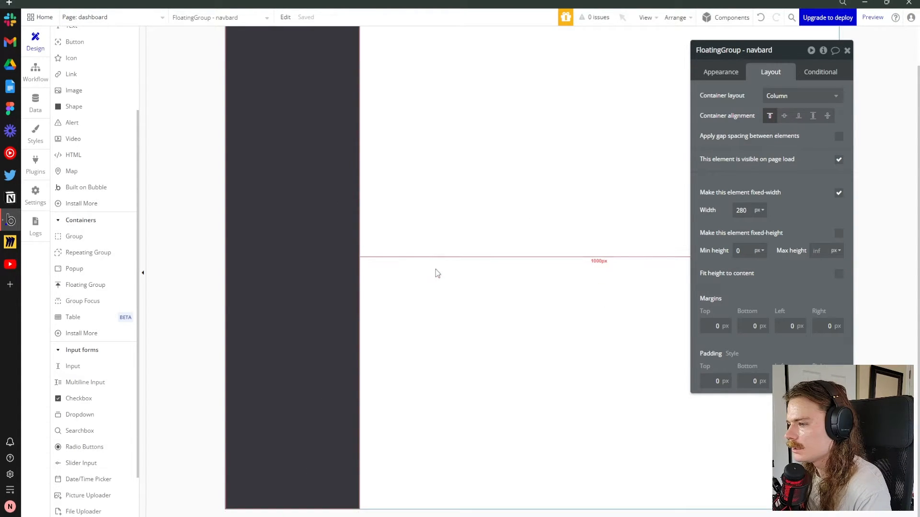
scroll(437, 274, up, 1)
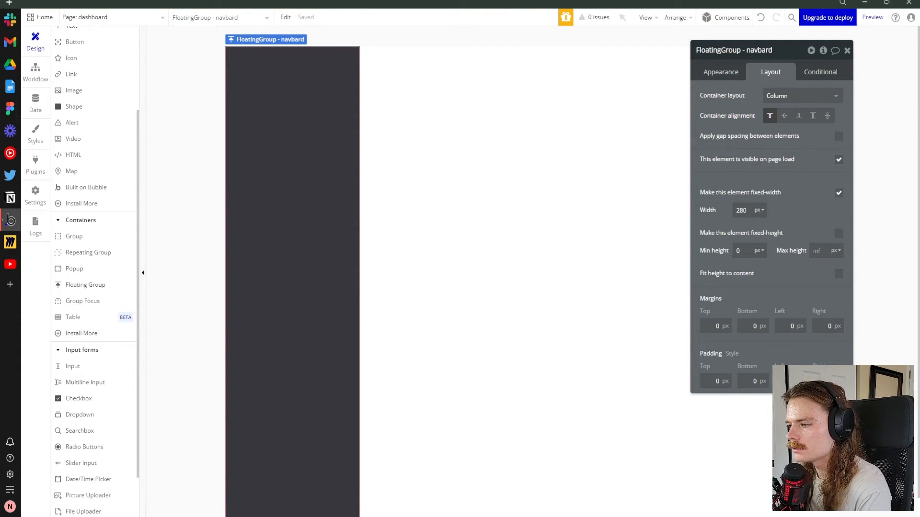
click(493, 257)
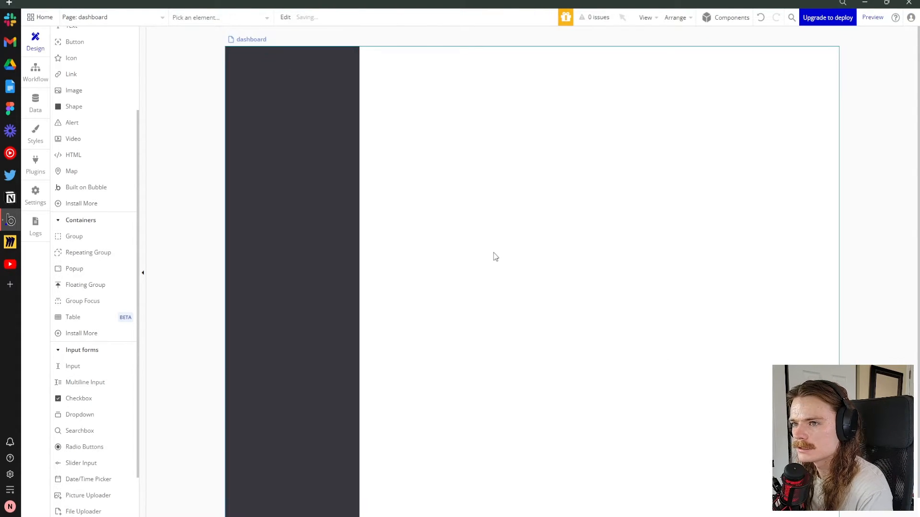
Add a group to the dashboard page and rename it "Group - main"
click(321, 117)
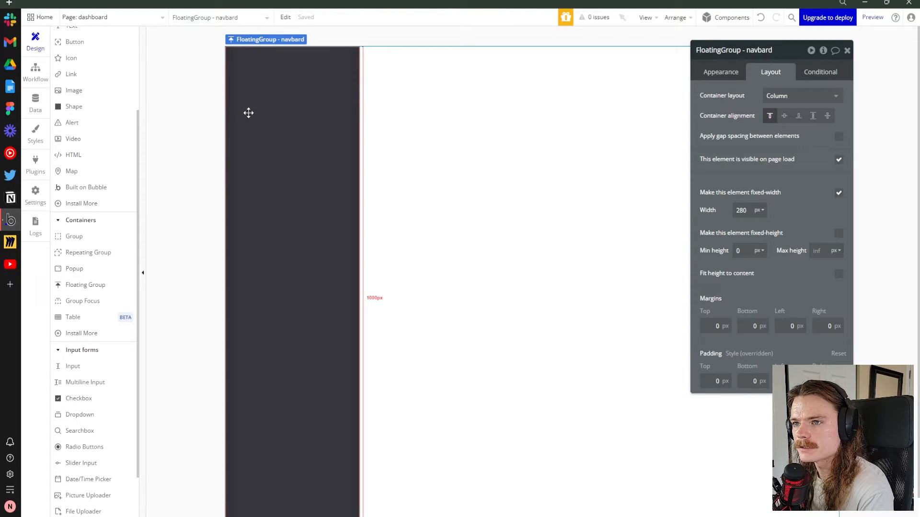
click(225, 129)
click(501, 95)
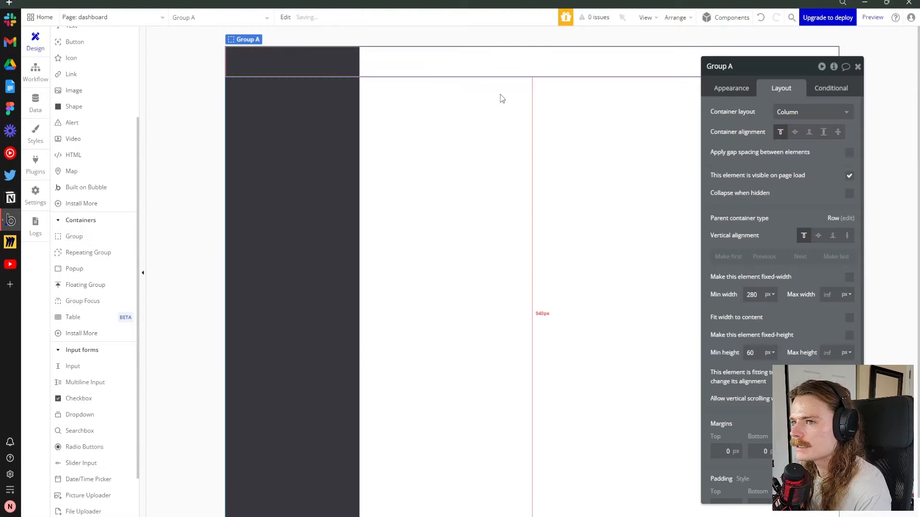
click(743, 63)
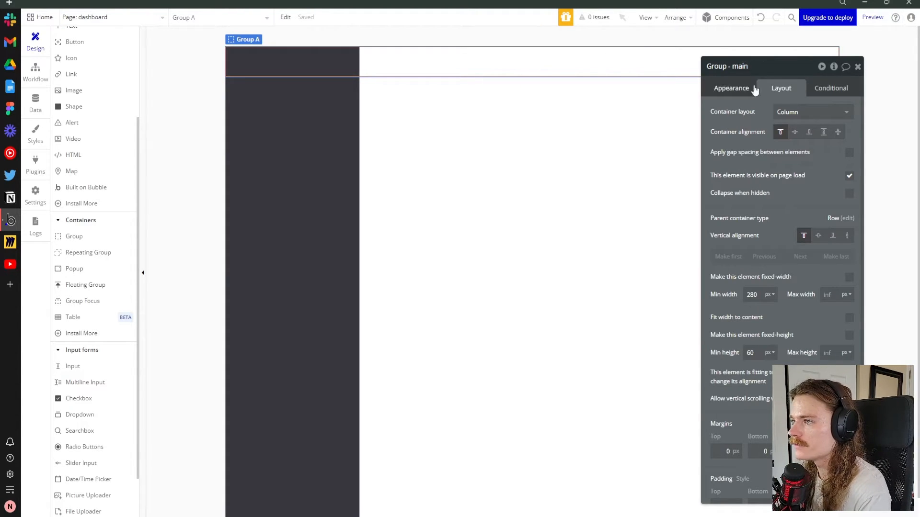
click(736, 107)
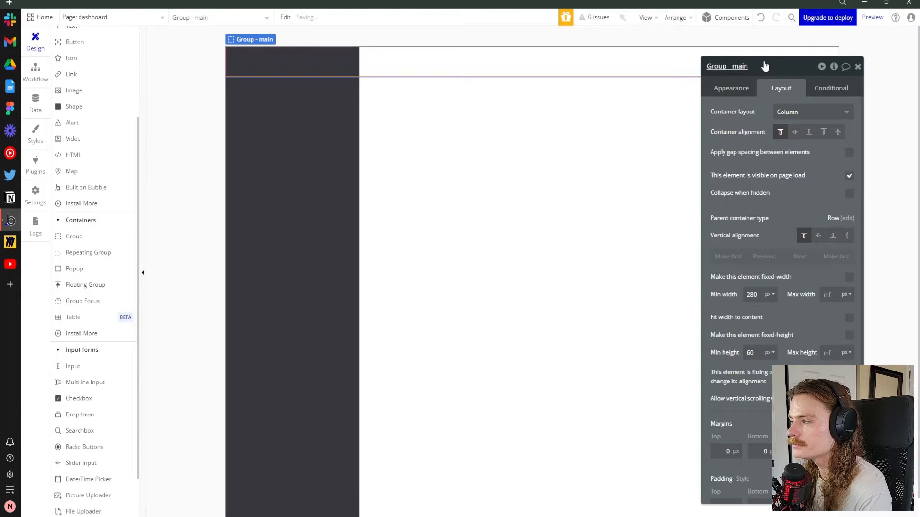
mouse_move(763, 67)
mouse_down()
mouse_move(750, 60)
mouse_move(755, 67)
mouse_up()
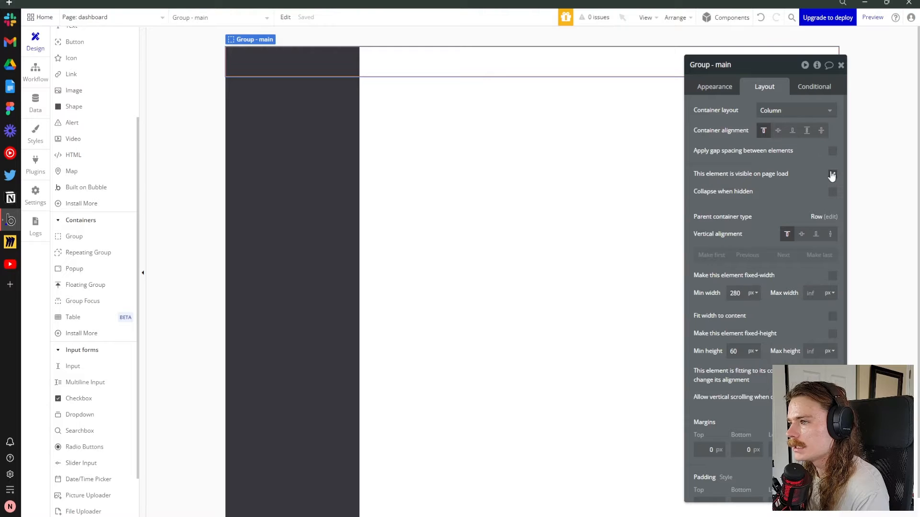
Make Group - main stretch vertically in its parent row, with a minimum width and minimum height of 0 px
scroll(733, 276, down, 1)
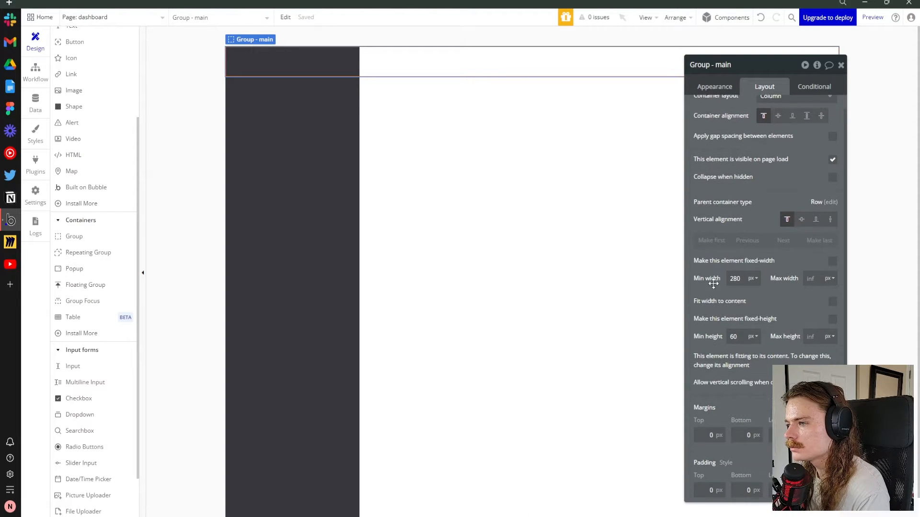
click(831, 220)
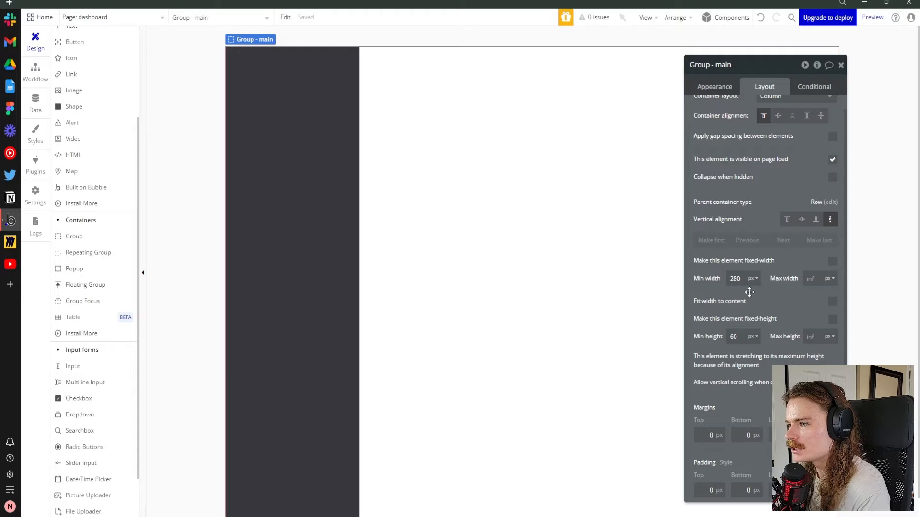
drag(741, 279, 724, 277)
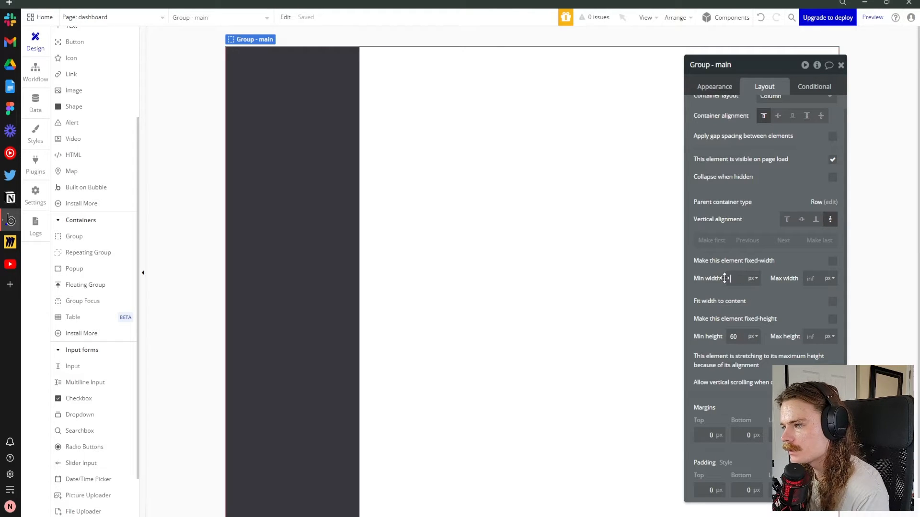
drag(739, 337, 722, 339)
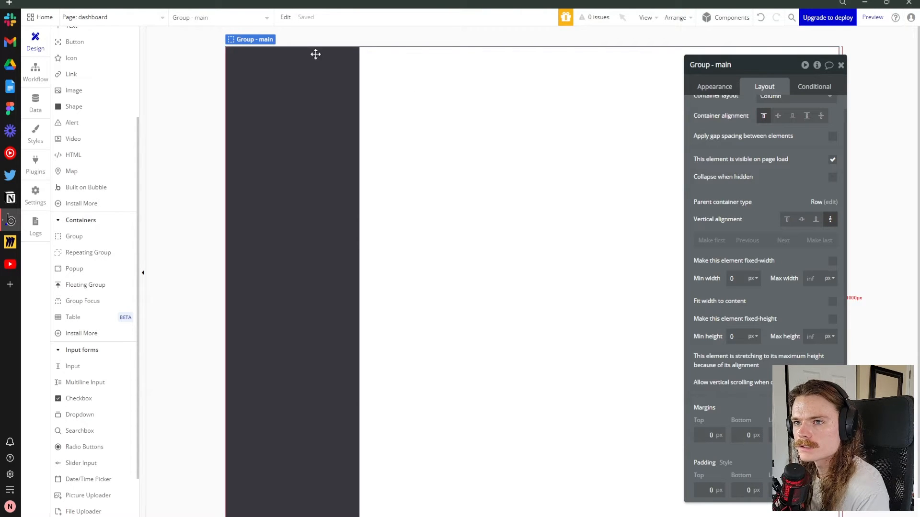
Offset Group - main from the page's left edge with a 340 px left margin
scroll(481, 58, down, 2)
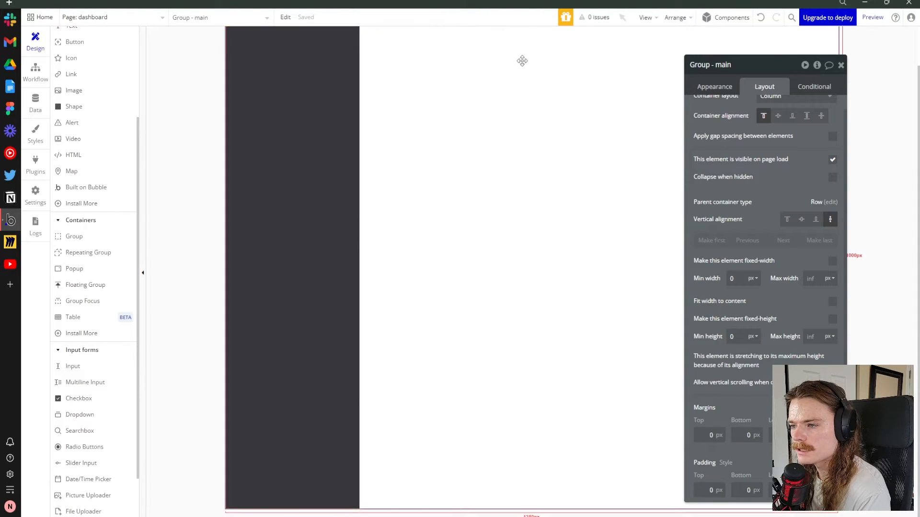
scroll(551, 323, up, 2)
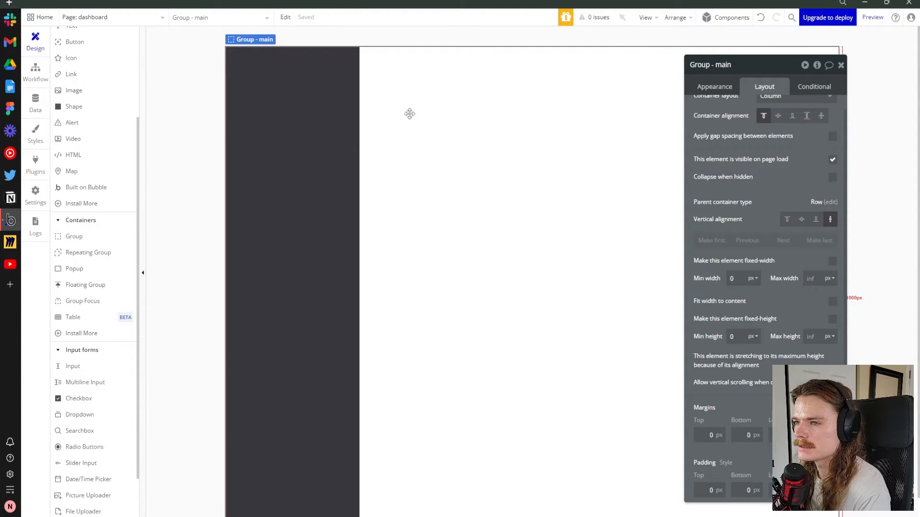
scroll(383, 202, down, 1)
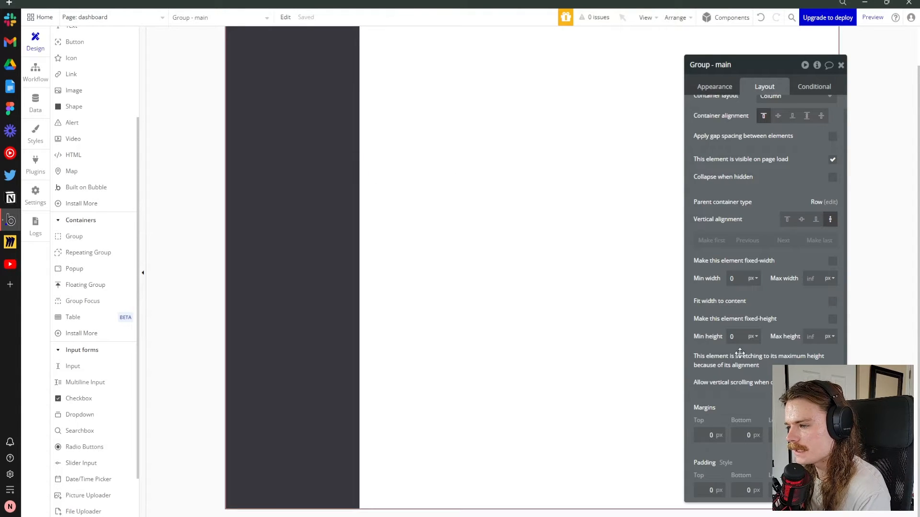
scroll(559, 386, up, 1)
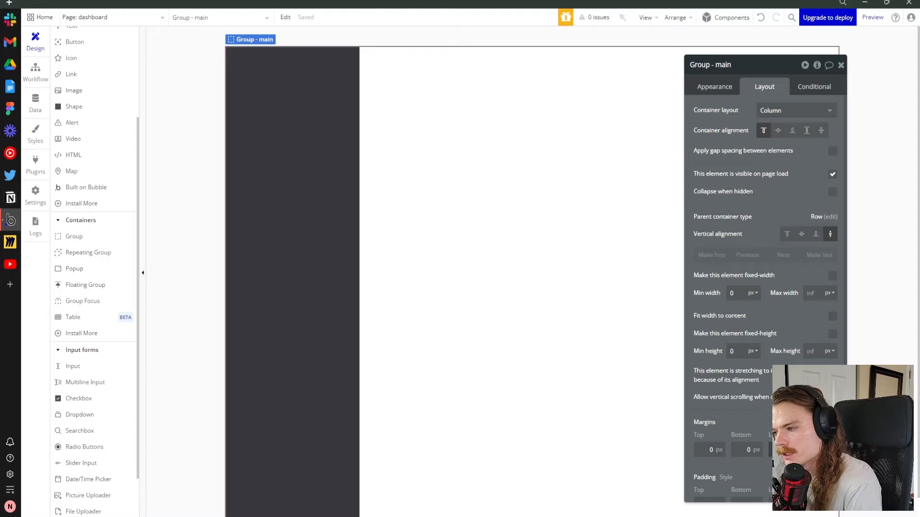
click(369, 81)
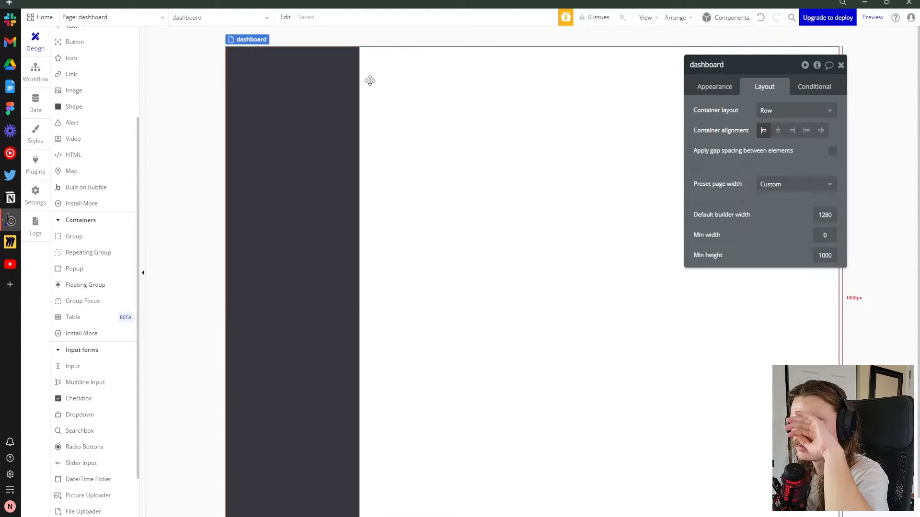
click(384, 81)
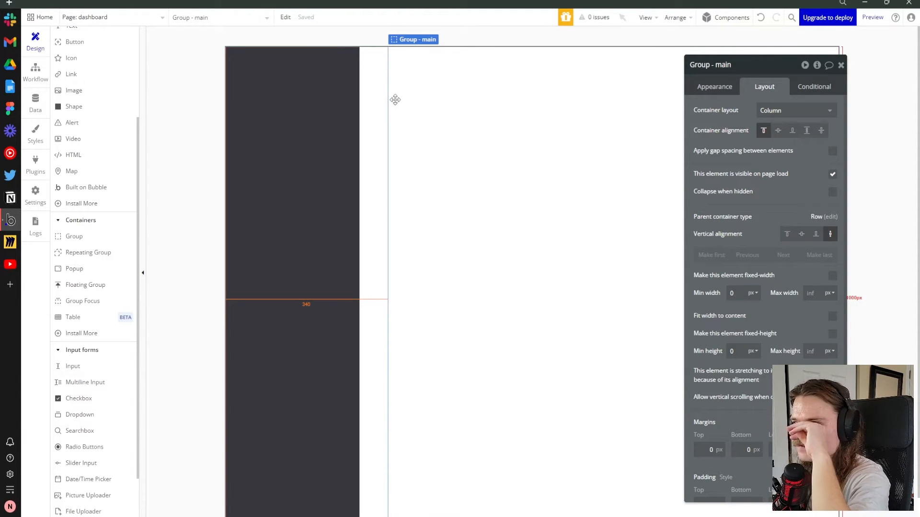
Give Group - main 24 px top padding, 40 px bottom padding and a 40 px right margin
scroll(745, 484, down, 1)
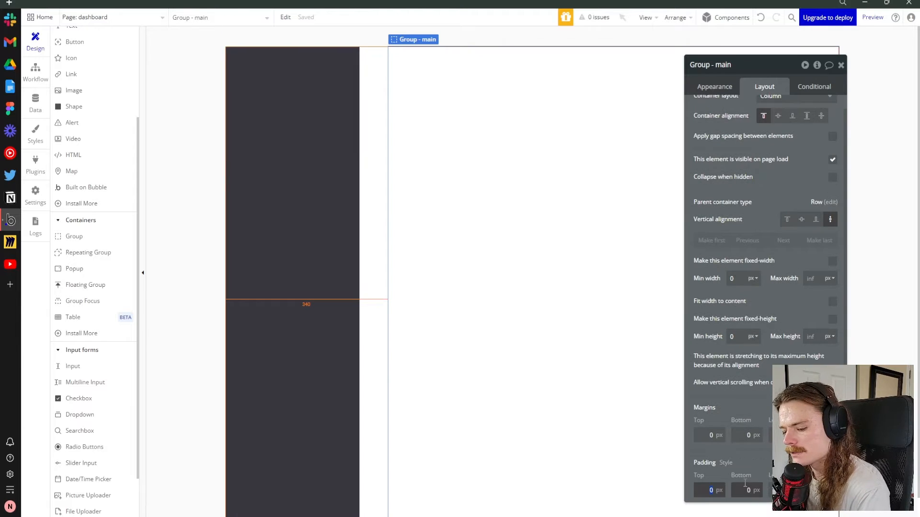
click(748, 489)
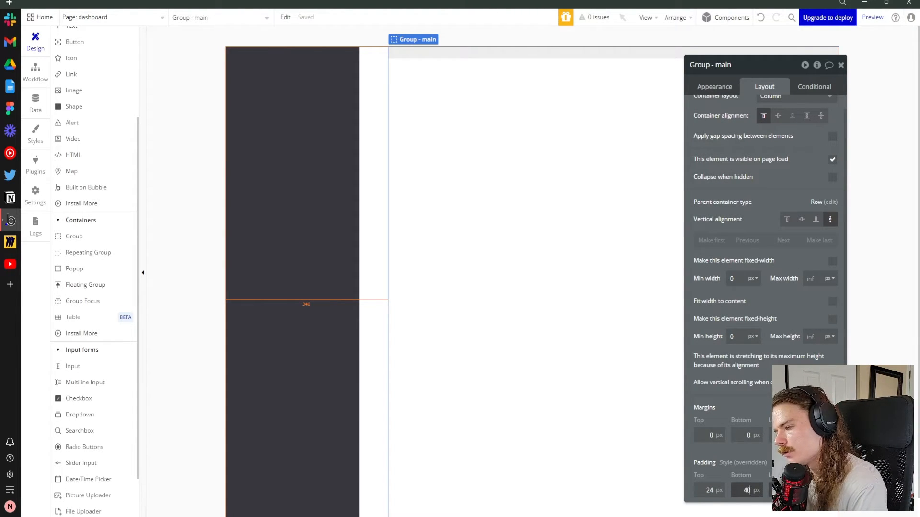
text(40)
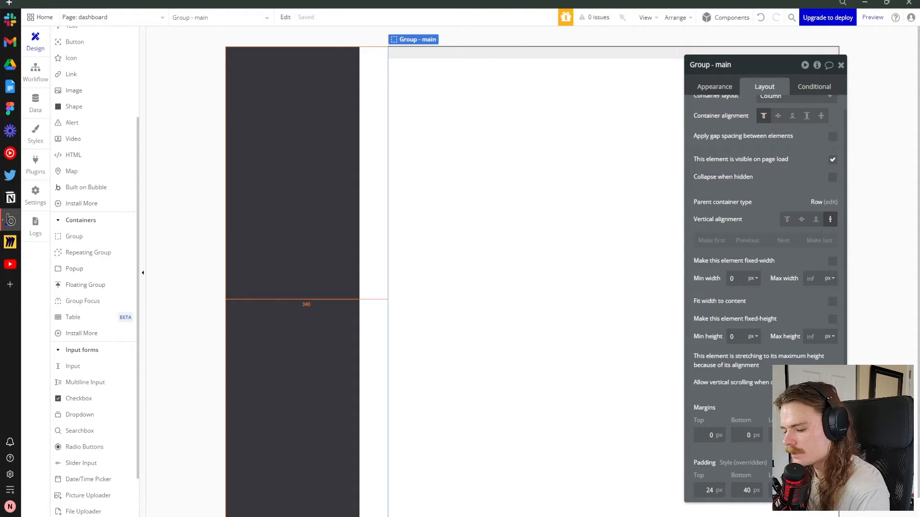
text(40)
click(377, 161)
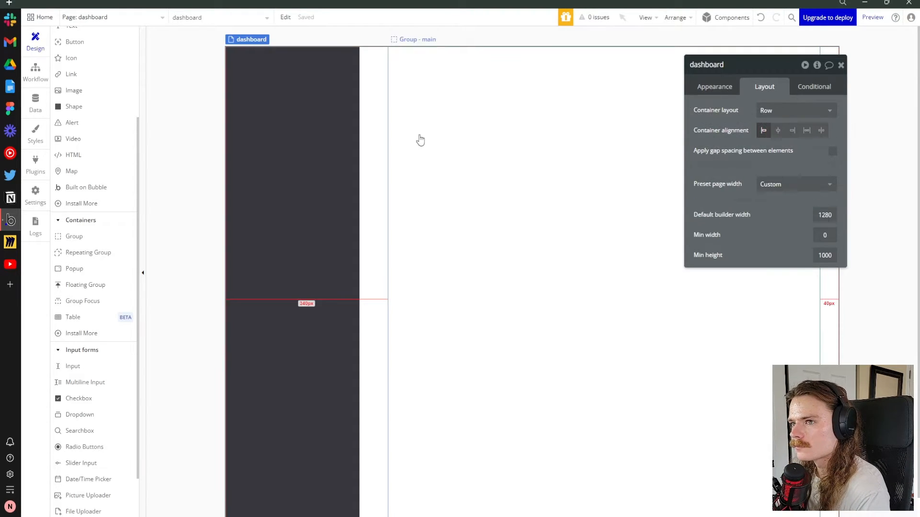
click(456, 99)
Try the Background (#242529) and Surface (#37373F) color variables as the dashboard page's background color
click(381, 108)
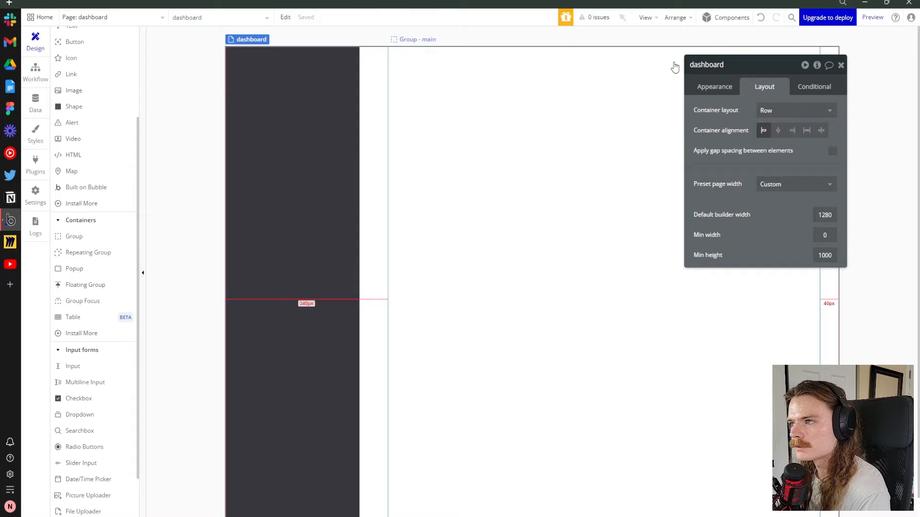
click(714, 86)
drag(759, 67, 705, 58)
scroll(671, 154, down, 1)
scroll(672, 153, down, 2)
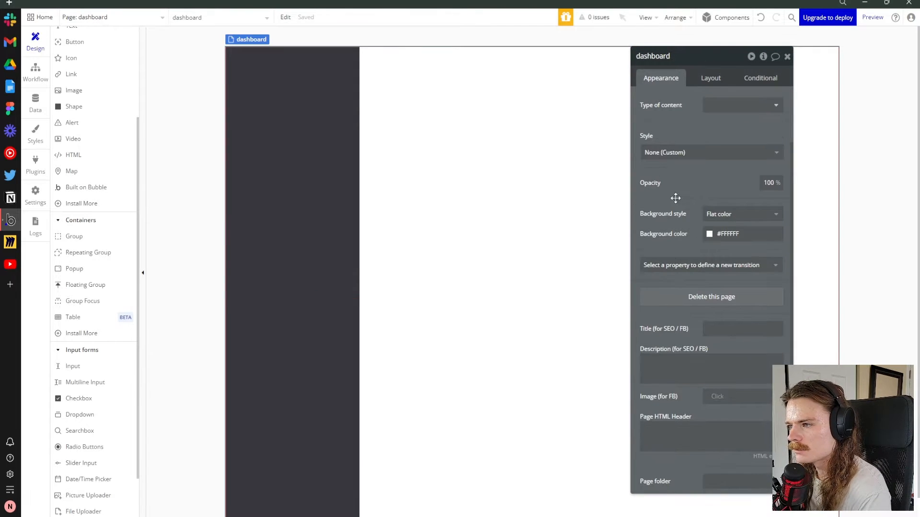
click(710, 235)
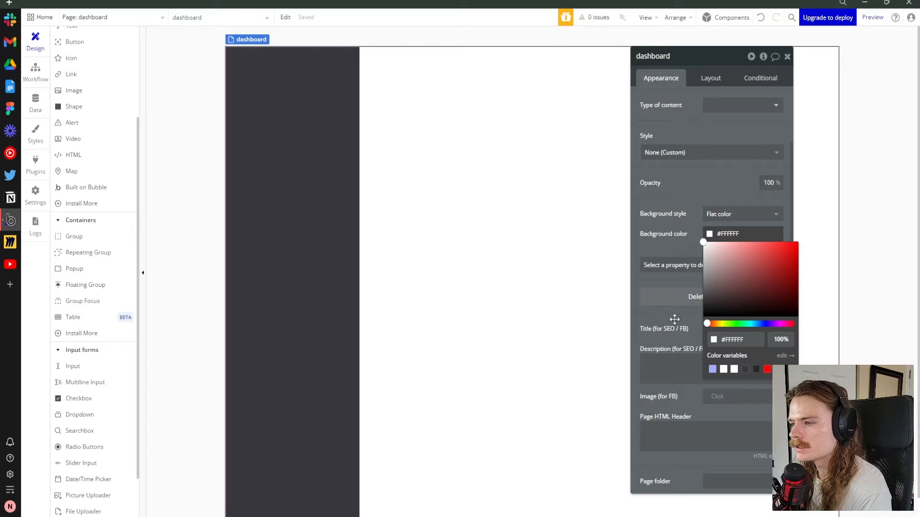
click(756, 370)
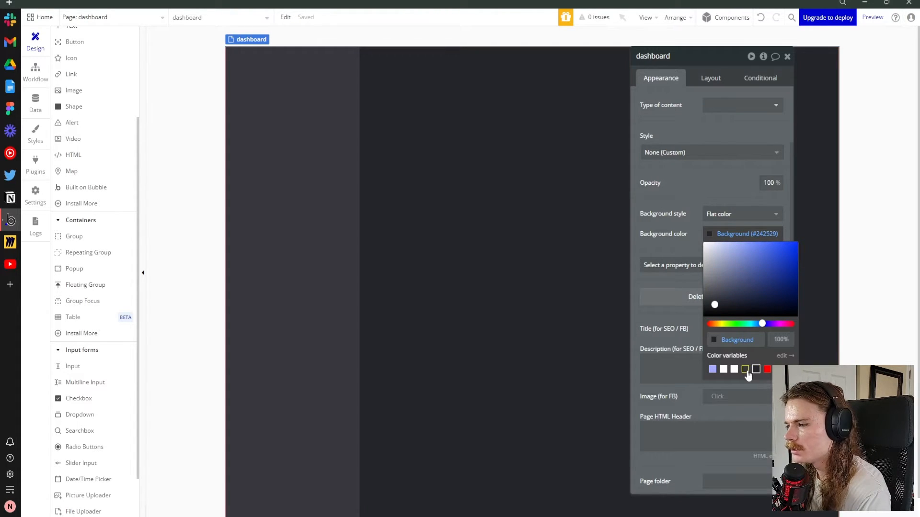
click(746, 370)
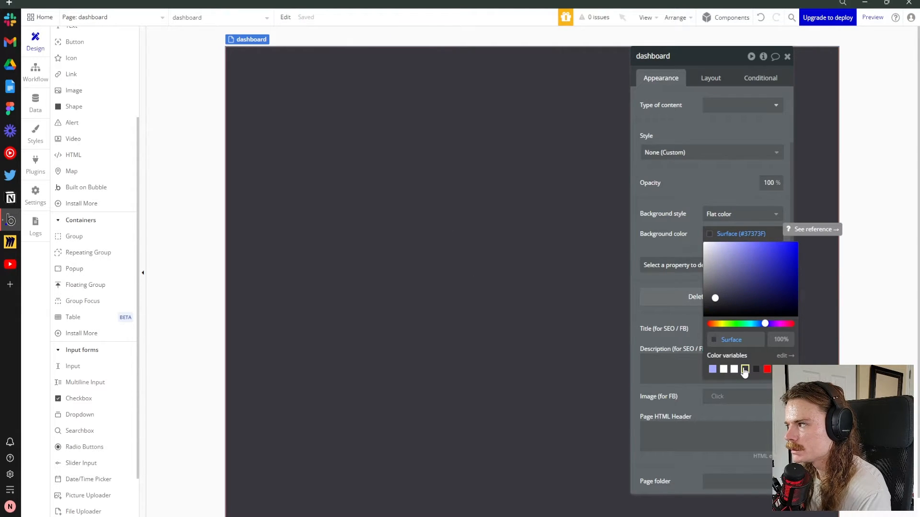
Set the background color of both the navbar floating group and the dashboard page to the Background variable (#242529)
click(372, 216)
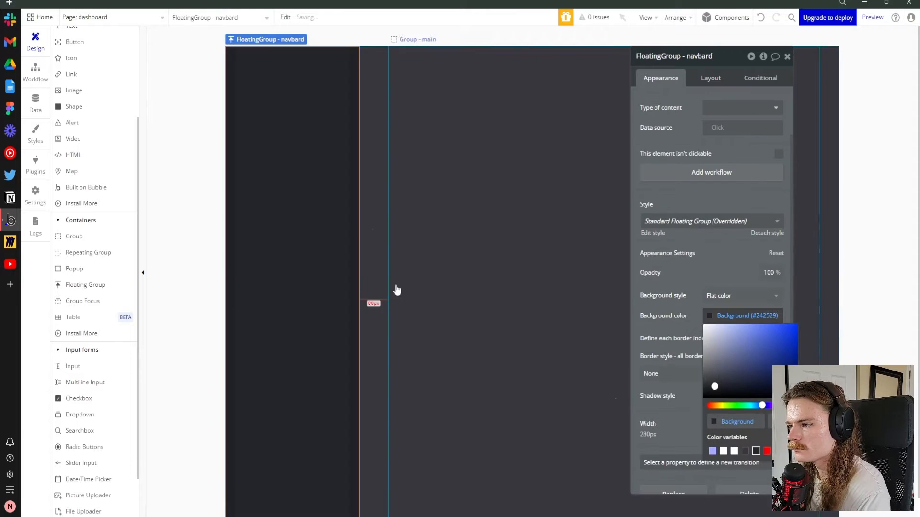
click(372, 228)
click(737, 234)
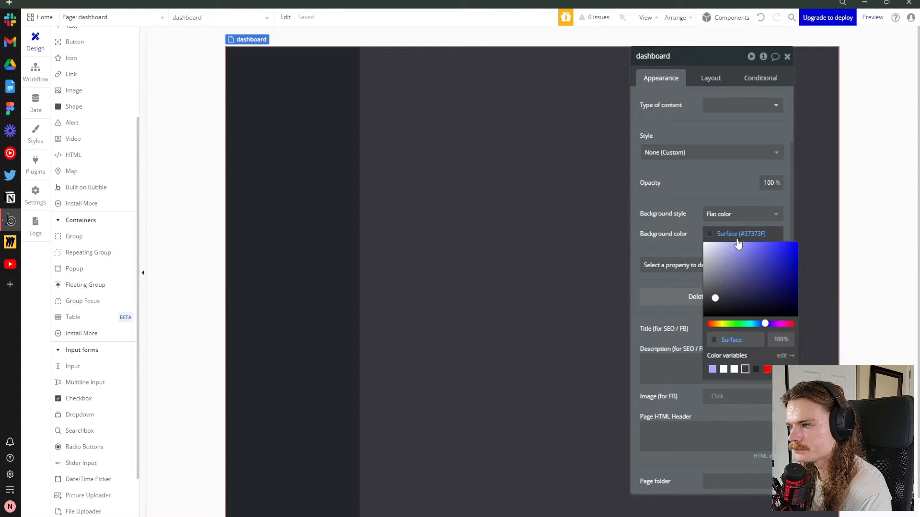
click(759, 373)
click(594, 250)
drag(700, 63, 781, 90)
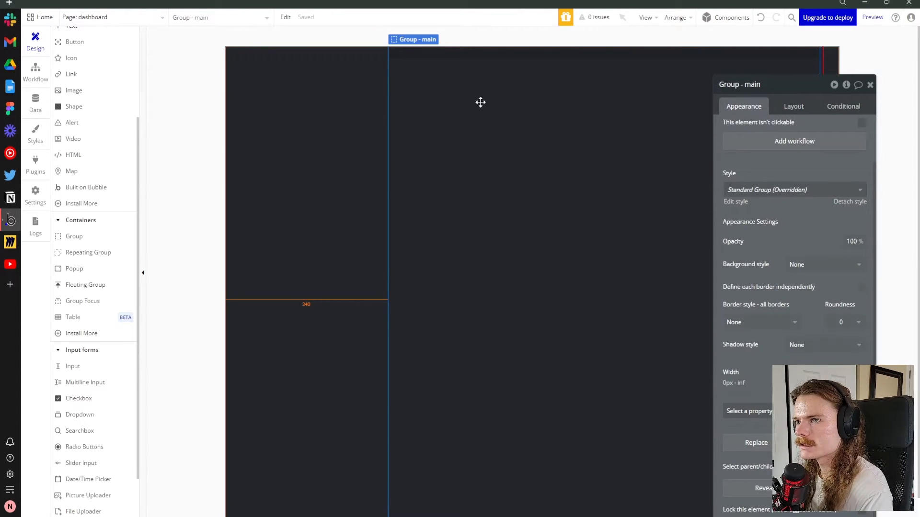
Add an image element at the top of the navbar floating group
click(355, 105)
scroll(157, 158, down, 1)
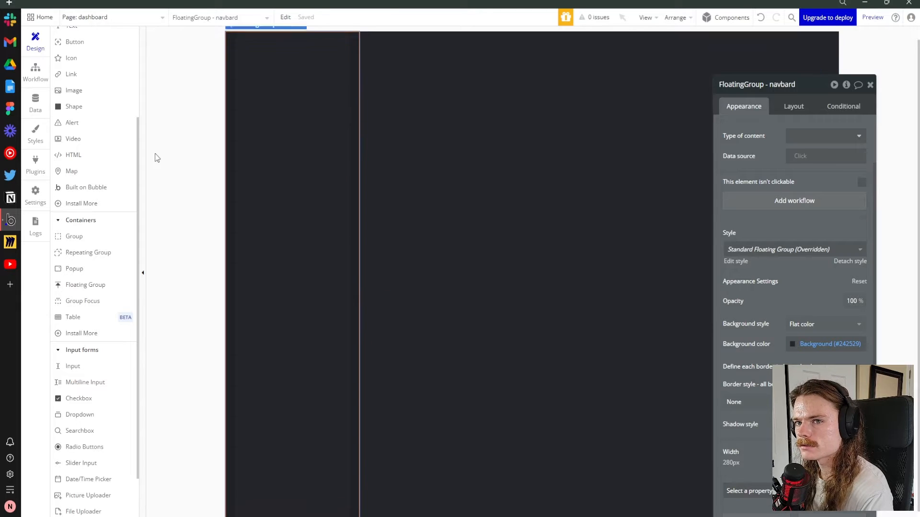
scroll(156, 158, up, 1)
scroll(98, 129, up, 3)
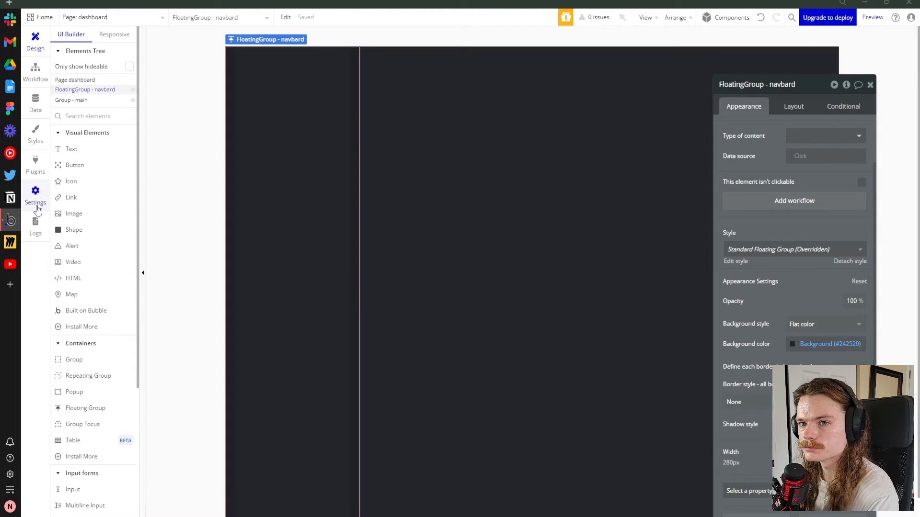
click(84, 215)
click(281, 61)
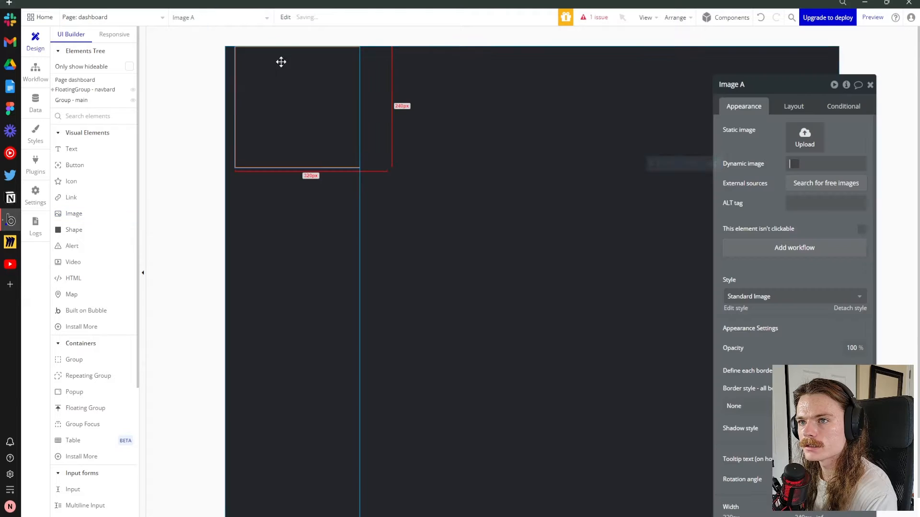
Upload the fullmoon logo as the navbar image and keep its aspect ratio fixed at 10 x 3
click(300, 127)
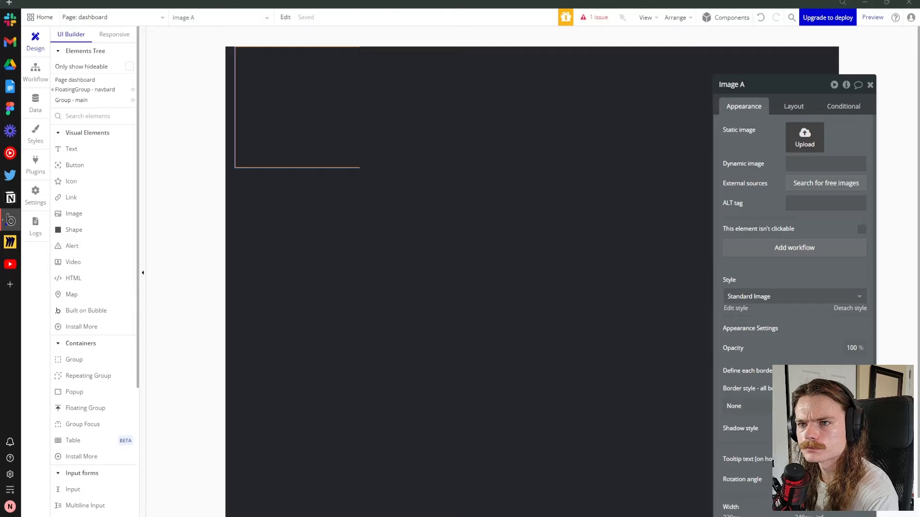
double_click(265, 133)
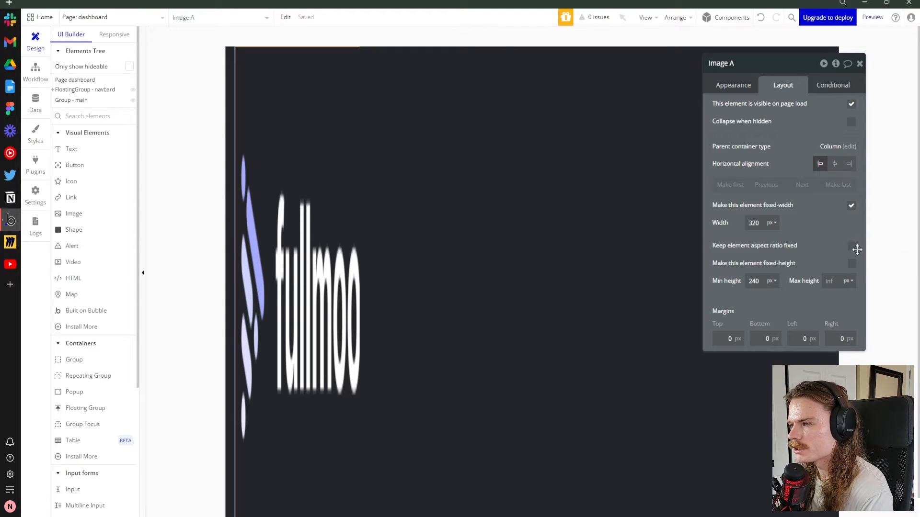
click(851, 246)
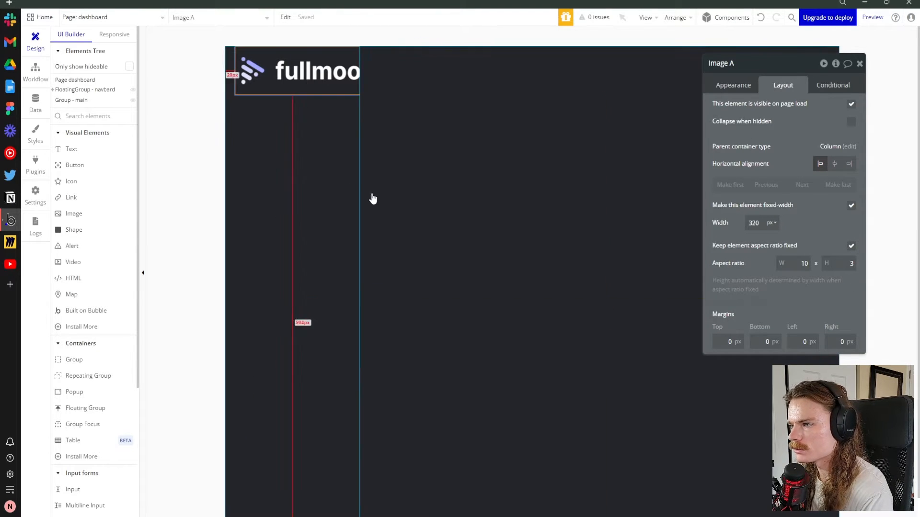
Set the logo image's width to 160 px, centre it horizontally and give it a 20 px top margin
double_click(754, 223)
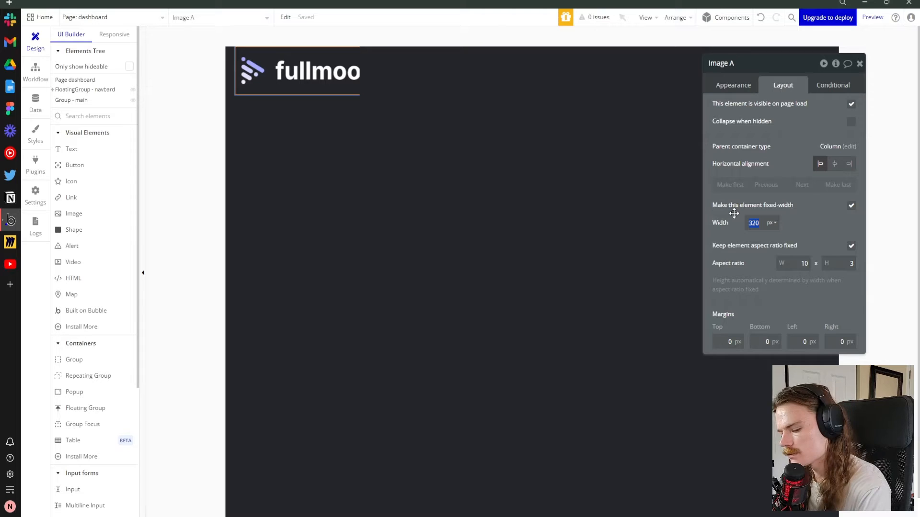
text(180)
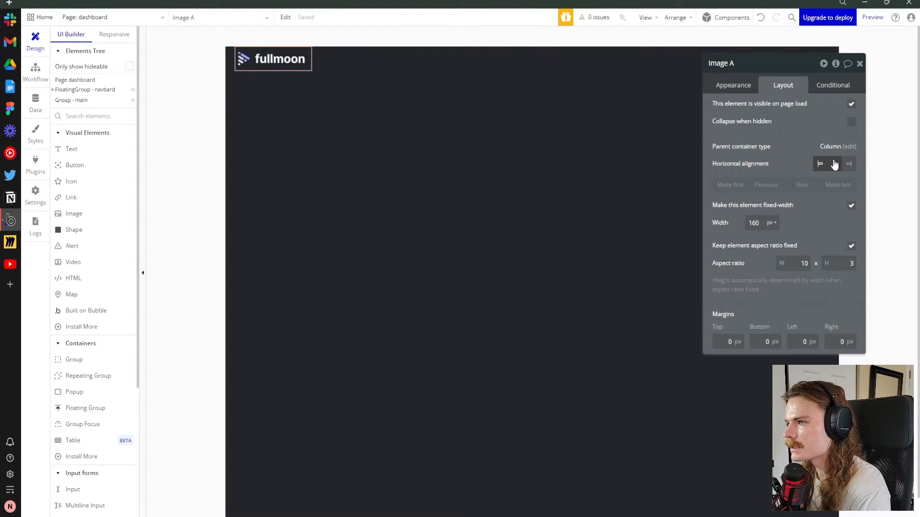
click(834, 164)
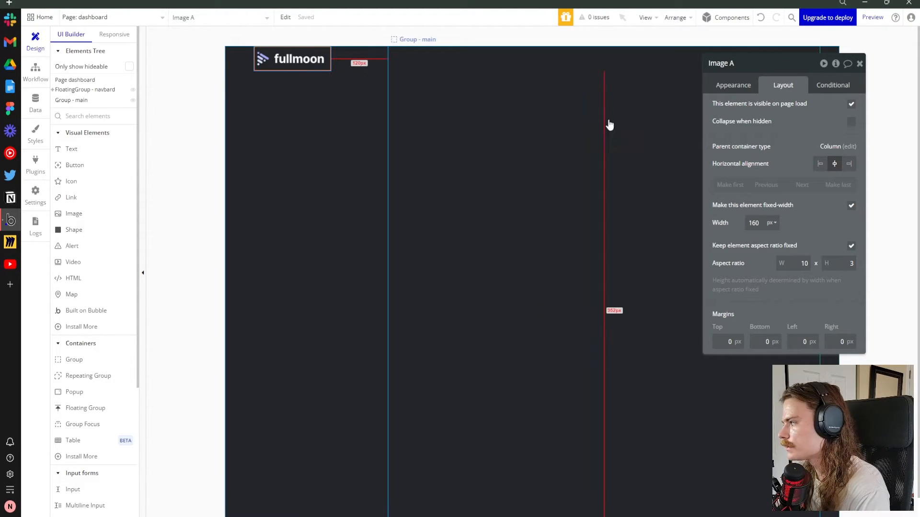
click(728, 342)
text(2)
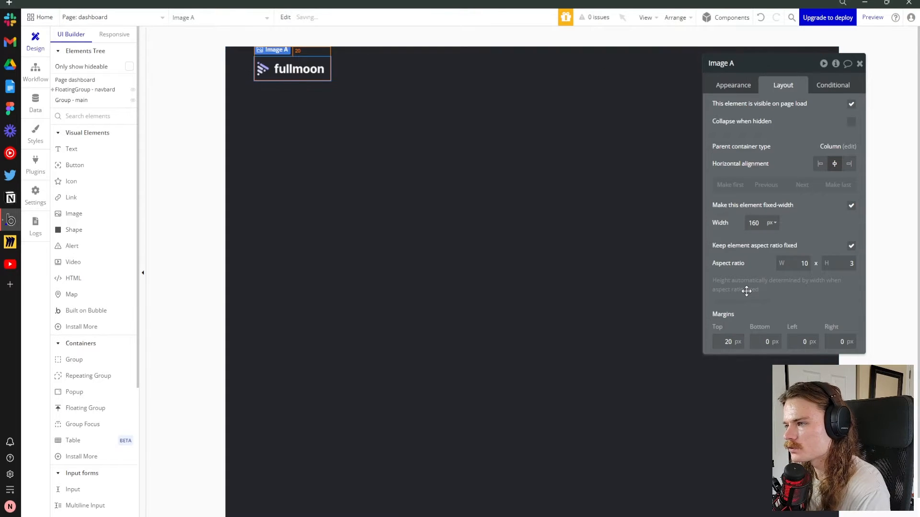
Add a group below the logo in the navbar floating group and name it Group - nav container
click(74, 360)
click(299, 109)
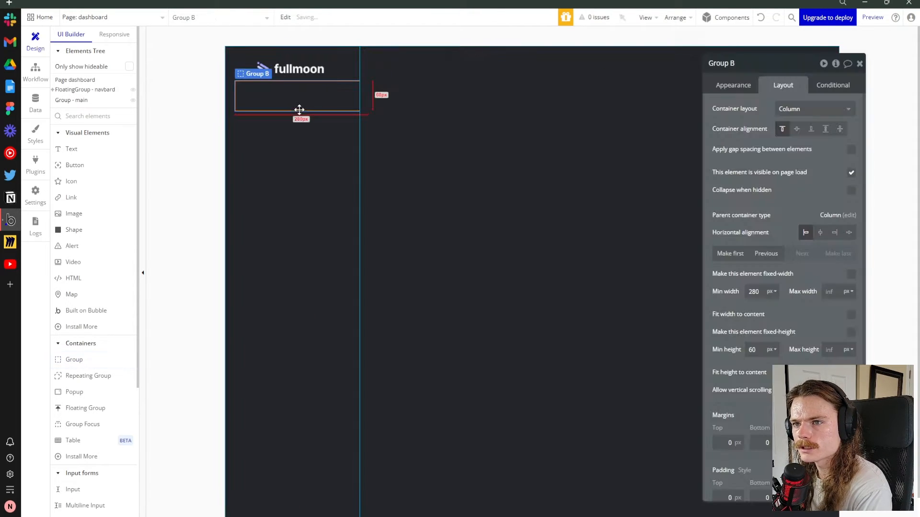
click(767, 66)
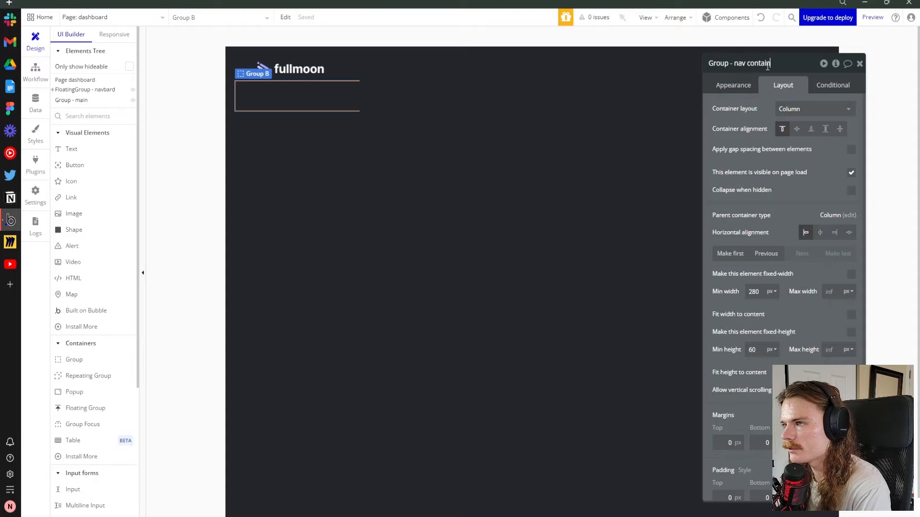
key(Return)
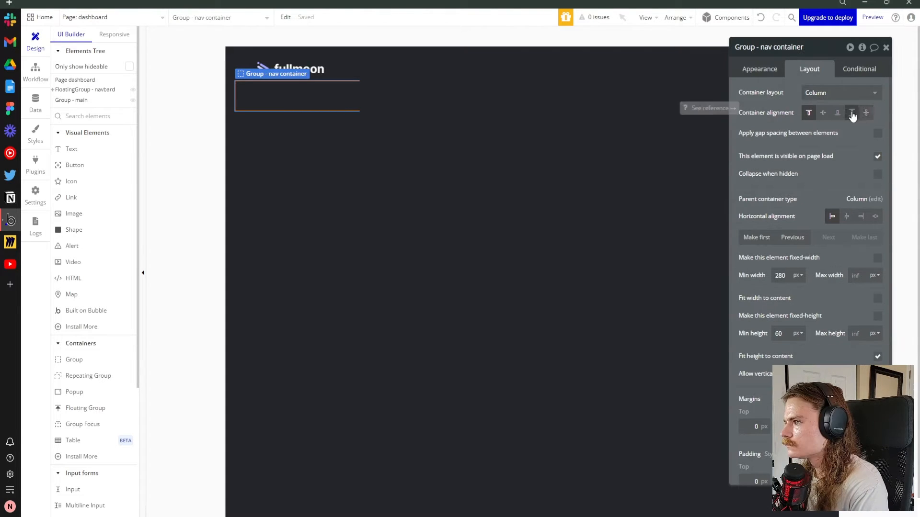
Give Group - nav container space-between alignment, zero minimum width and height, and turn off fitting its height to content
click(866, 114)
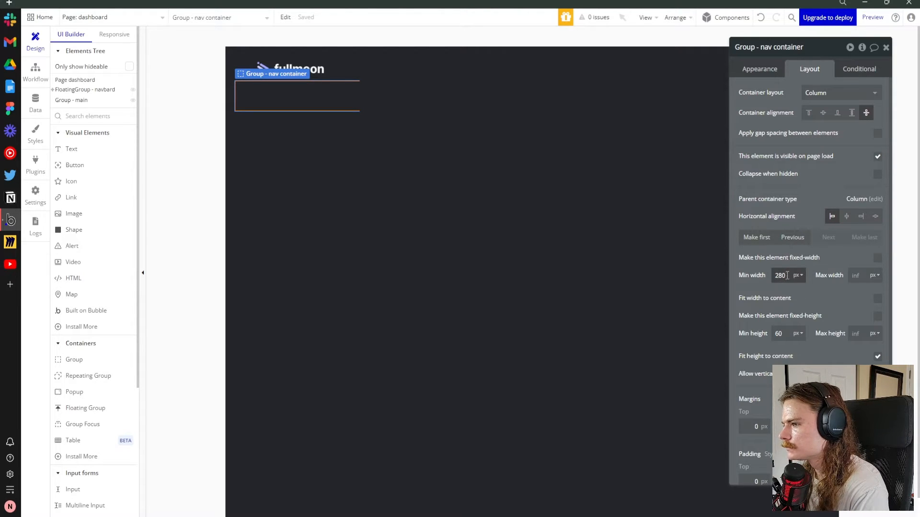
text(2)
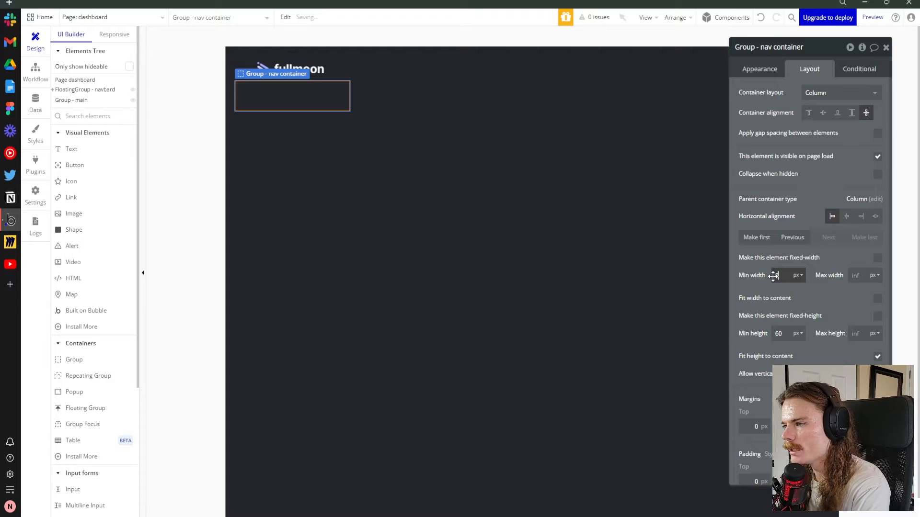
drag(785, 334, 734, 332)
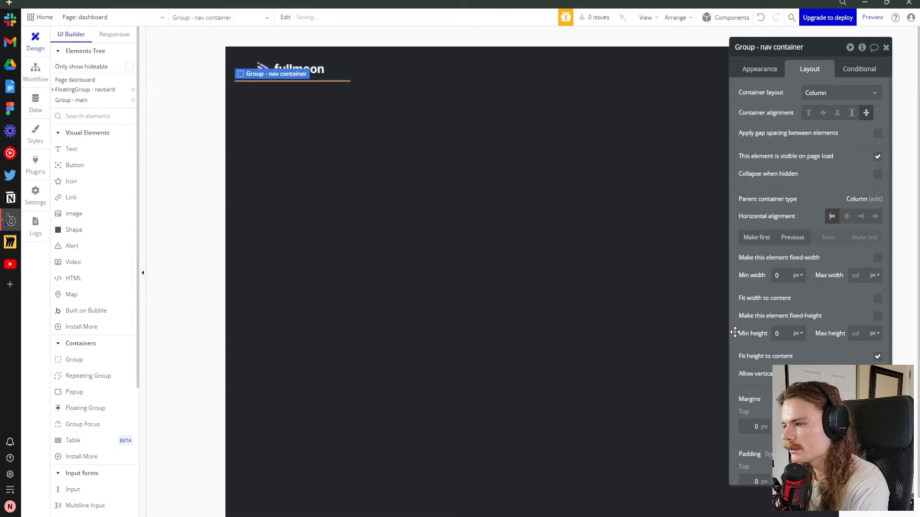
click(877, 357)
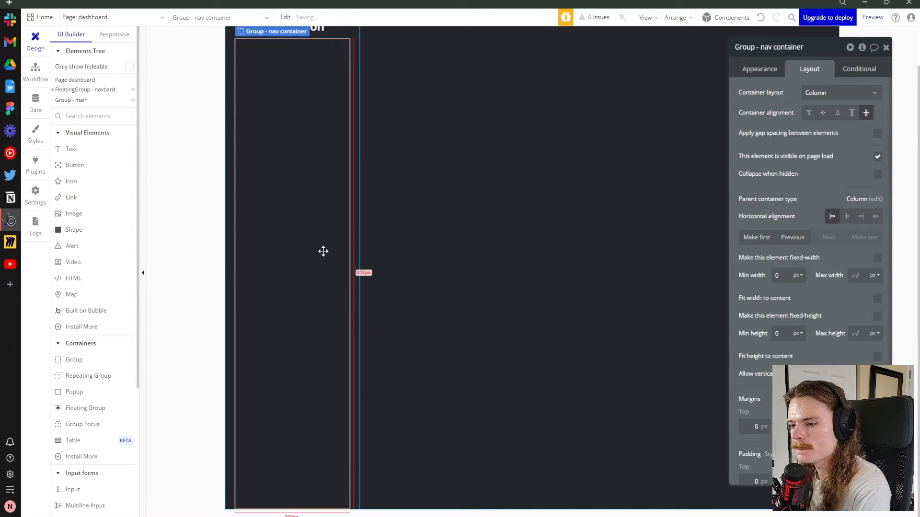
click(877, 357)
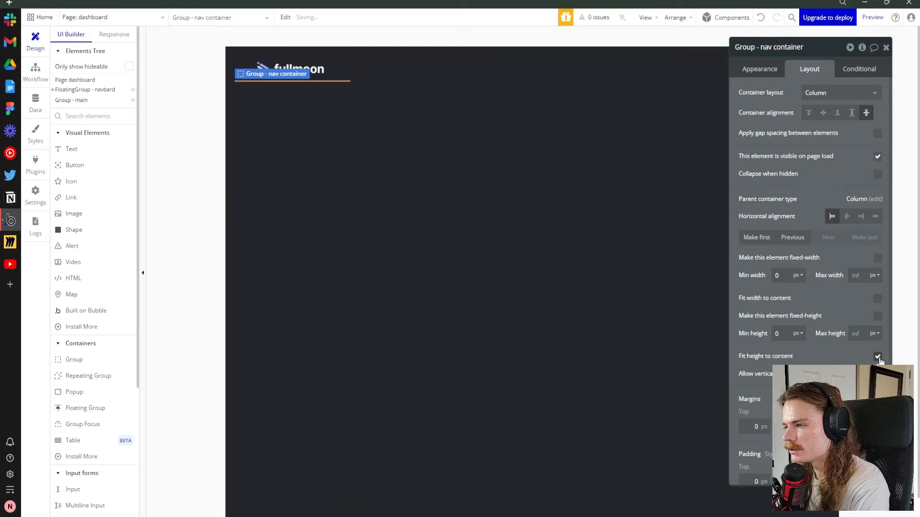
click(878, 357)
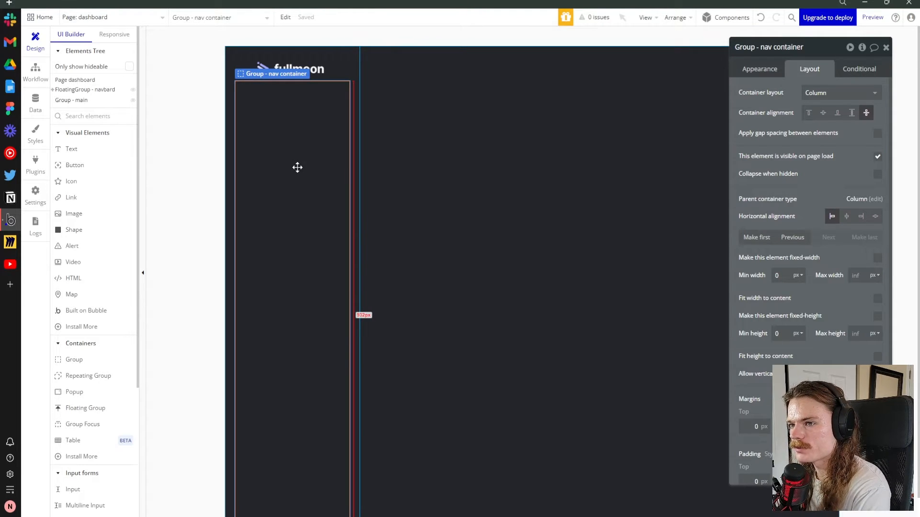
Give Group - nav container a 40 px top margin
click(417, 138)
click(303, 140)
click(392, 113)
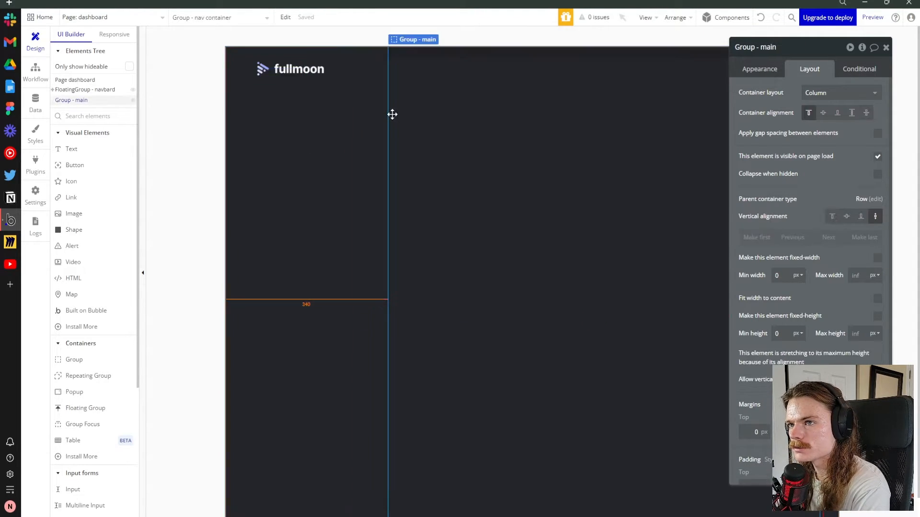
click(368, 152)
click(326, 158)
click(756, 418)
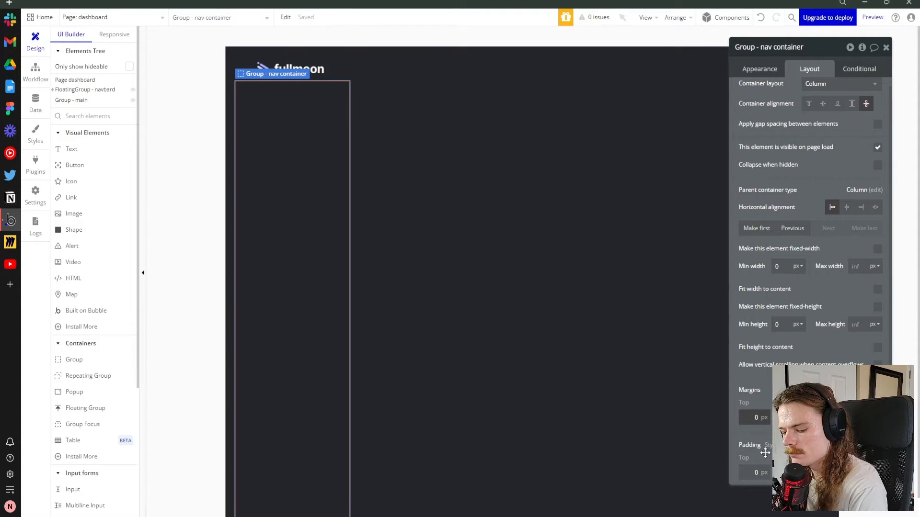
text(4)
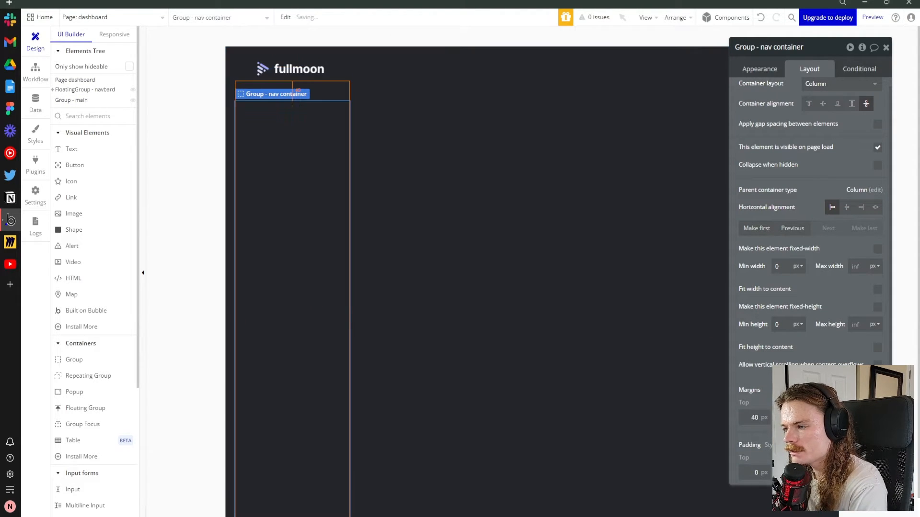
scroll(419, 320, down, 2)
click(308, 501)
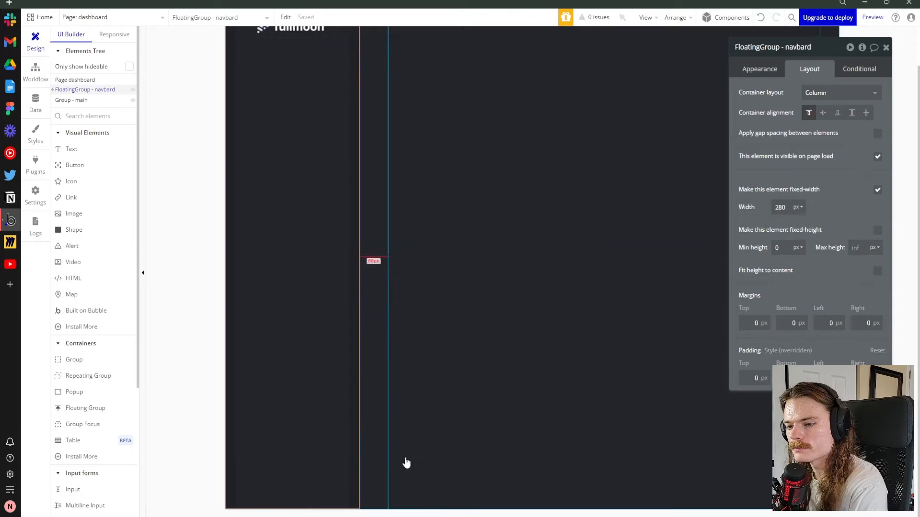
click(314, 377)
scroll(313, 377, up, 2)
click(464, 298)
Add a group inside Group - nav container with 0 px minimum width, 140 px minimum height and a 14 px row gap
click(75, 359)
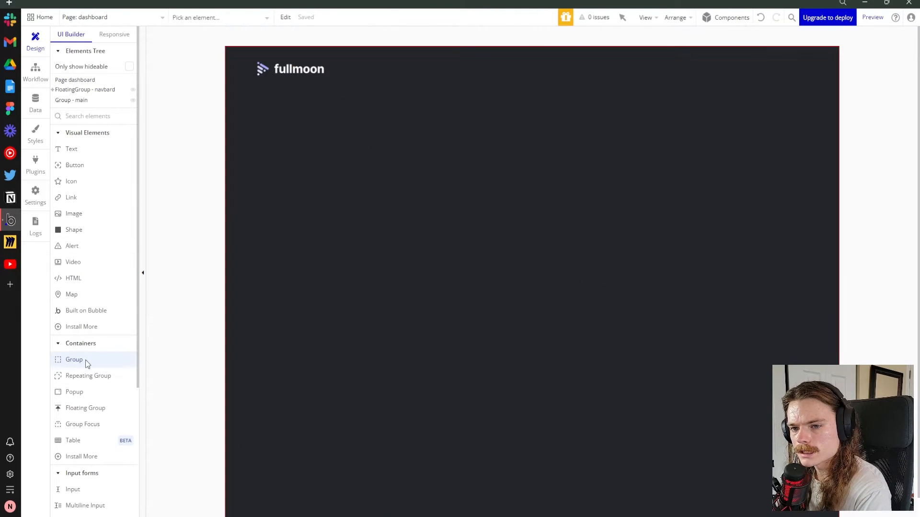
click(282, 127)
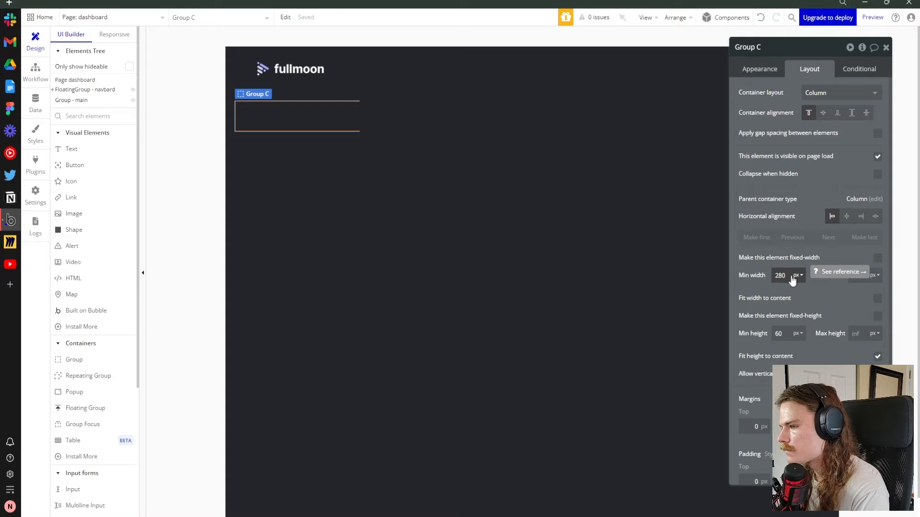
click(792, 275)
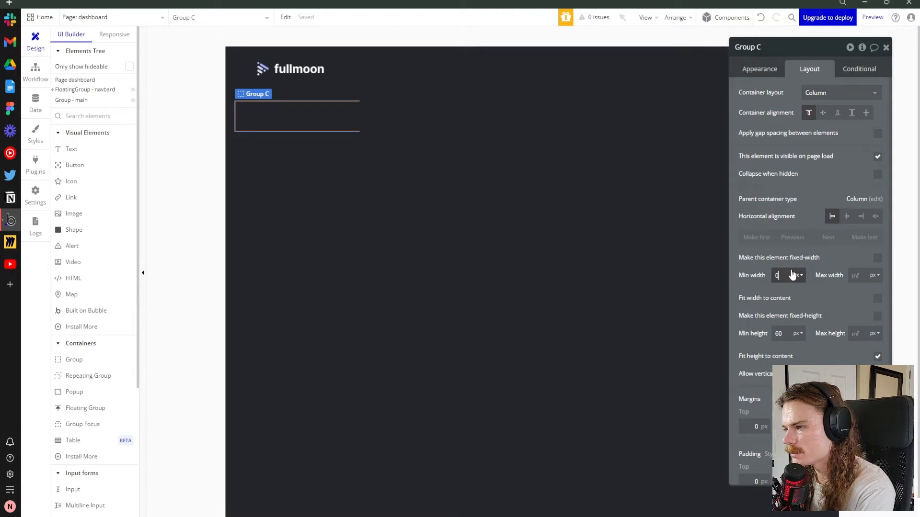
click(779, 333)
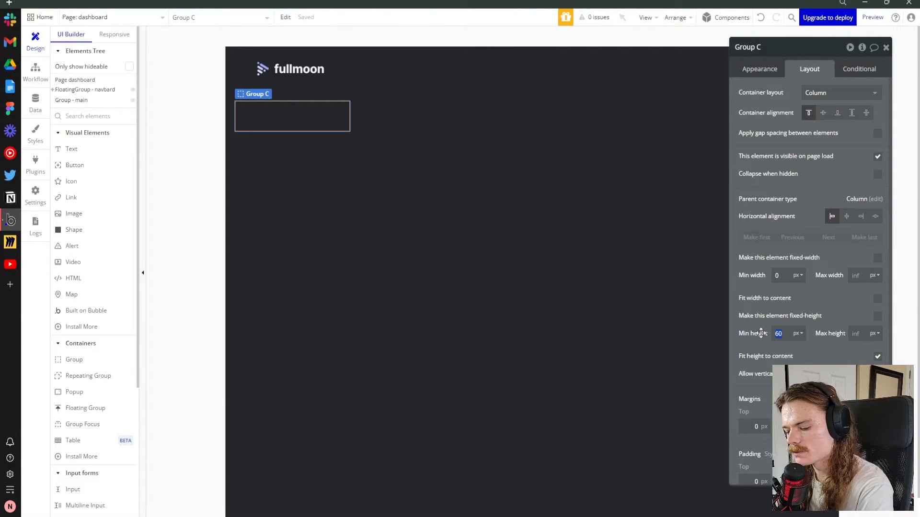
scroll(753, 350, down, 1)
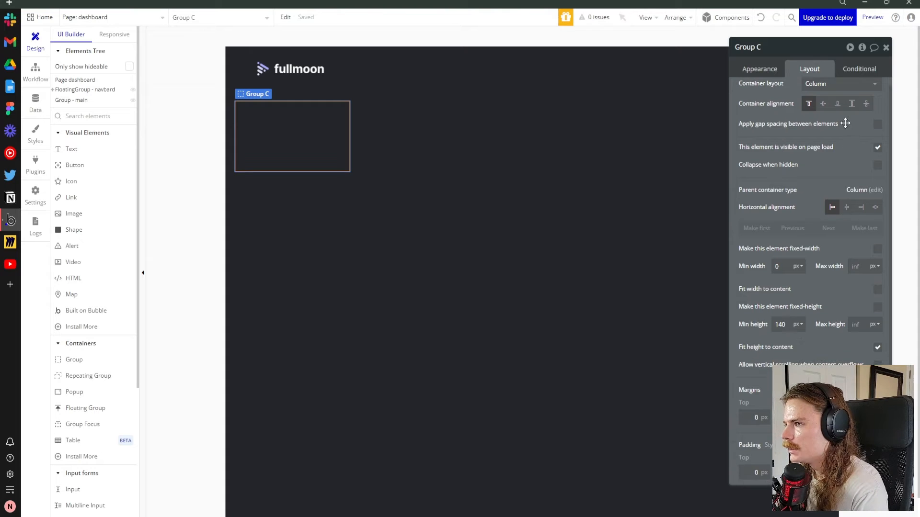
click(877, 124)
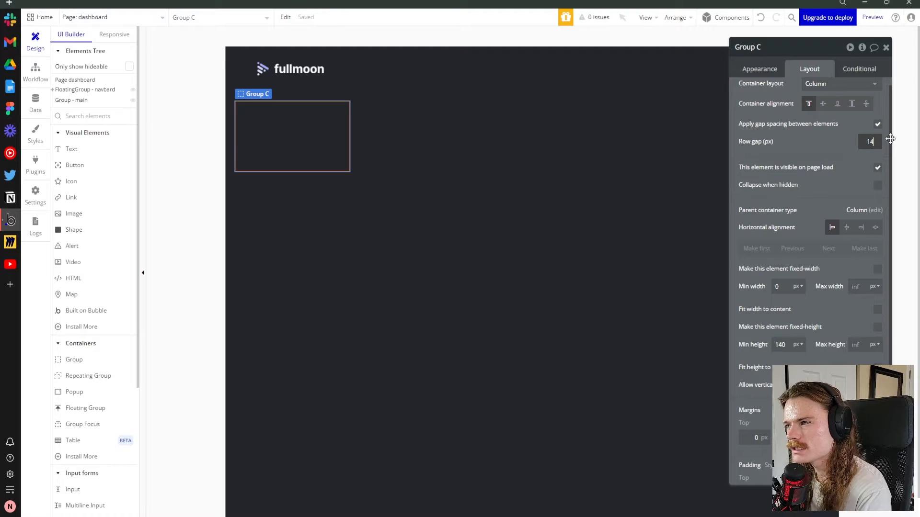
Rename the new group as Group - nav and correct the floating group's name to FloatingGroup - navbar
drag(795, 59, 727, 73)
click(693, 65)
key(BackSpace)
text(- )
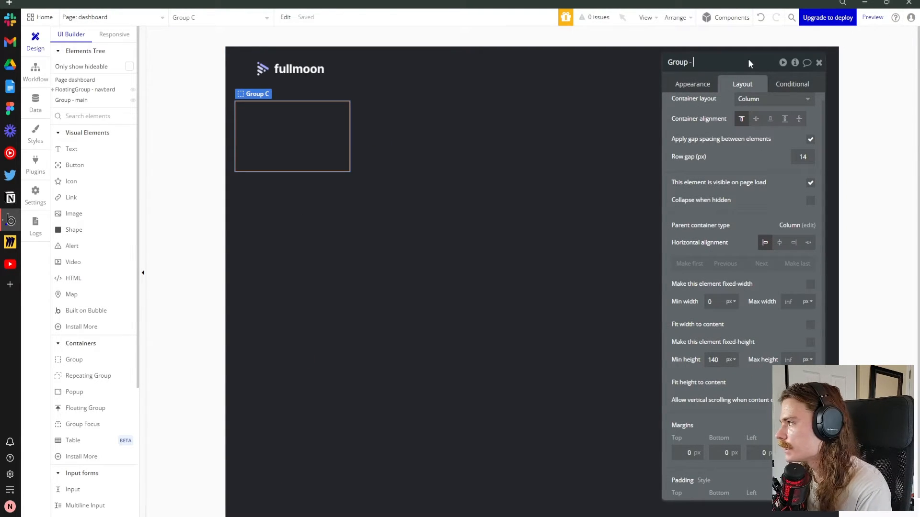
text(nav)
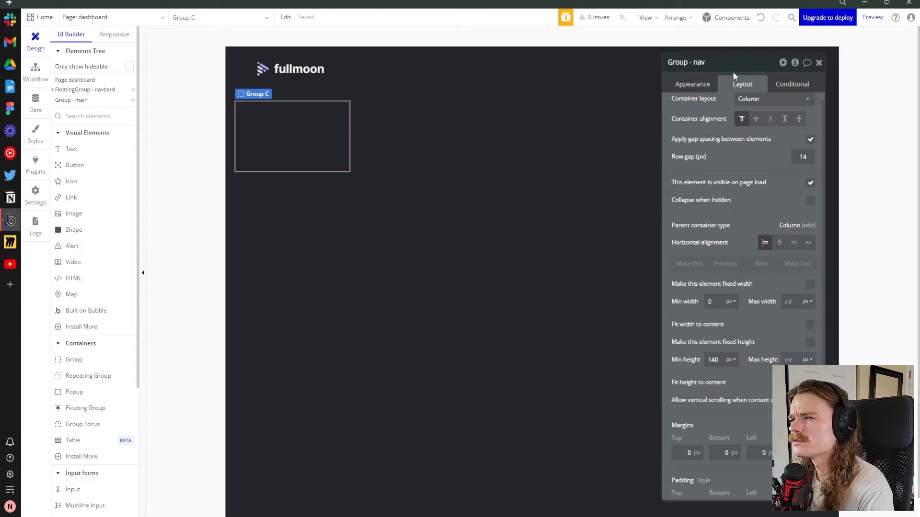
key(Return)
drag(733, 63, 775, 55)
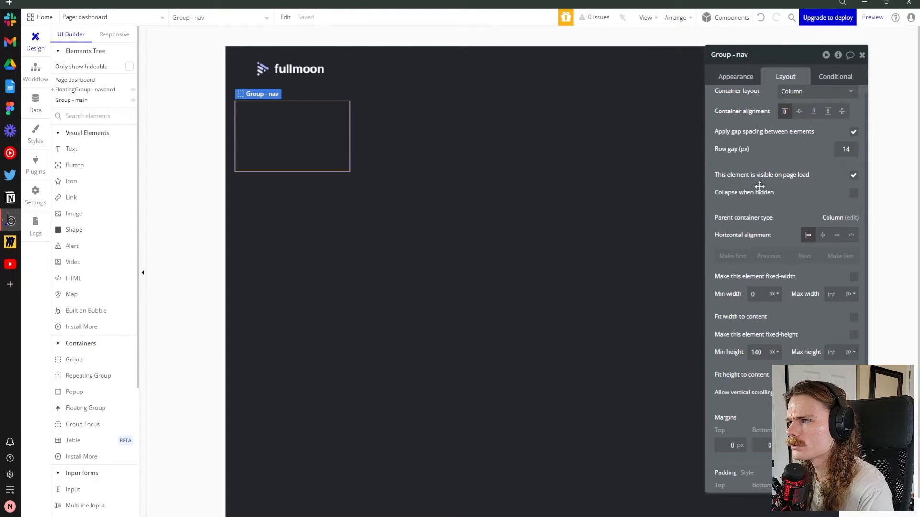
scroll(775, 184, down, 1)
scroll(775, 184, up, 1)
scroll(312, 318, down, 1)
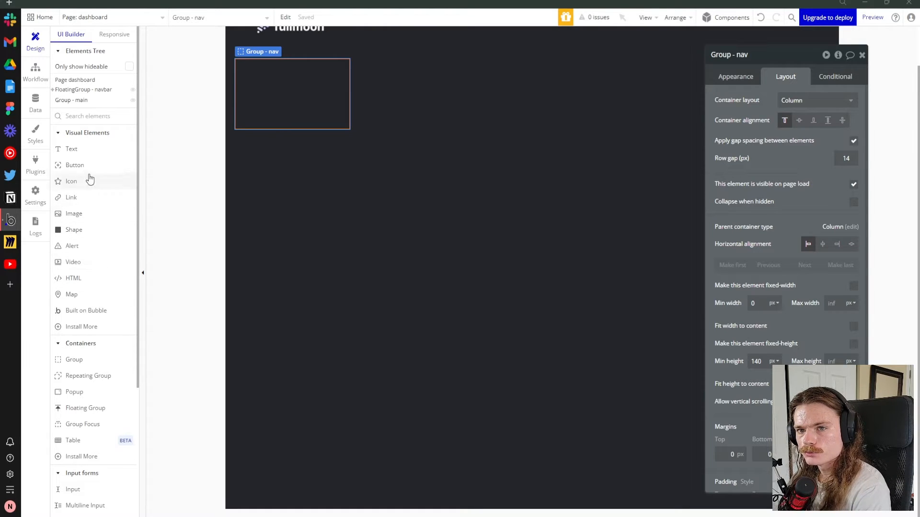
Add a second group at the bottom of Group - nav container and set its minimum width to 0 px
click(94, 359)
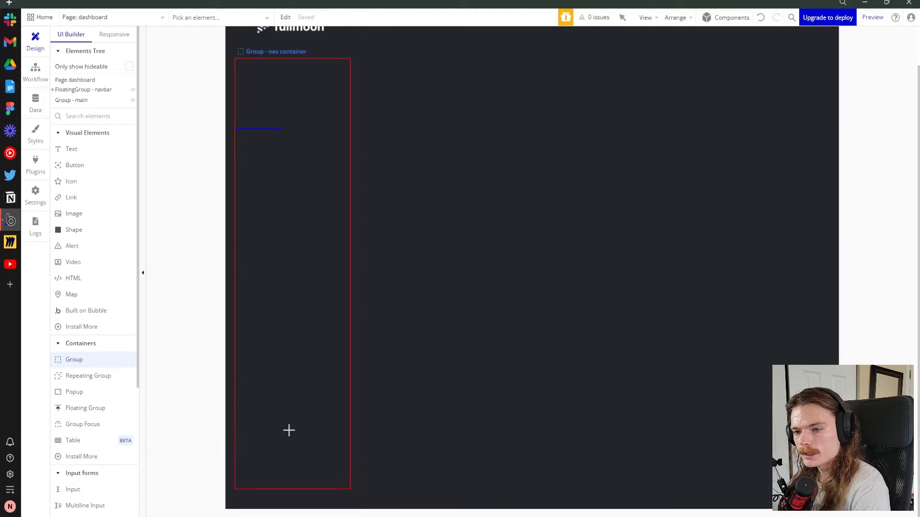
click(289, 429)
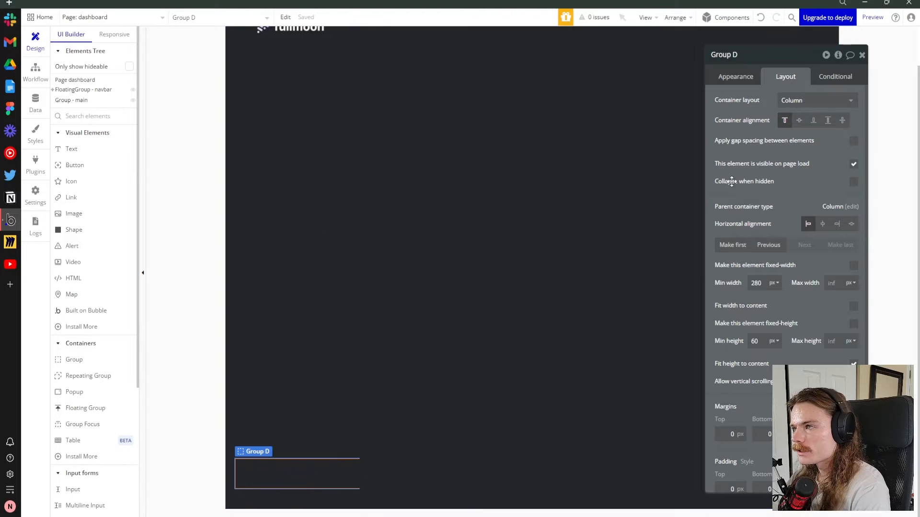
click(743, 271)
text(0)
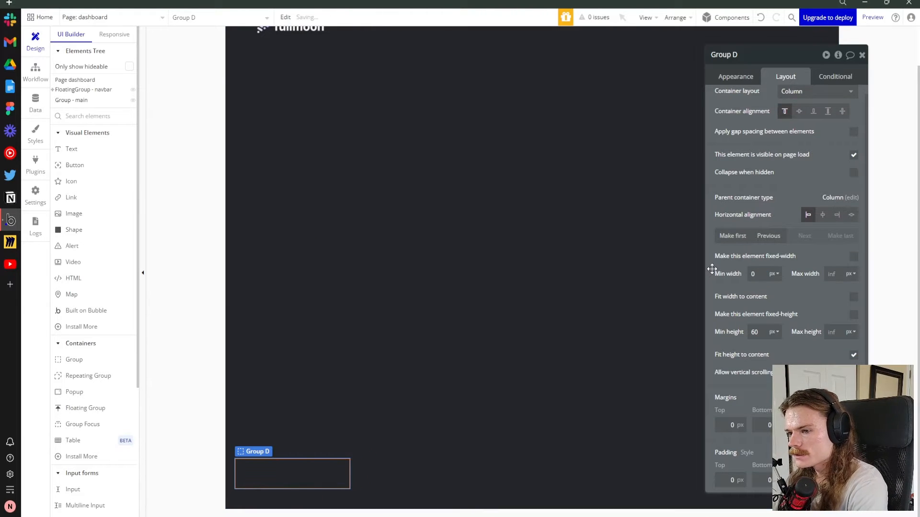
scroll(789, 159, up, 1)
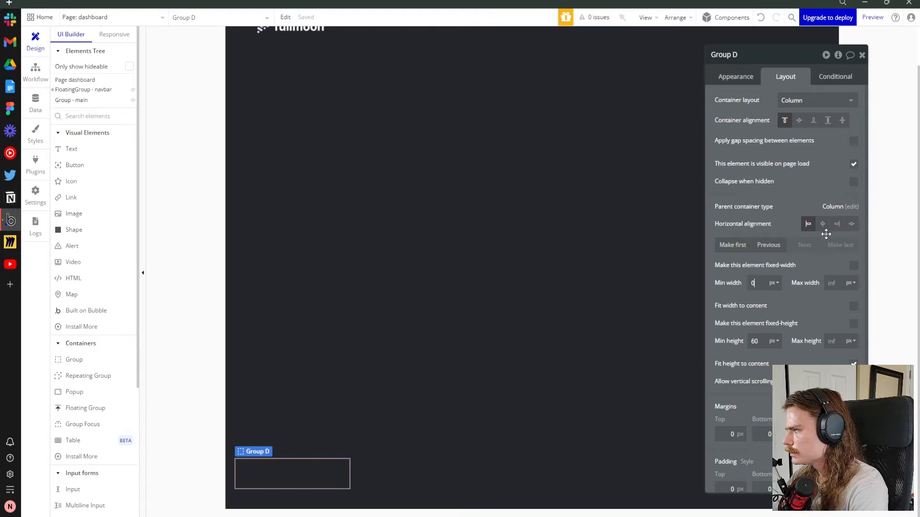
scroll(791, 263, down, 1)
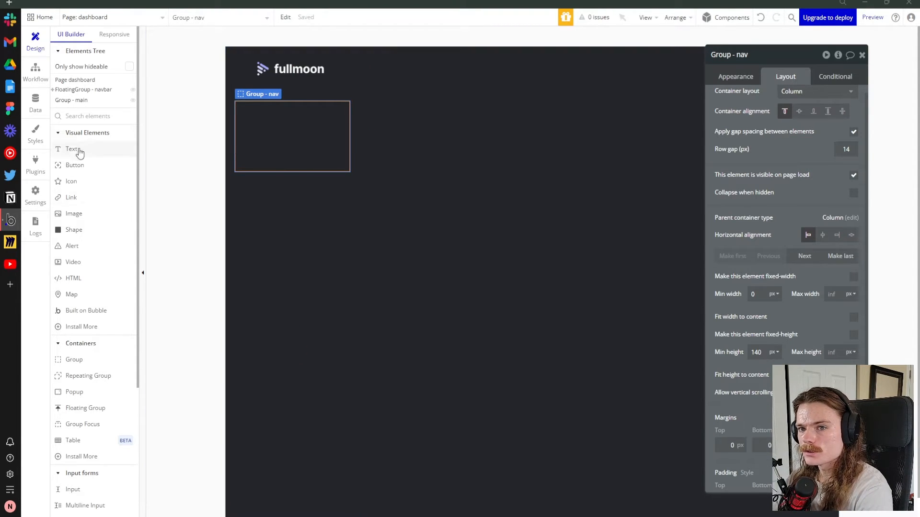
Add a group inside Group - nav and set its container layout to Row
scroll(89, 278, down, 4)
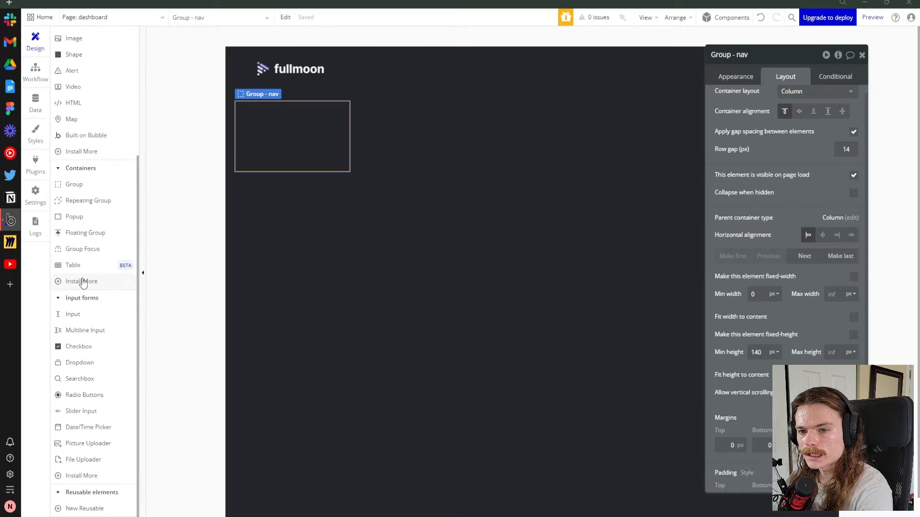
click(91, 185)
click(253, 109)
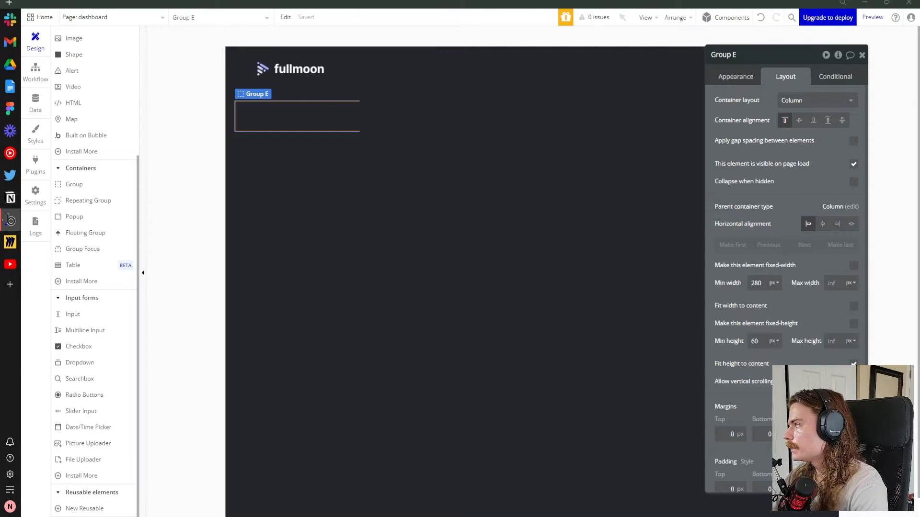
click(801, 100)
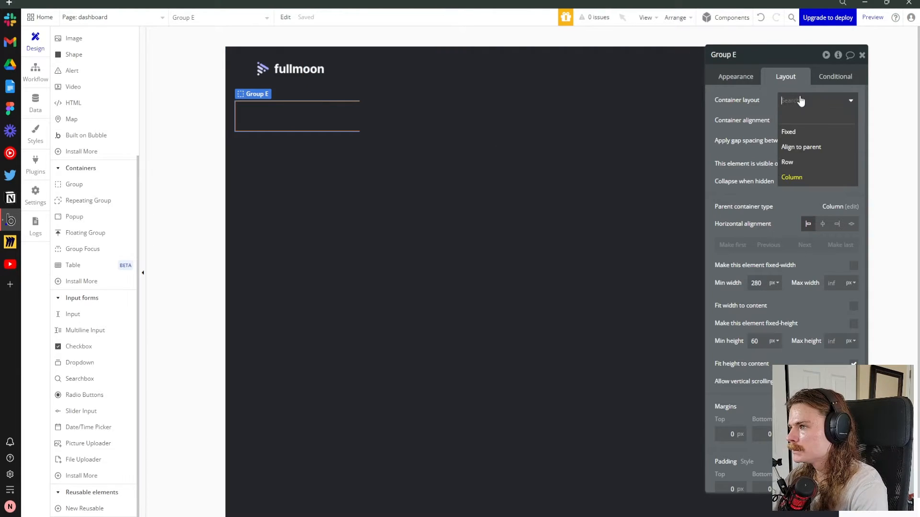
click(788, 163)
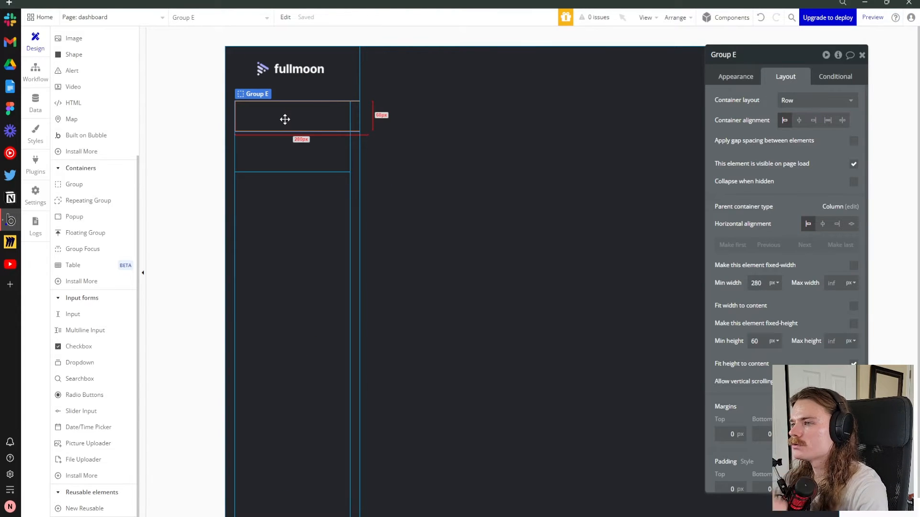
Set the new group's minimum width to 0 px and minimum height to 54 px, and rename it Group - dashboard
drag(764, 284, 728, 281)
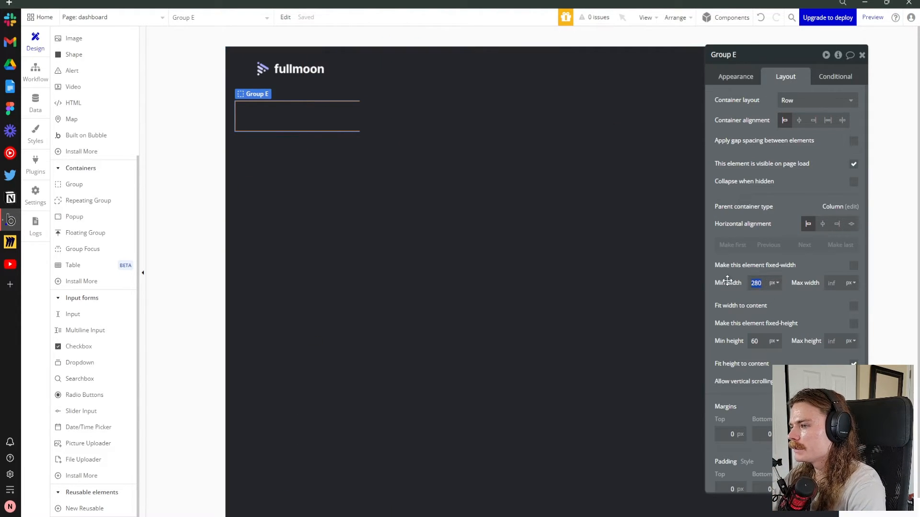
text(0)
scroll(728, 307, down, 1)
drag(763, 332, 735, 330)
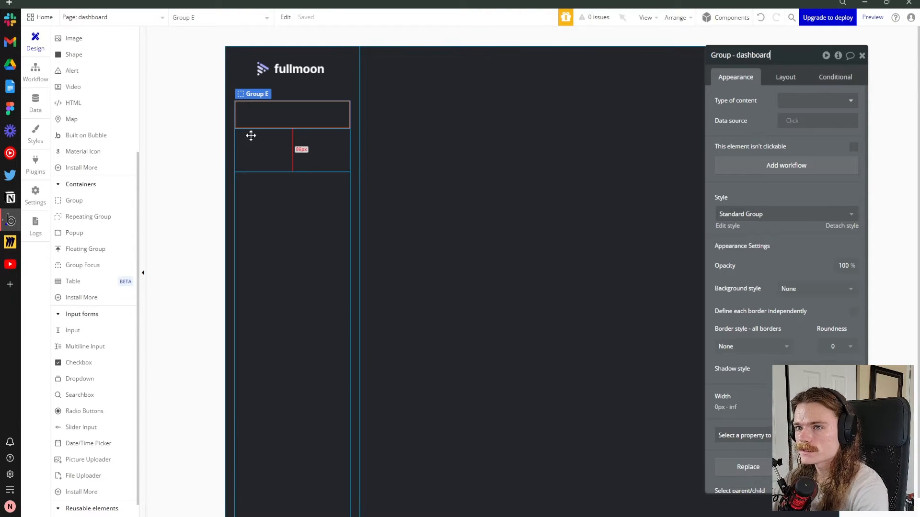
click(257, 119)
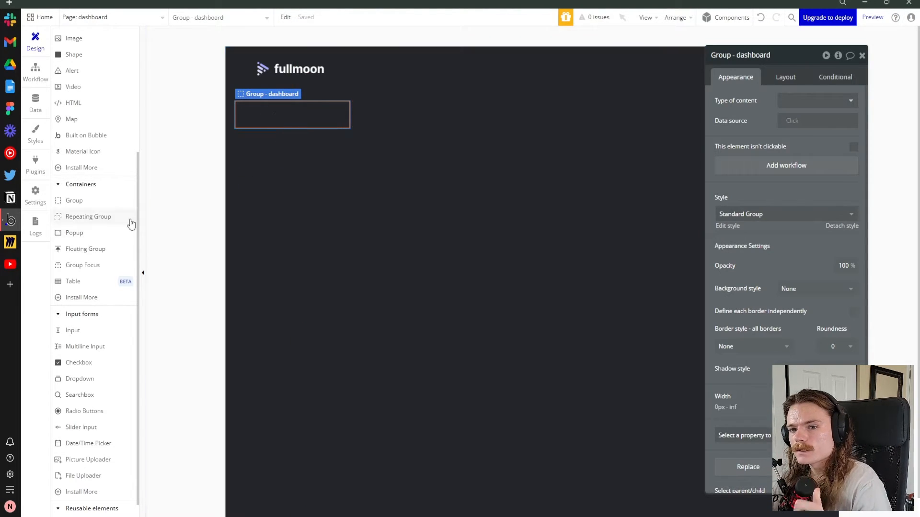
Check the installed plugins and search the plugin library for google material before returning to the page design
scroll(123, 249, down, 1)
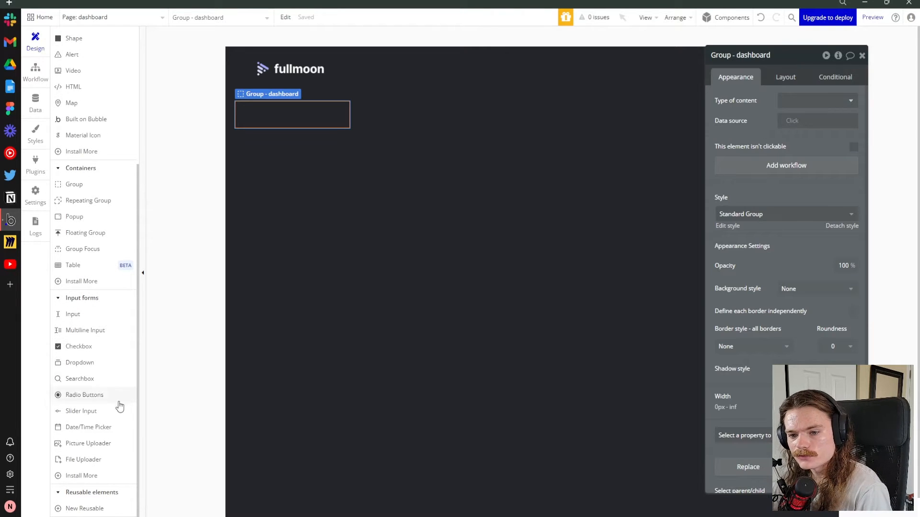
scroll(93, 225, up, 5)
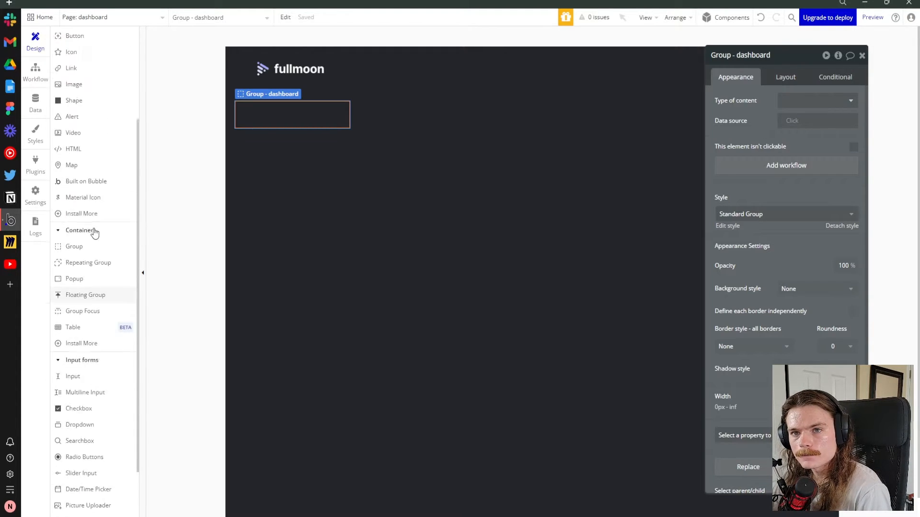
scroll(99, 244, down, 1)
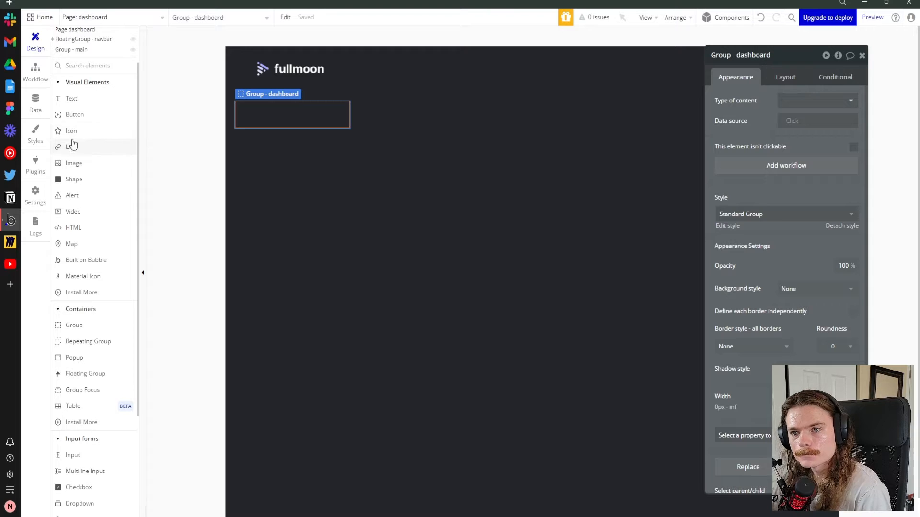
scroll(72, 147, up, 1)
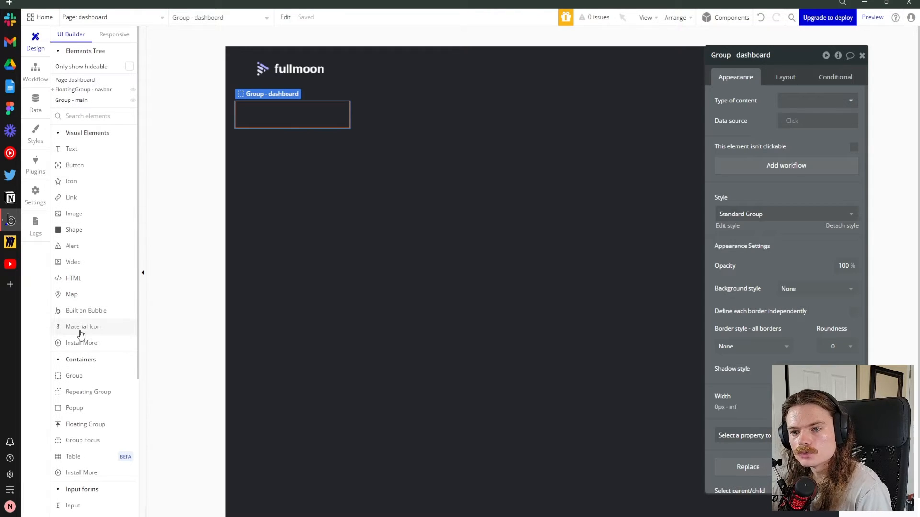
click(35, 165)
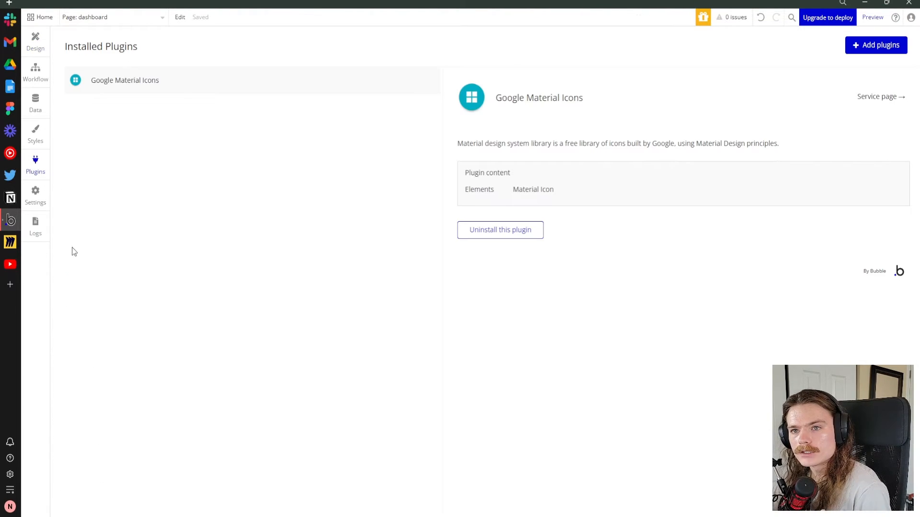
click(883, 44)
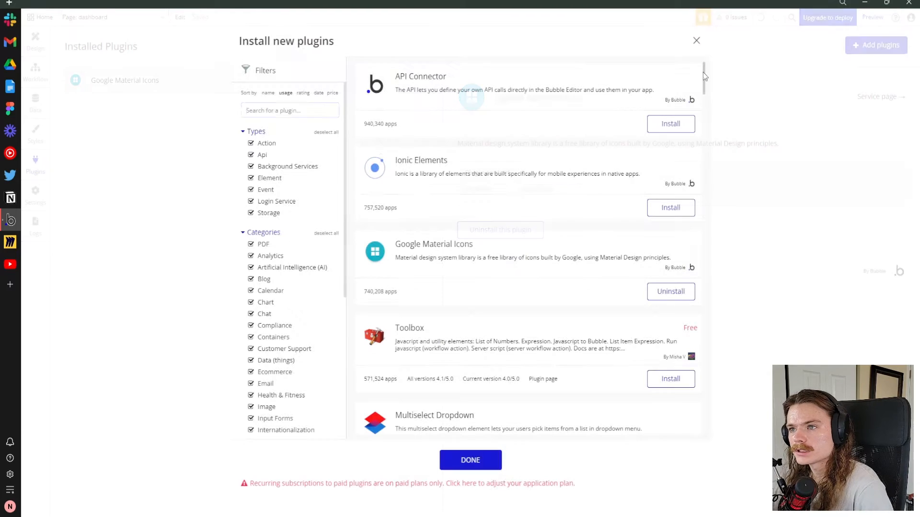
text(google material)
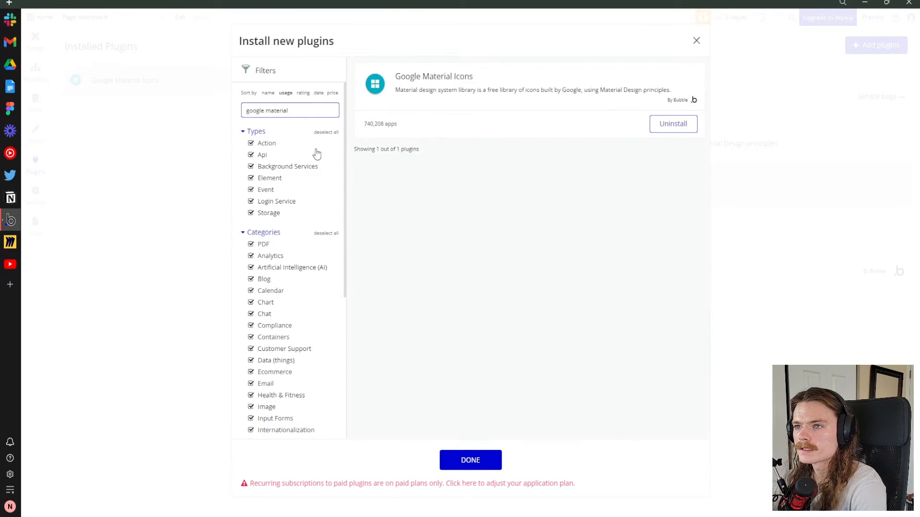
click(698, 43)
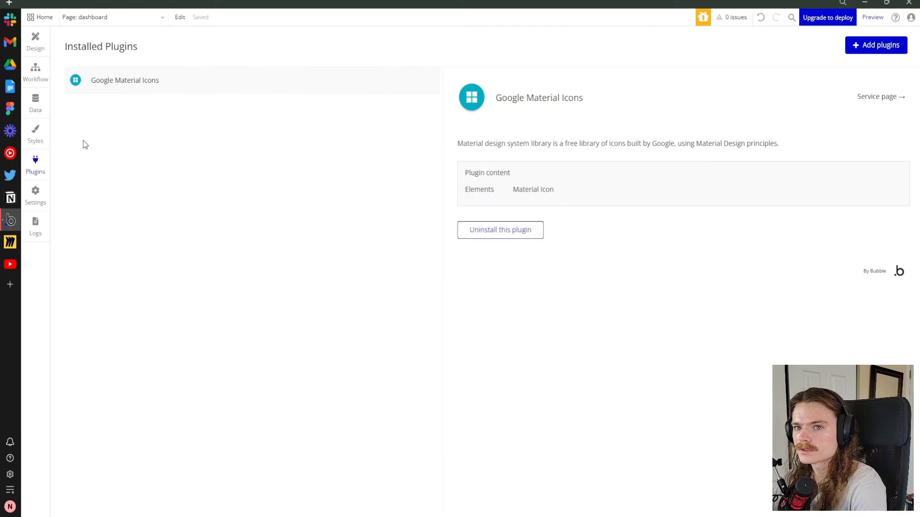
click(38, 48)
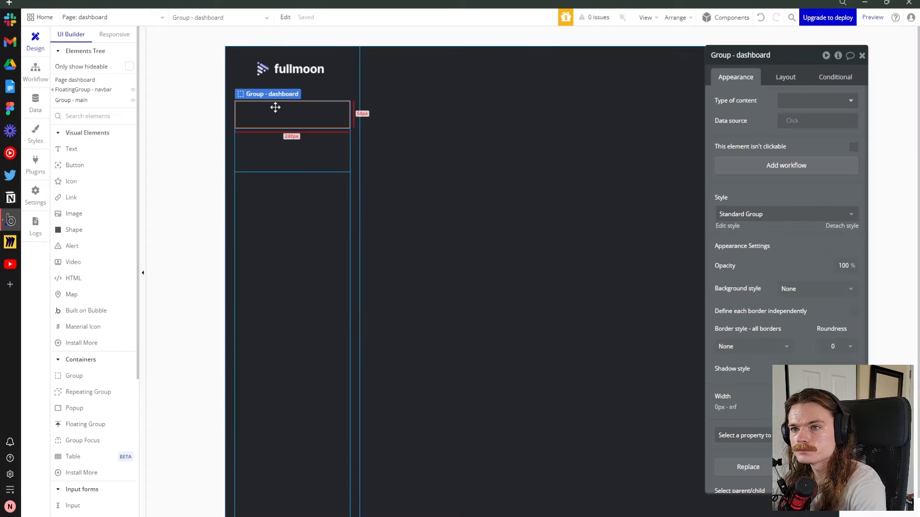
Add a Material Icon inside Group - dashboard and choose the grid_view icon for it
scroll(99, 286, down, 1)
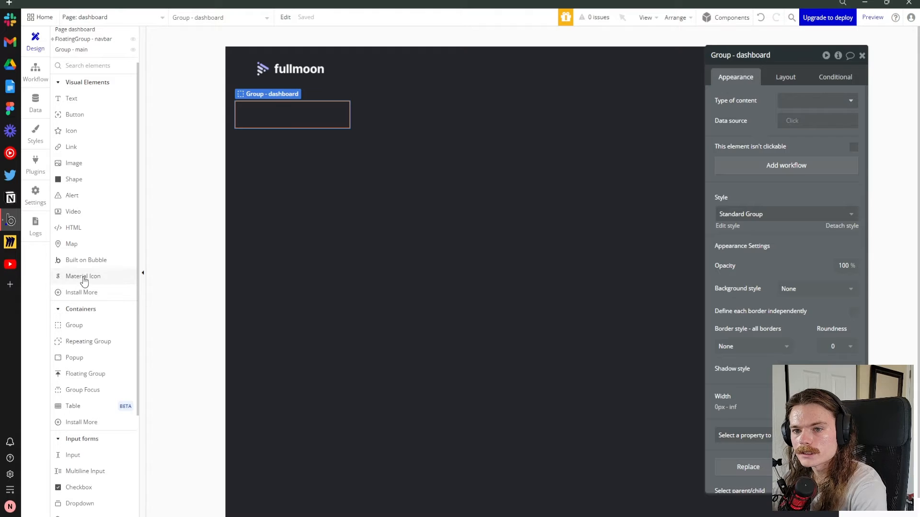
click(81, 277)
click(245, 111)
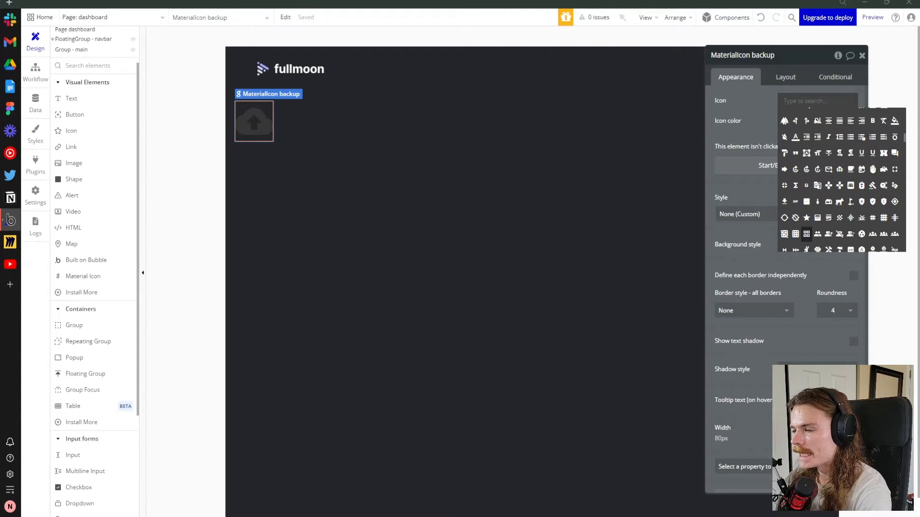
click(807, 234)
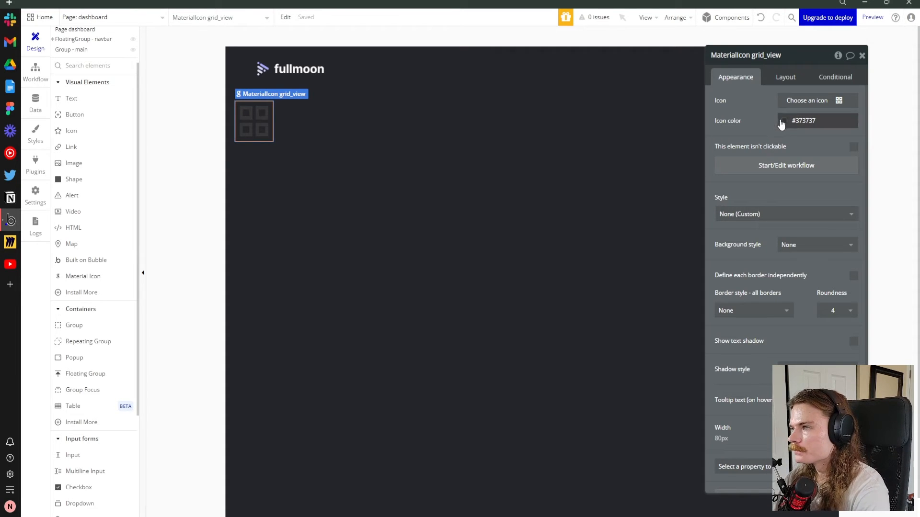
Set the grid_view icon's color to #FFFFFF
click(804, 120)
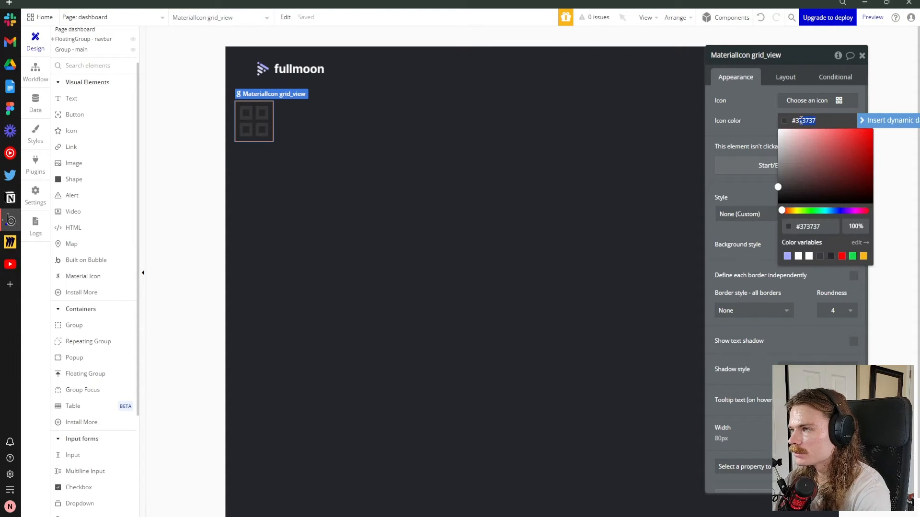
text(FFFFFF)
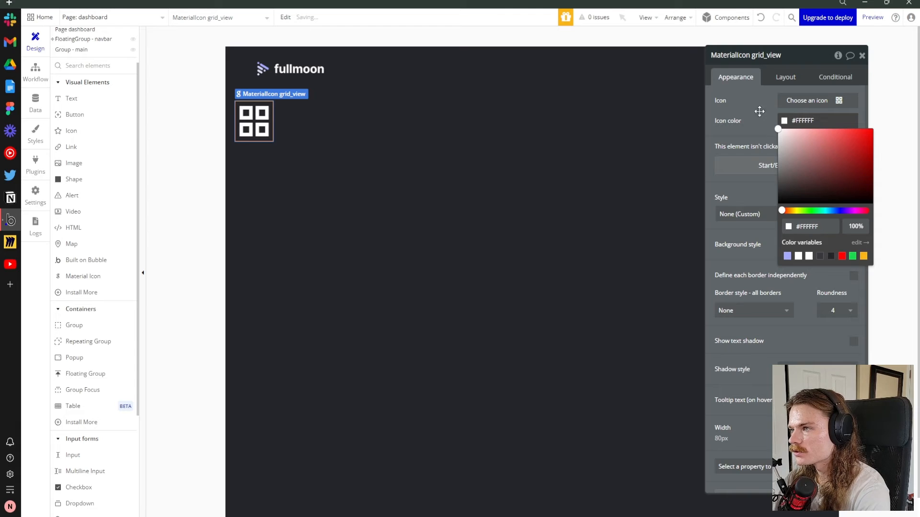
click(752, 111)
Set the grid_view icon's width and height to 20 px and center it vertically in its row
click(785, 77)
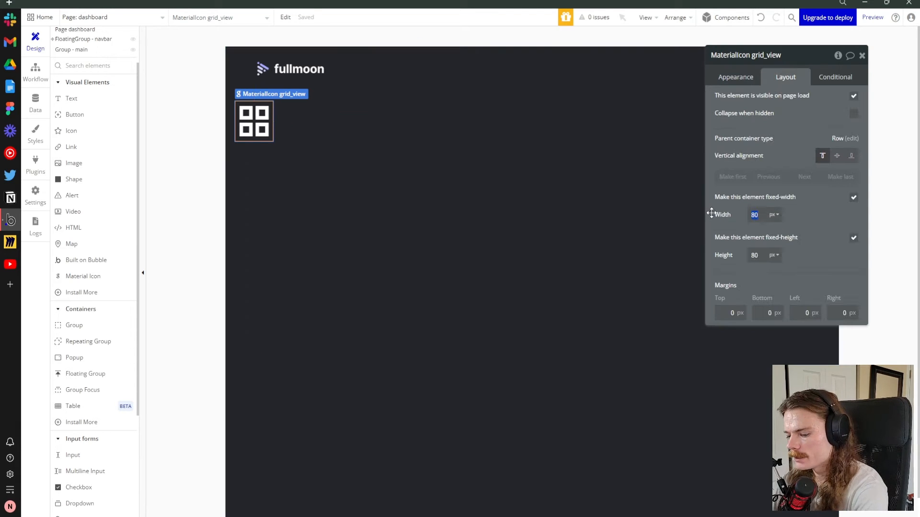
key(Tab)
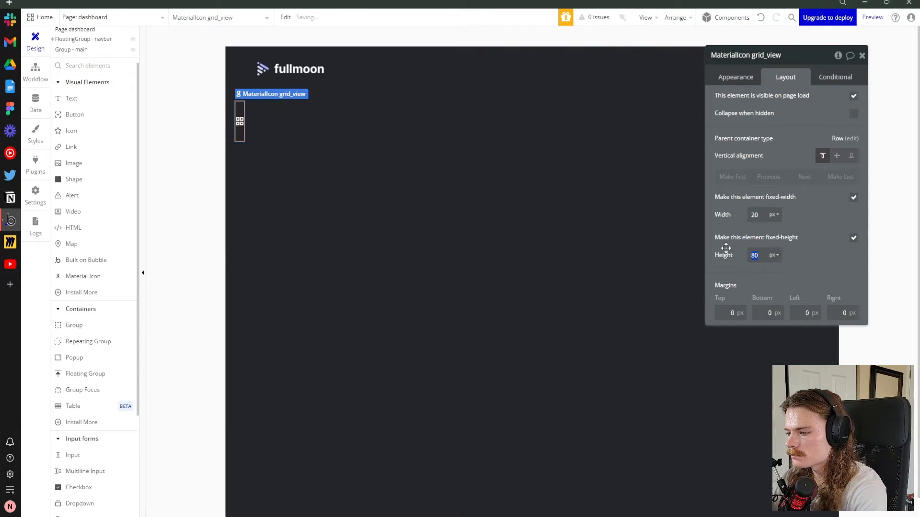
text(20)
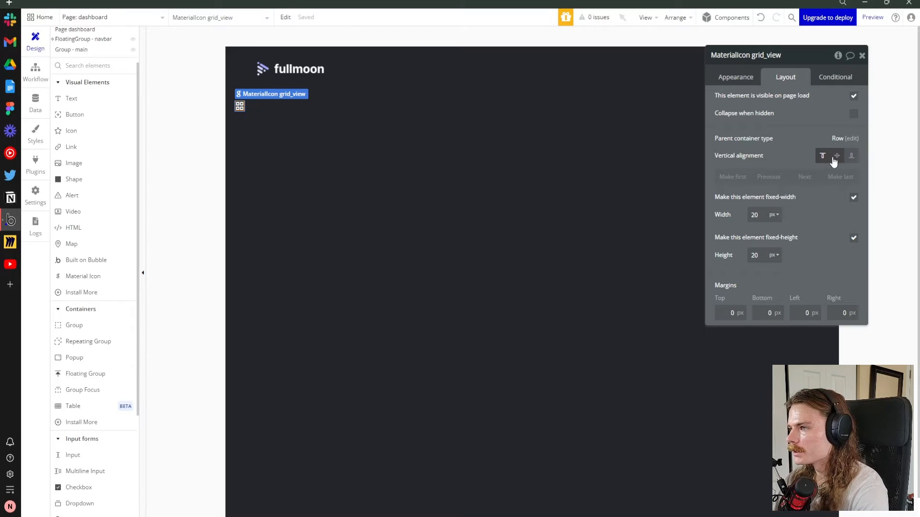
click(837, 155)
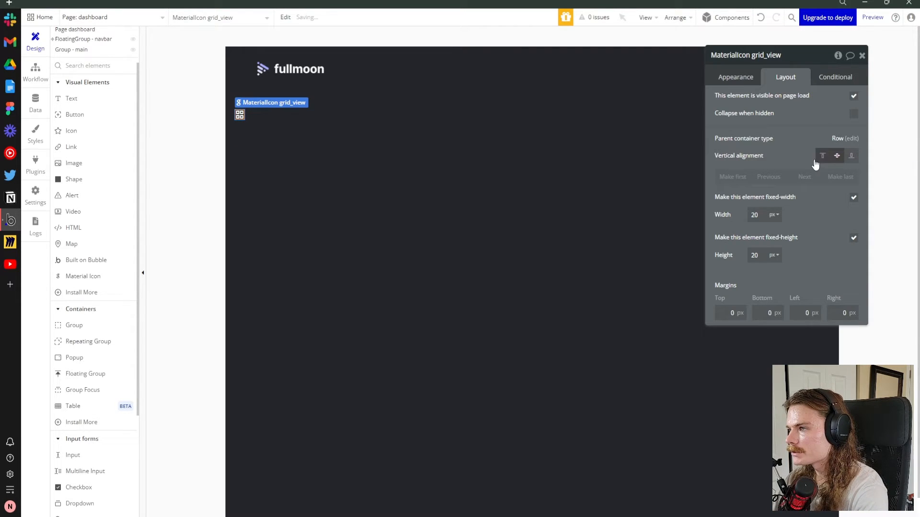
click(731, 77)
key(Escape)
Add a text element reading Dashboard beside the grid_view icon and give it the Body Large style
click(73, 100)
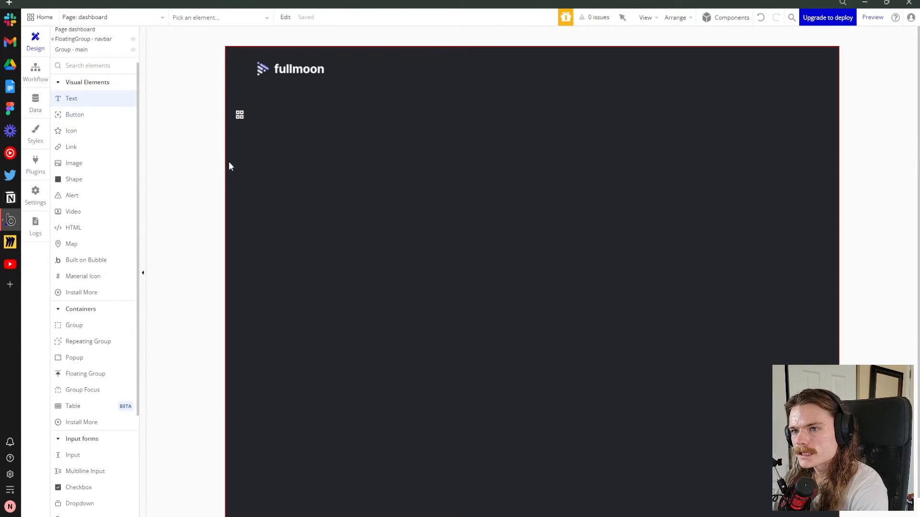
click(253, 116)
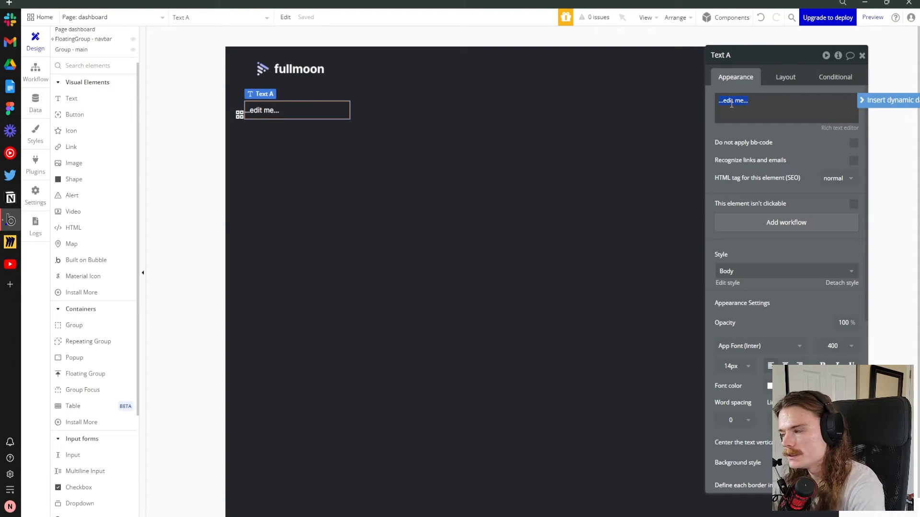
text(Dashboard)
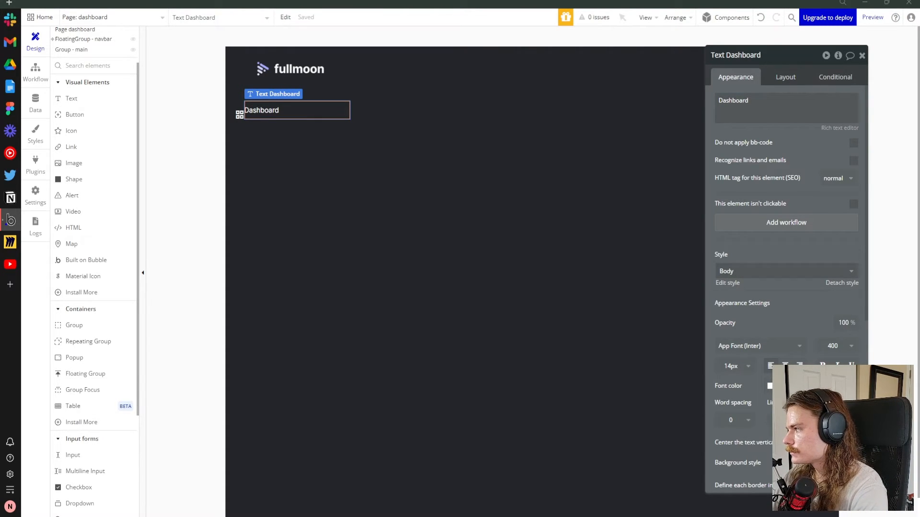
click(770, 272)
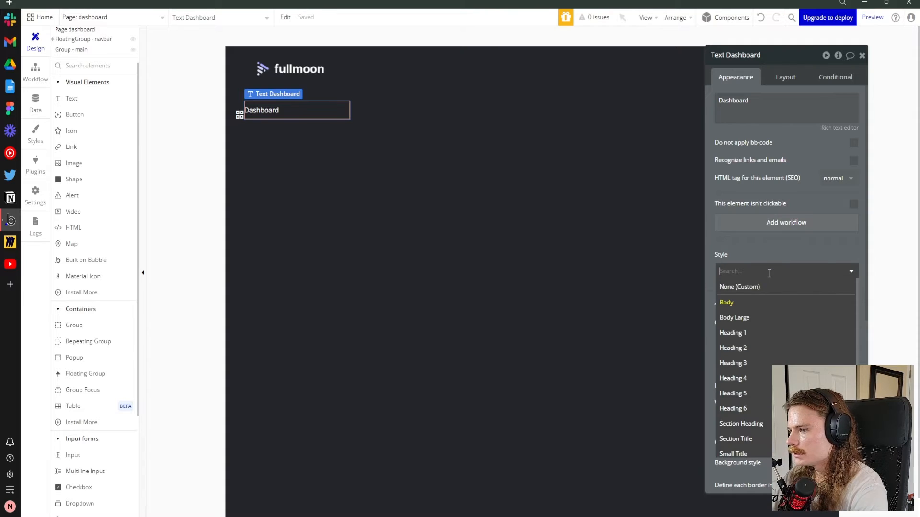
click(745, 318)
scroll(766, 329, down, 1)
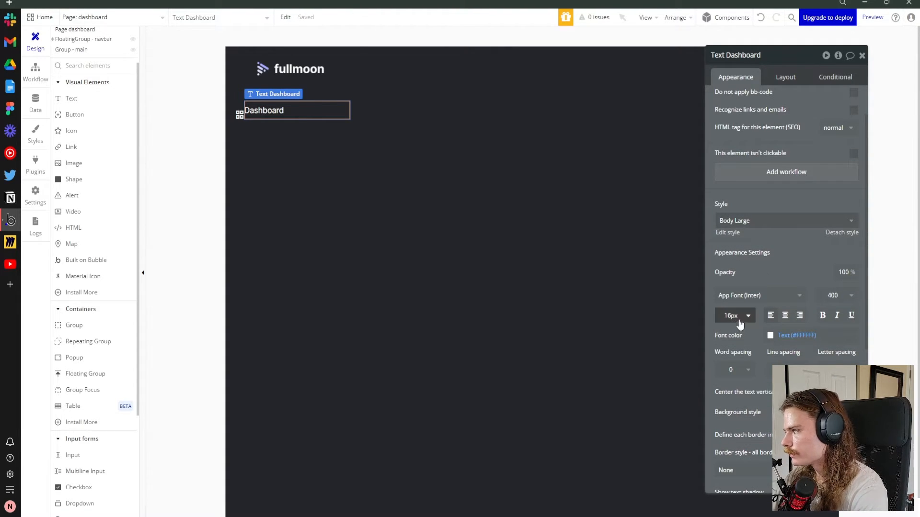
scroll(766, 355, down, 1)
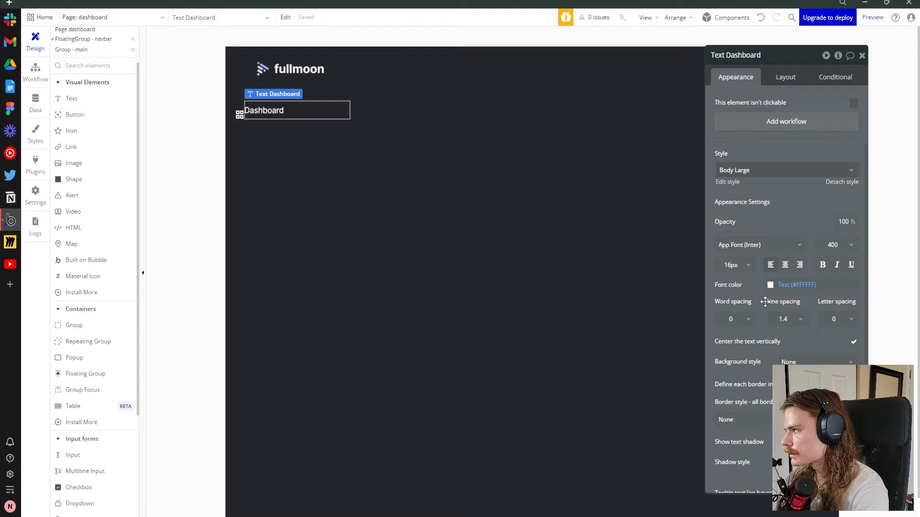
Center the Dashboard text vertically, with 0 px minimum width and height and its width fitted to content
click(786, 77)
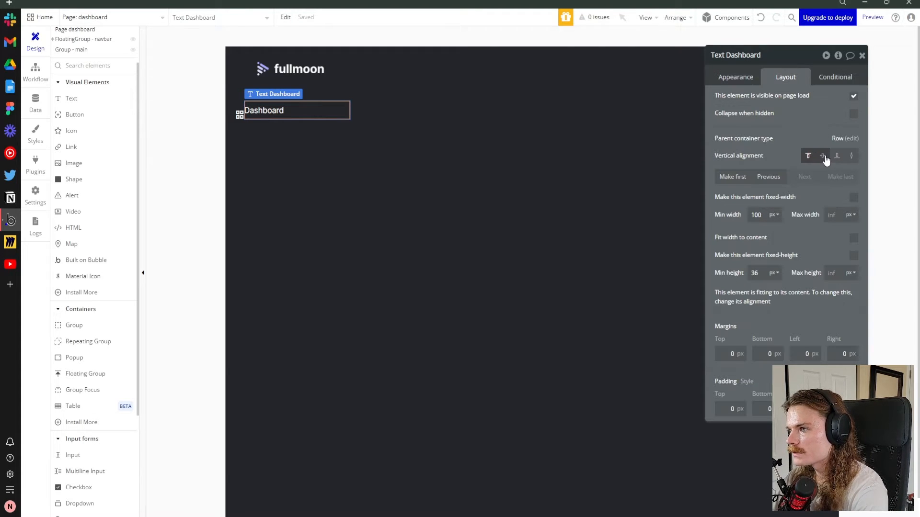
click(822, 156)
drag(761, 215, 745, 215)
text(0)
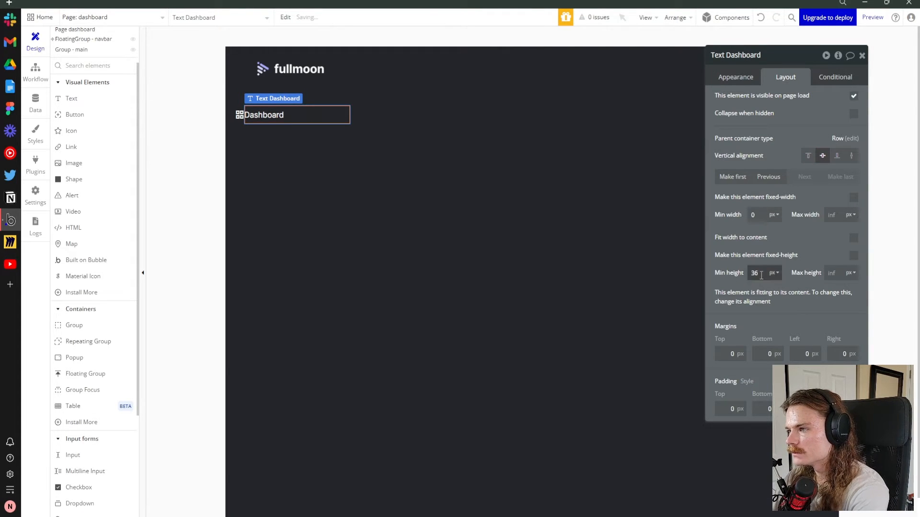
drag(760, 275, 744, 275)
text(0)
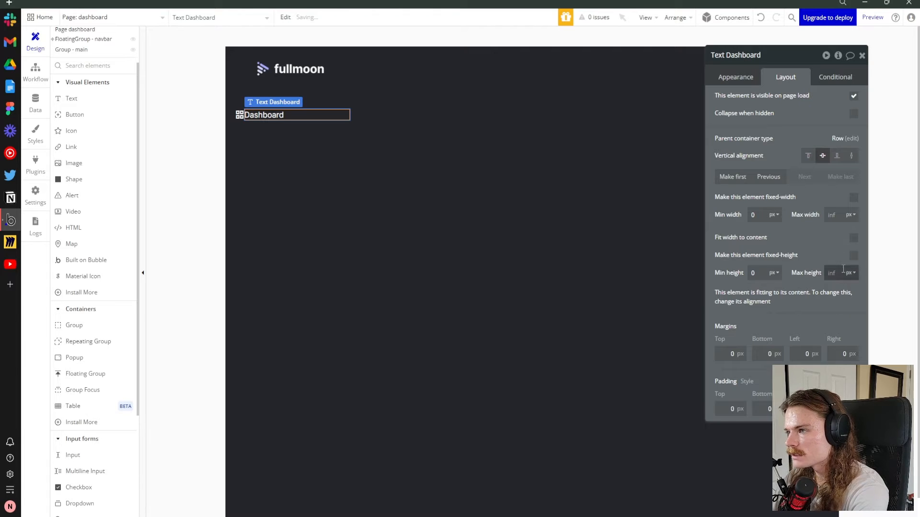
click(853, 240)
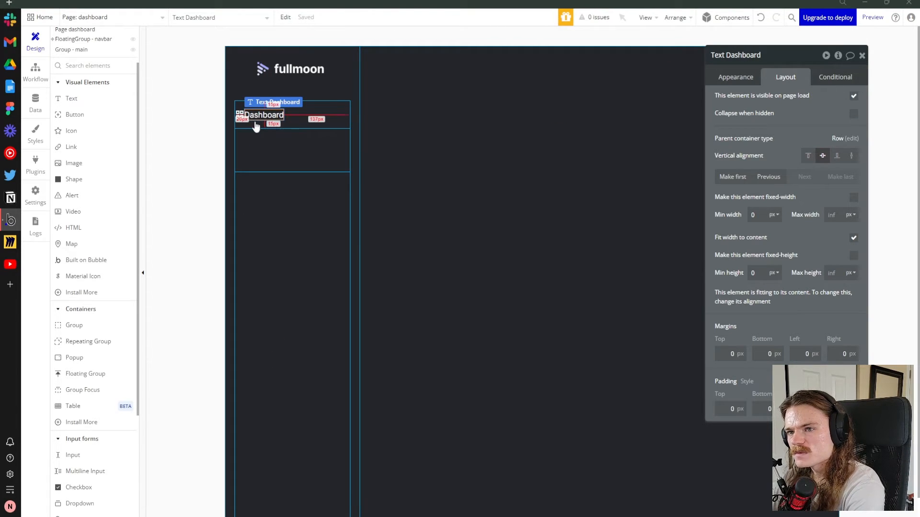
Apply gap spacing with a column gap of 14 px to Group - dashboard and set its left padding to 30 px
click(298, 123)
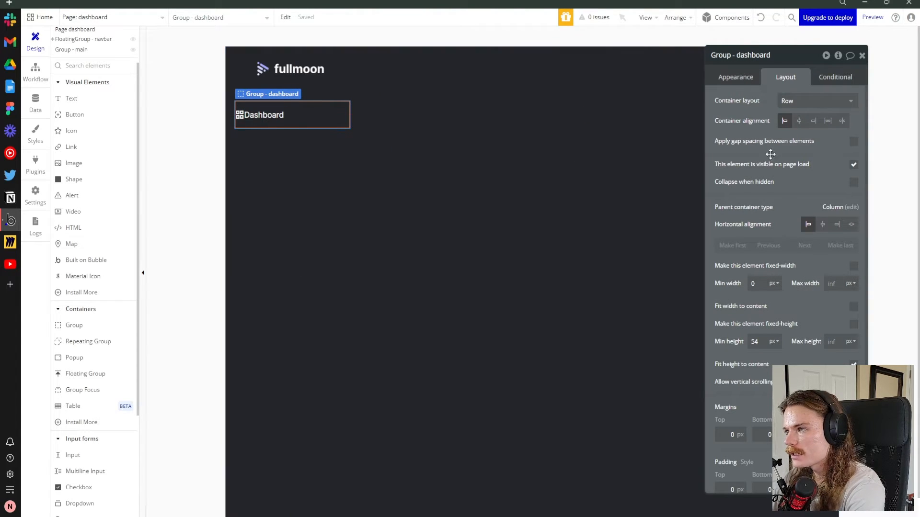
click(853, 141)
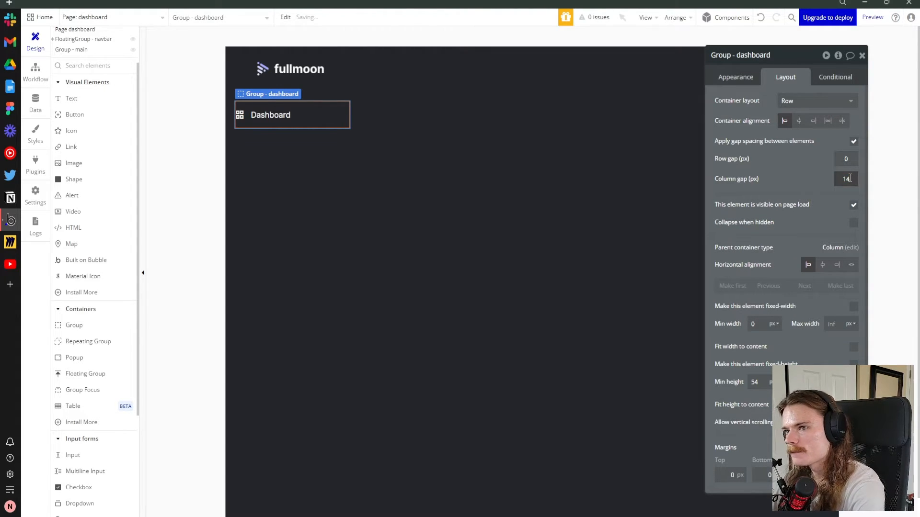
scroll(787, 357, down, 1)
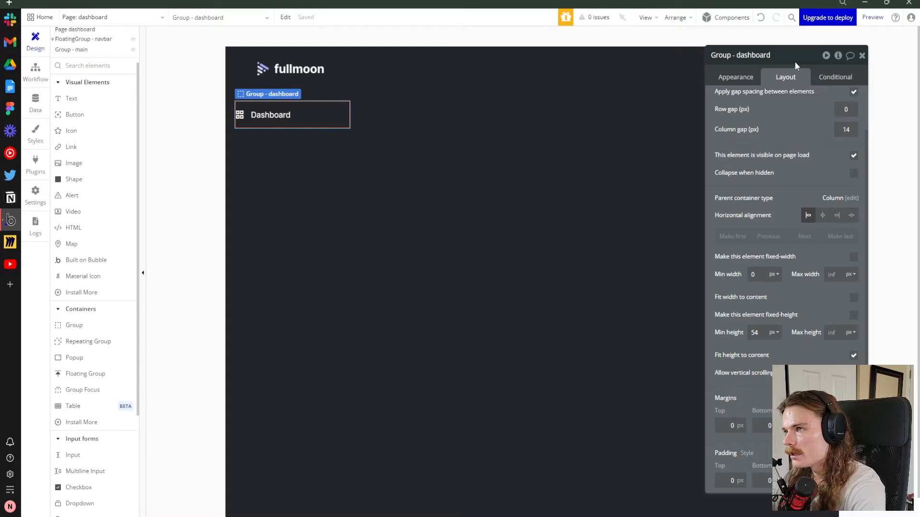
drag(794, 59, 544, 47)
click(550, 470)
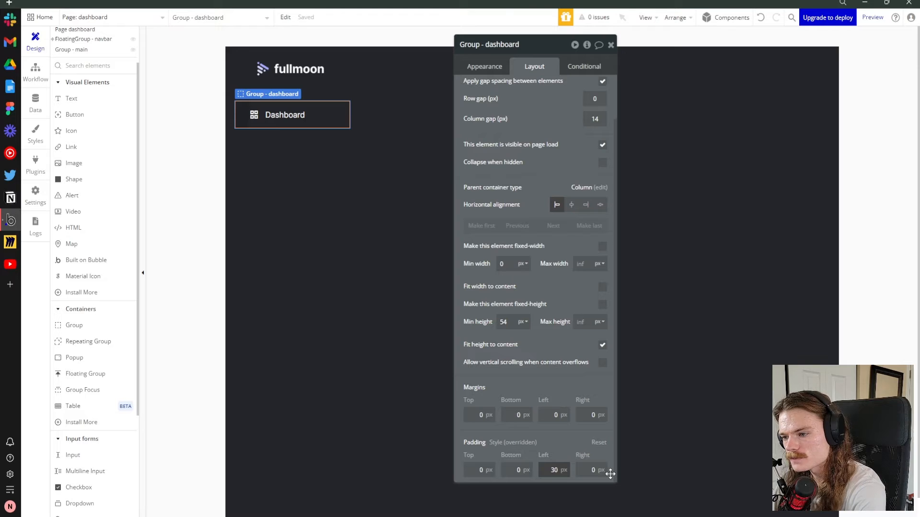
Create a workflow for when Group - dashboard is clicked, with a Go to page action whose destination is dashboard
click(583, 68)
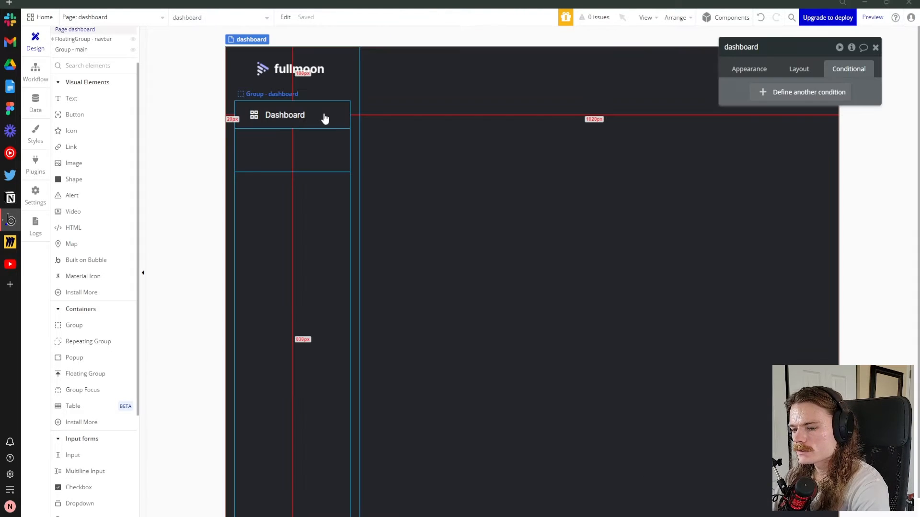
click(322, 121)
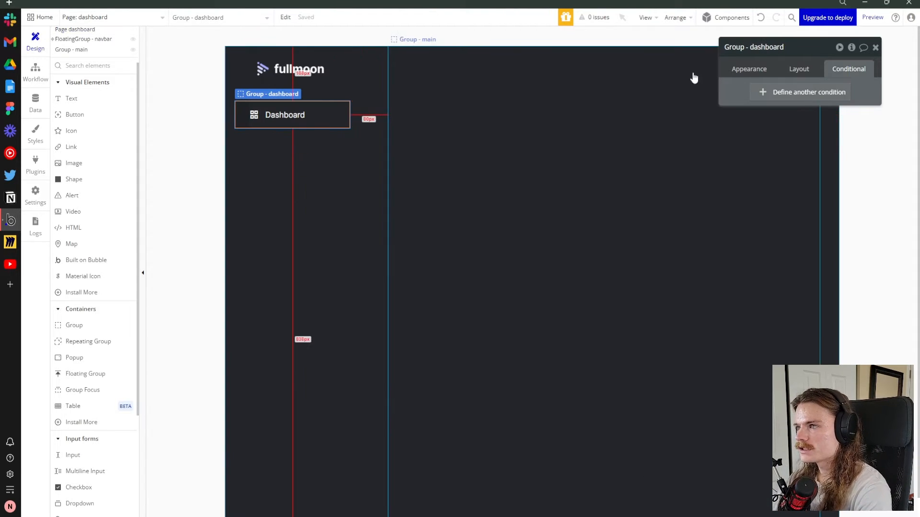
click(768, 67)
drag(815, 48, 850, 38)
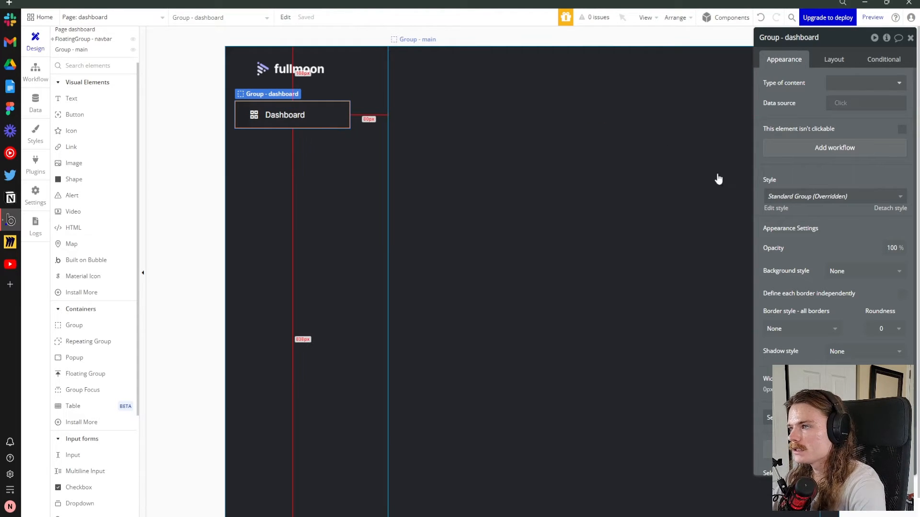
click(807, 153)
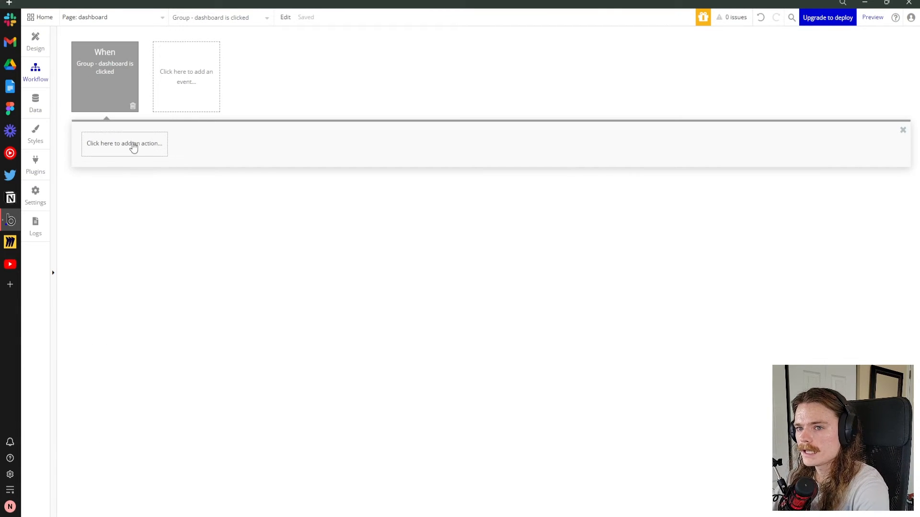
click(128, 152)
mouse_move(130, 200)
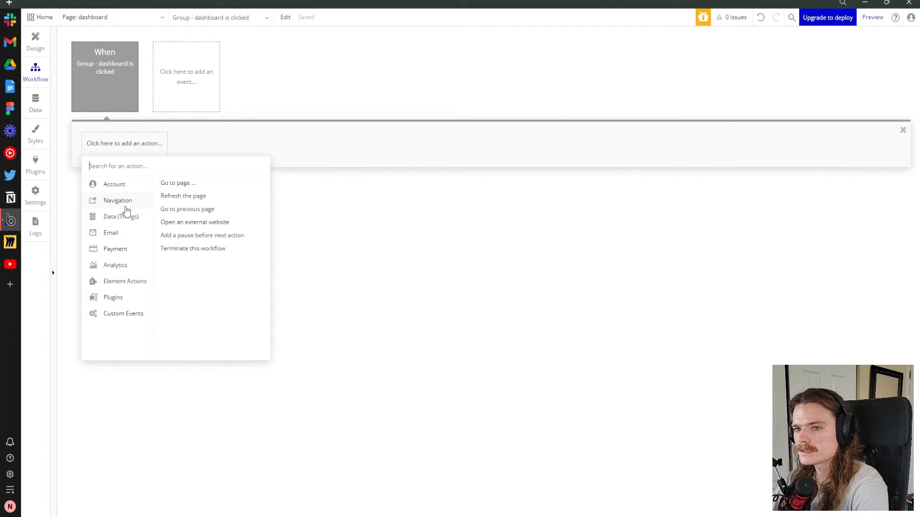
click(206, 185)
click(862, 62)
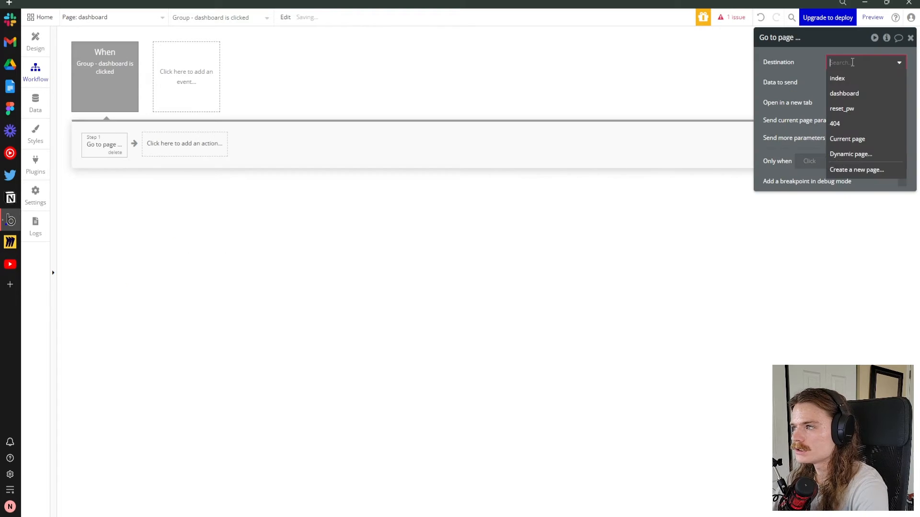
click(861, 92)
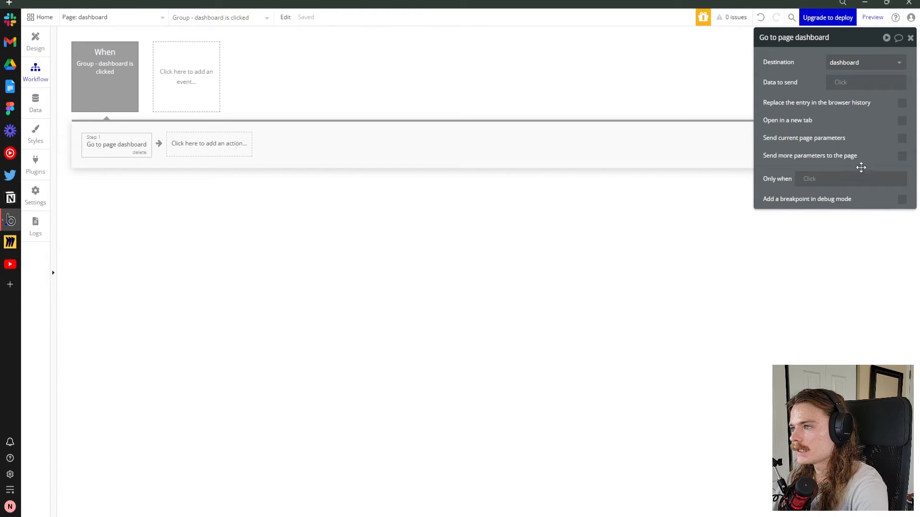
Send an extra parameter with the Go to page action, using key p and value dashboard
click(901, 157)
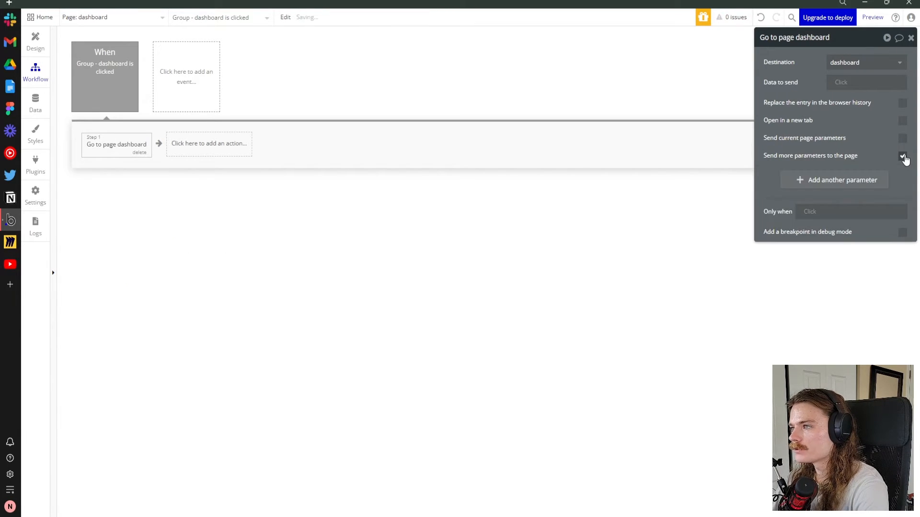
click(808, 186)
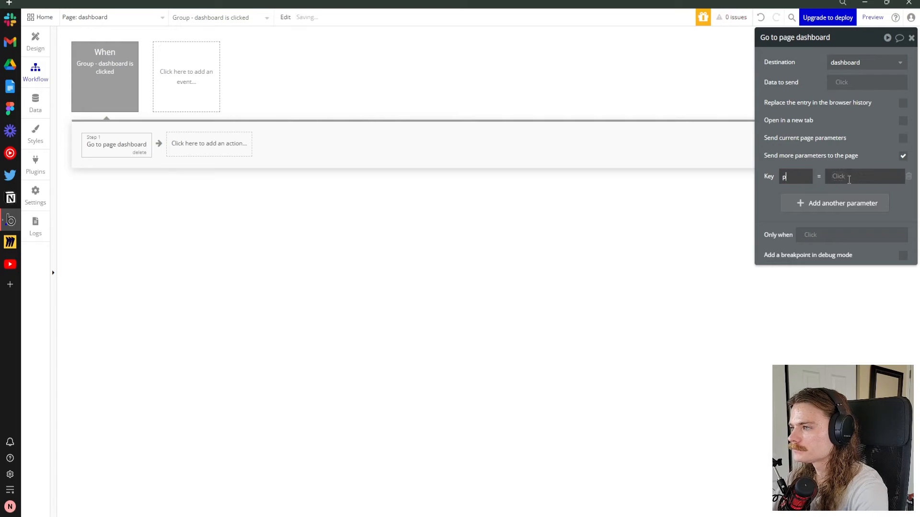
click(857, 177)
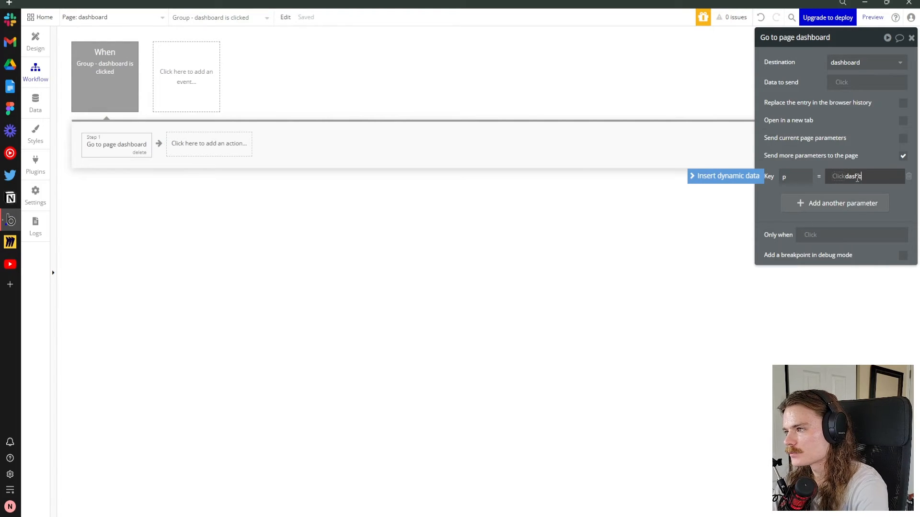
text(dashbo)
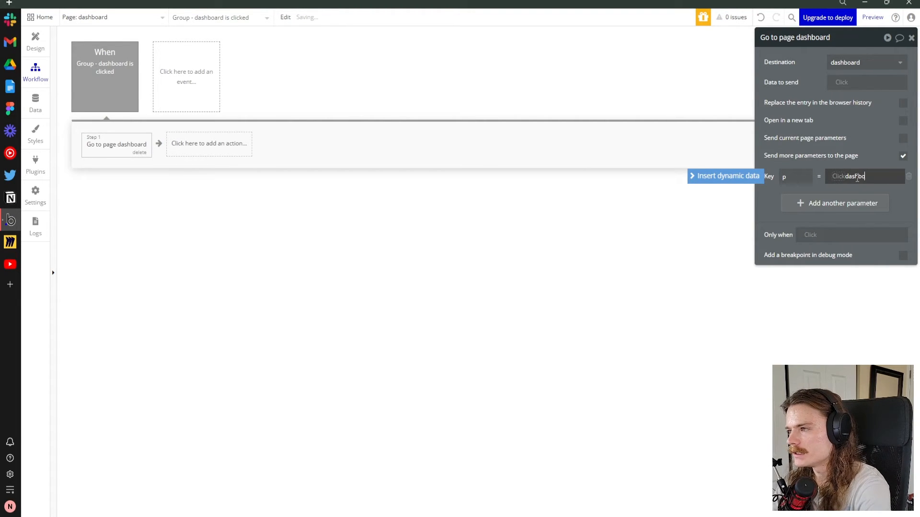
text(ard)
click(813, 162)
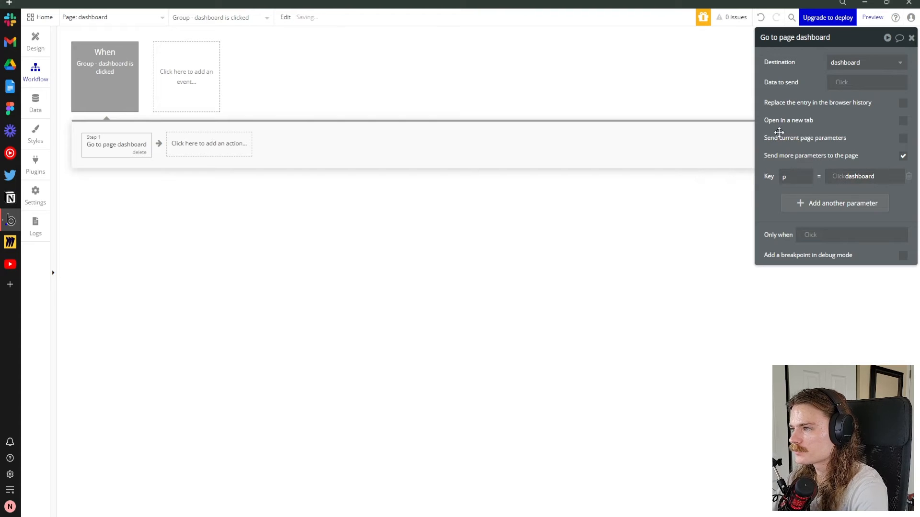
drag(846, 42, 849, 41)
Preview the page without debug_mode=true in its URL and test the Dashboard navigation item
click(35, 42)
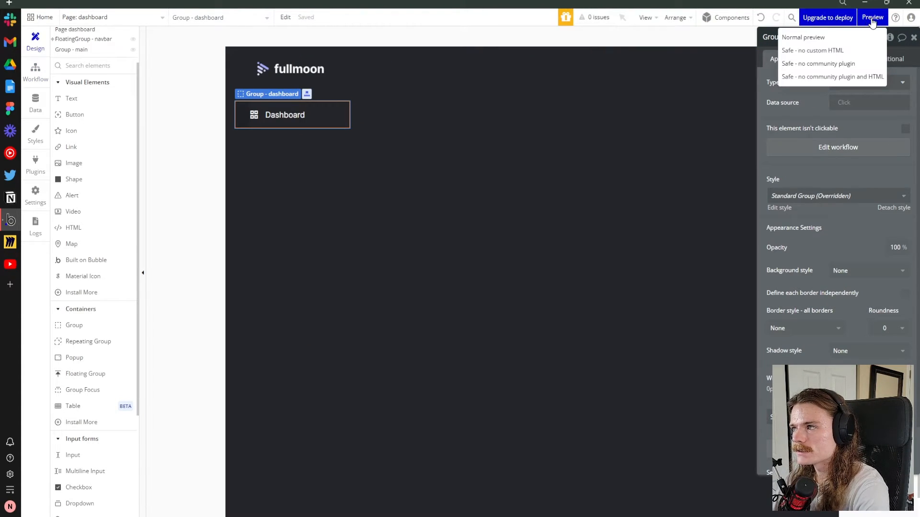
click(867, 17)
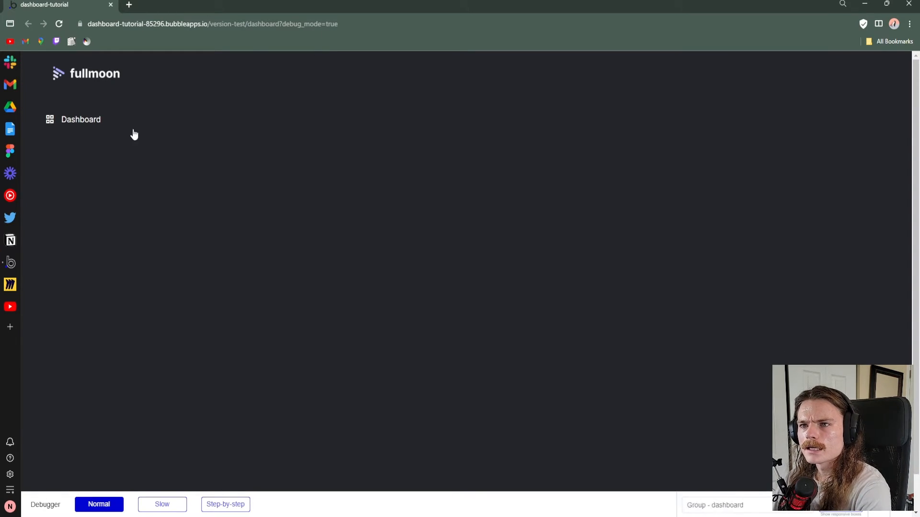
click(329, 24)
drag(362, 24, 304, 26)
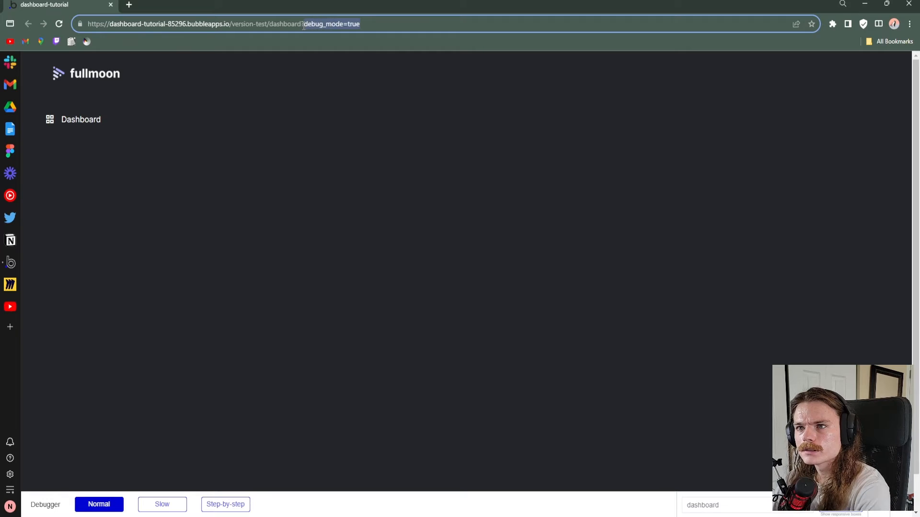
key(BackSpace)
key(Return)
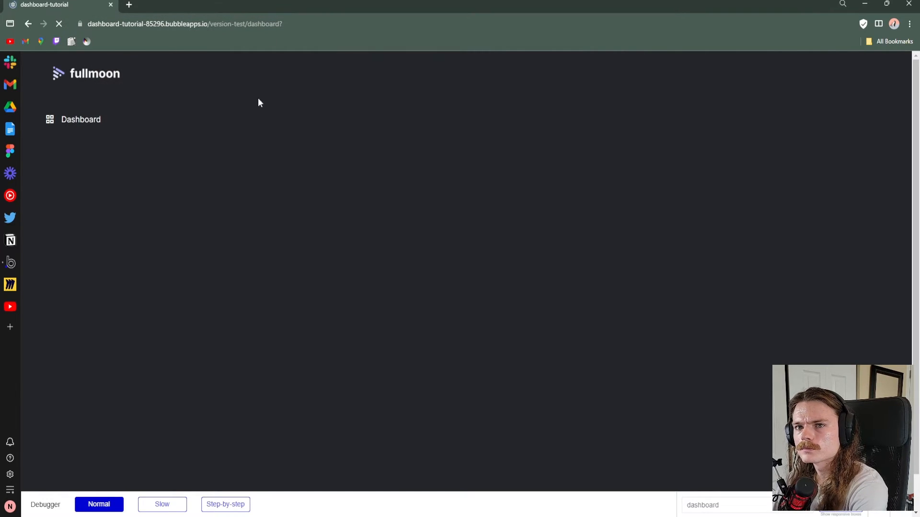
click(81, 122)
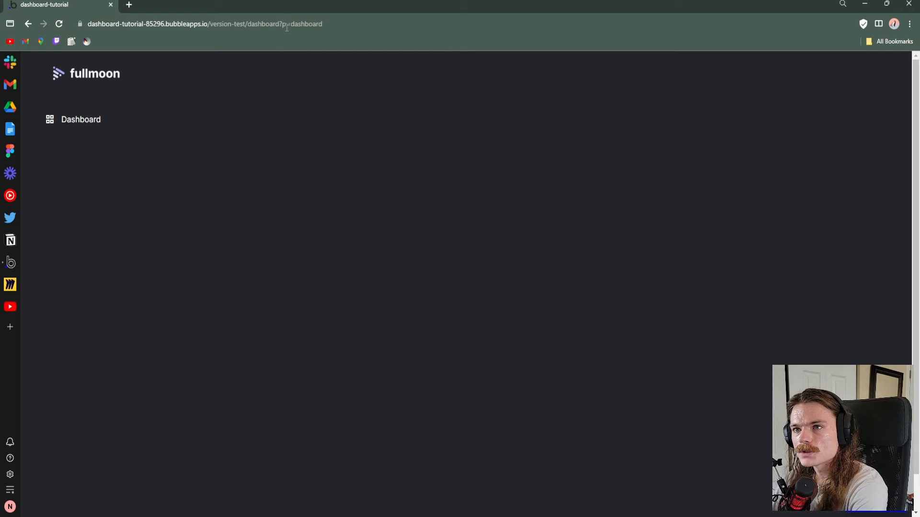
Examine the parameter key and value that the Dashboard item adds to the preview page's URL
drag(282, 24, 349, 26)
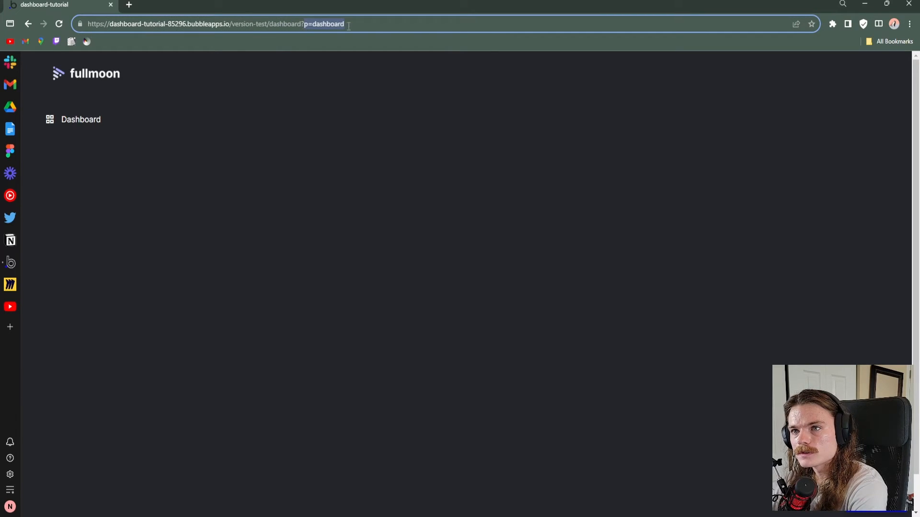
click(324, 72)
drag(284, 24, 351, 22)
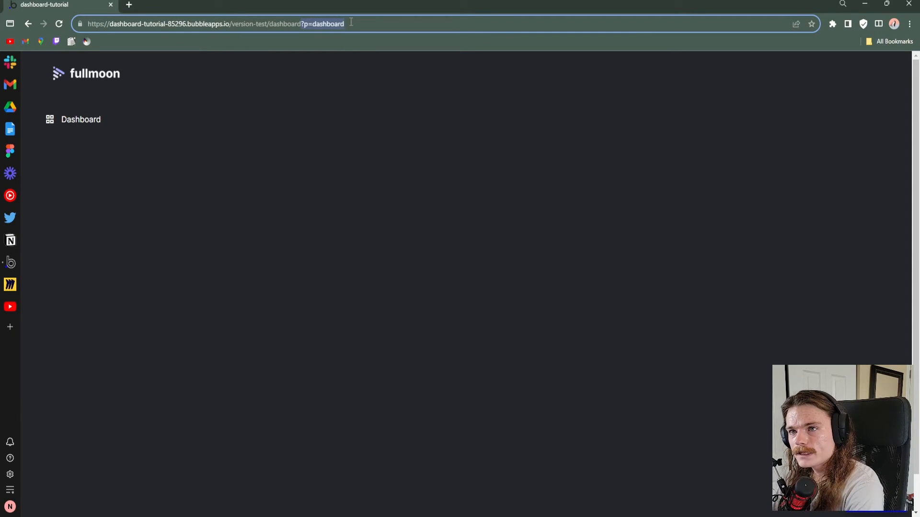
click(304, 24)
click(388, 139)
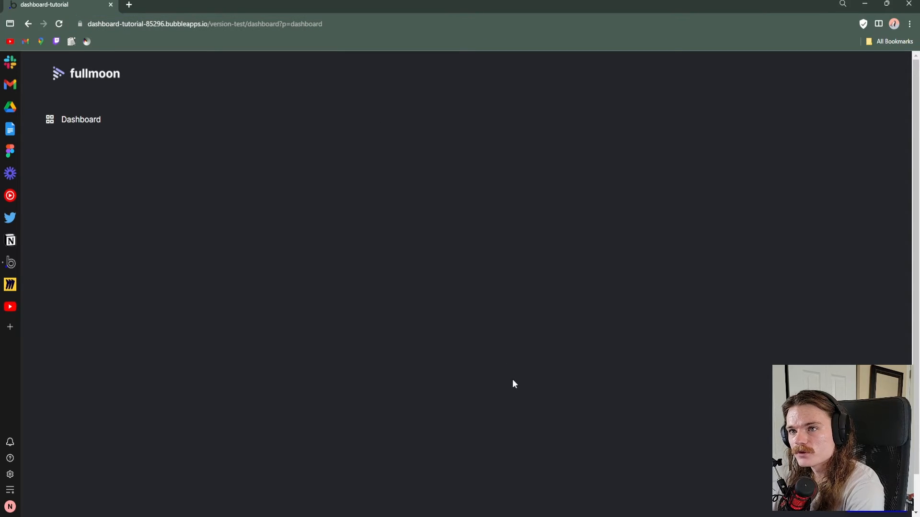
click(292, 24)
click(304, 24)
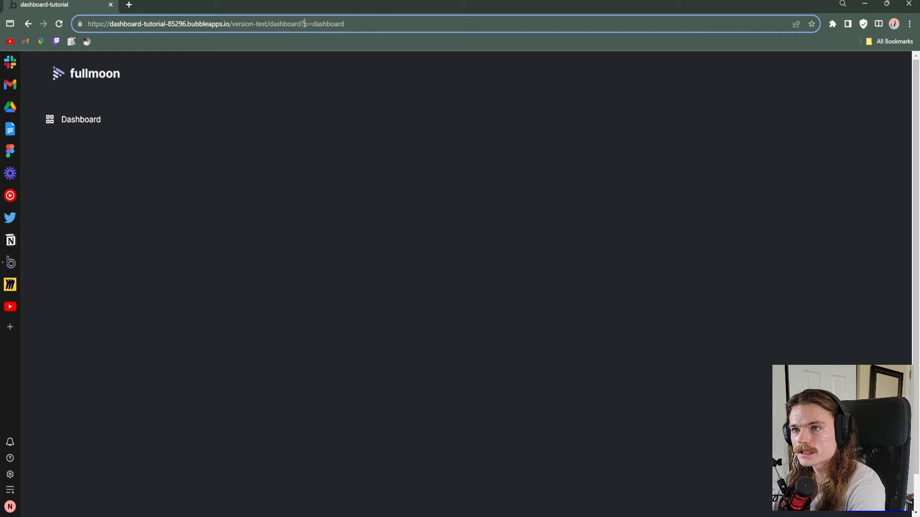
drag(305, 24, 383, 23)
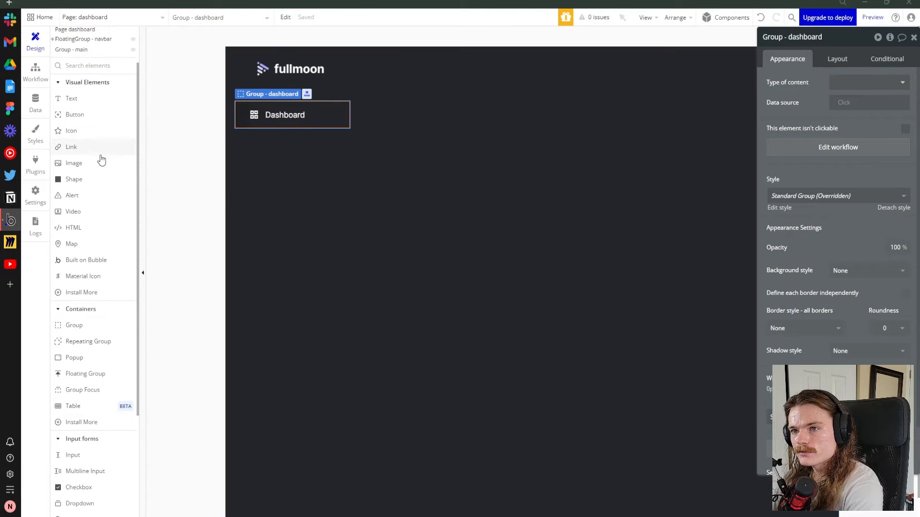
Define a condition on Group - dashboard in the editor, starting its expression with Get data from page URL
scroll(102, 165, up, 2)
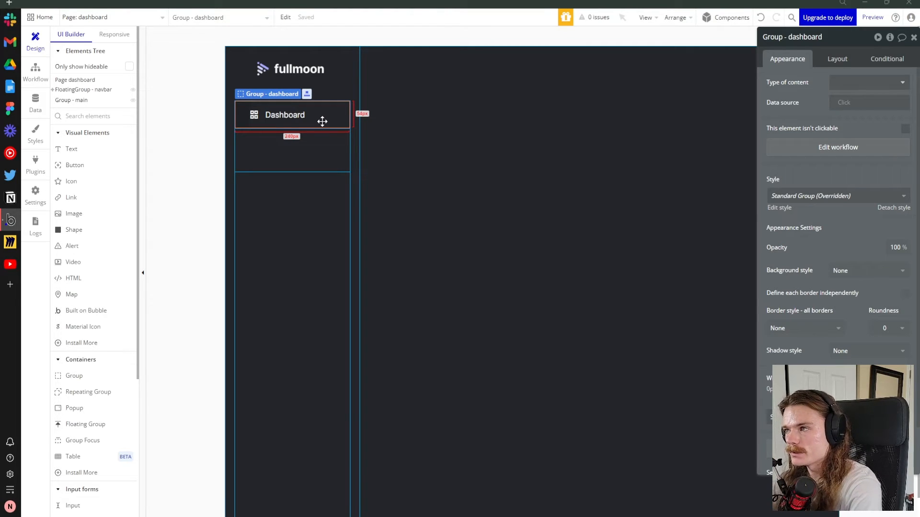
click(887, 58)
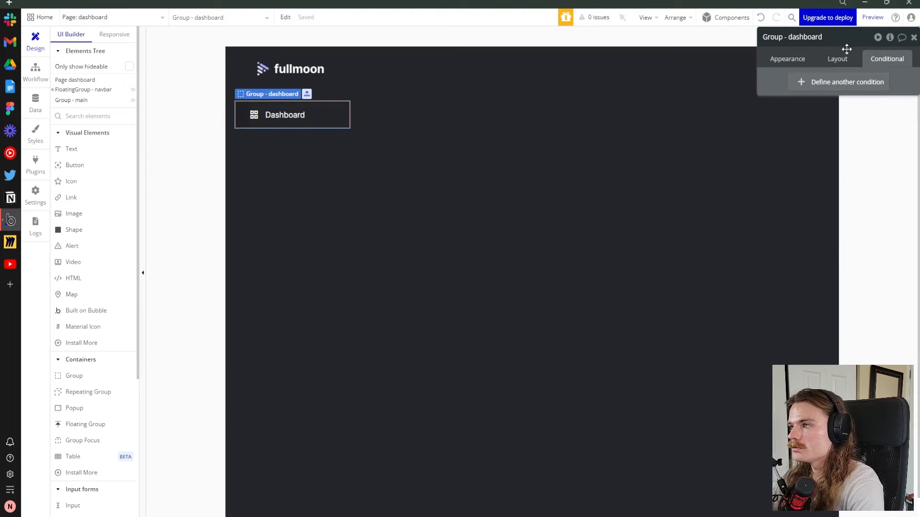
drag(840, 44, 637, 75)
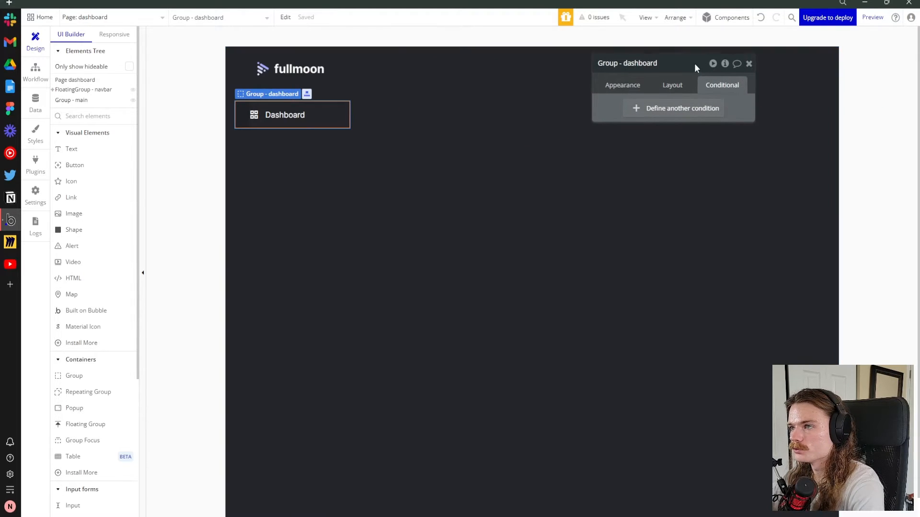
click(697, 109)
click(635, 114)
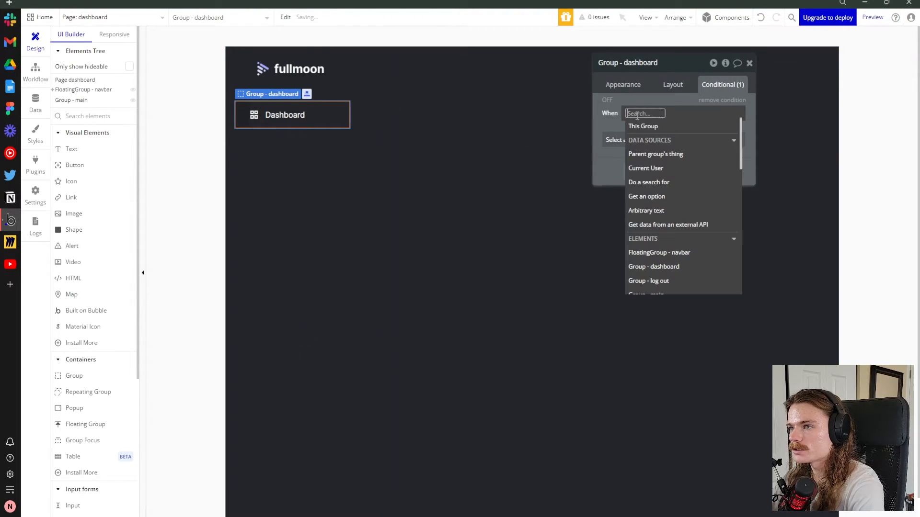
text(get dd)
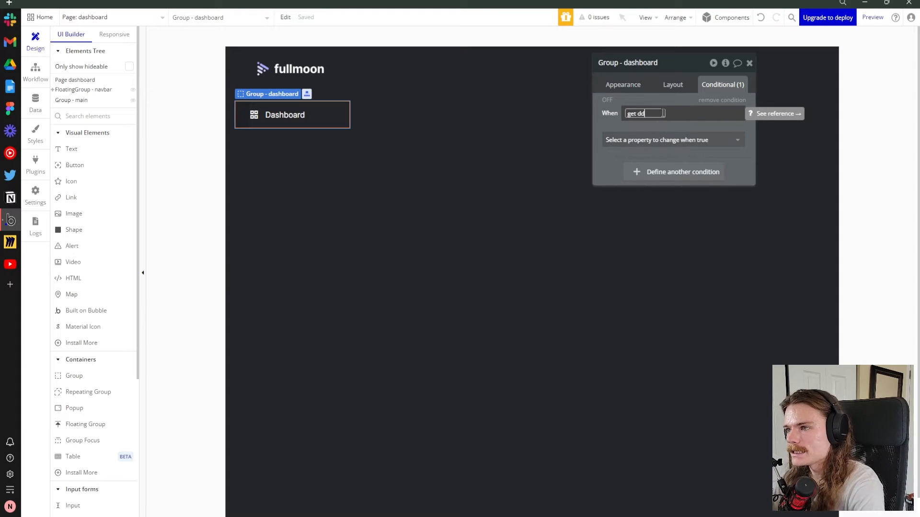
key(BackSpace)
click(663, 155)
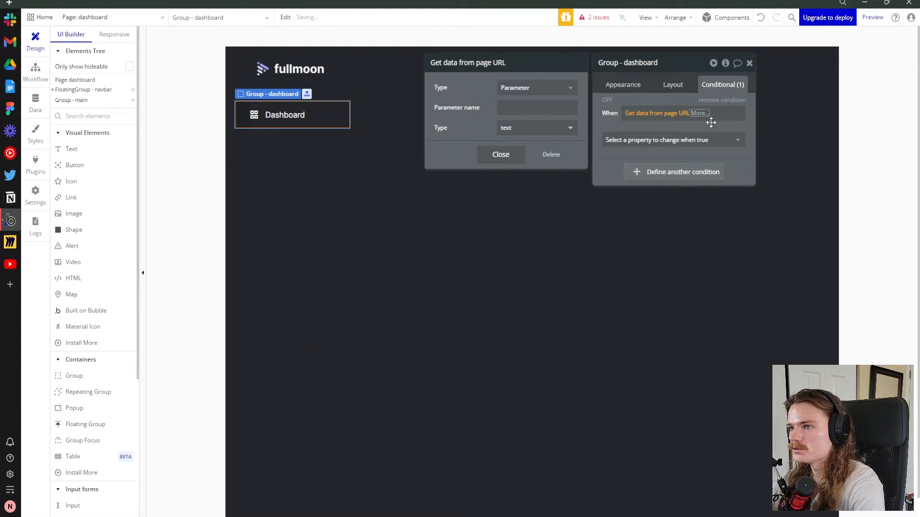
Set the parameter name read from the page URL to p, leaving its source type as Parameter
click(564, 108)
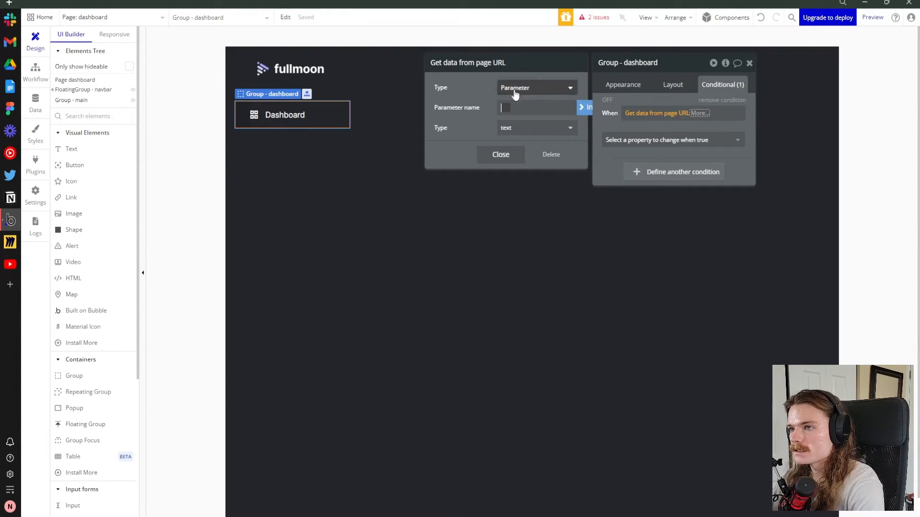
click(519, 90)
click(446, 110)
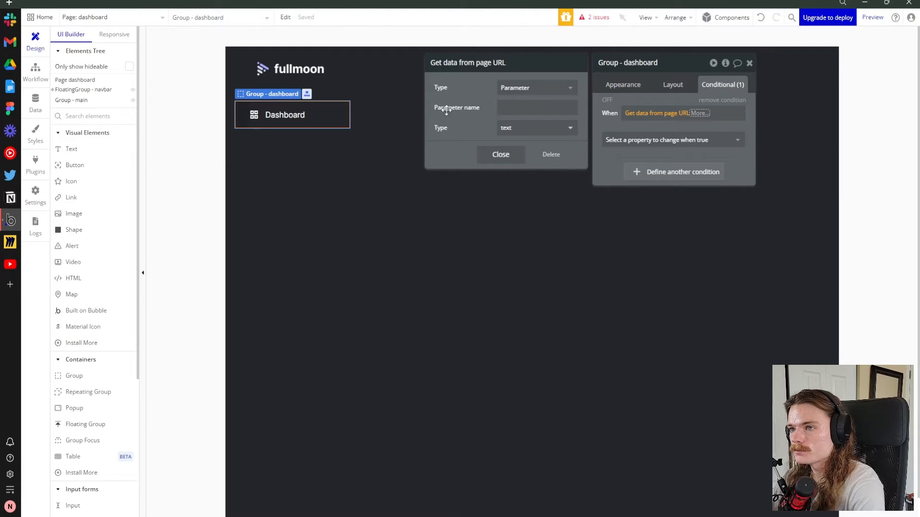
click(526, 104)
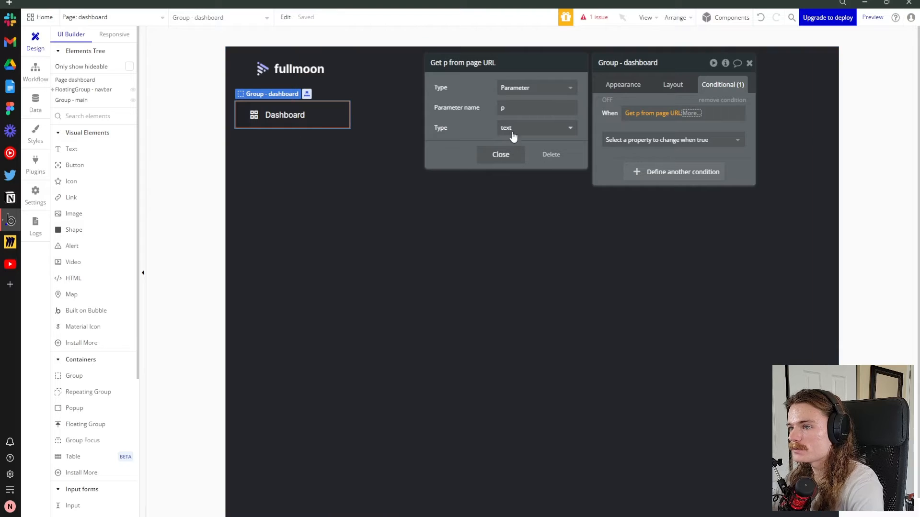
Complete the condition on Group - dashboard so it applies when the p parameter from the page URL is dashboard
click(510, 160)
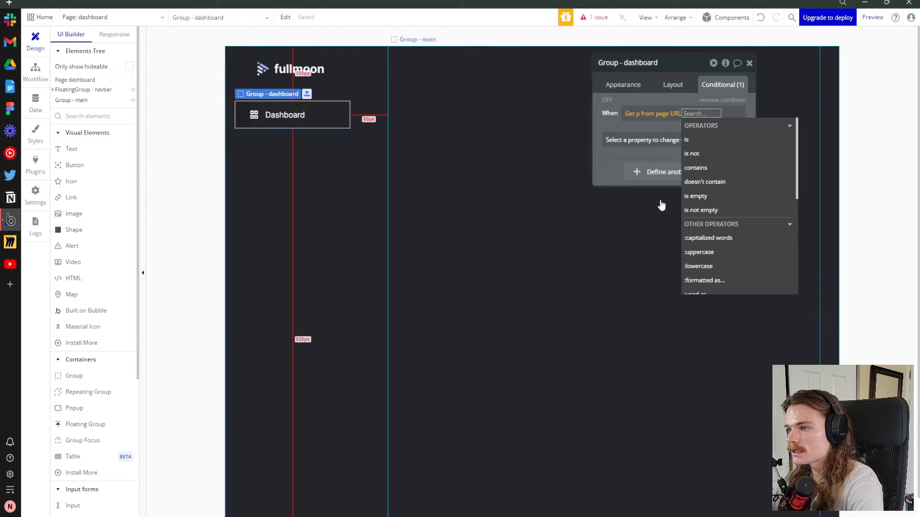
click(716, 141)
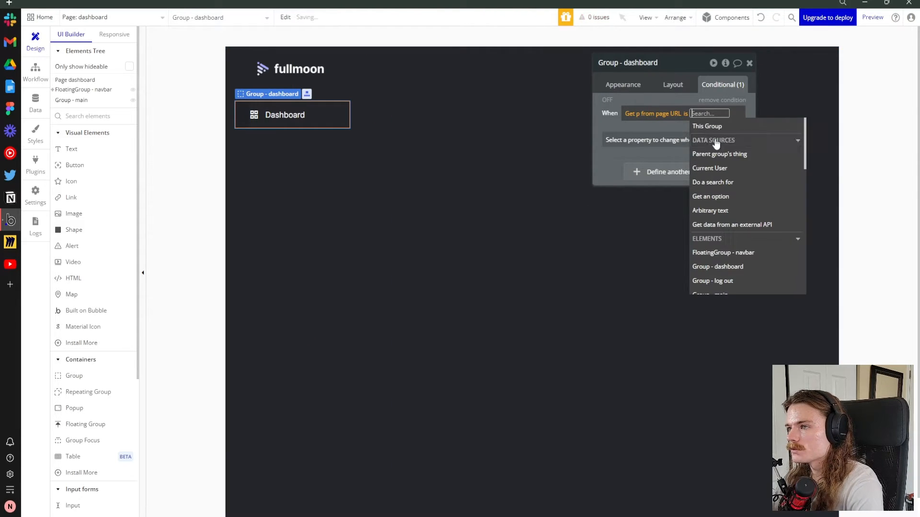
text(dashboard)
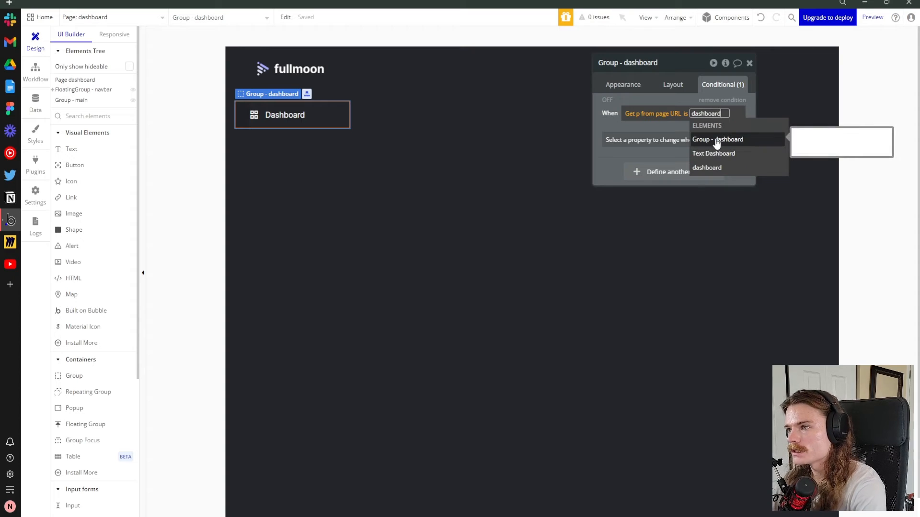
click(603, 138)
click(604, 139)
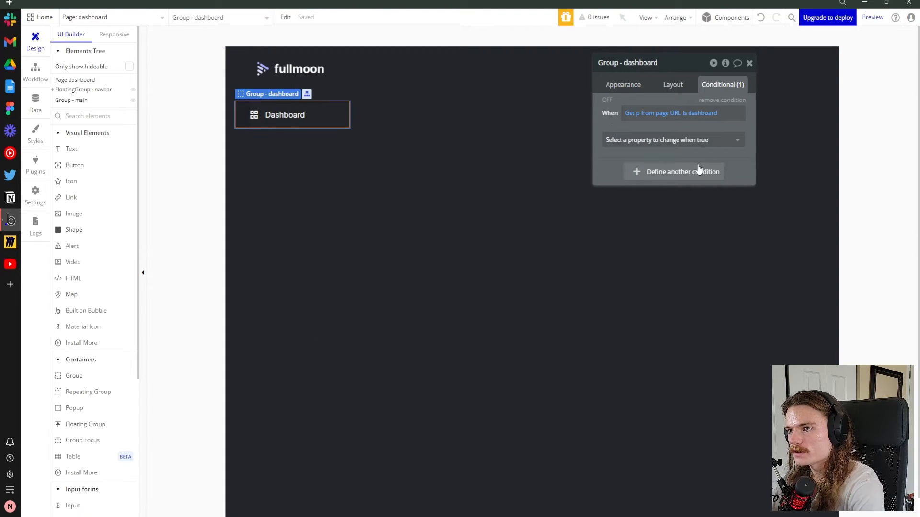
Make the condition change the group's background style to Flat color
click(619, 144)
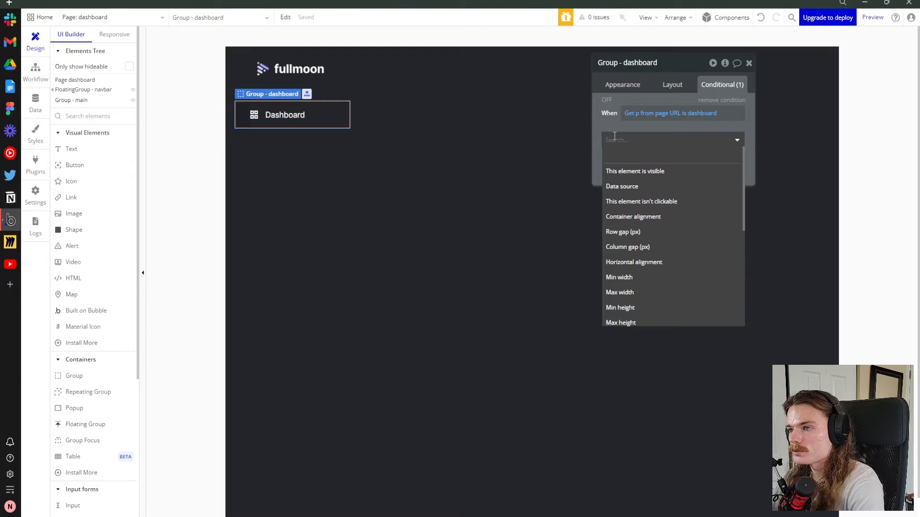
text(back)
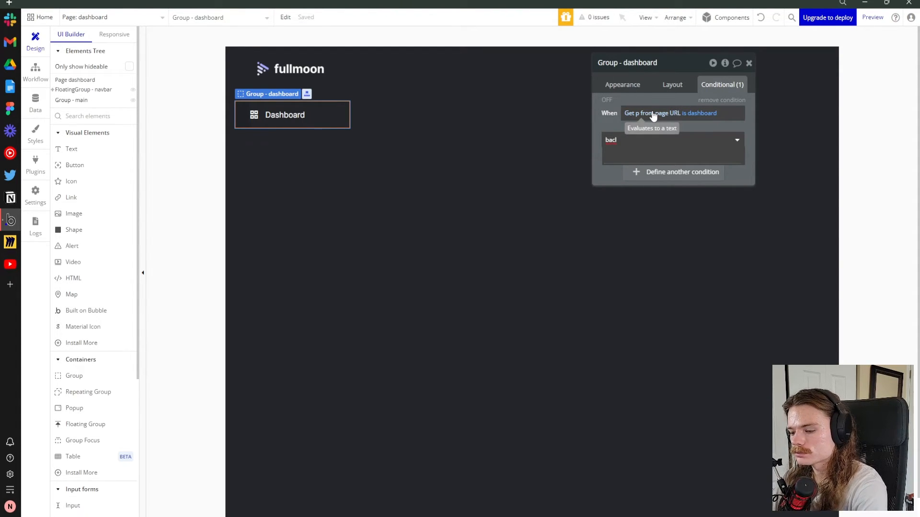
click(659, 170)
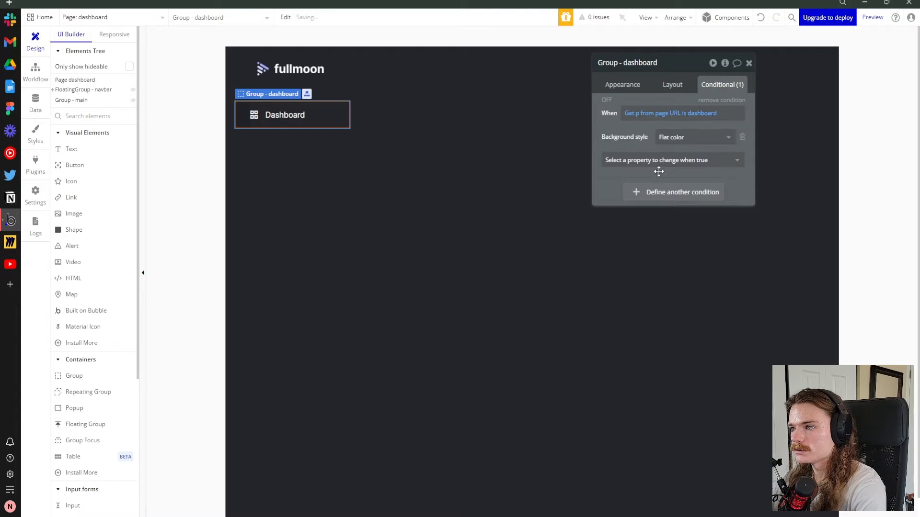
click(694, 137)
click(671, 187)
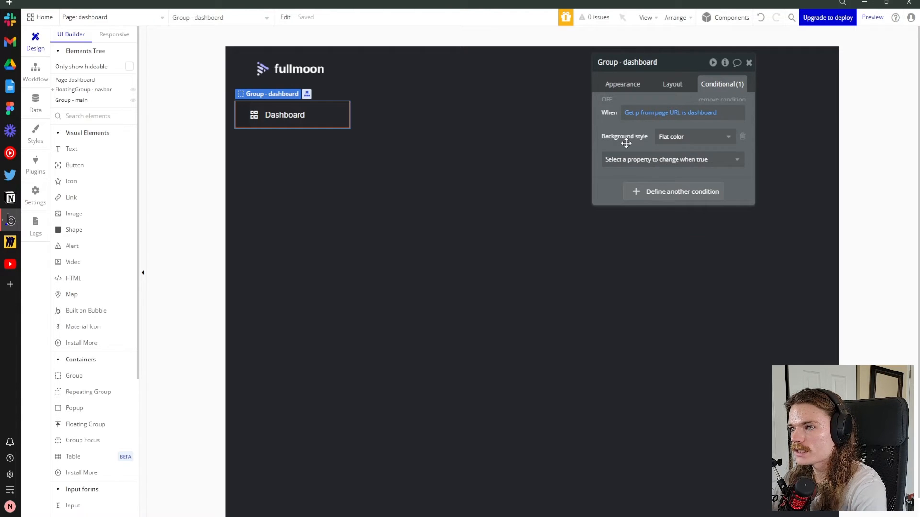
Add a background color to the condition's changed properties and set it to the Surface color variable (#37373F)
click(655, 160)
text(backg)
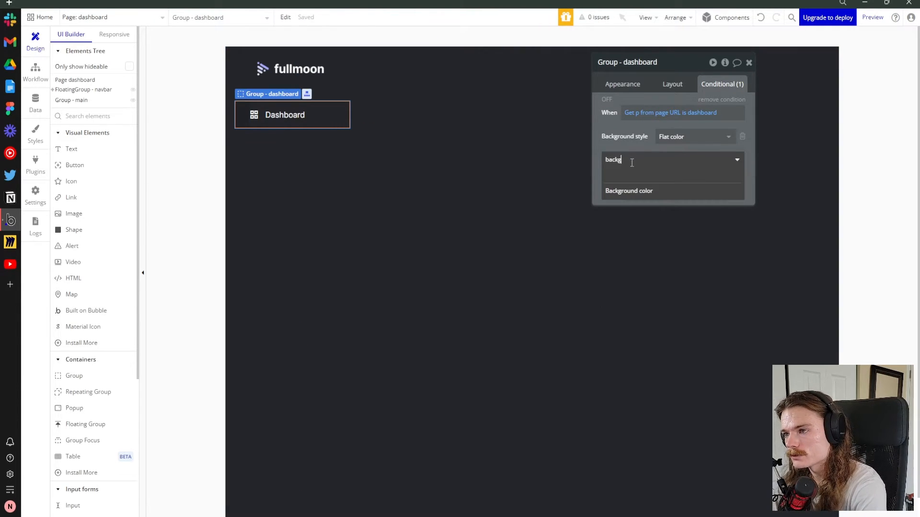
click(640, 190)
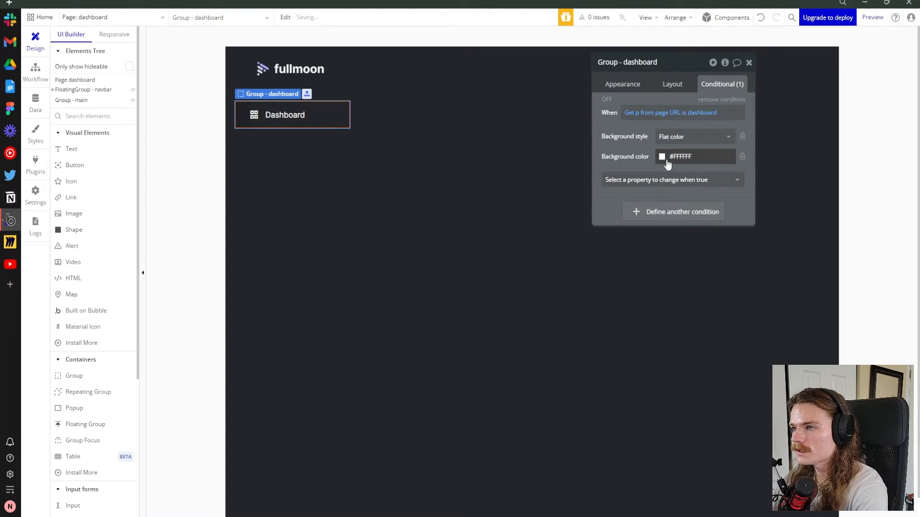
click(698, 292)
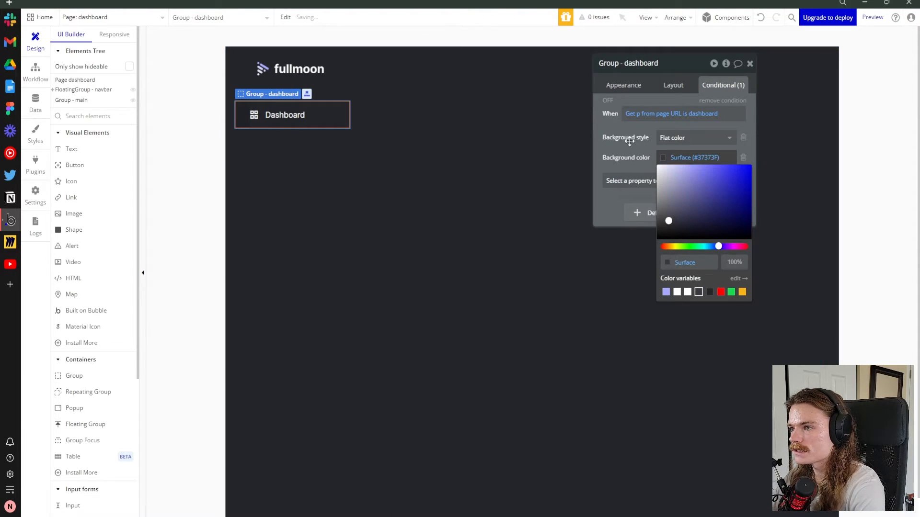
click(621, 152)
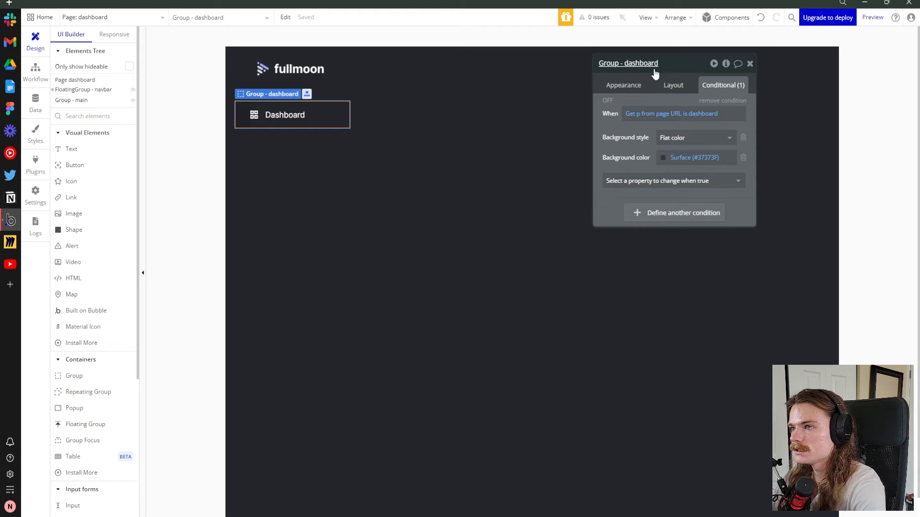
Preview the page and test the conditional background of the Dashboard navigation item
drag(666, 64, 690, 65)
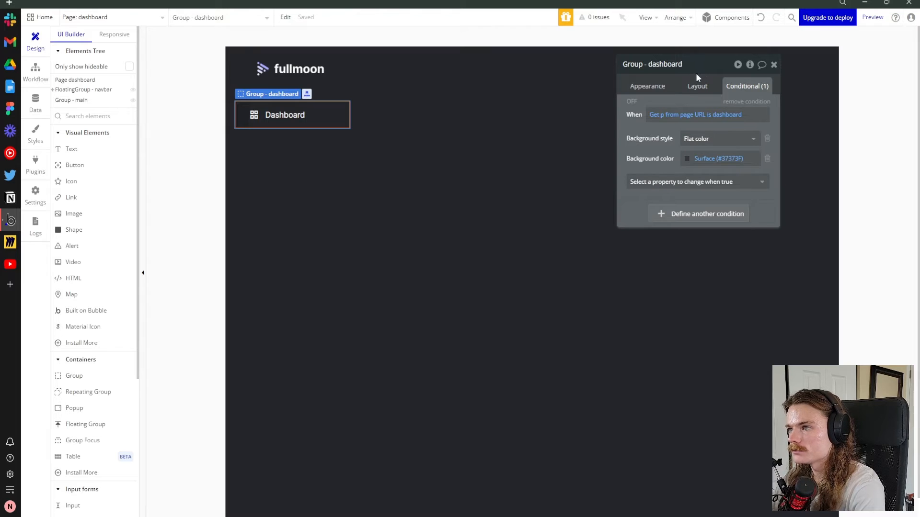
drag(696, 72, 733, 88)
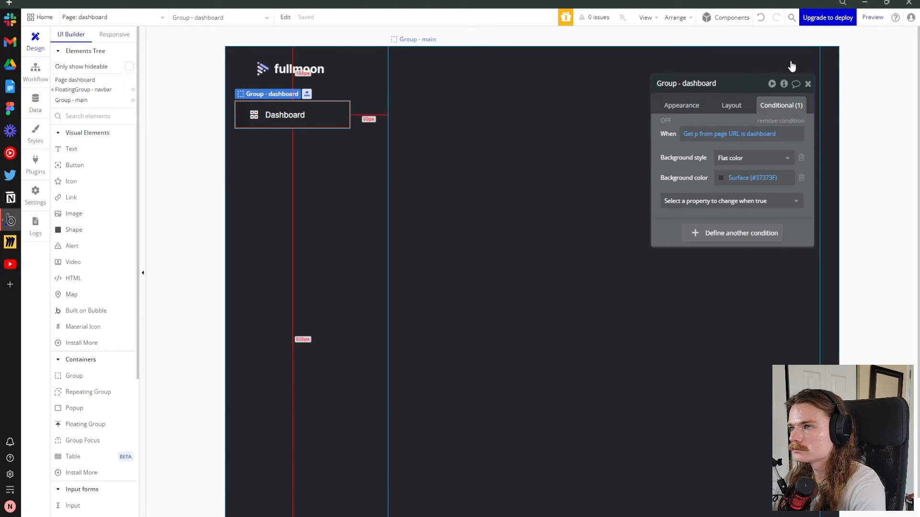
click(872, 18)
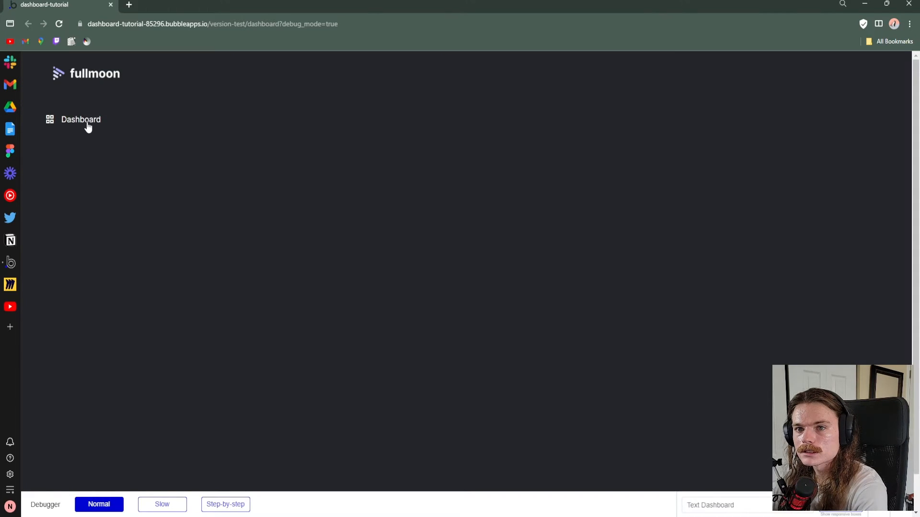
click(79, 122)
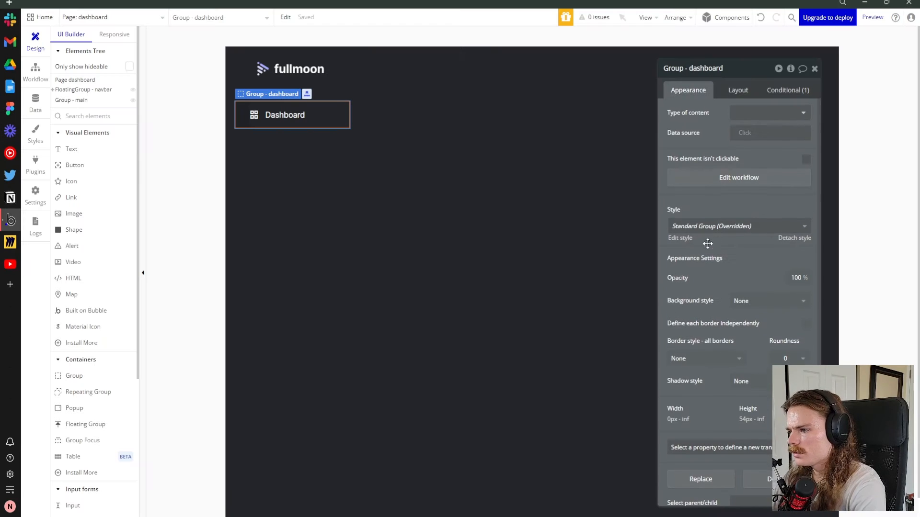
Set the border roundness of Group - dashboard to 16
scroll(706, 245, down, 2)
click(785, 305)
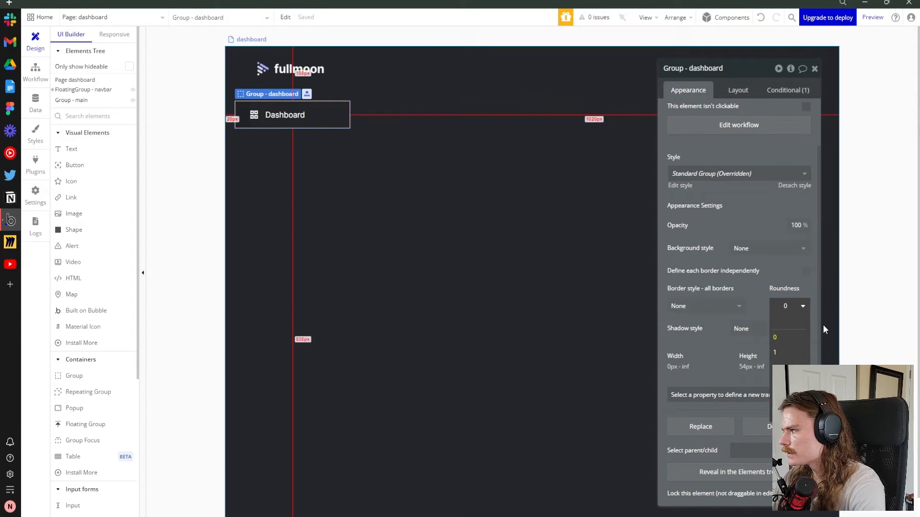
key(BackSpace)
text(16)
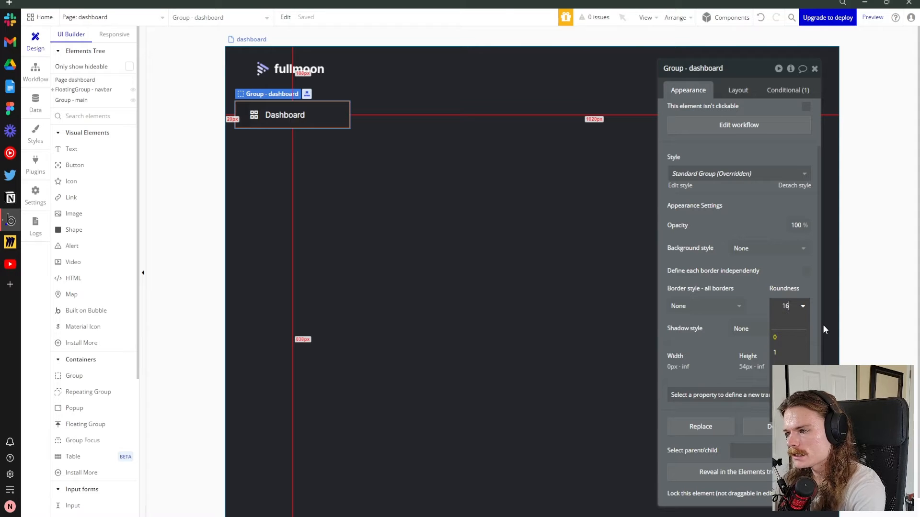
click(776, 268)
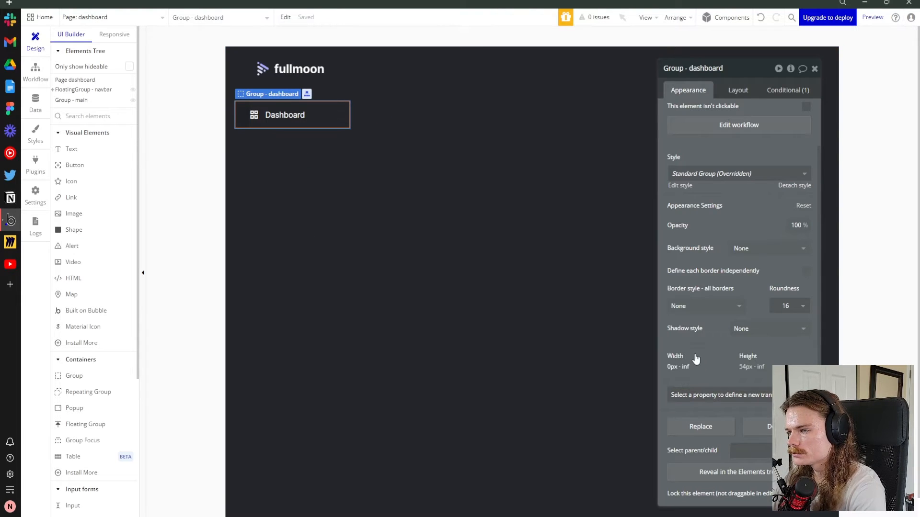
drag(761, 79, 555, 54)
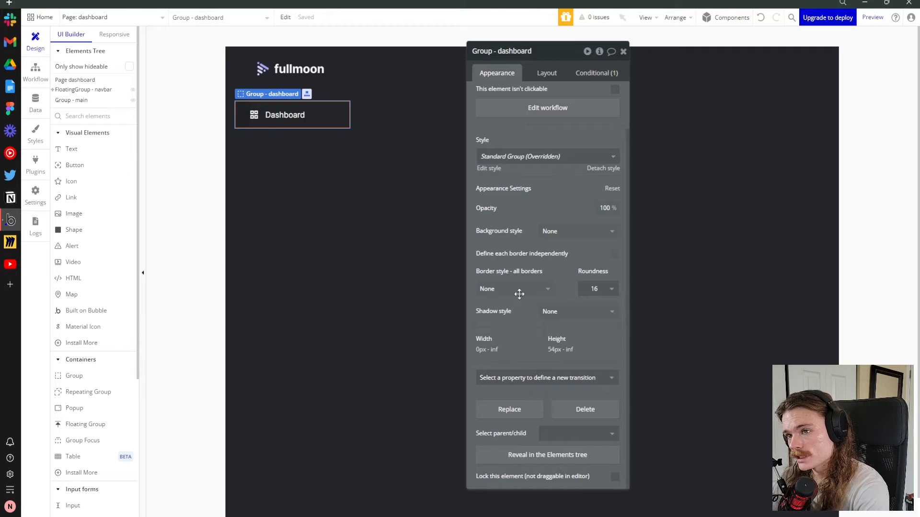
drag(555, 47, 548, 44)
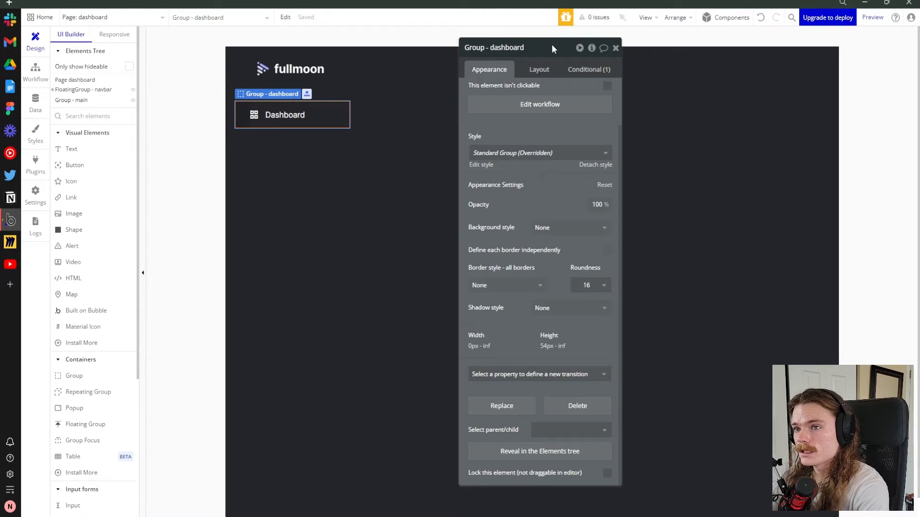
Preview the rounded Dashboard item, activating it before and after going back in the page history, and close the preview
click(872, 18)
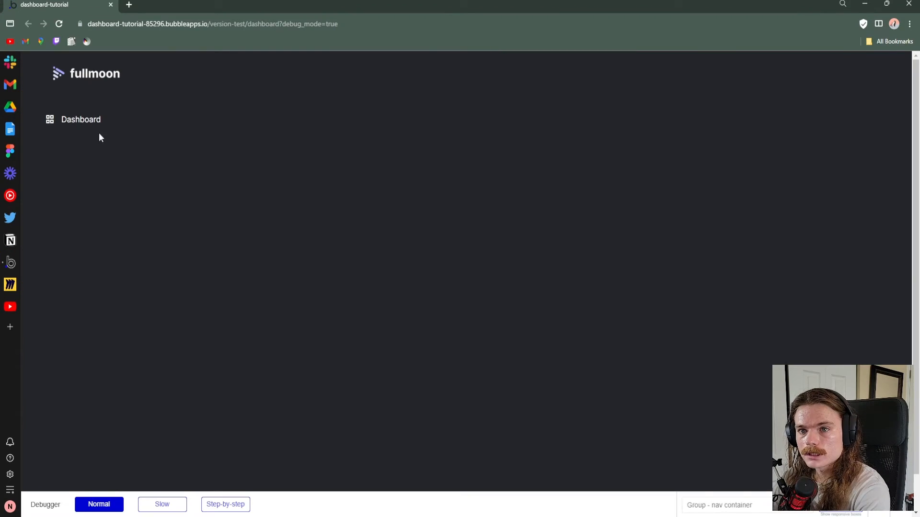
click(80, 121)
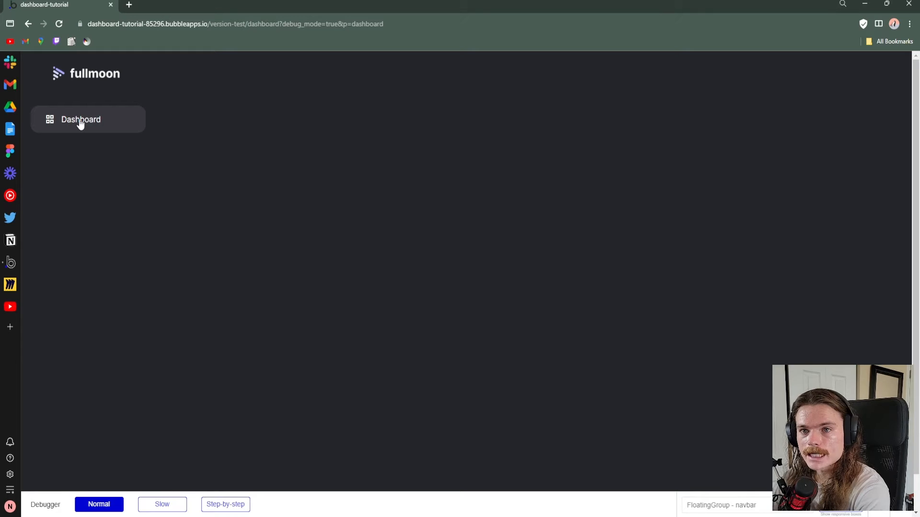
click(28, 24)
click(107, 125)
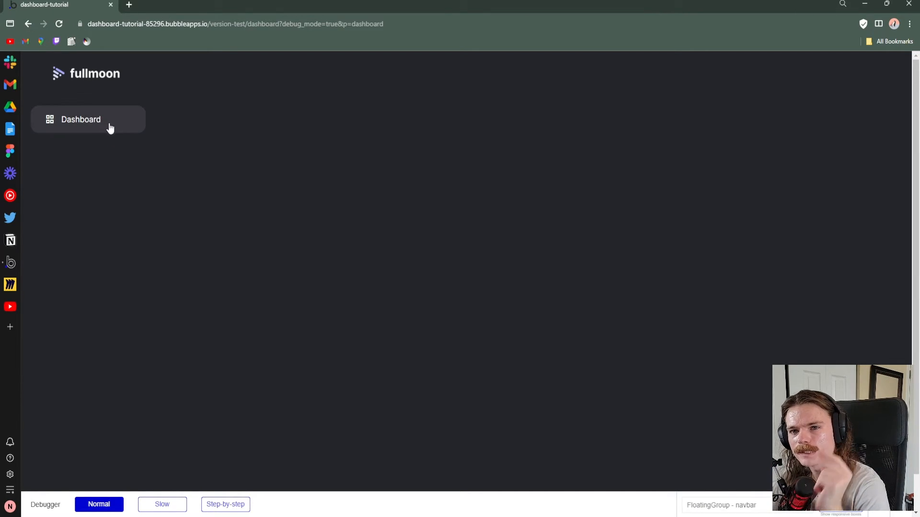
click(110, 5)
Add a Background style transition to Group - dashboard, keeping the 200 ms duration and Ease timing
click(549, 374)
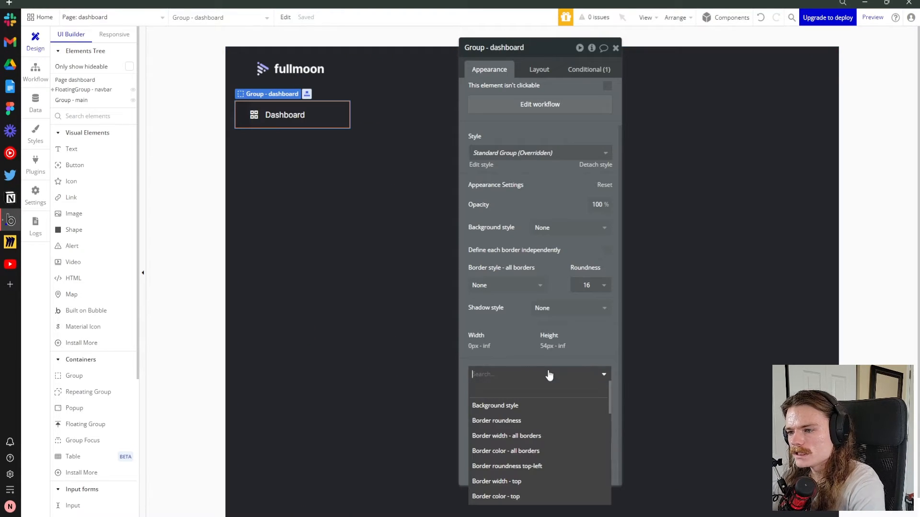
click(536, 407)
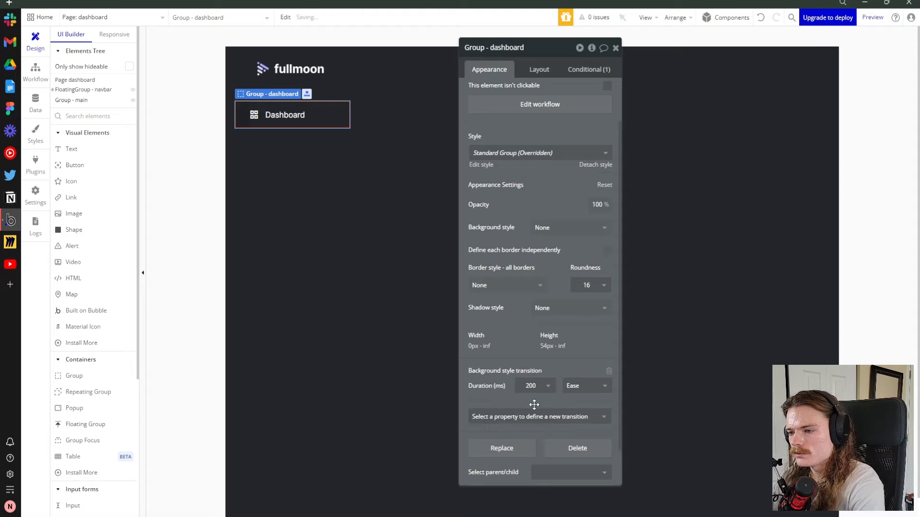
drag(567, 46, 705, 43)
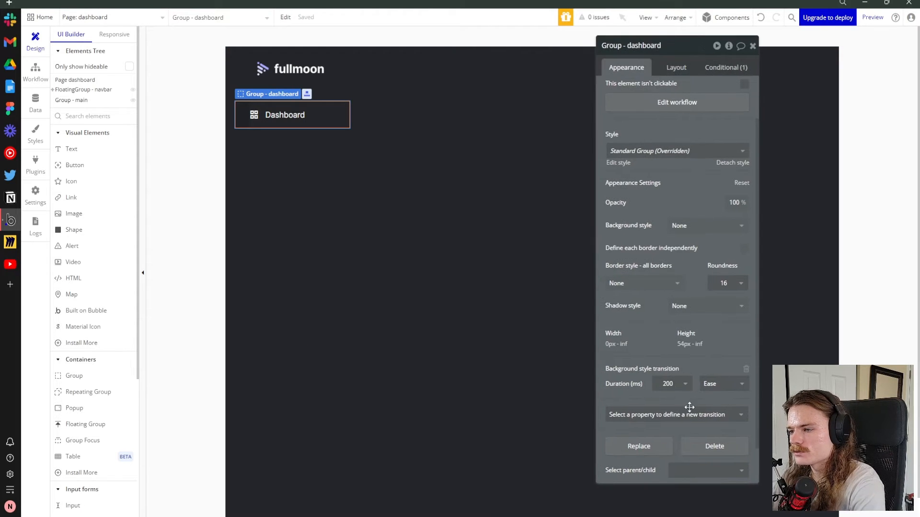
click(733, 389)
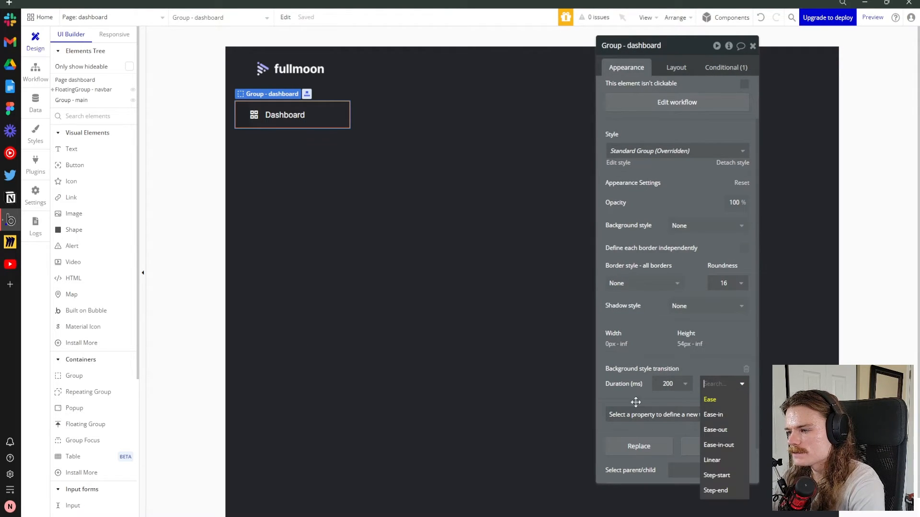
click(624, 385)
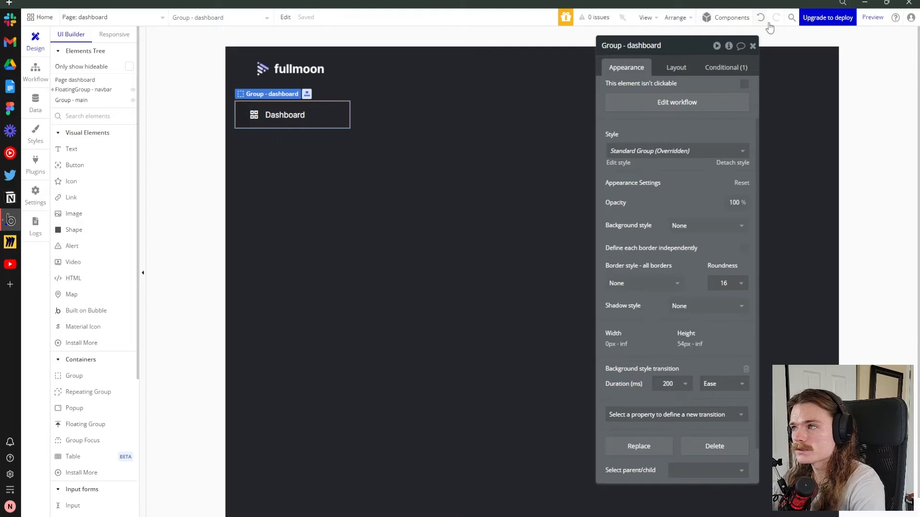
Test the background transition in the preview by activating the Dashboard item, going back and activating it again, and close the preview
click(872, 17)
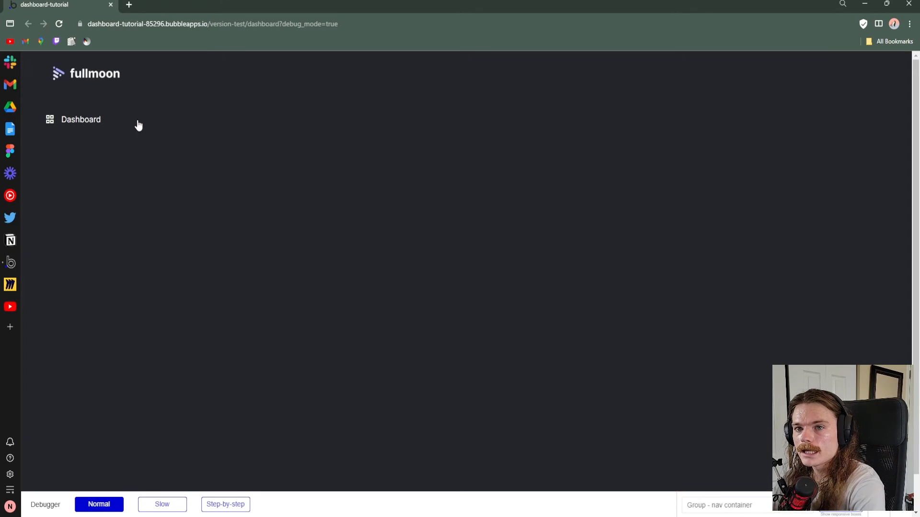
click(78, 121)
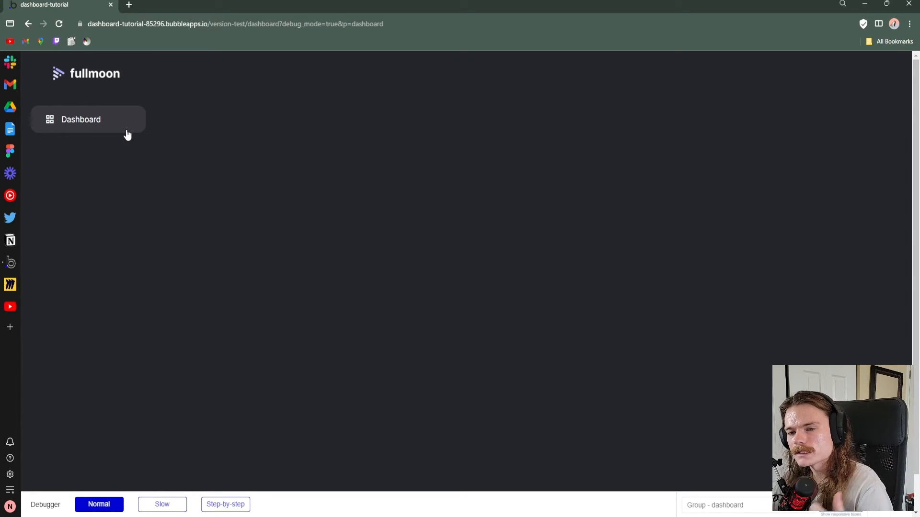
click(27, 24)
click(75, 120)
key(ctrl+w)
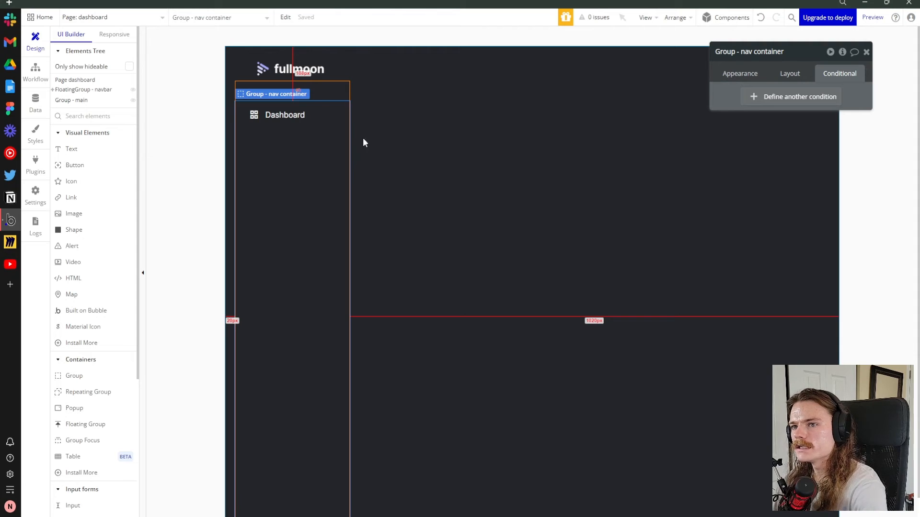
Inspect the conditional settings of the Dashboard item's grid_view icon and its text label
click(376, 100)
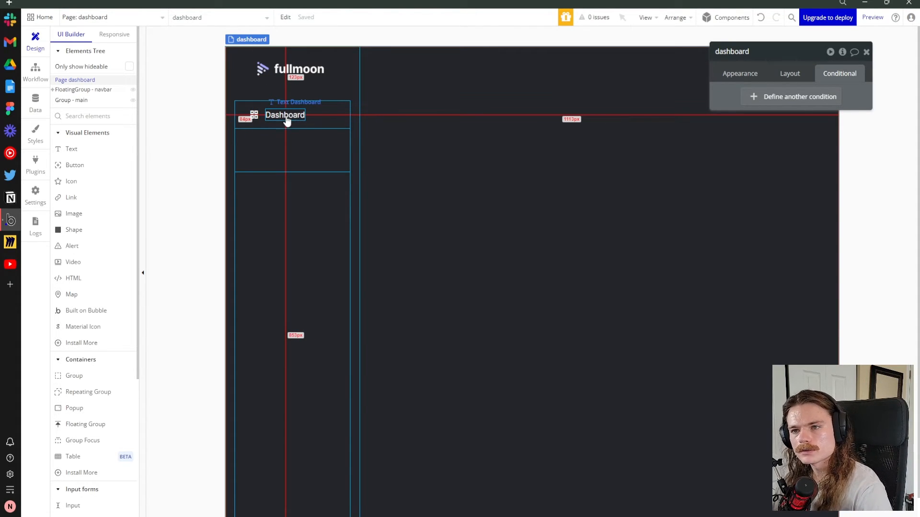
click(255, 116)
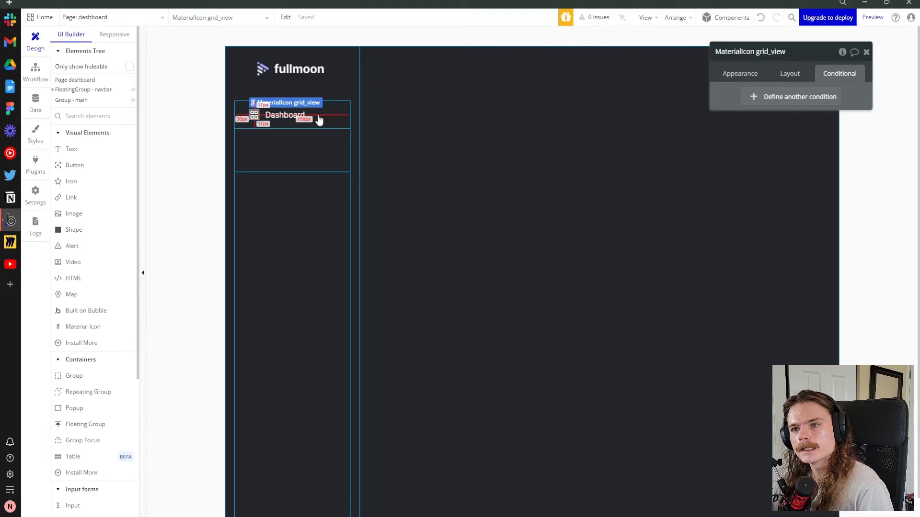
click(231, 120)
click(254, 115)
click(285, 115)
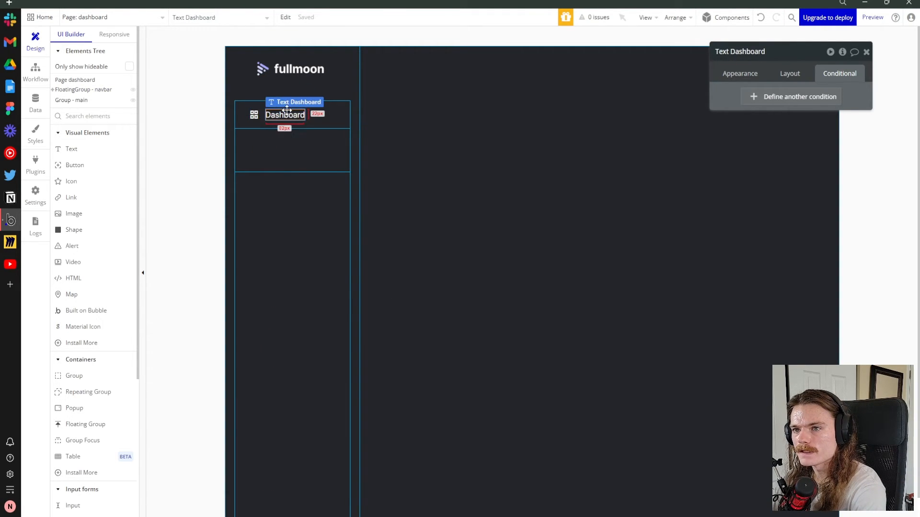
Add a condition to the Dashboard item's grid_view icon that reads the text parameter p from the page URL
click(254, 116)
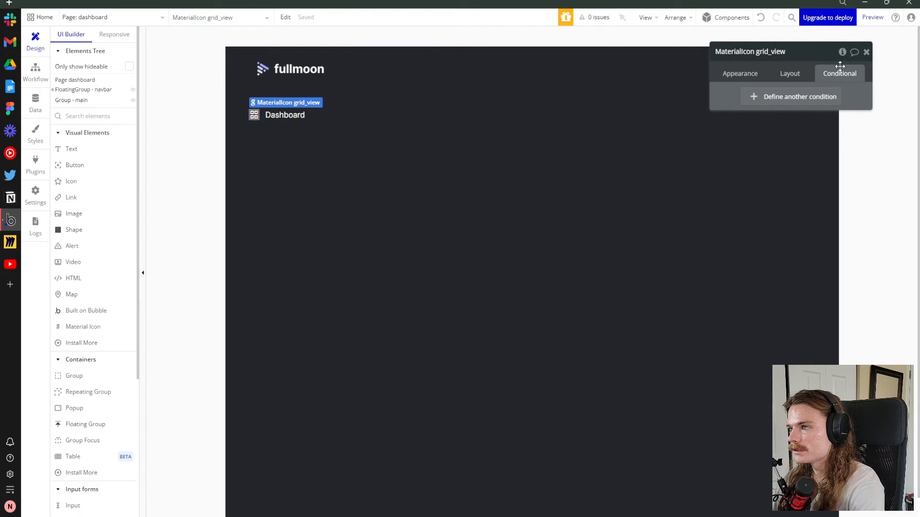
click(804, 96)
drag(792, 50, 768, 39)
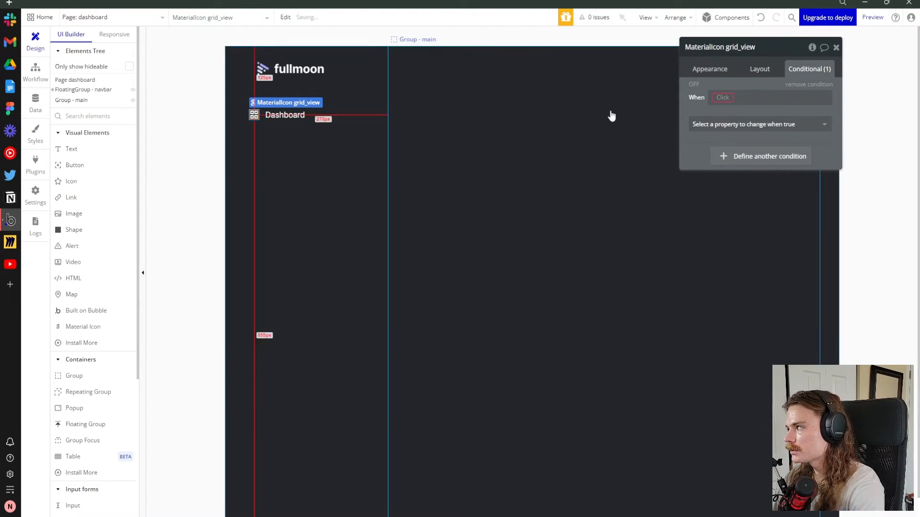
click(727, 98)
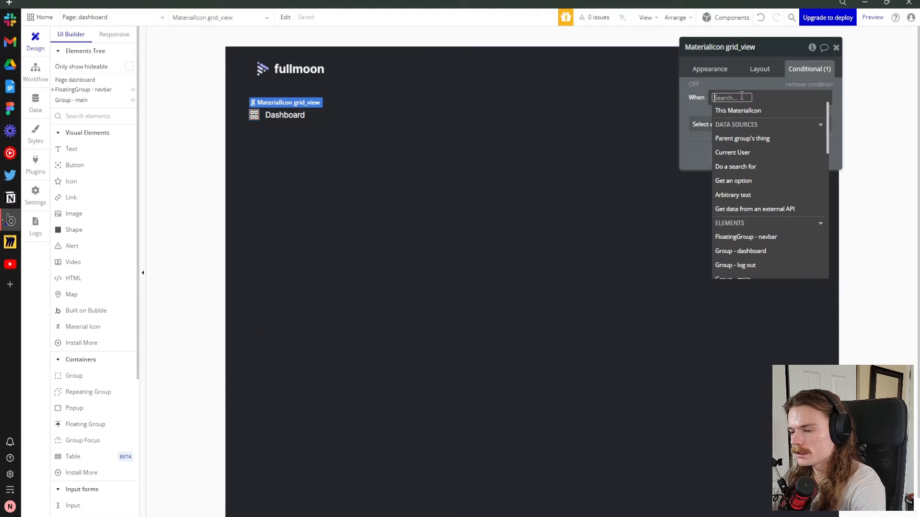
text(get)
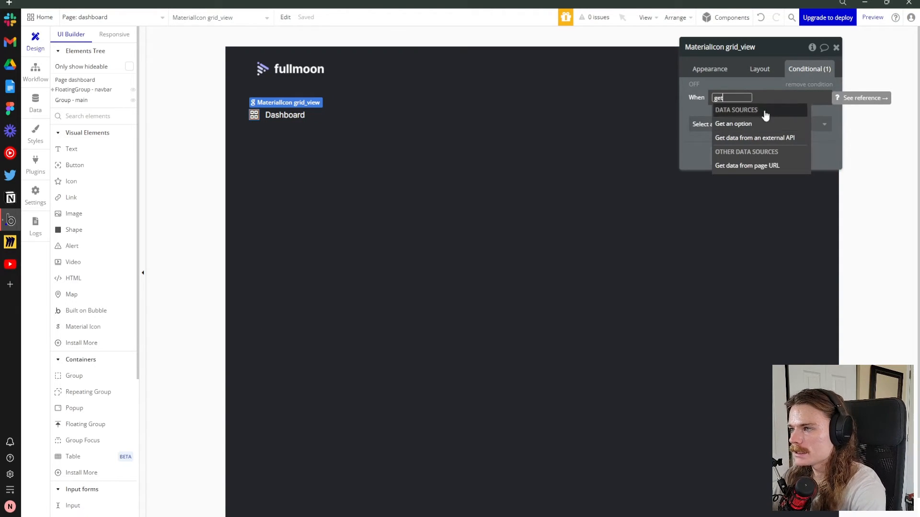
click(750, 165)
click(615, 92)
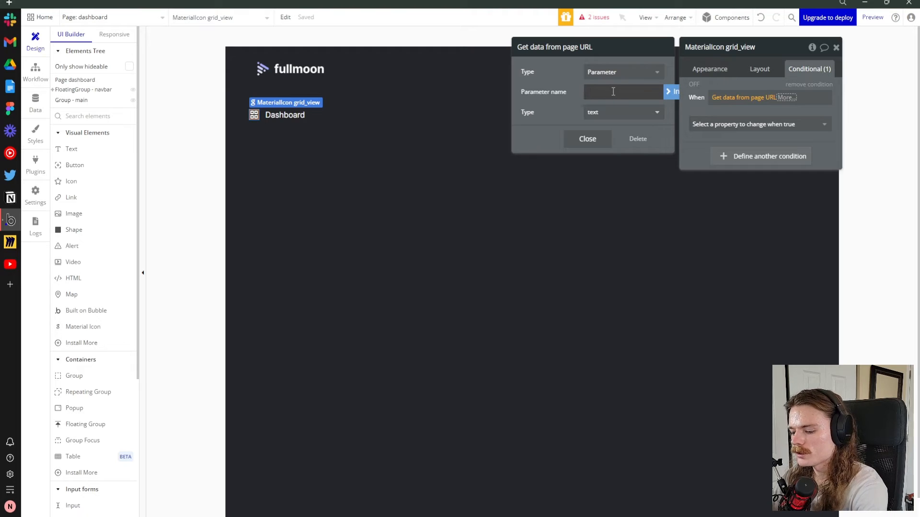
text(p)
click(588, 139)
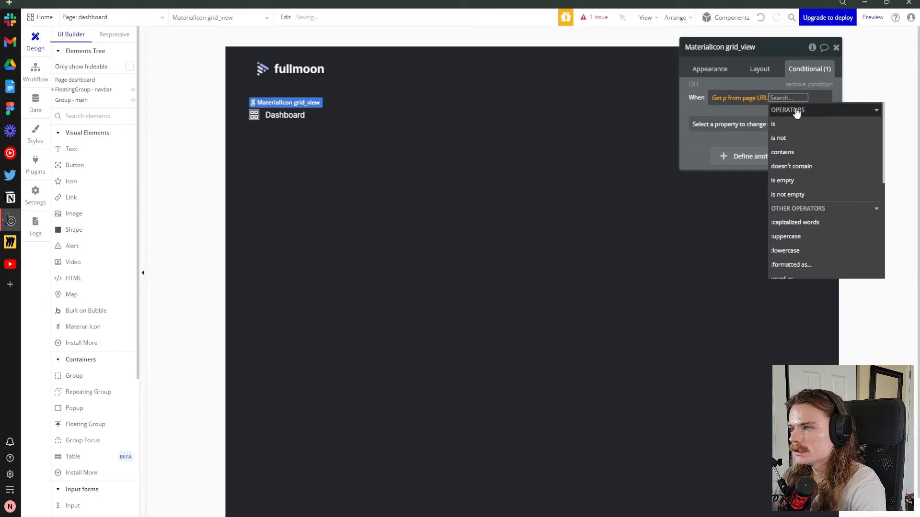
Complete the icon's condition so that it applies when the p parameter is dashboard
text(dashboard)
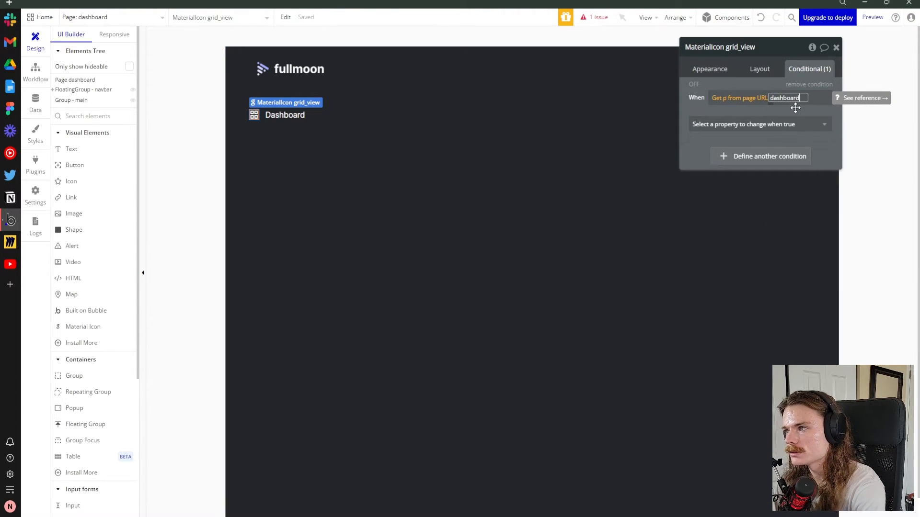
click(681, 97)
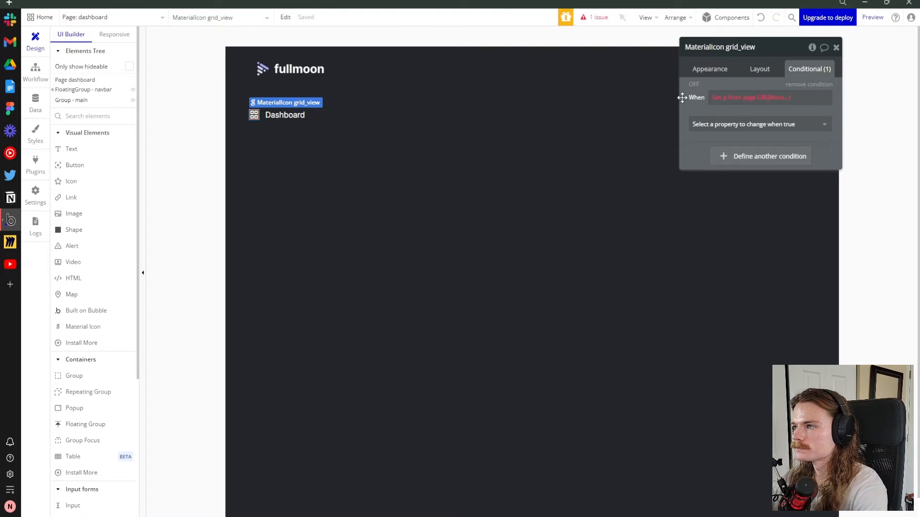
click(773, 97)
click(773, 124)
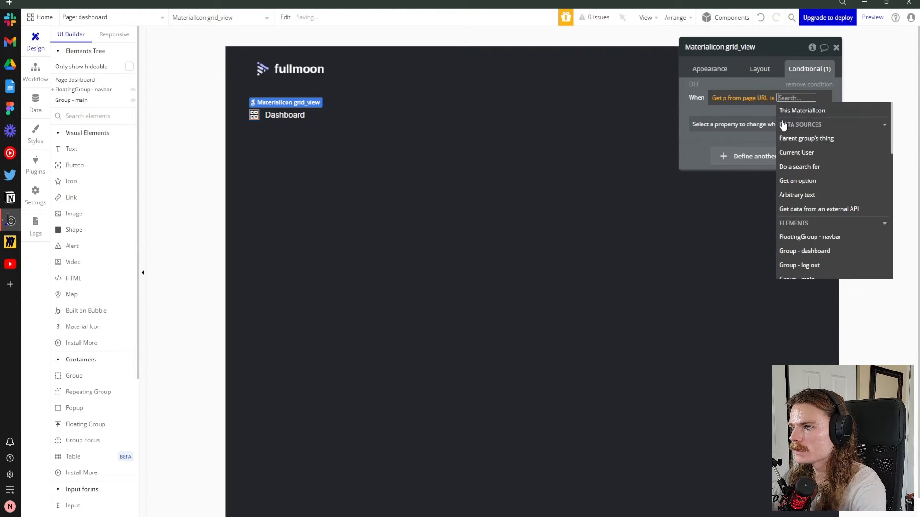
text(dashboard)
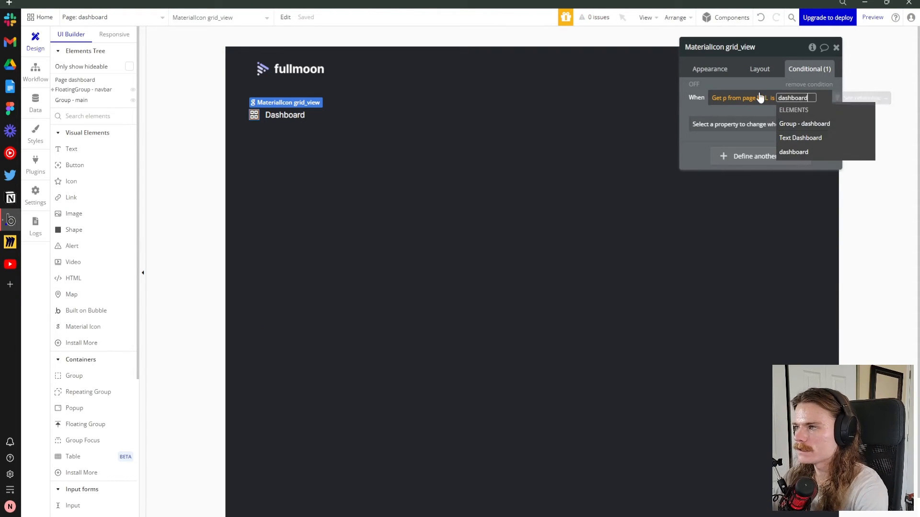
click(691, 104)
click(686, 113)
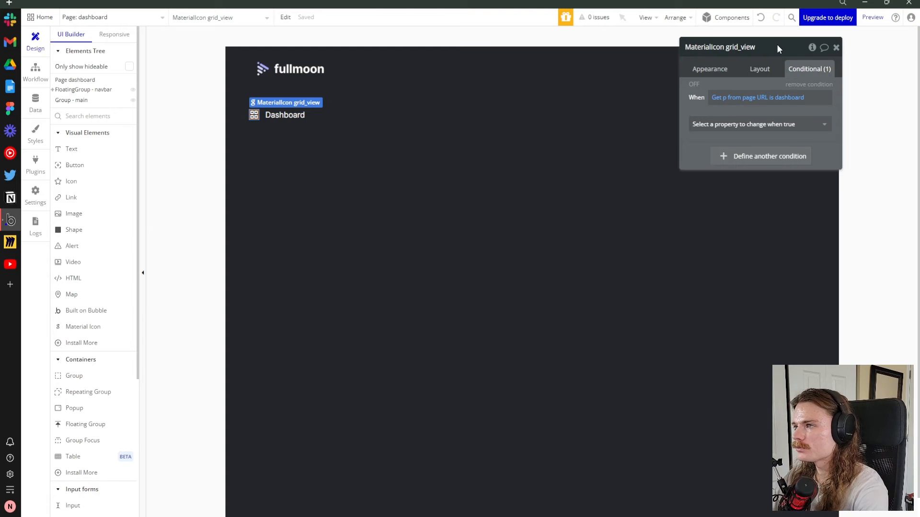
Have the p-is-dashboard condition change the icon color to Primary (#A6ABFF)
drag(777, 44, 760, 36)
click(757, 116)
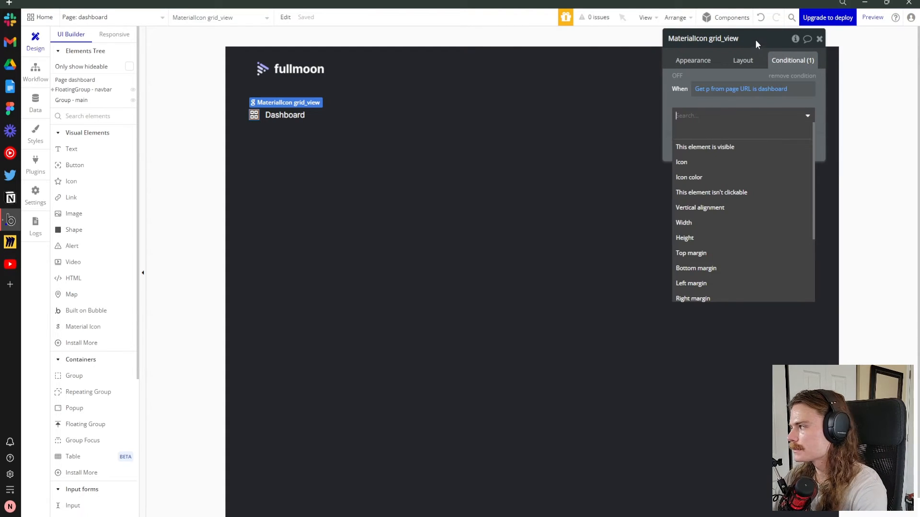
click(721, 177)
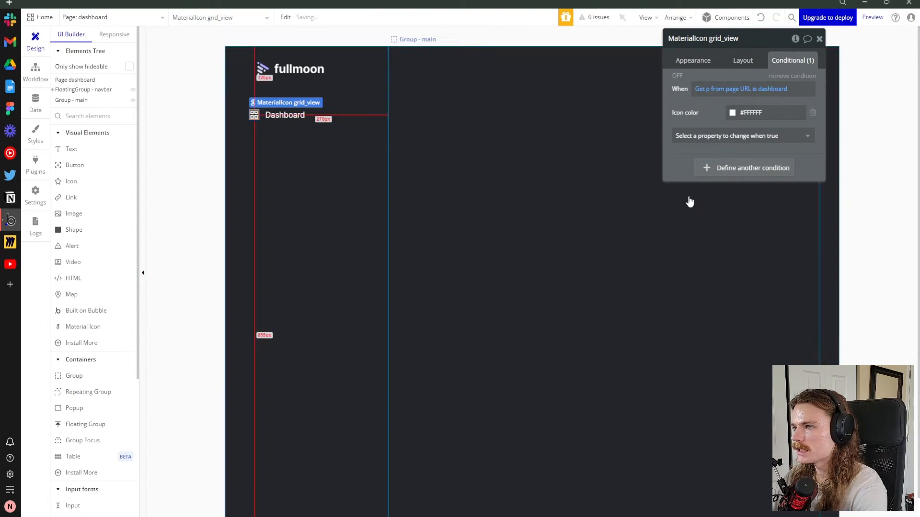
click(734, 116)
click(733, 248)
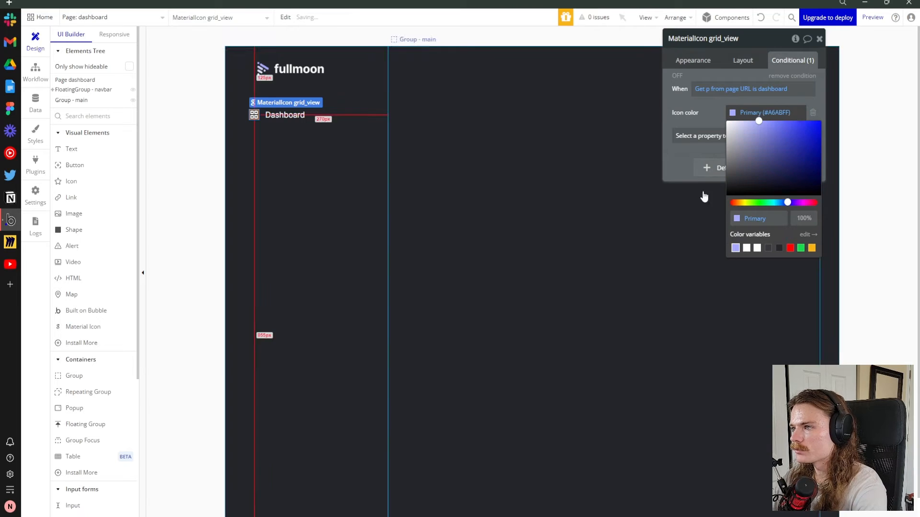
click(706, 116)
Define a second condition on the grid_view icon for when Group - dashboard is hovered
drag(761, 43, 786, 79)
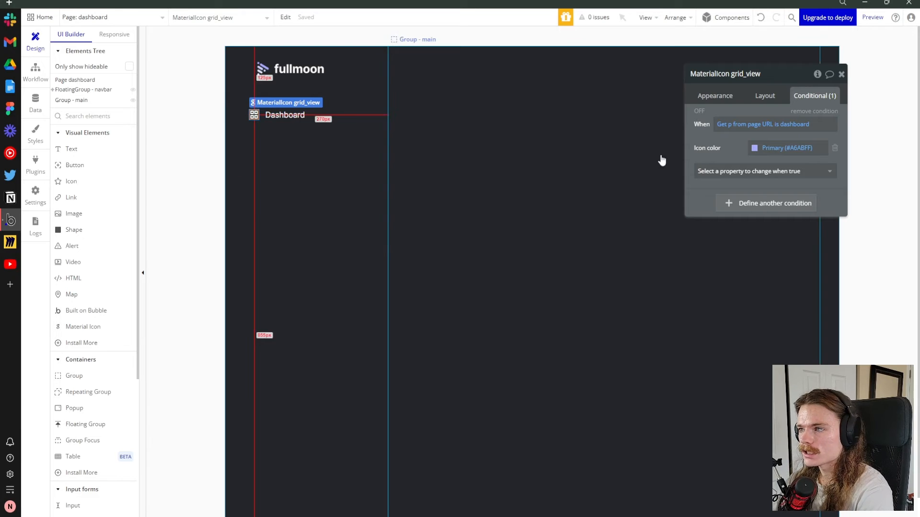
click(737, 205)
click(723, 205)
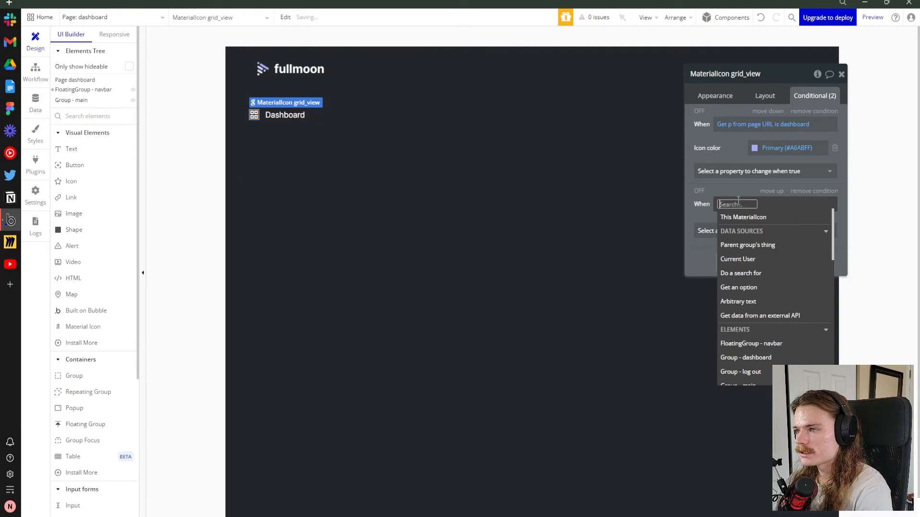
text(grou)
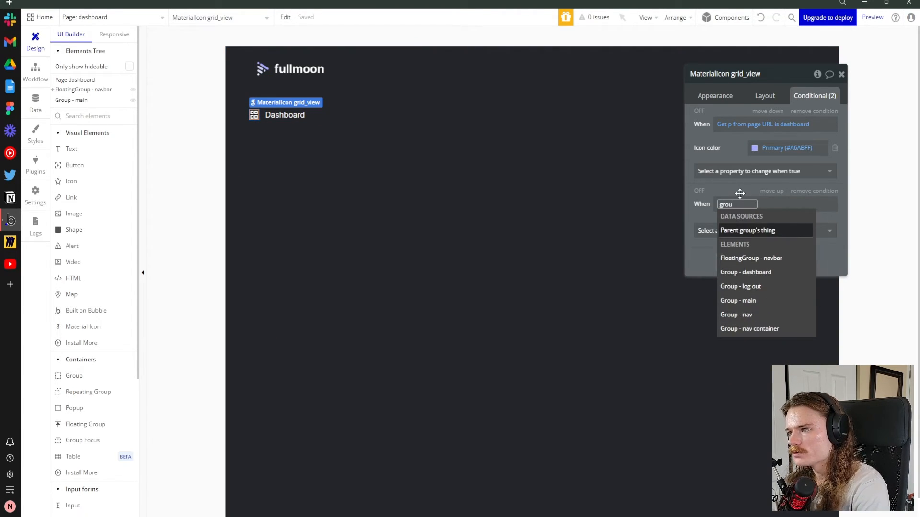
click(744, 272)
click(823, 272)
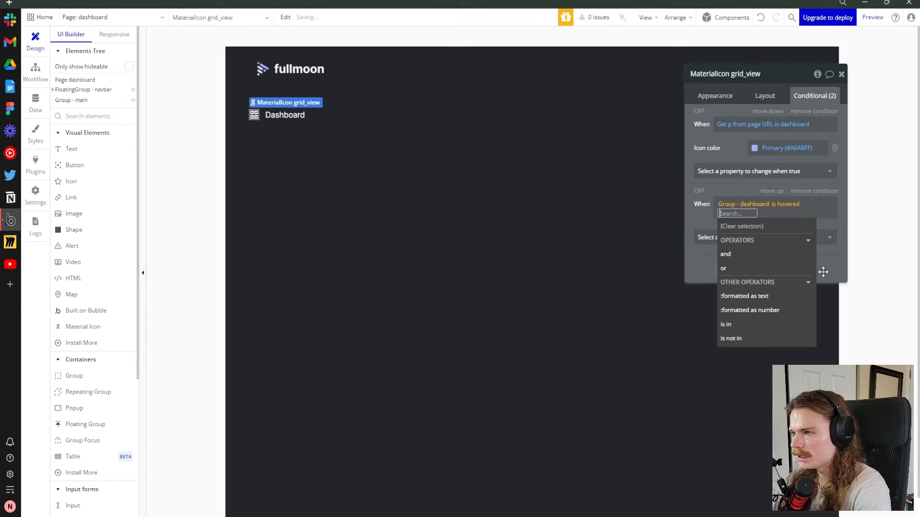
click(703, 222)
Make the hover condition change the icon color to Primary (#A6ABFF), and check it briefly in the page preview
click(711, 234)
click(719, 293)
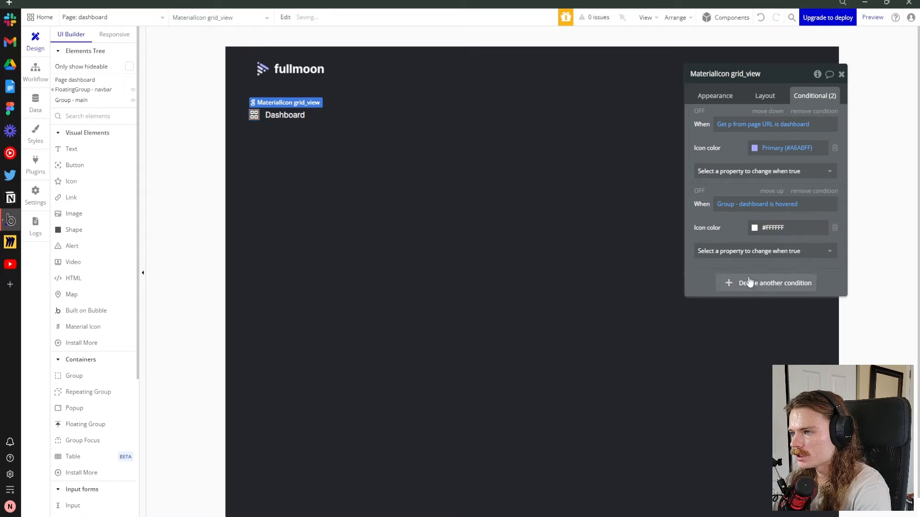
click(773, 228)
click(758, 363)
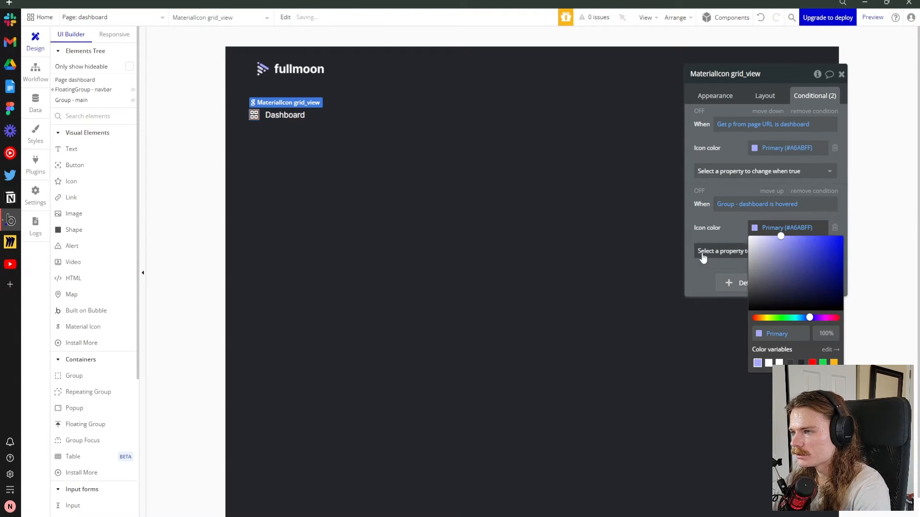
click(706, 225)
click(873, 18)
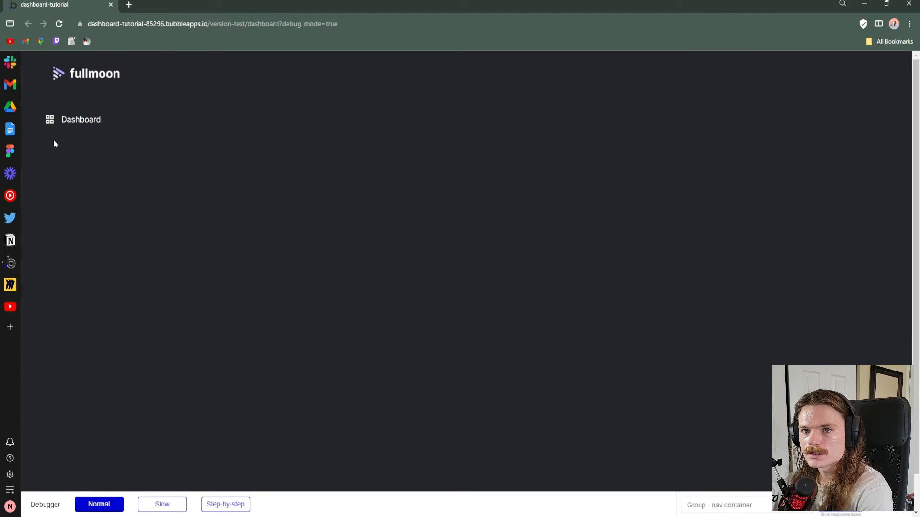
click(111, 5)
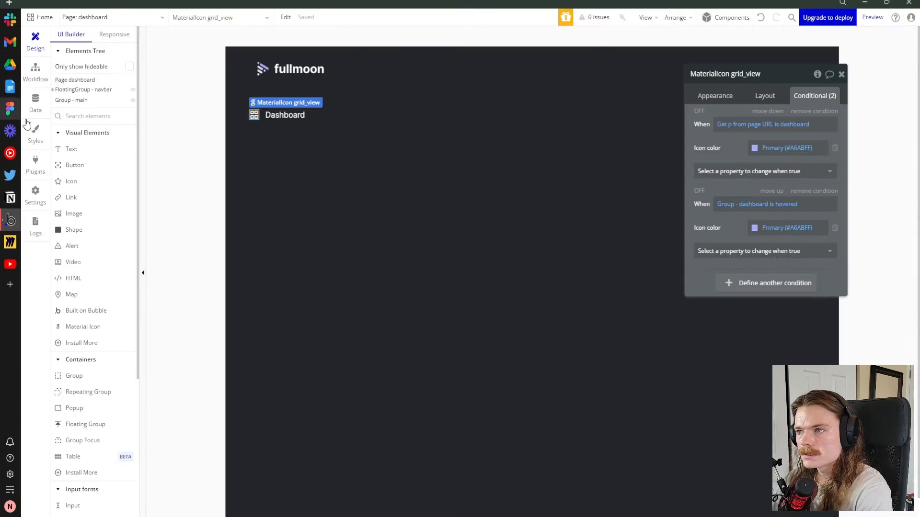
Add an Icon color transition to the grid_view icon, and delete that transition again
click(714, 96)
scroll(708, 276, down, 2)
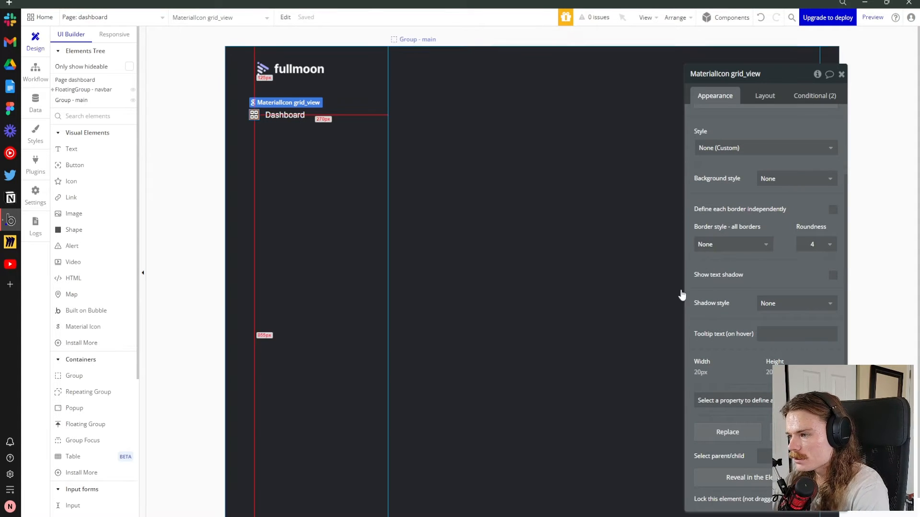
click(750, 405)
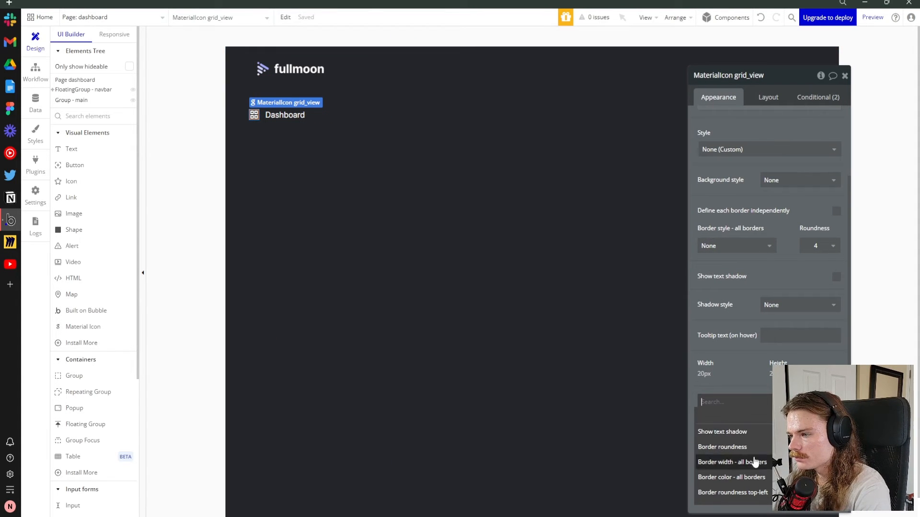
text(co)
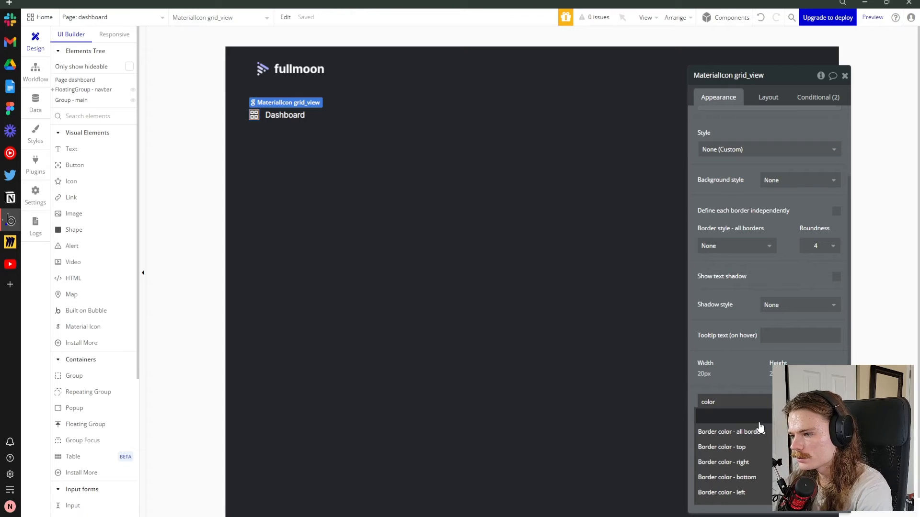
text(lor)
scroll(759, 427, down, 2)
click(732, 493)
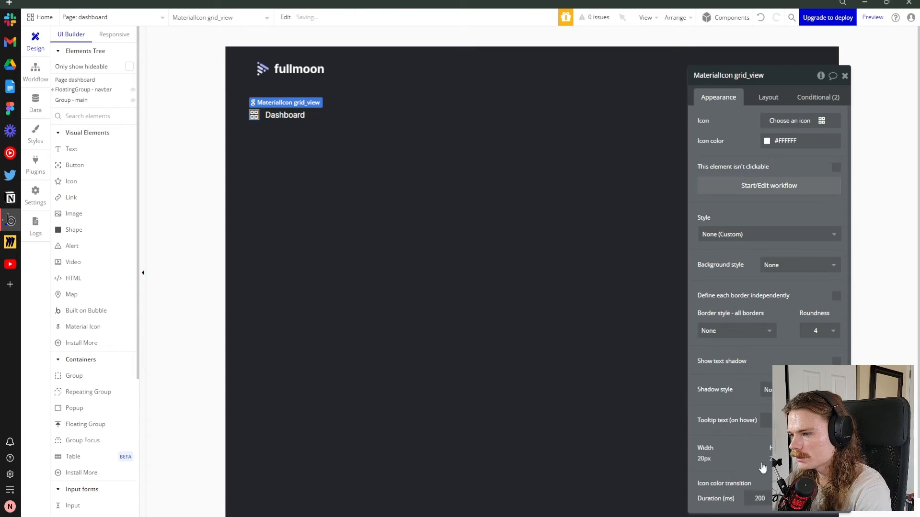
scroll(763, 467, down, 3)
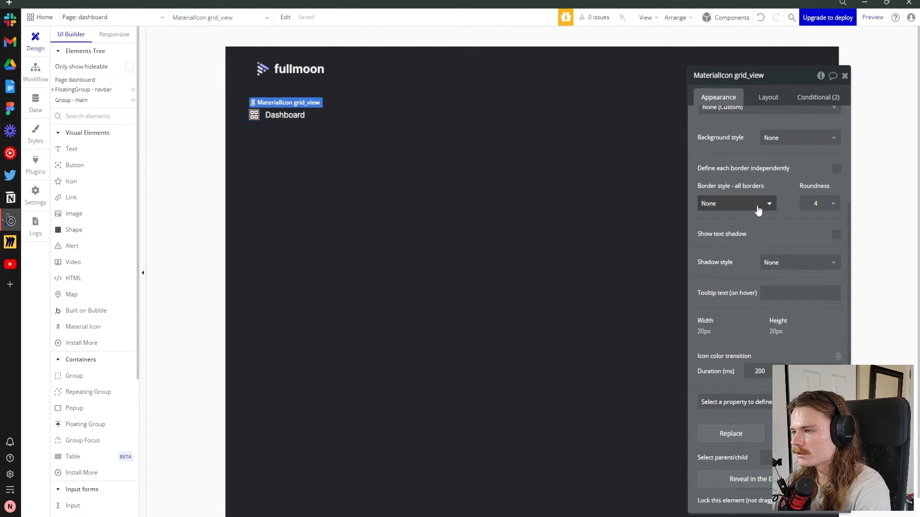
drag(784, 82, 531, 53)
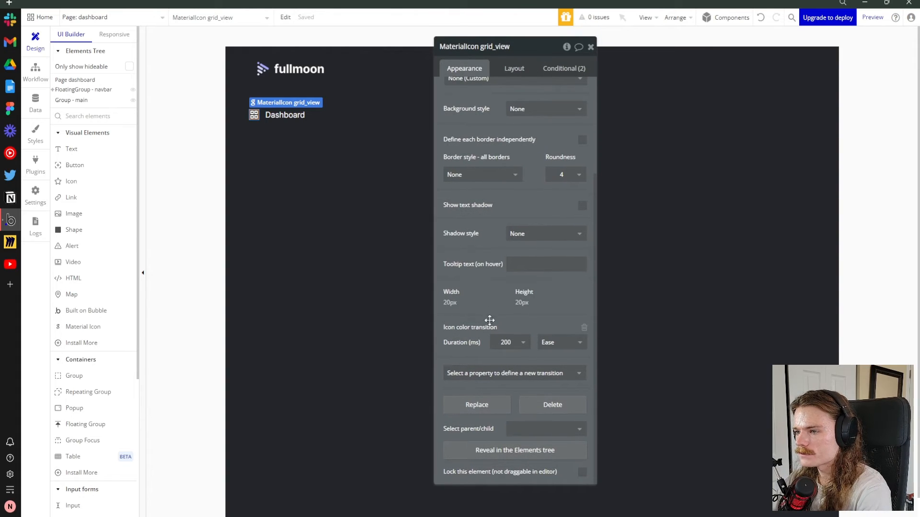
click(584, 327)
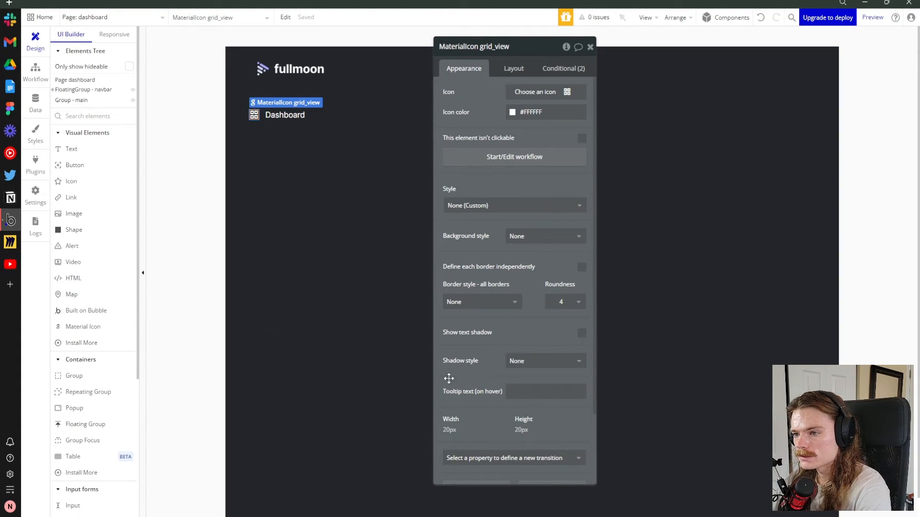
Define an Icon color transition for the grid_view icon, keeping the 200 ms duration and Ease timing
scroll(448, 379, down, 2)
click(506, 373)
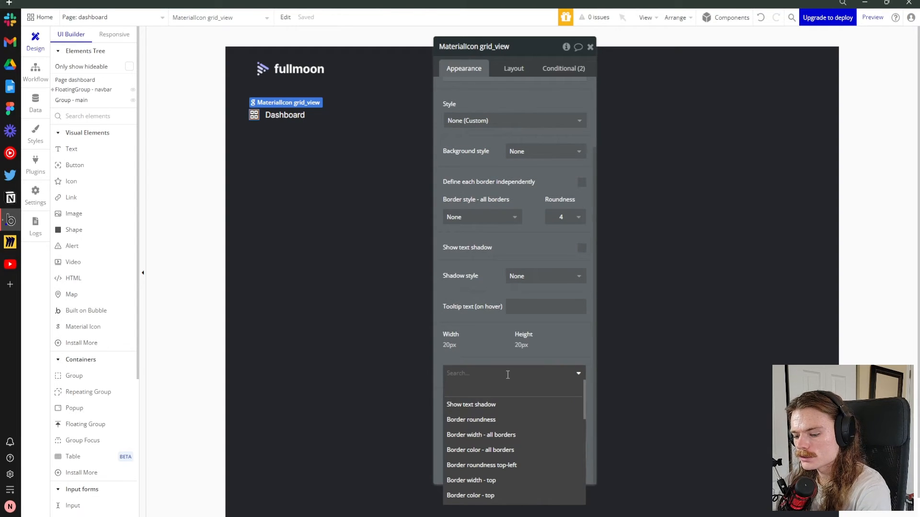
text(color)
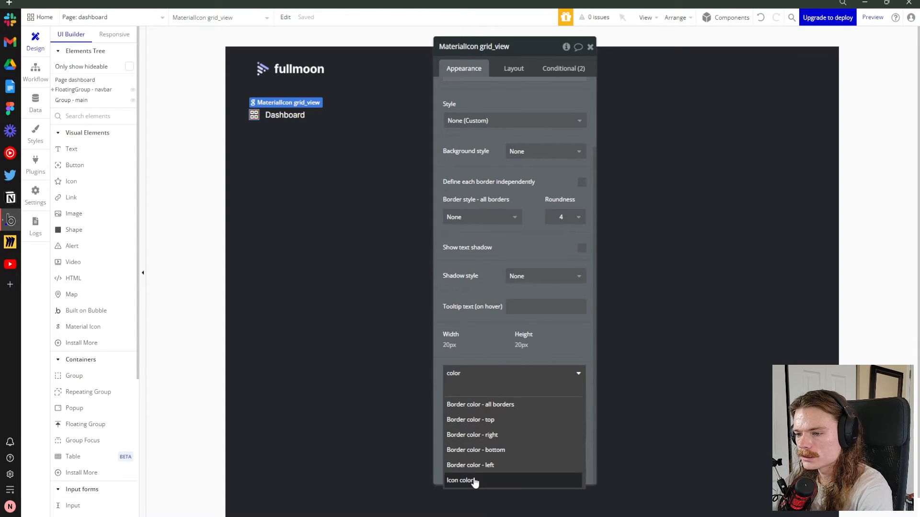
click(474, 480)
scroll(479, 403, down, 3)
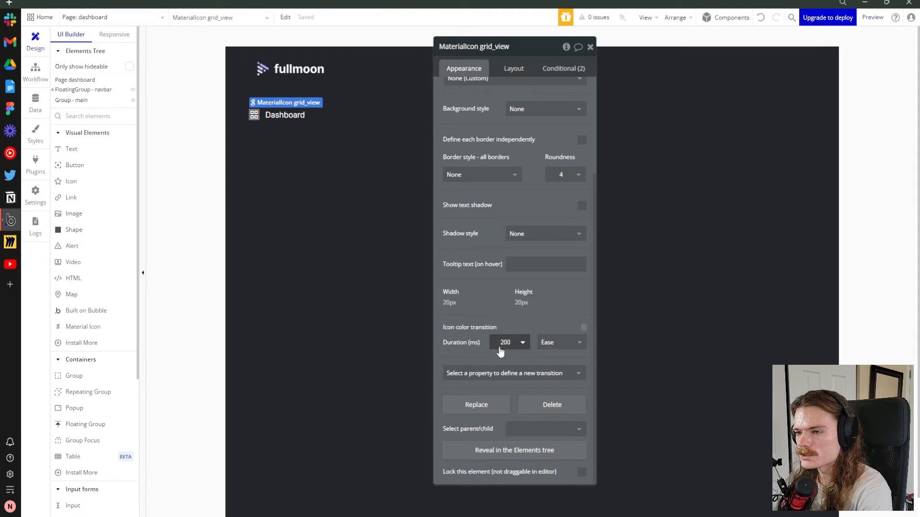
drag(533, 54, 679, 66)
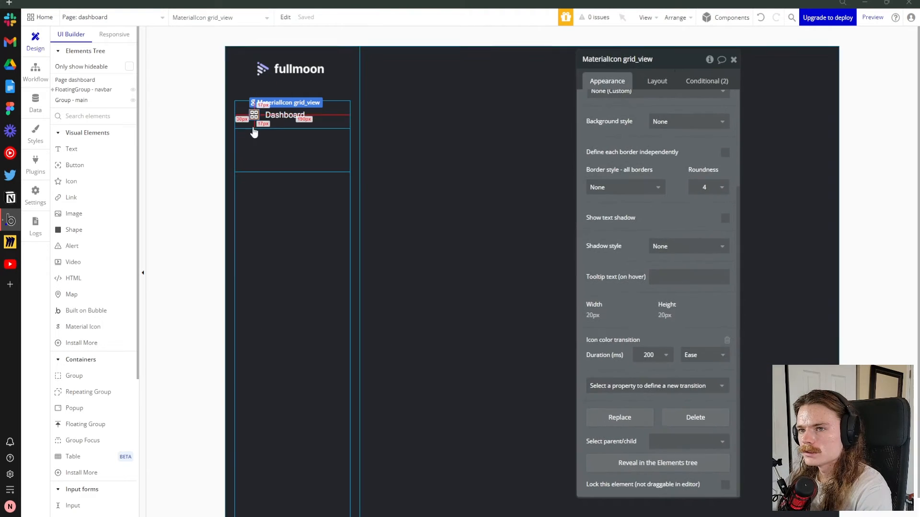
Review the appearance settings of the grid_view icon, selecting the Dashboard text label and the icon again
scroll(660, 152, up, 3)
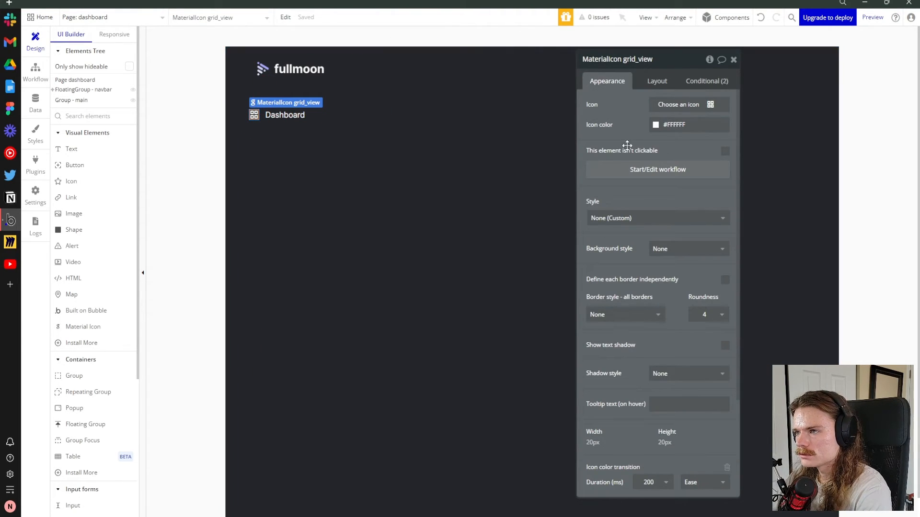
click(288, 115)
click(254, 116)
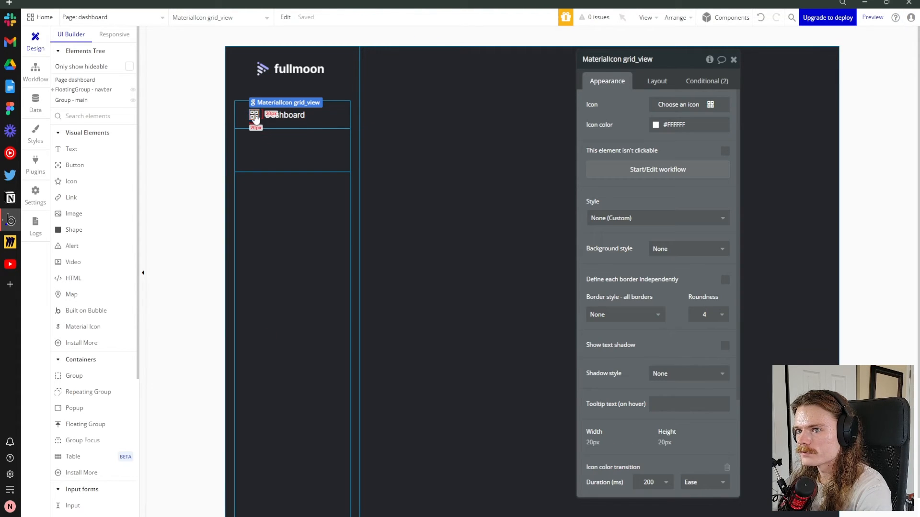
Set the opacity of the grid_view icon's #FFFFFF icon color to 80%
click(291, 117)
click(254, 115)
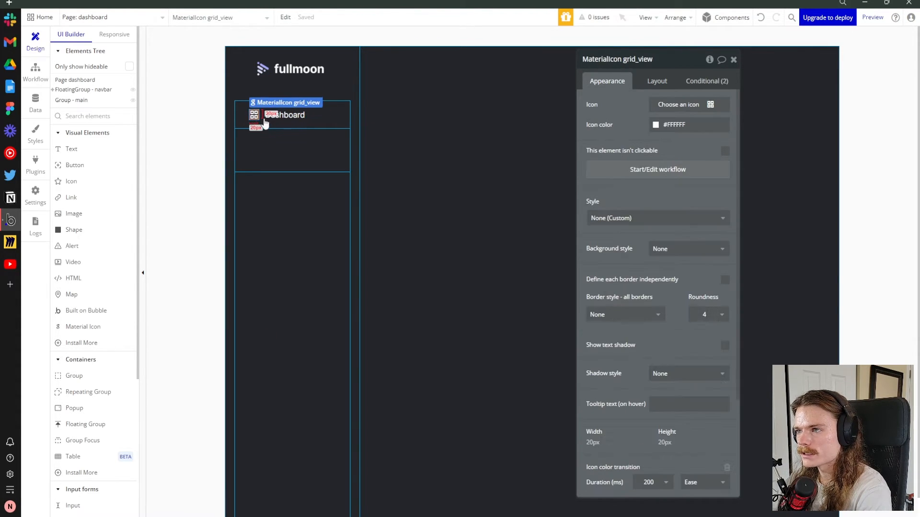
click(656, 125)
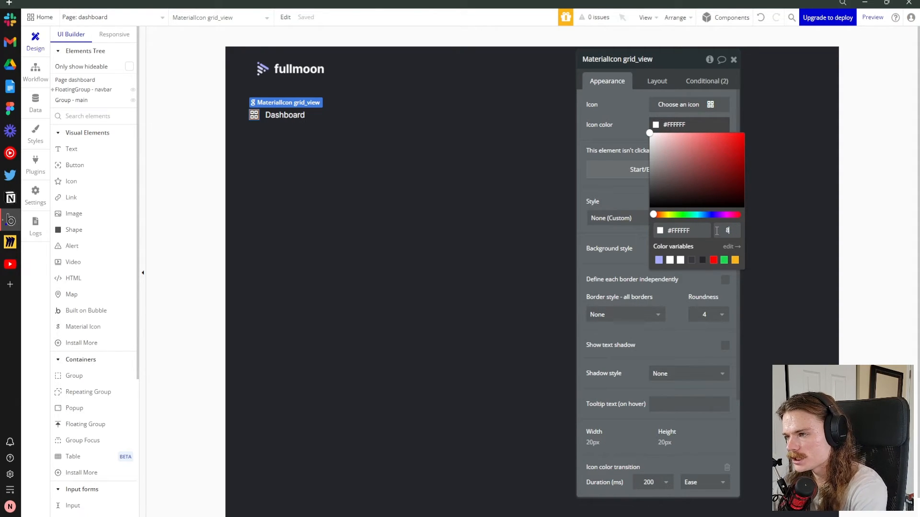
key(Return)
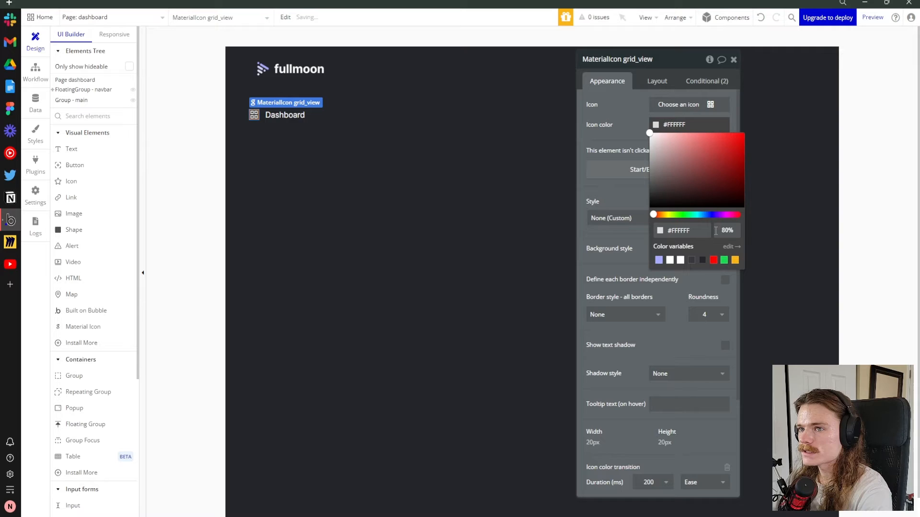
Set the opacity of the Dashboard text label's font color to 80%, keeping the Text color variable
click(293, 116)
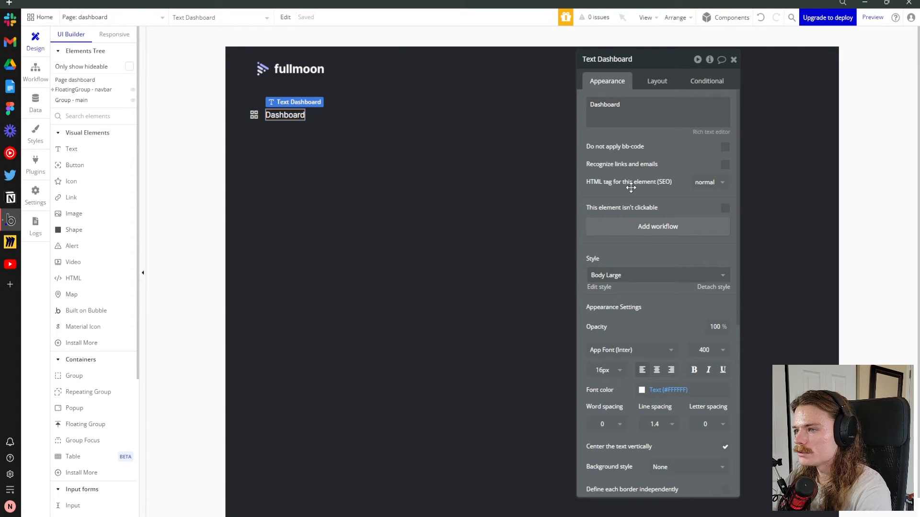
scroll(642, 148, down, 1)
scroll(643, 151, up, 1)
click(647, 391)
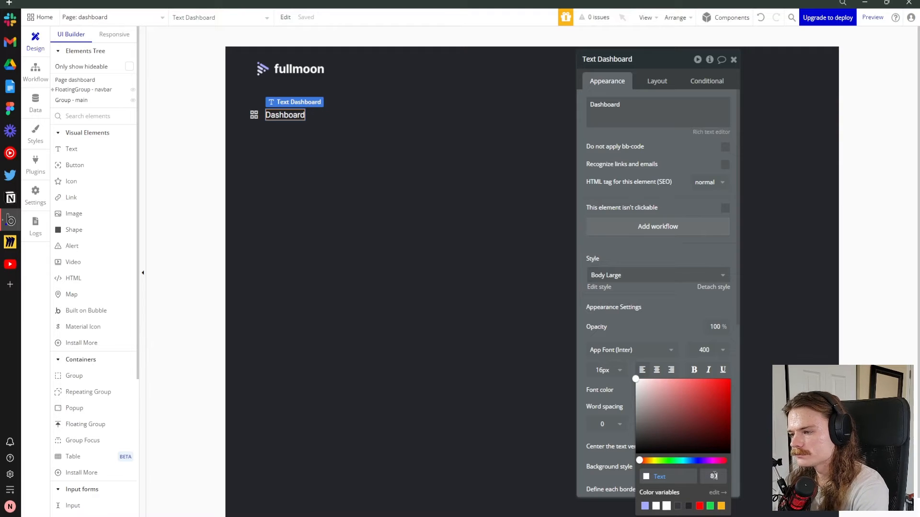
key(Return)
click(642, 319)
Add a condition to the Dashboard text label for when the page URL parameter p is dashboard
click(707, 81)
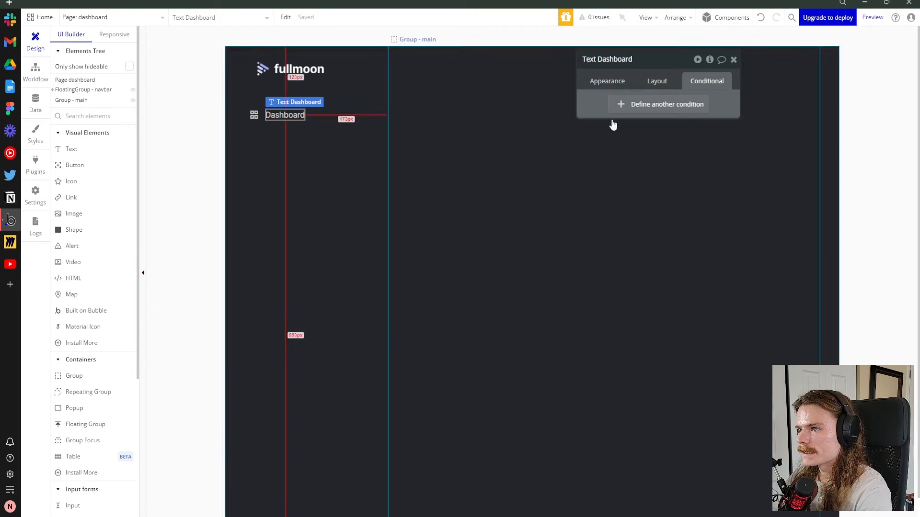
click(660, 105)
click(639, 117)
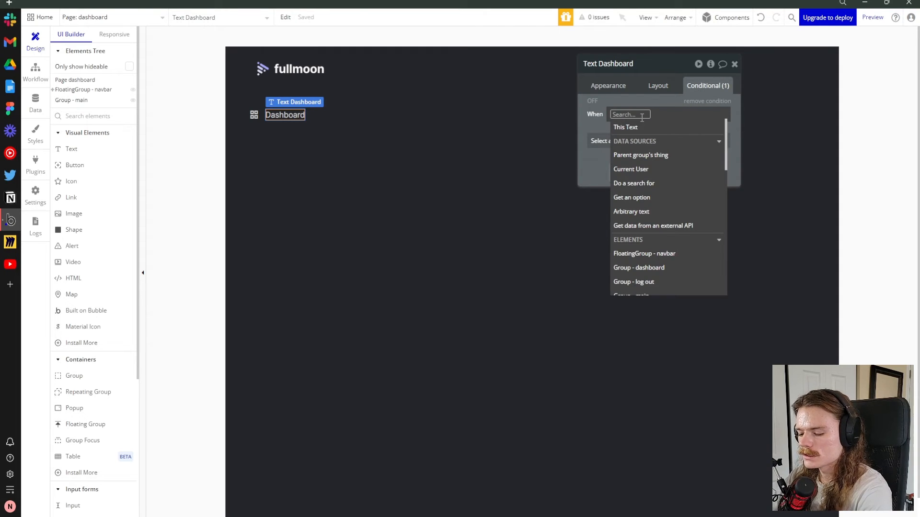
text(get)
click(653, 180)
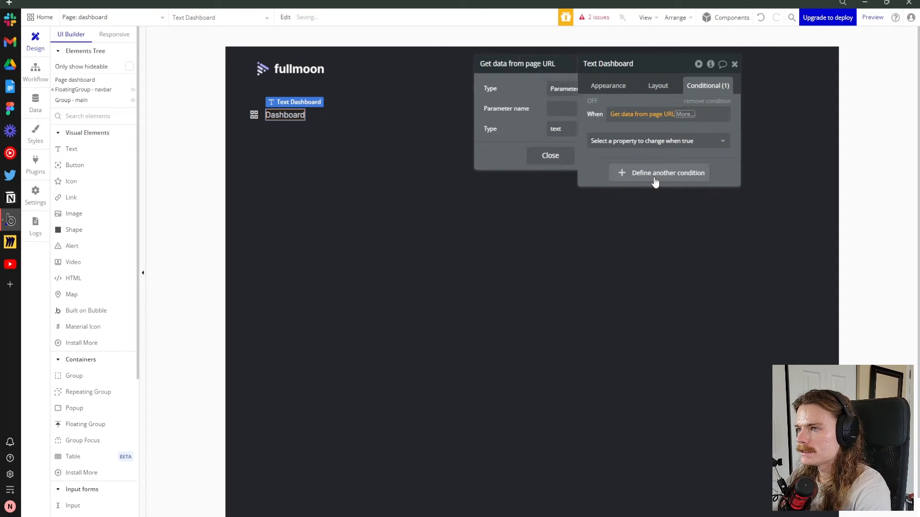
click(503, 110)
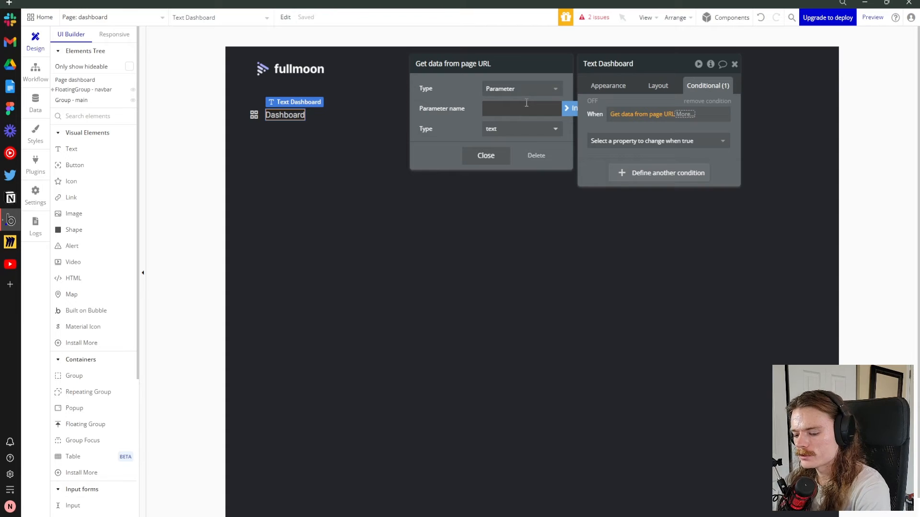
text(p)
click(485, 156)
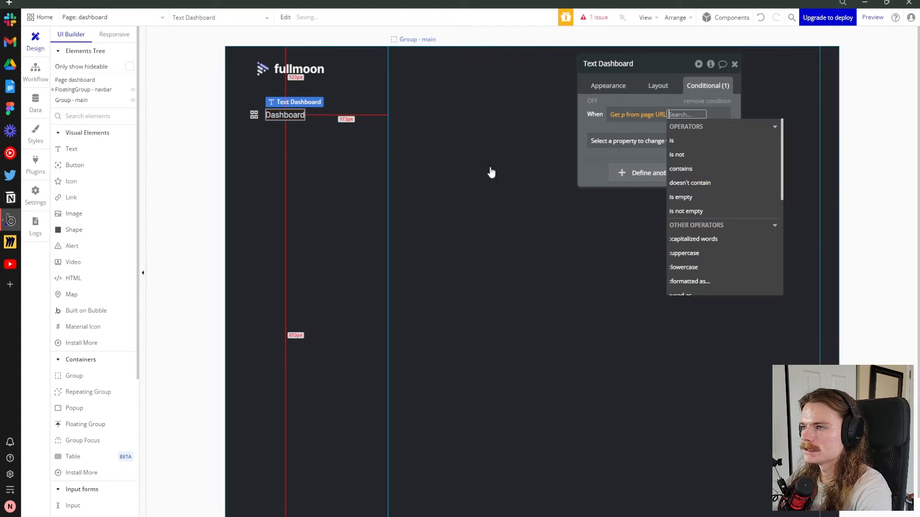
click(683, 138)
text(dash)
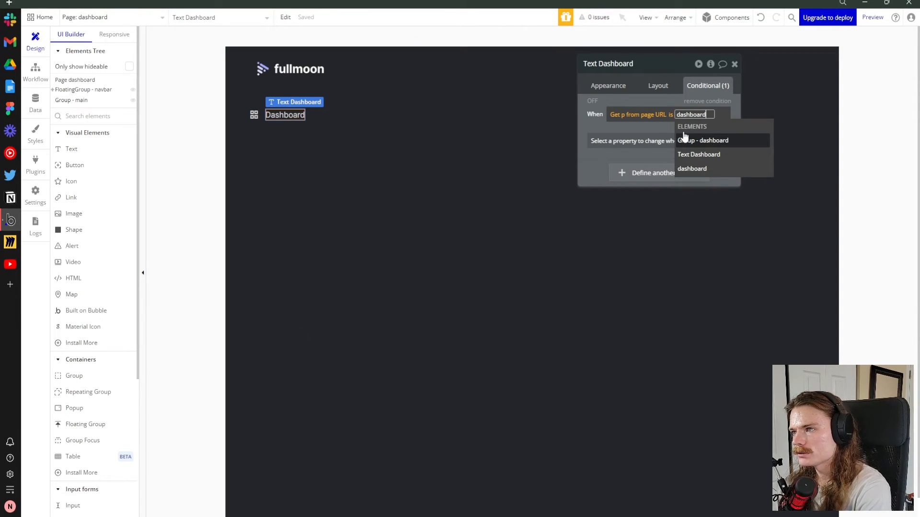
Complete the Dashboard text's condition for URL parameter p being "dashboard" and set its font color to Text (#FFFFFF) at 100% opacity
text(board)
key(Return)
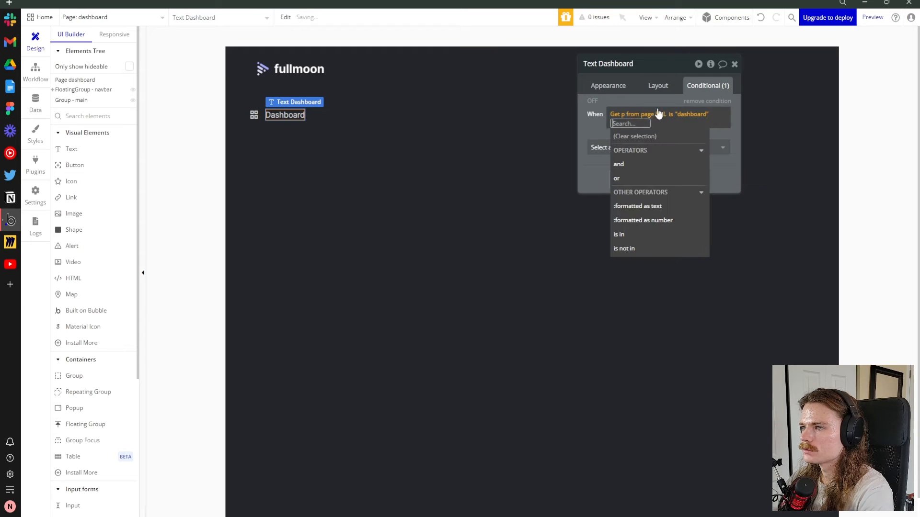
click(599, 141)
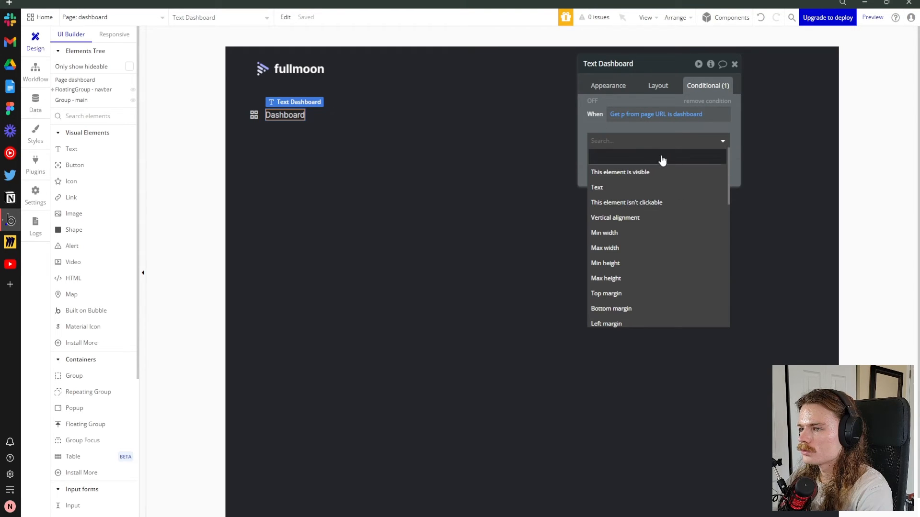
text(col)
click(642, 177)
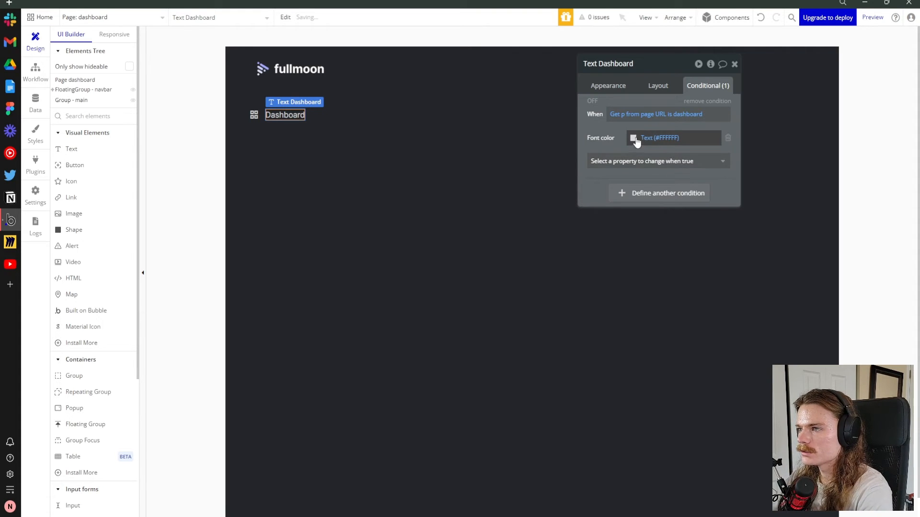
click(633, 139)
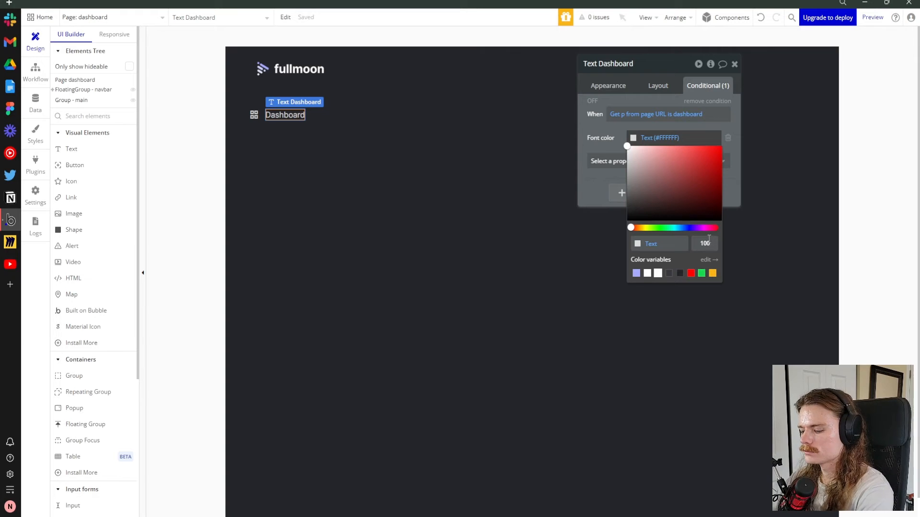
click(594, 147)
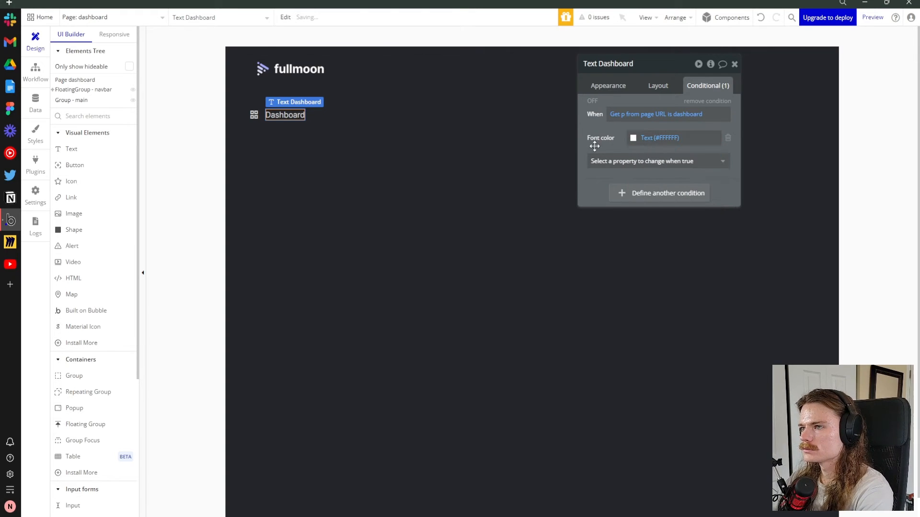
Add a second condition to the Dashboard text that applies when Group - dashboard is hovered
click(641, 193)
click(621, 194)
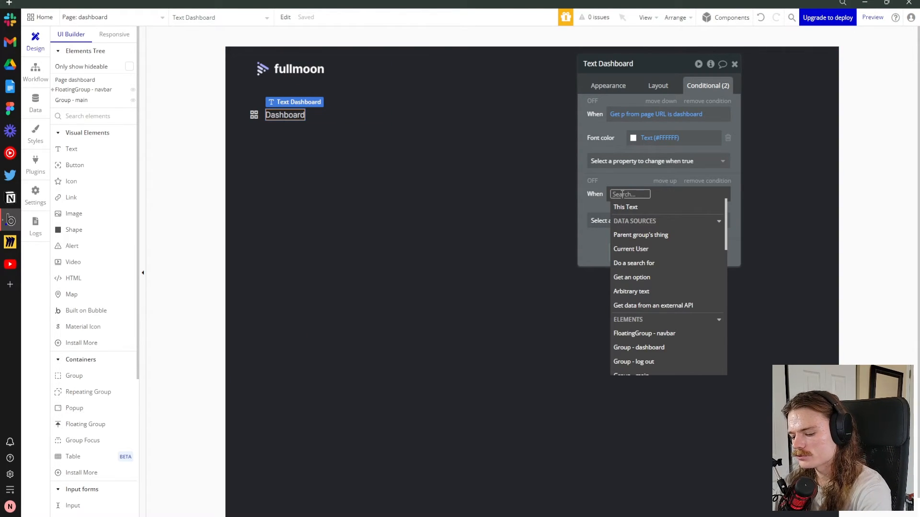
text(gro)
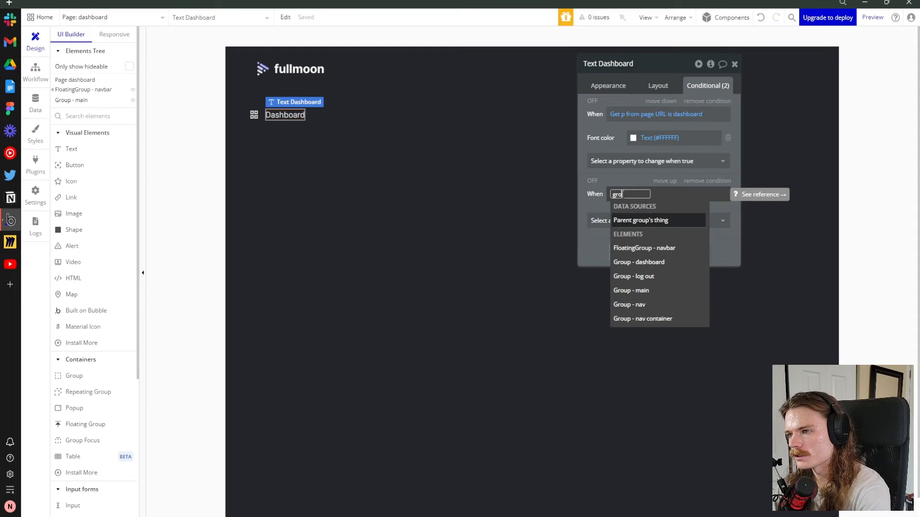
text(u)
click(649, 262)
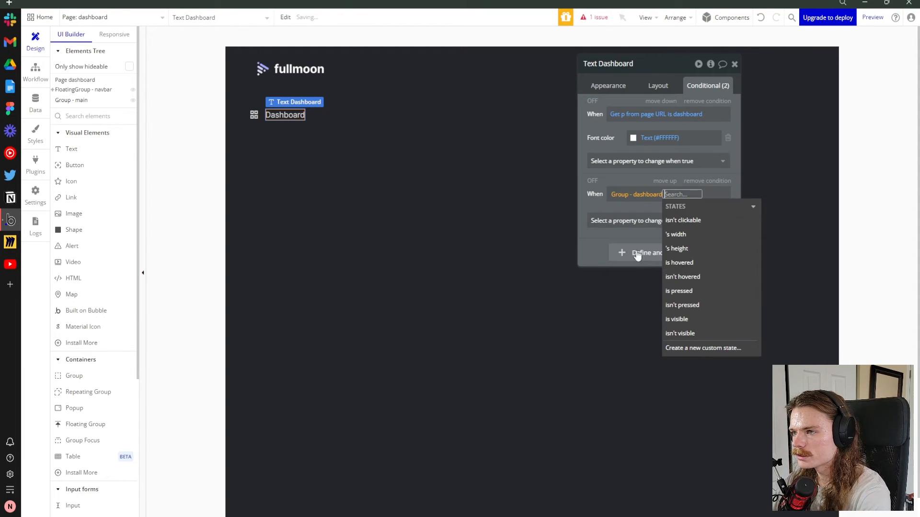
click(678, 263)
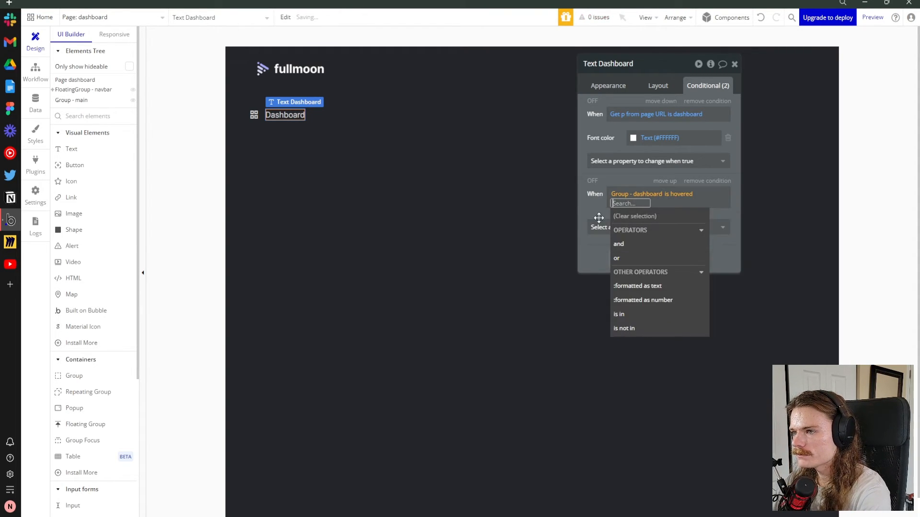
Make the hover condition change the font color to Text (#FFFFFF) at 100% opacity
click(644, 221)
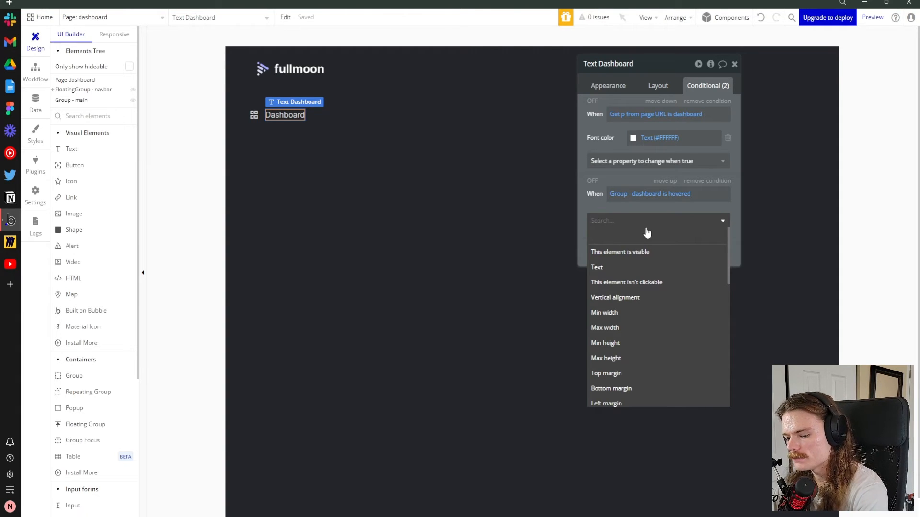
text(font)
click(646, 297)
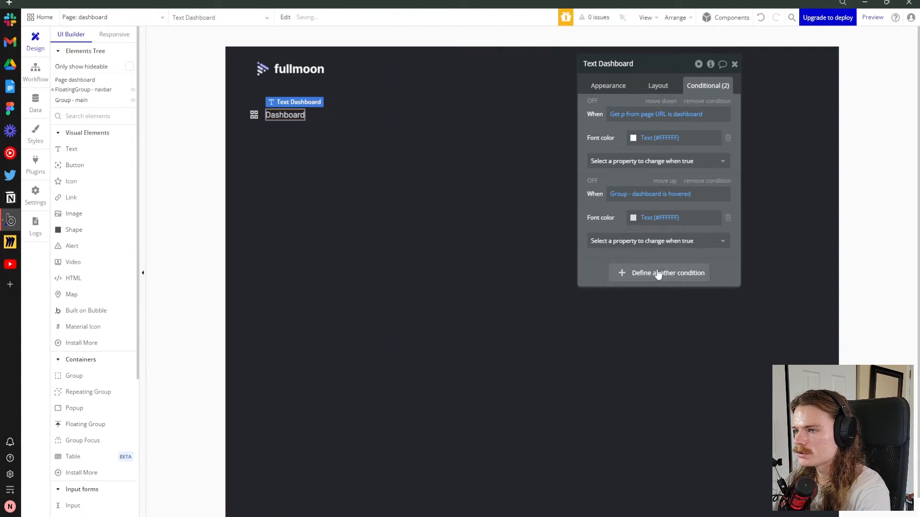
click(658, 218)
click(705, 324)
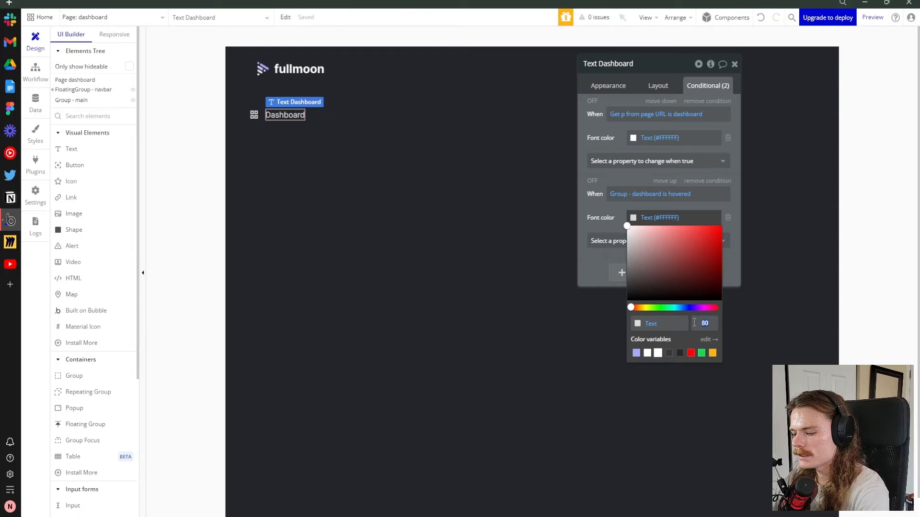
key(Return)
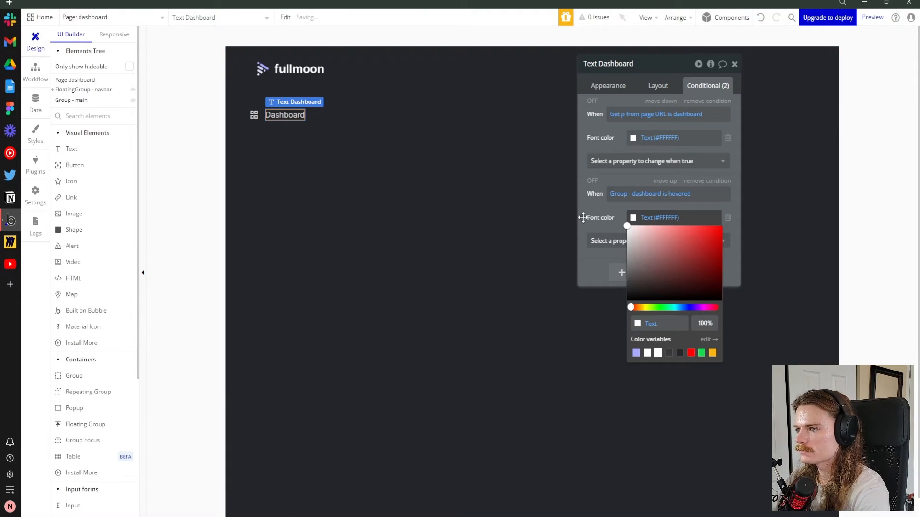
Preview the page to check the Dashboard nav item's hover effect, and return to the Bubble editor
click(872, 18)
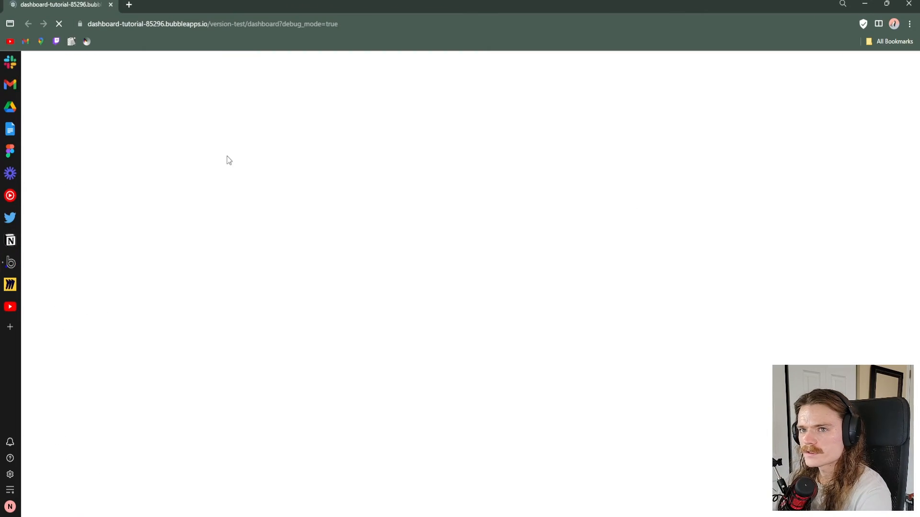
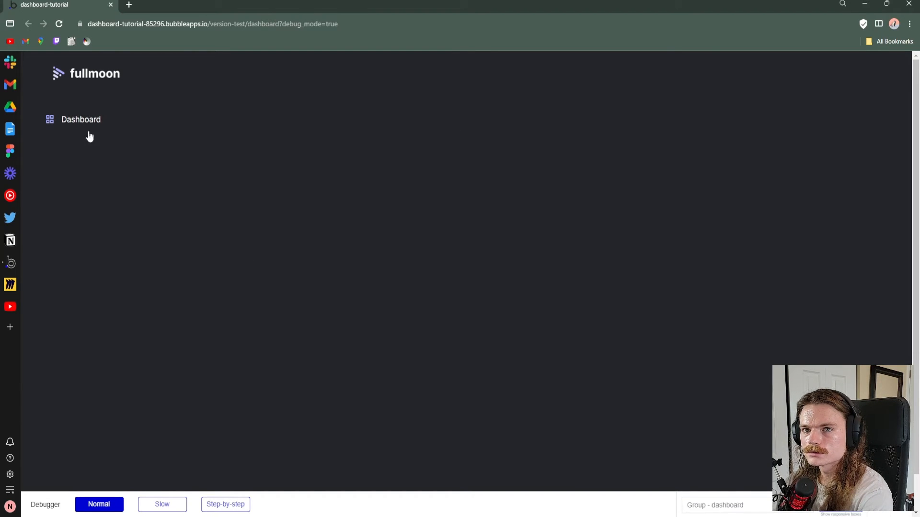
click(10, 262)
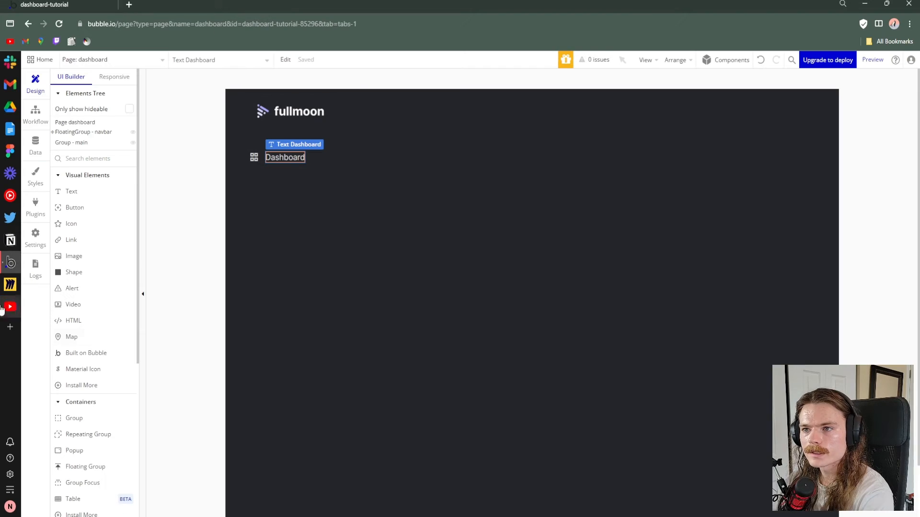
Add a font color transition of 200 ms with Ease to the Dashboard text
double_click(284, 158)
scroll(676, 254, down, 5)
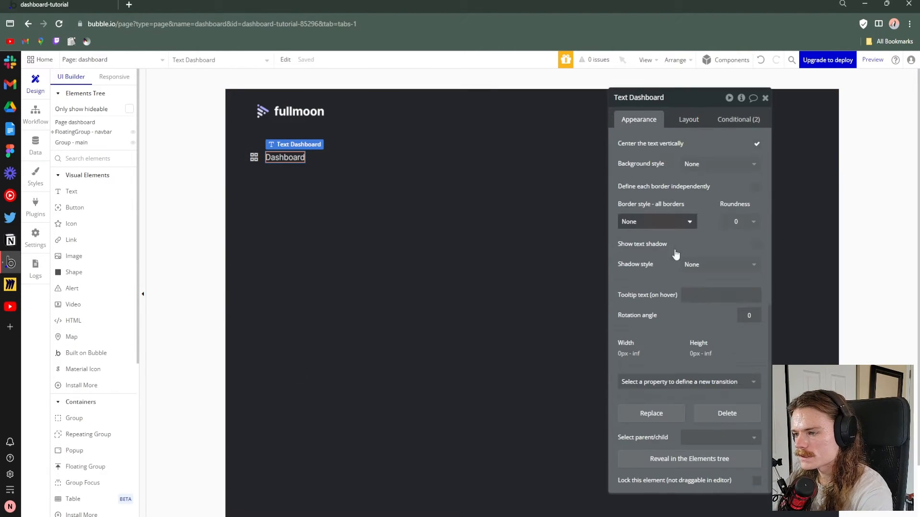
click(680, 384)
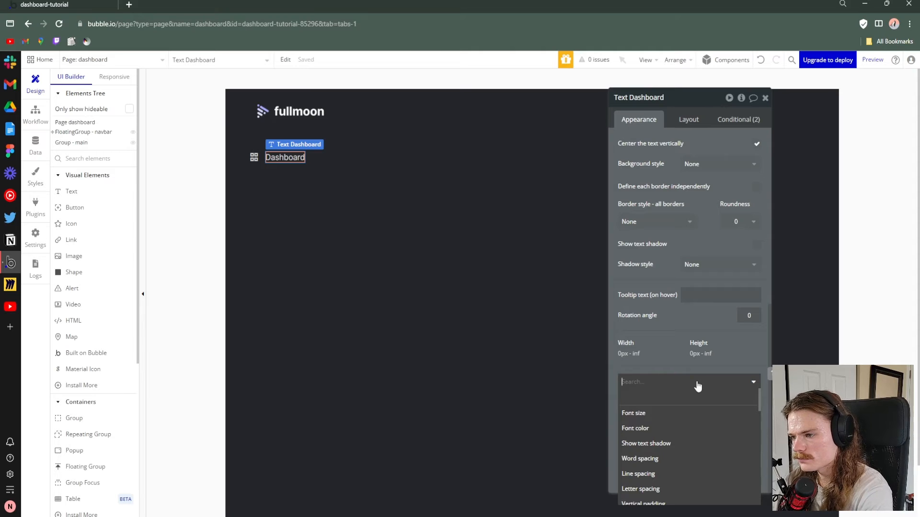
click(671, 428)
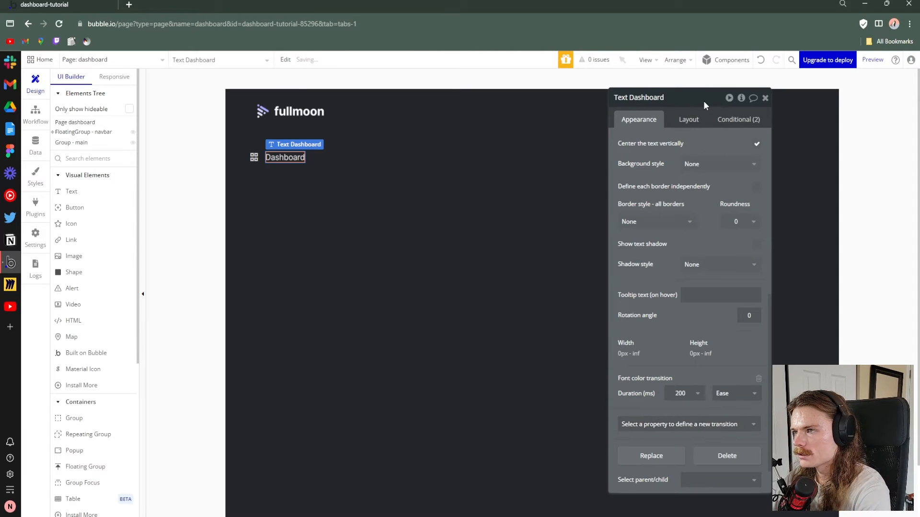
drag(704, 100, 686, 117)
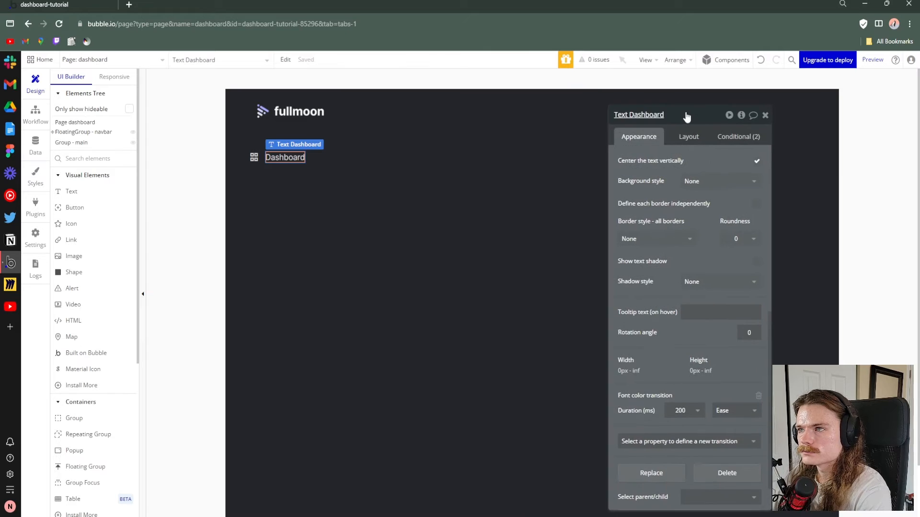
Reload the preview, test the Dashboard nav item's hover and selected states, and return to the Bubble editor
click(72, 3)
key(ctrl+r)
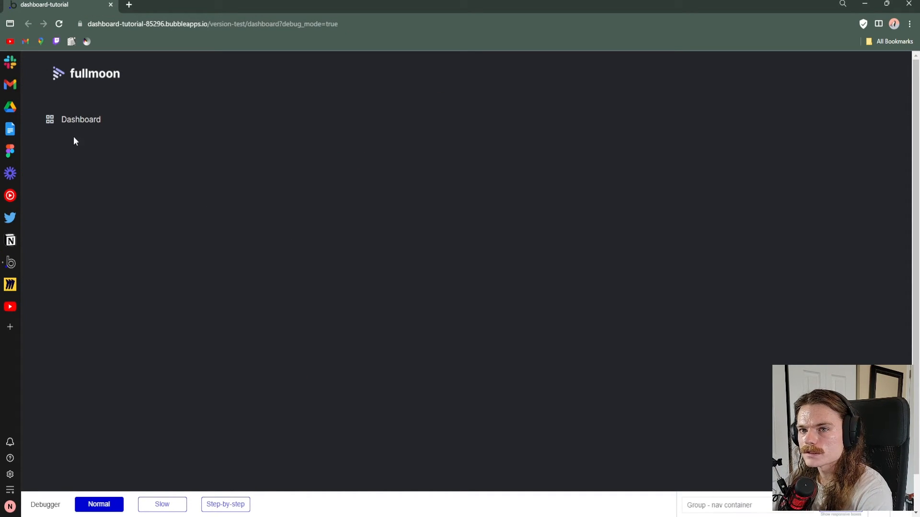
click(80, 121)
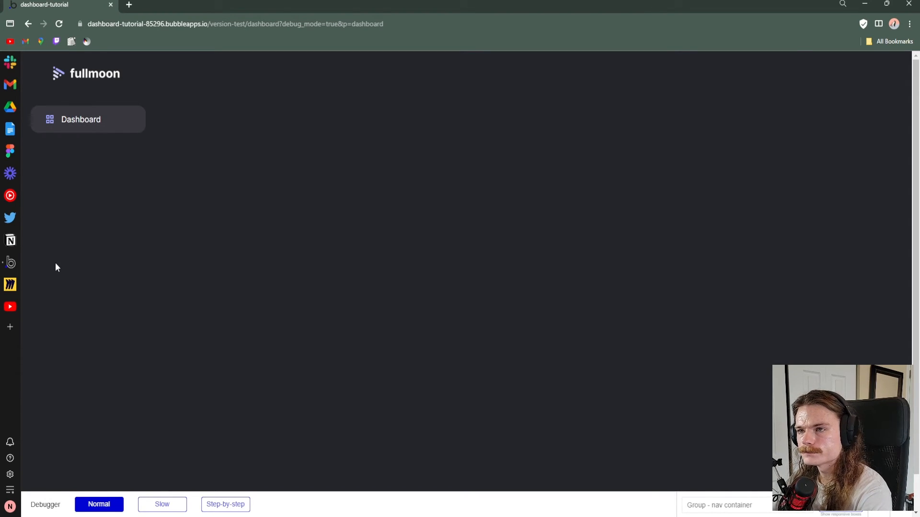
click(10, 262)
Review the layout and conditions of Group - dashboard and duplicate the group below the original in the navbar
click(689, 137)
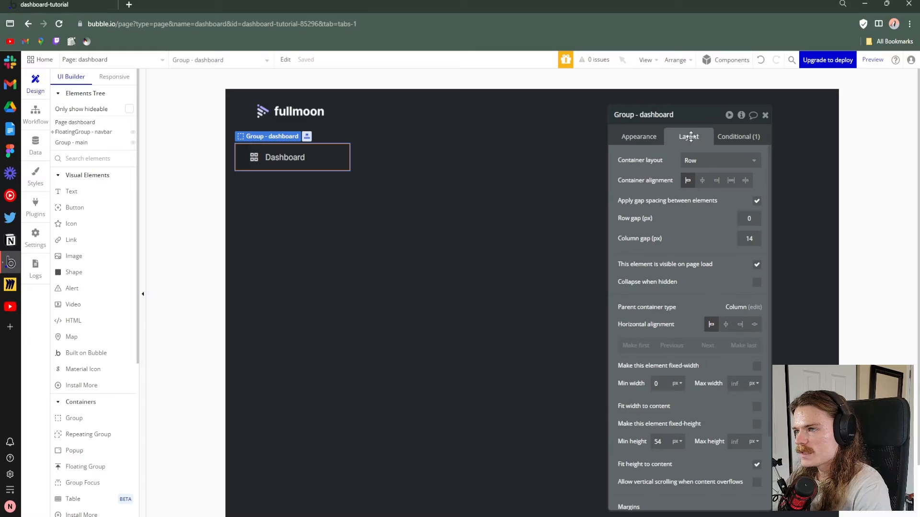
drag(700, 115, 636, 89)
click(673, 117)
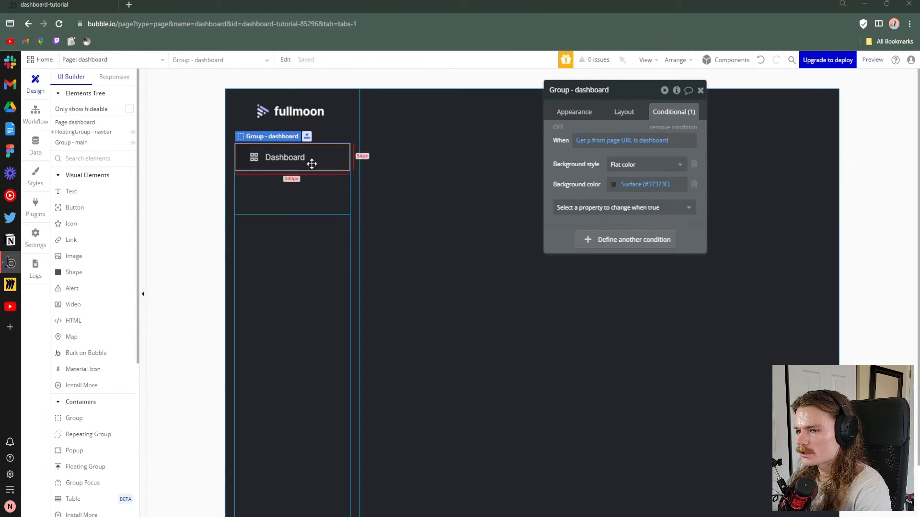
drag(631, 93, 694, 121)
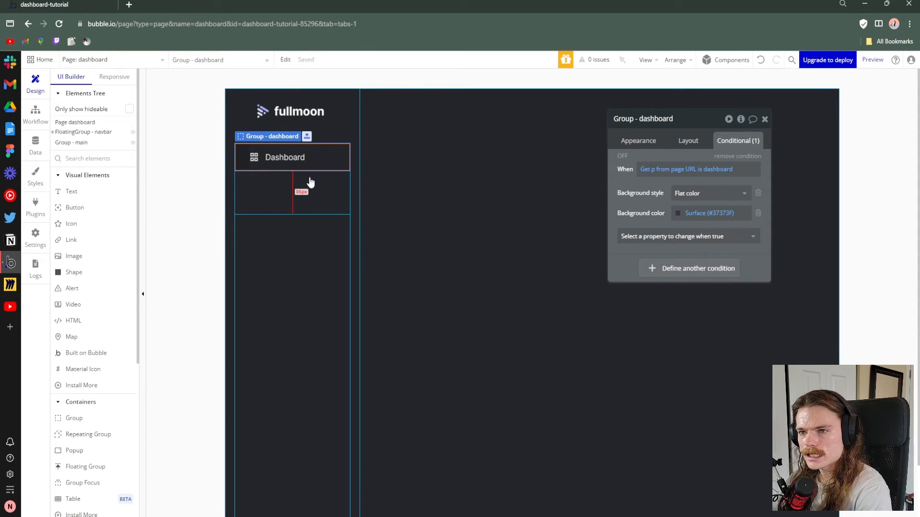
key(ctrl+c)
key(ctrl+v)
Check the copied icon's conditions and change the copied nav item's text to "Analytics"
click(254, 191)
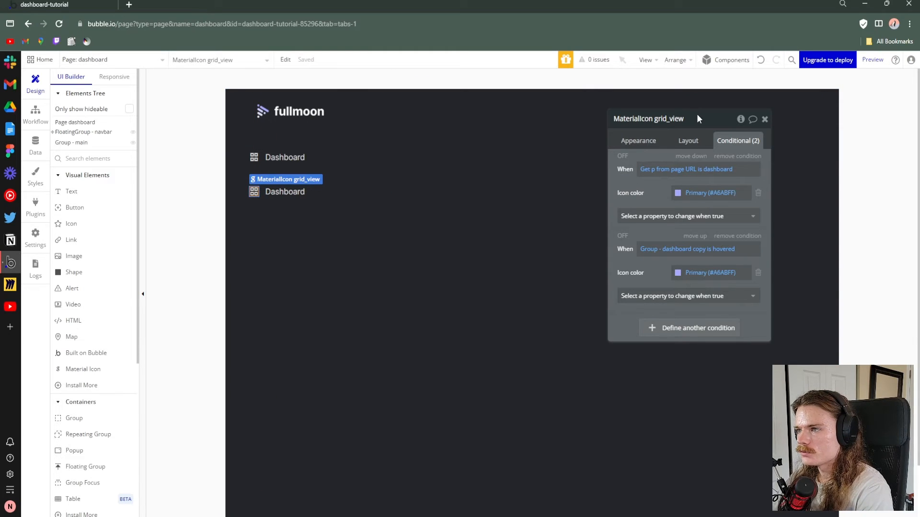
drag(697, 118, 717, 120)
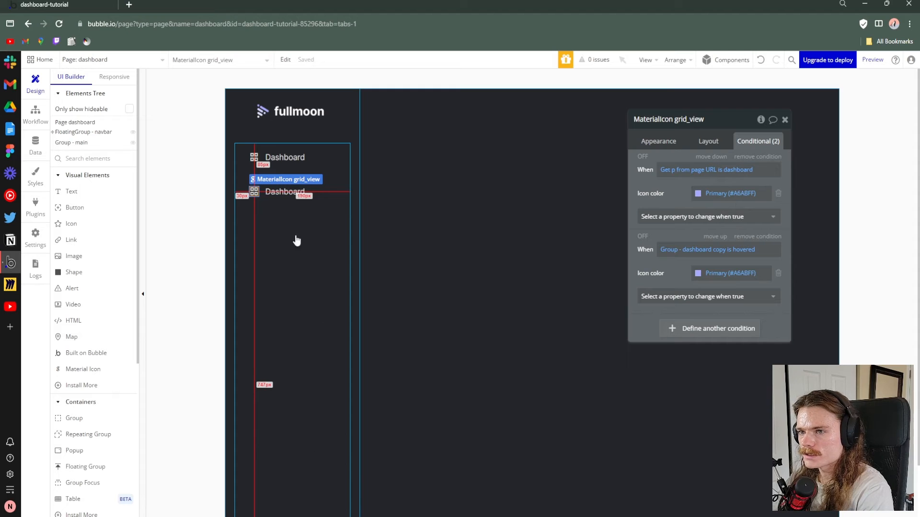
drag(728, 120, 715, 124)
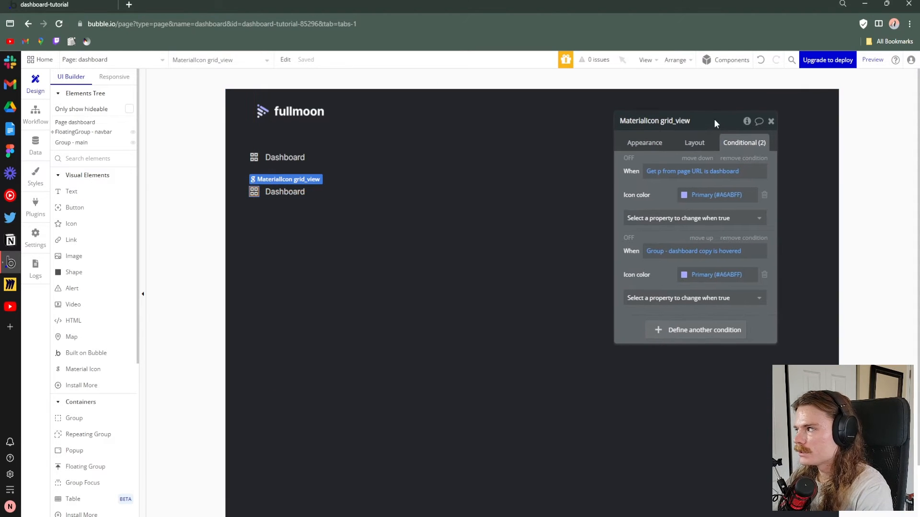
click(286, 192)
click(644, 143)
double_click(662, 165)
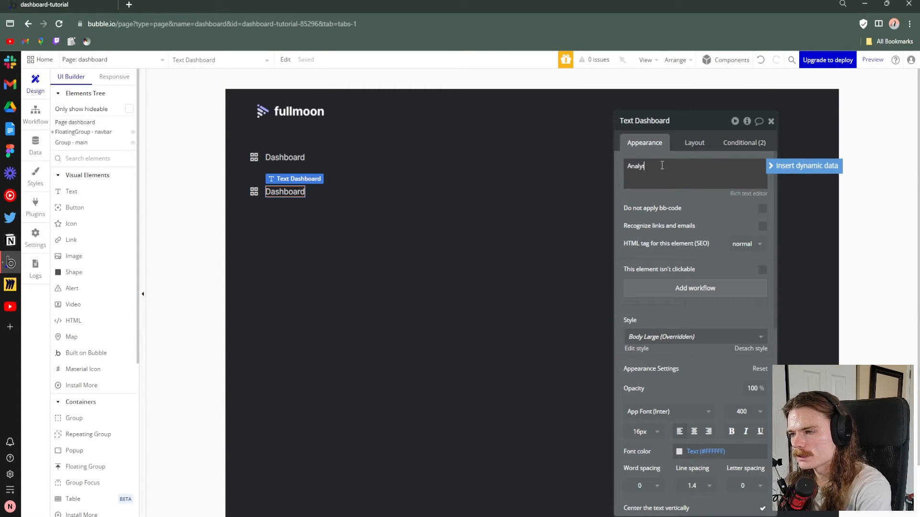
Change the Analytics text's first condition to apply when the URL parameter p is "analytics"
drag(692, 123, 662, 117)
click(709, 131)
click(620, 169)
click(693, 165)
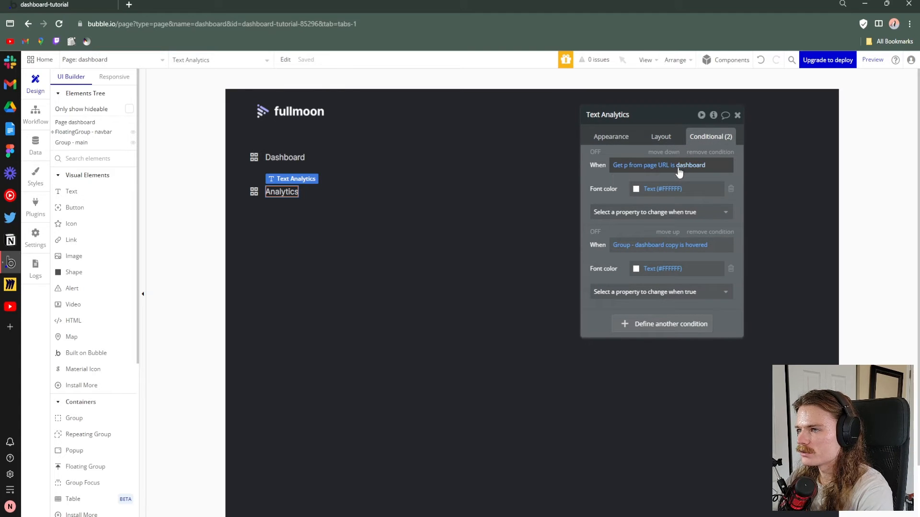
text(analytics)
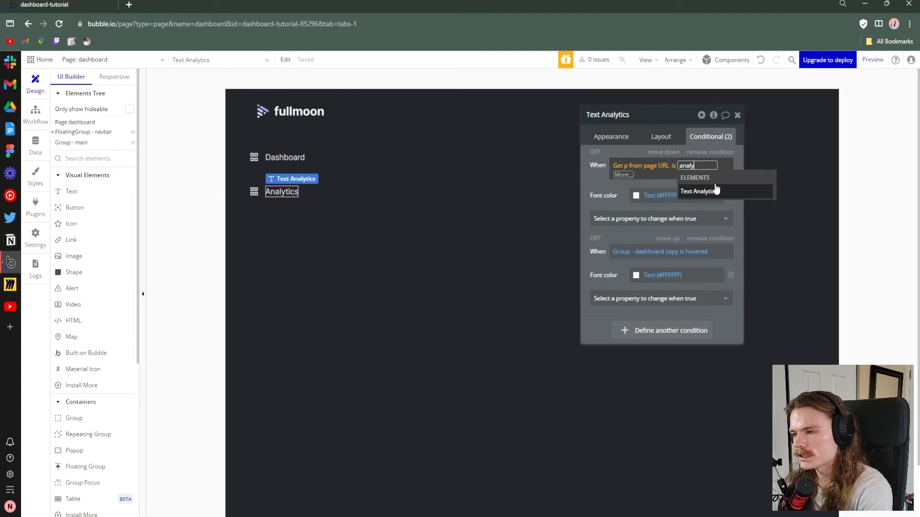
click(592, 164)
click(585, 181)
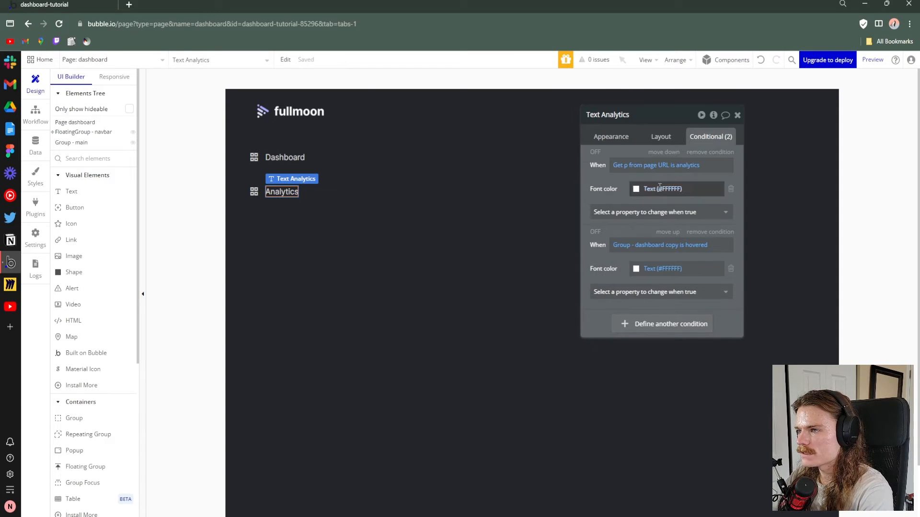
Reselect Group - dashboard copy as the hovered element in the Analytics text's second condition and switch that condition's editor preview on
drag(666, 114, 652, 103)
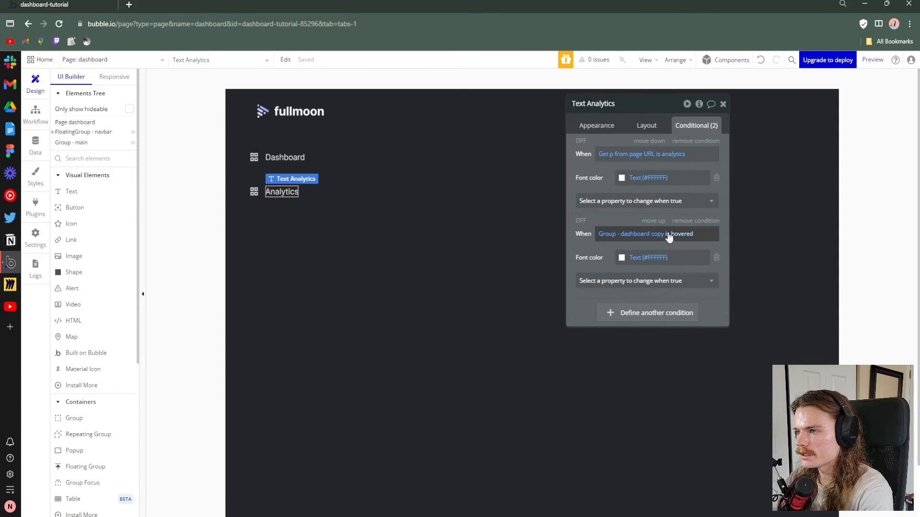
click(623, 234)
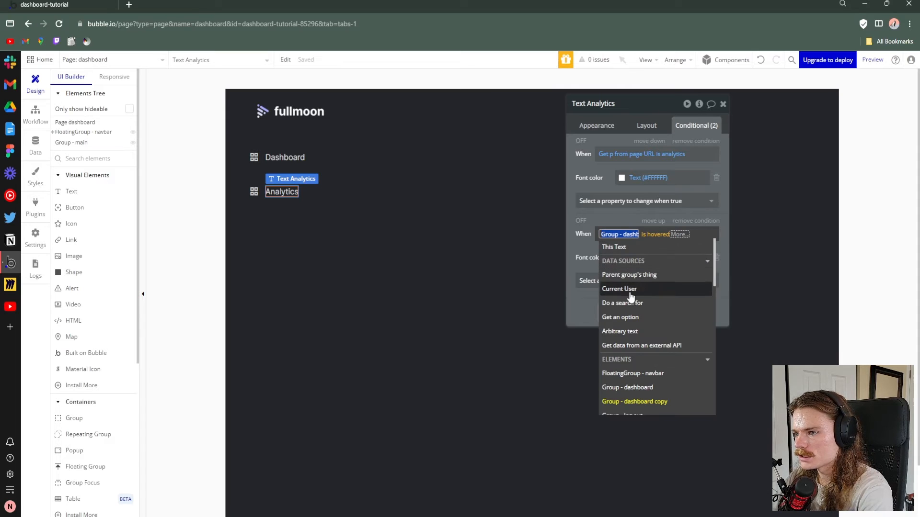
scroll(630, 299, down, 1)
text(g)
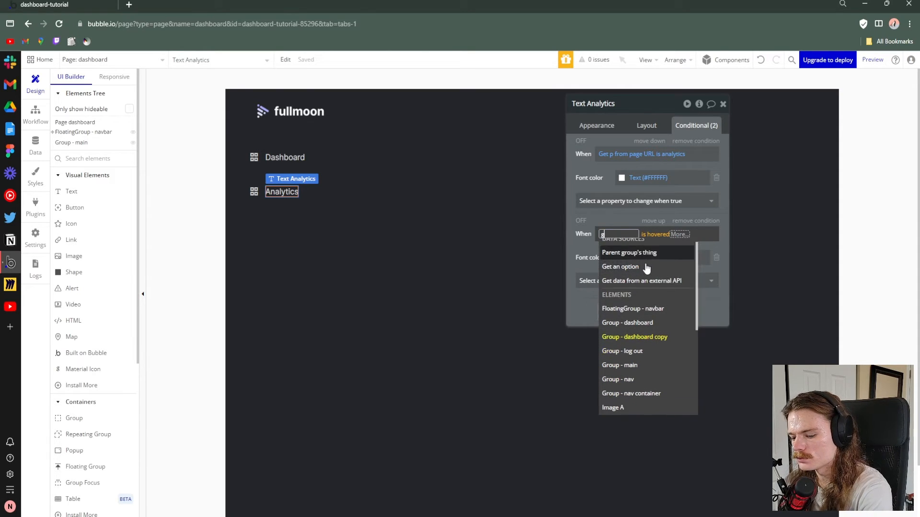
text(roup)
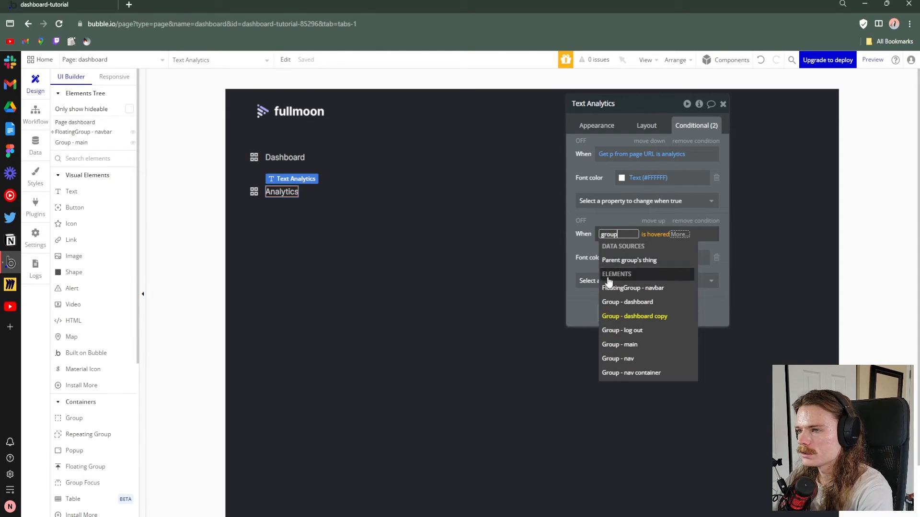
click(630, 317)
click(581, 222)
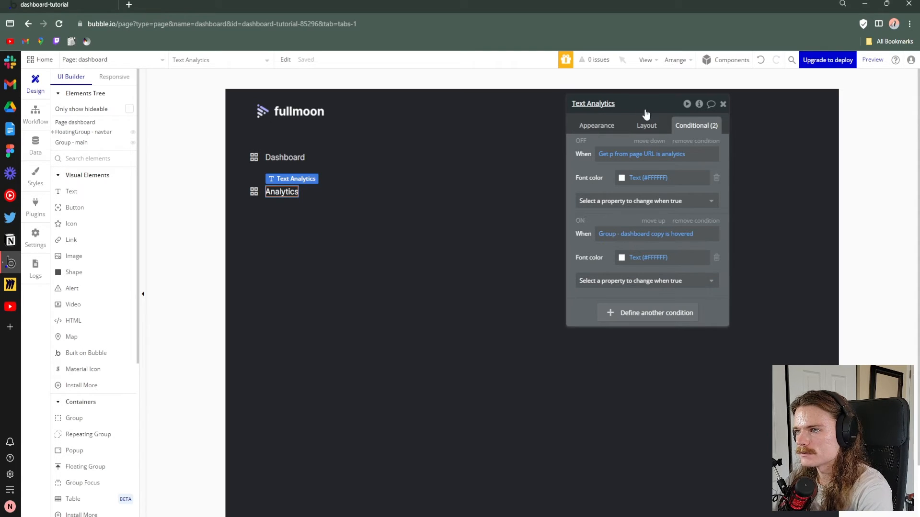
drag(646, 112, 657, 113)
Rename the duplicated nav group around the Analytics item as "Group - analytics"
click(344, 200)
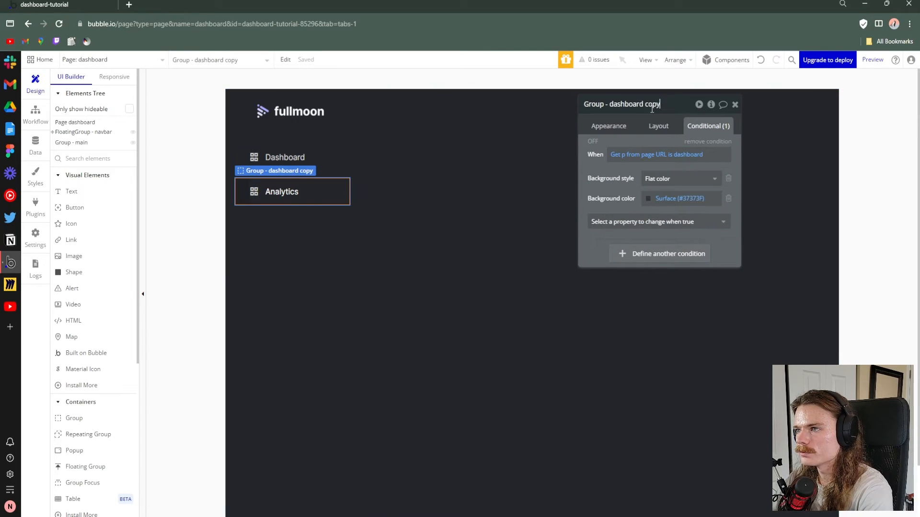
text(analytics)
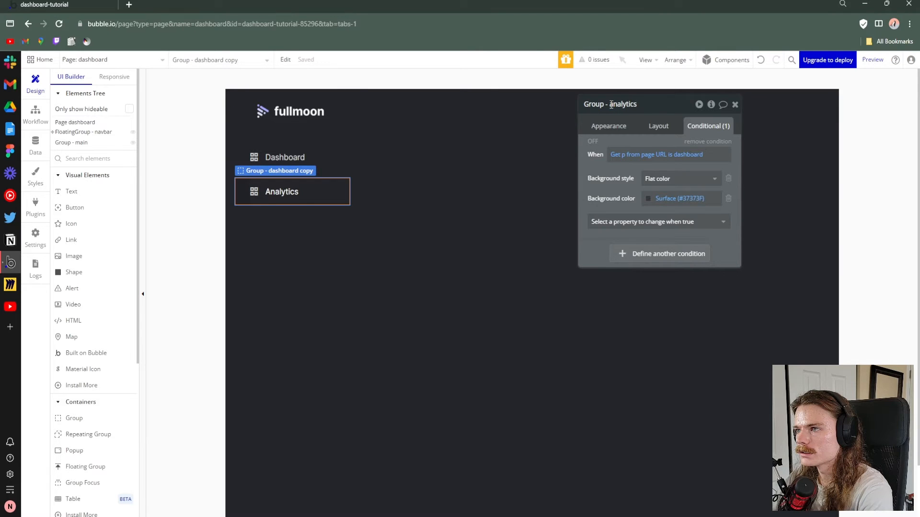
key(Return)
drag(660, 109, 635, 116)
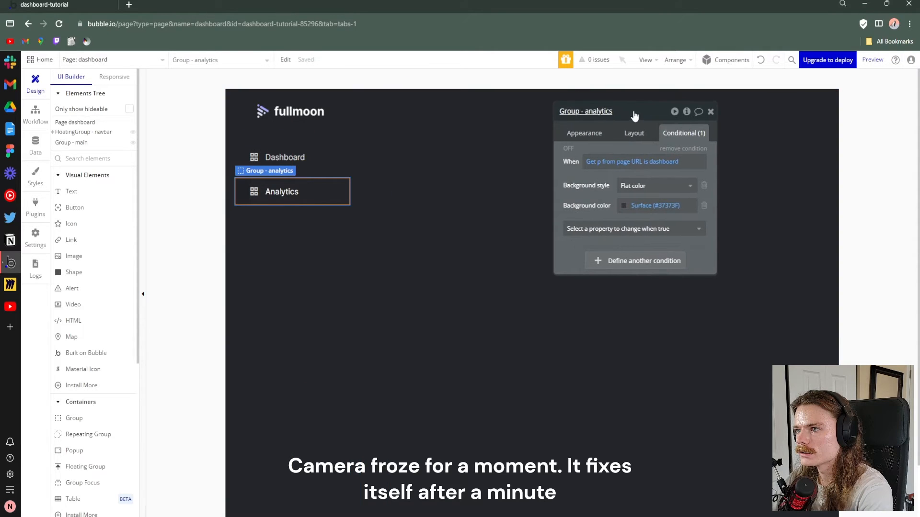
Change the condition of Group - analytics to apply when the URL parameter p is "analytics"
click(667, 163)
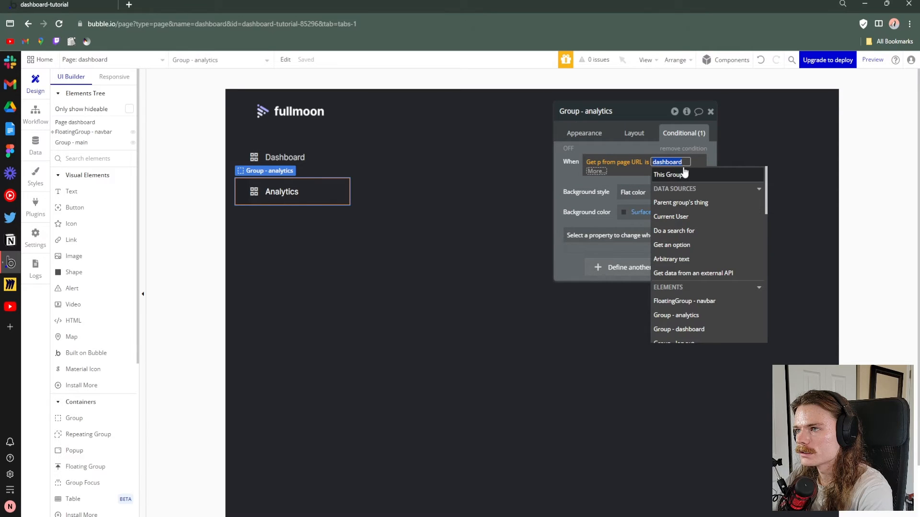
text(analytics)
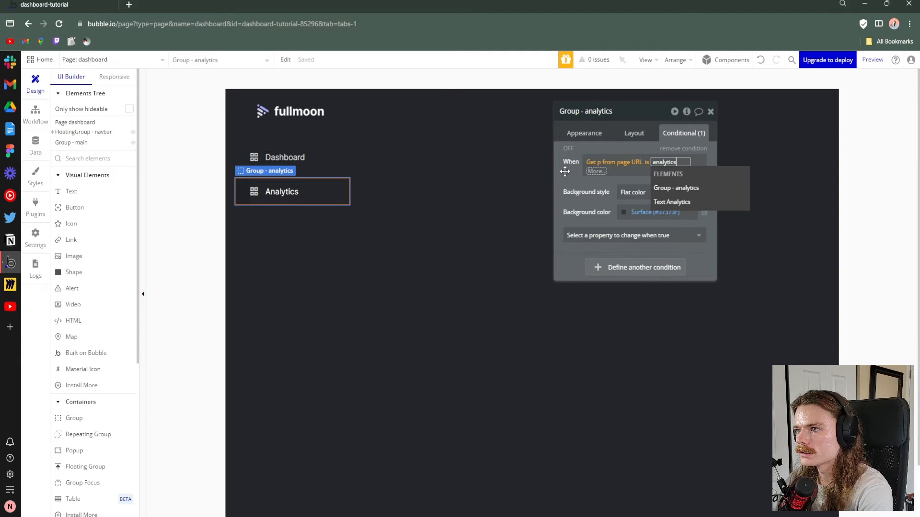
key(Return)
drag(640, 117, 642, 104)
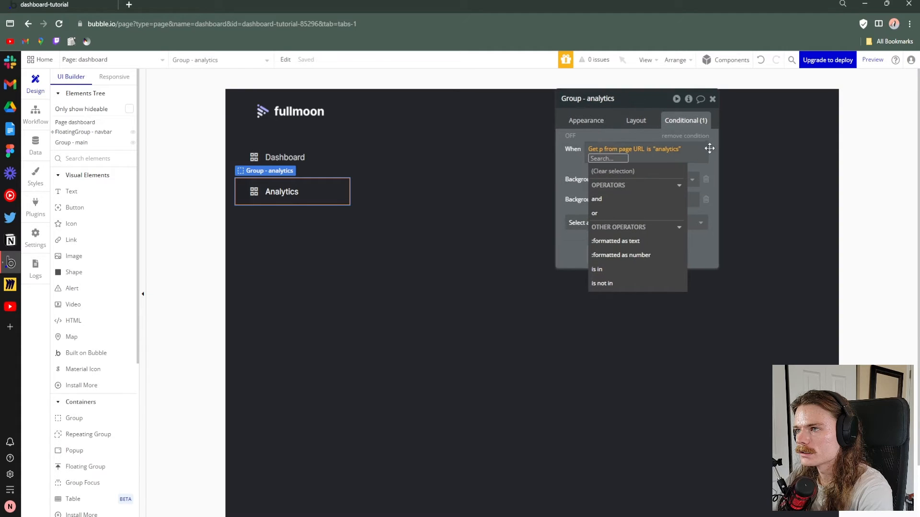
click(711, 150)
Change the first condition of the Analytics item's icon to apply when the URL parameter p is "analytics"
click(258, 192)
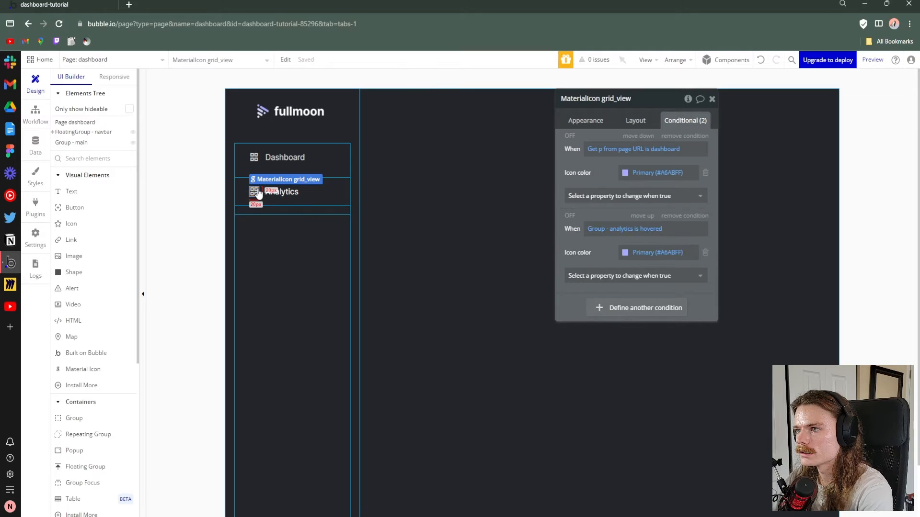
click(661, 149)
text(analyrt)
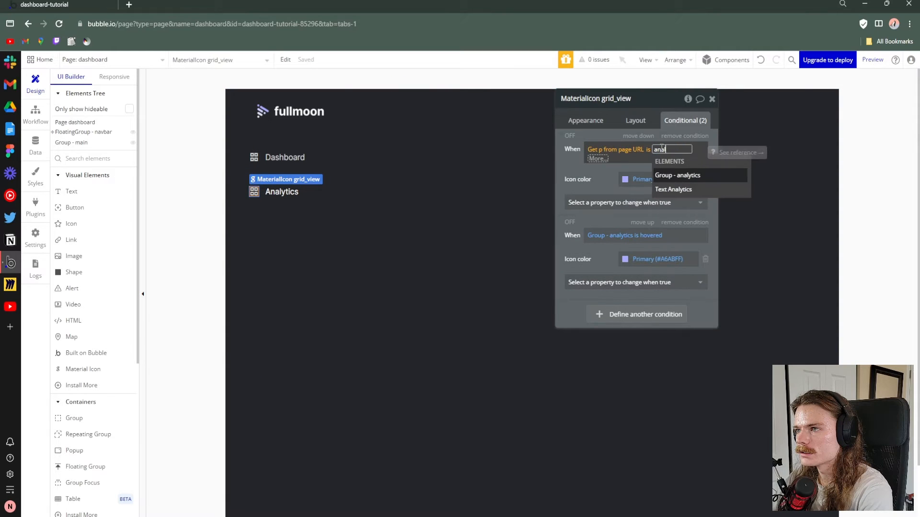
key(BackSpace)
key(BackSpace)
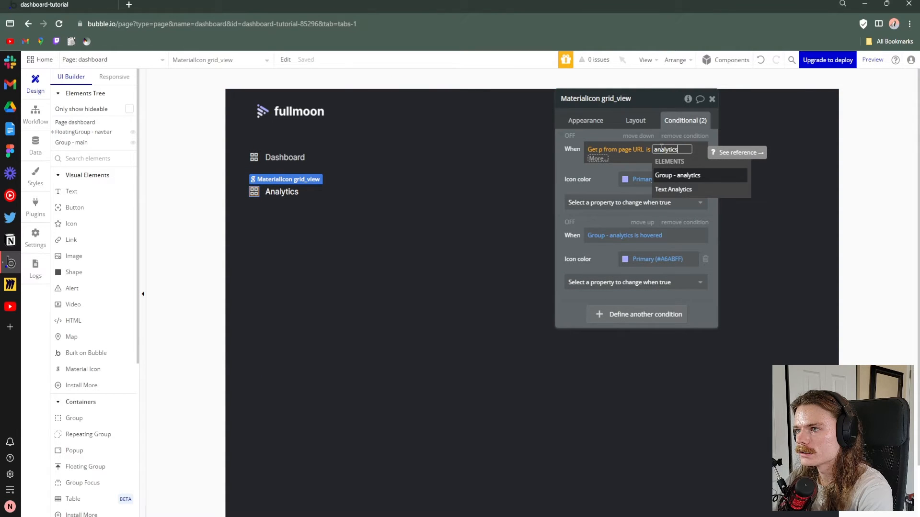
click(573, 163)
click(562, 161)
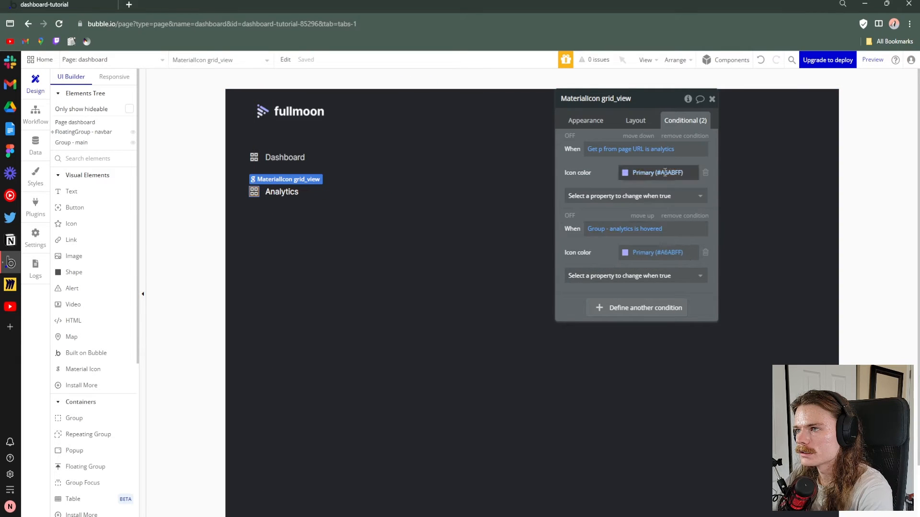
Create a click workflow for Group - analytics with a Go to page action that has dashboard as its destination
click(301, 200)
click(613, 214)
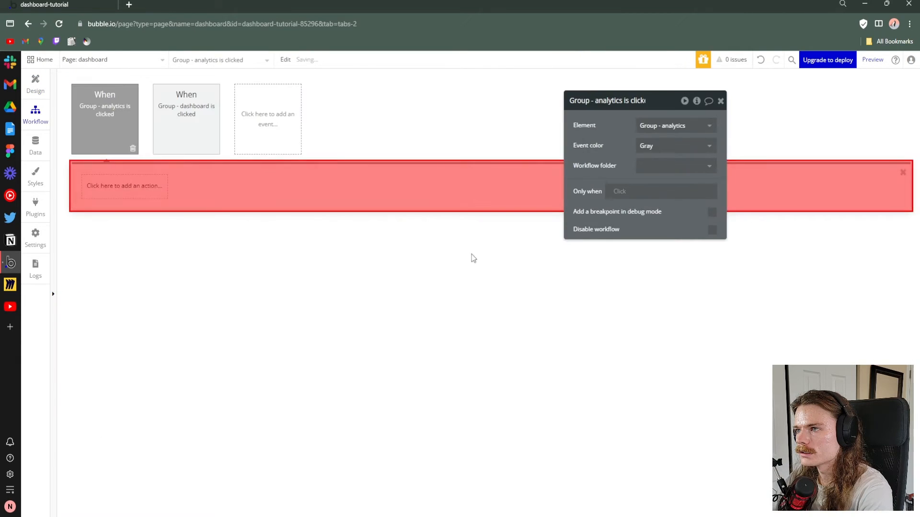
click(96, 190)
mouse_move(117, 248)
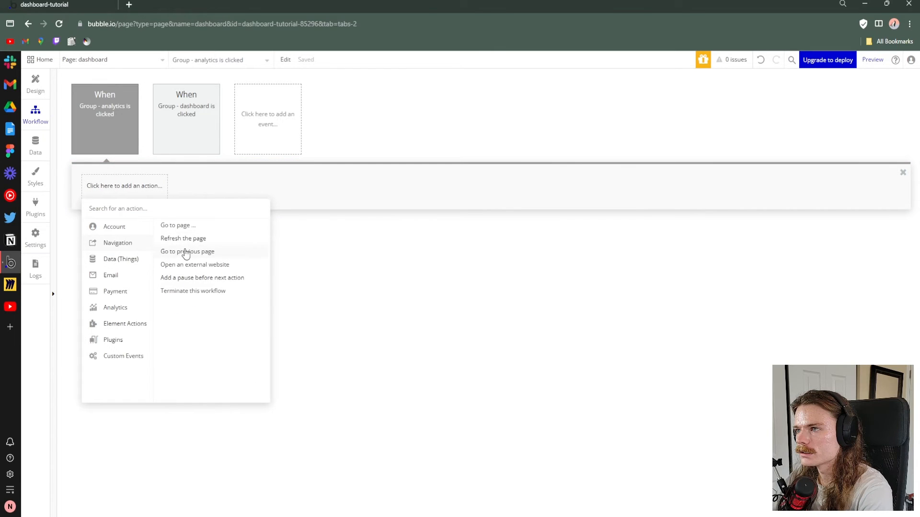
click(189, 227)
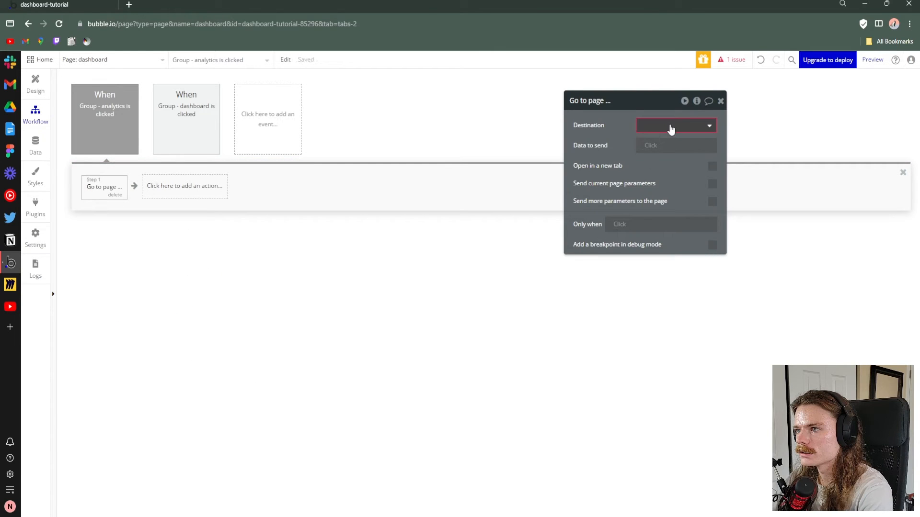
click(670, 127)
click(654, 156)
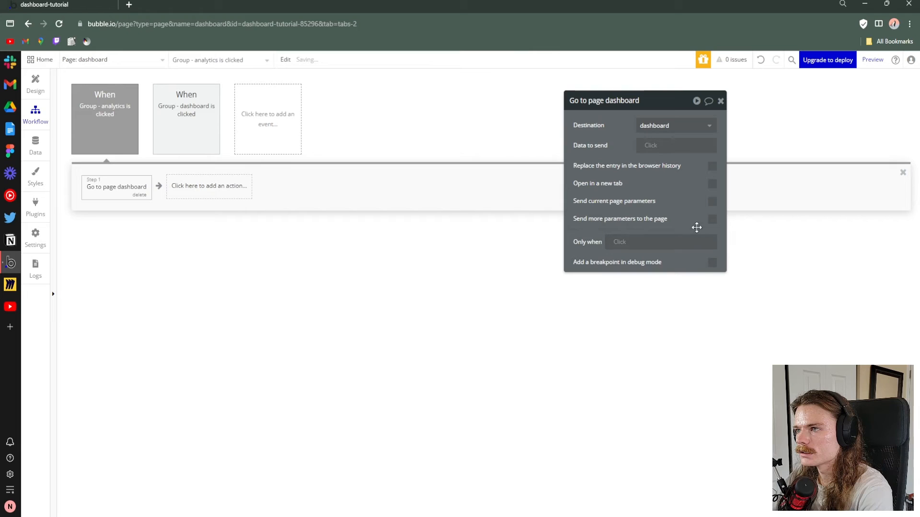
Send an extra parameter with key p and value "analytics" in the Go to page action, and close its settings
click(712, 219)
click(660, 249)
click(600, 243)
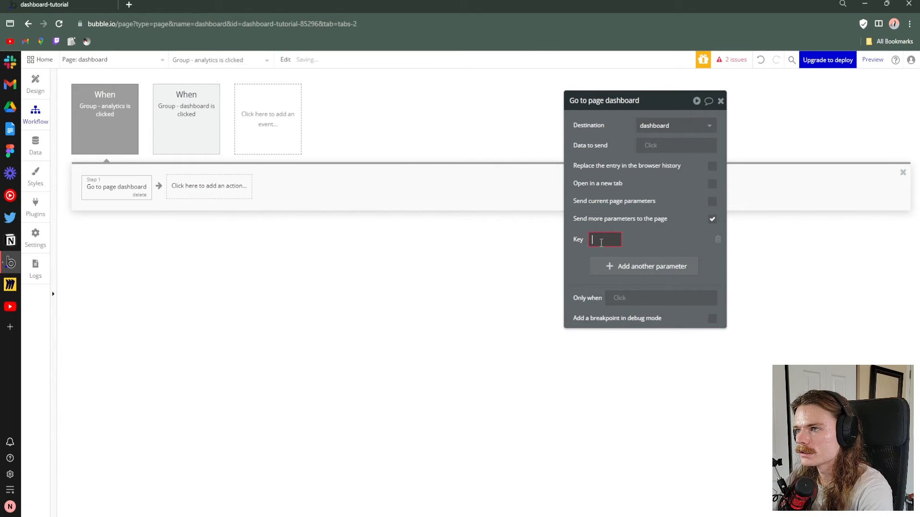
text(p)
click(659, 238)
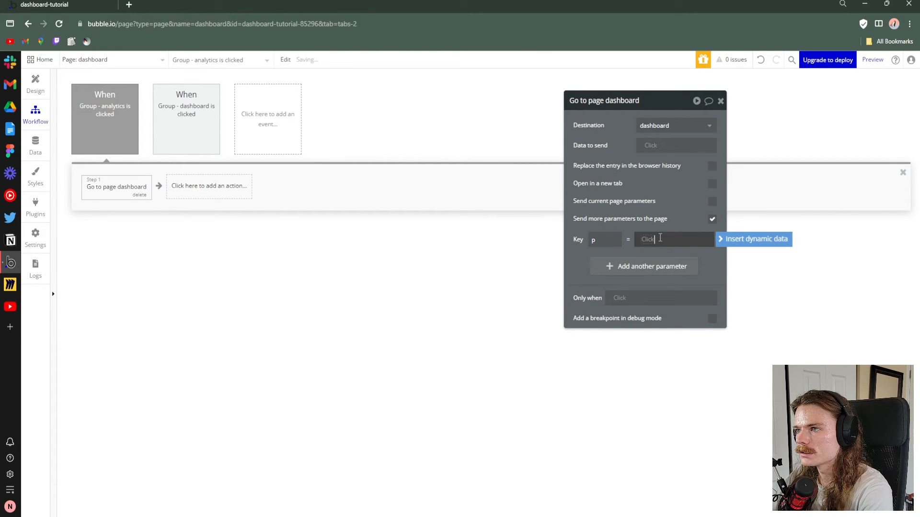
click(605, 221)
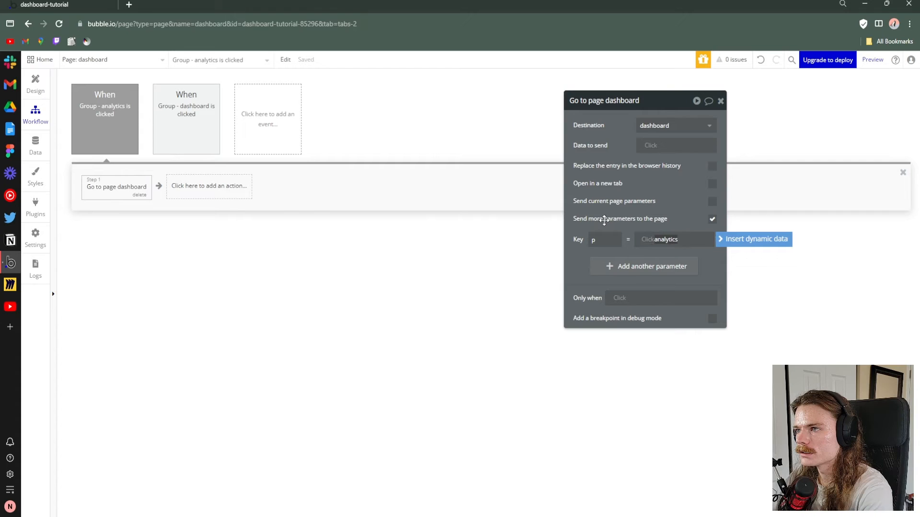
click(722, 101)
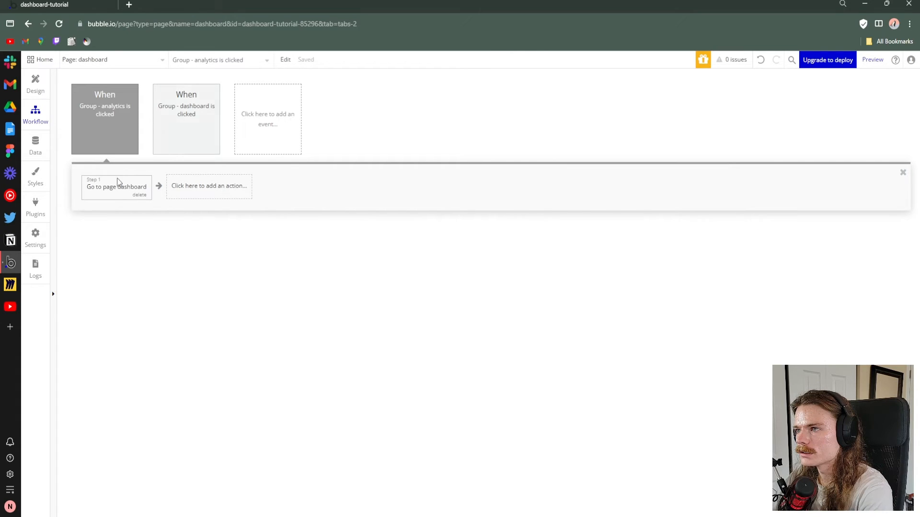
Refresh the preview, switch between the Dashboard and Analytics nav items to test their selected states, and return to the Bubble editor
click(52, 3)
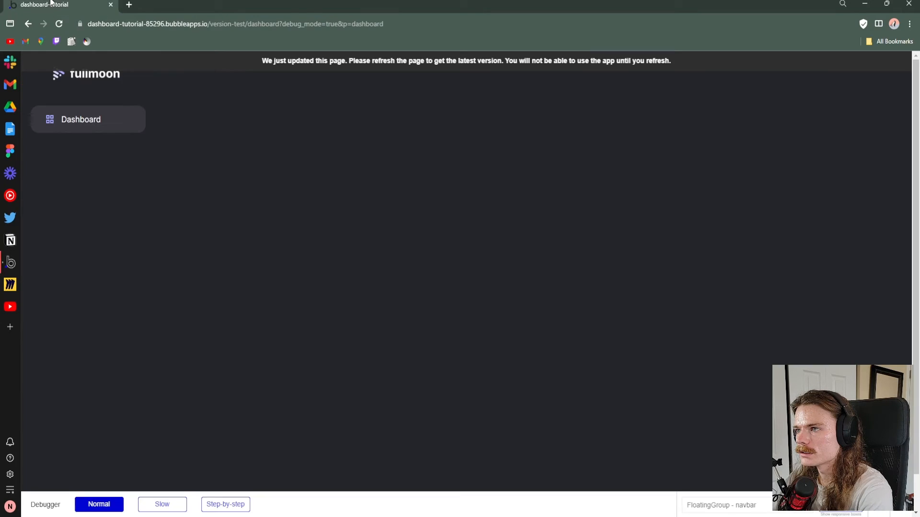
click(249, 68)
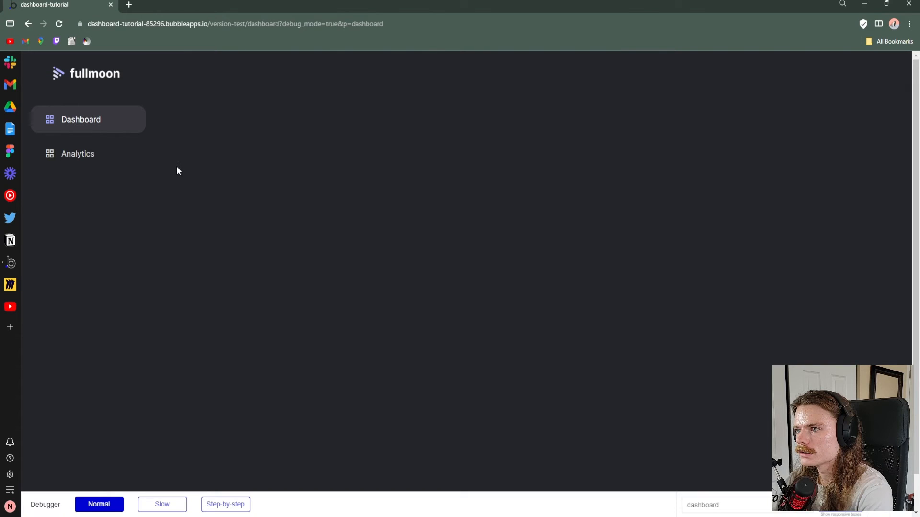
click(113, 162)
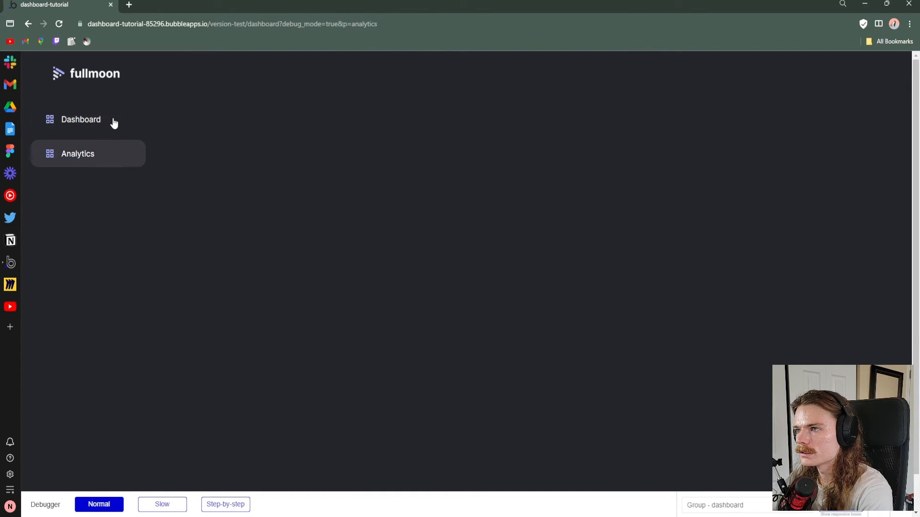
click(113, 122)
click(121, 158)
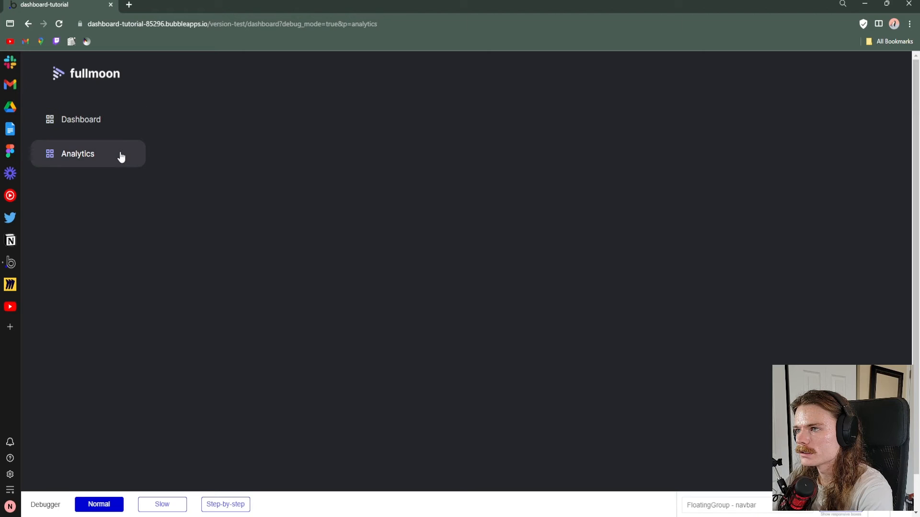
click(120, 125)
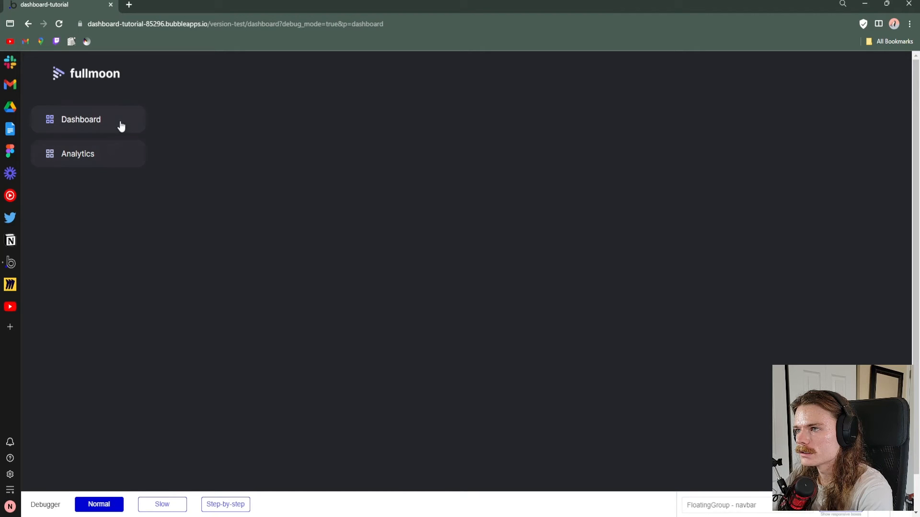
click(119, 154)
key(alt+Tab)
Replace the Analytics item's grid icon with the query_stats icon
click(255, 192)
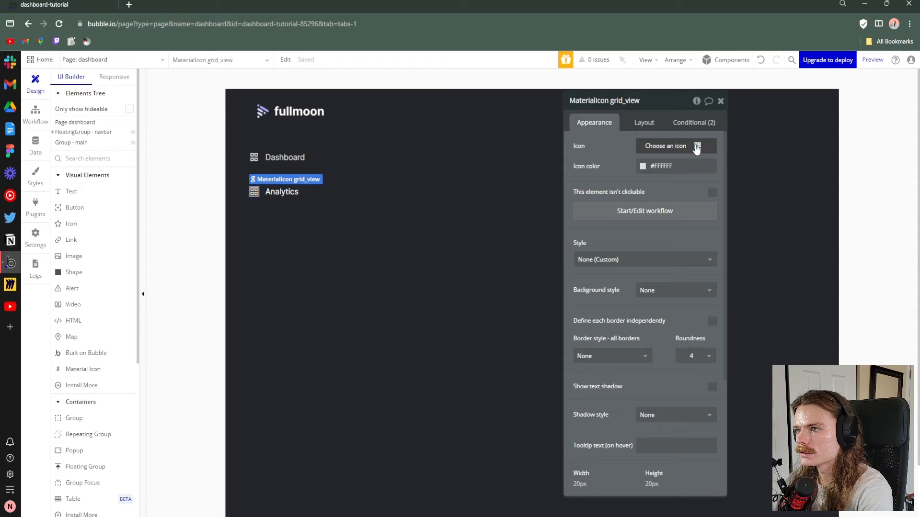
click(679, 147)
text(analy)
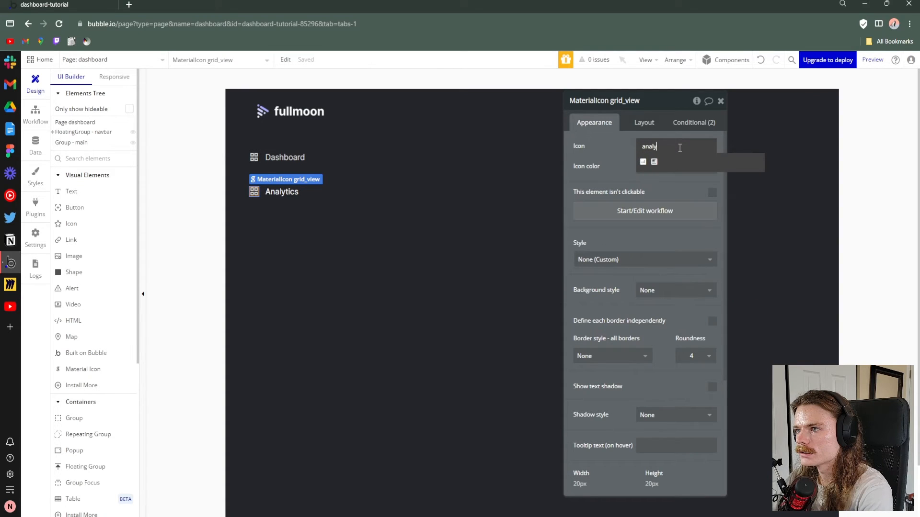
key(BackSpace)
key(BackSpace)
key(BackSpace)
key(BackSpace)
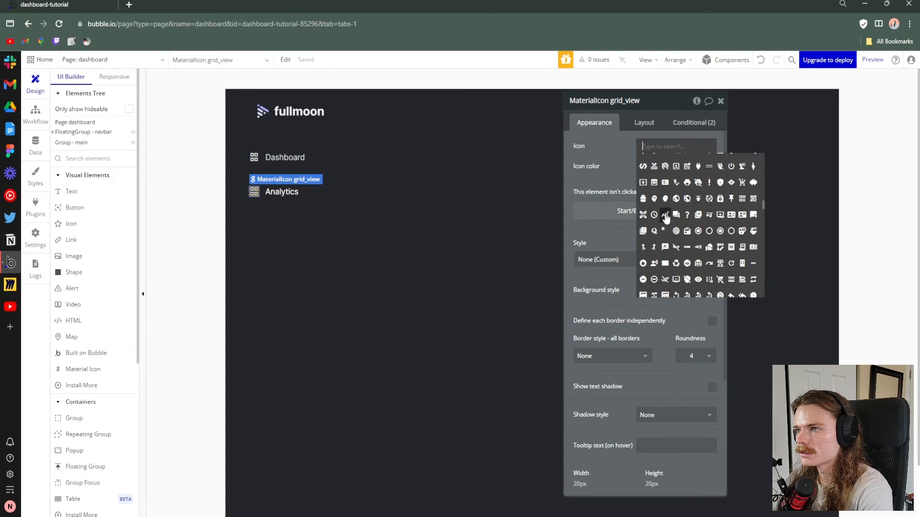
click(665, 215)
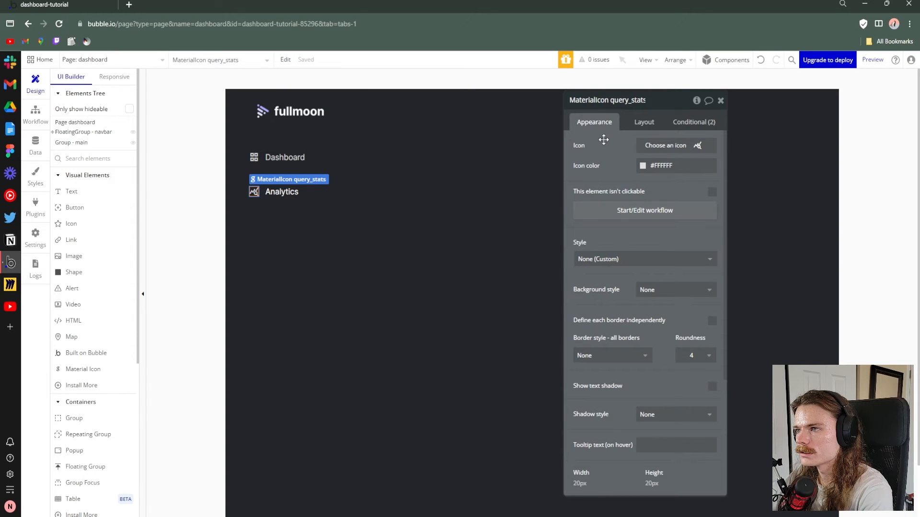
Check the Analytics icon's conditions and the appearance settings of Group - analytics
click(680, 125)
click(312, 202)
scroll(326, 262, down, 2)
scroll(325, 262, up, 2)
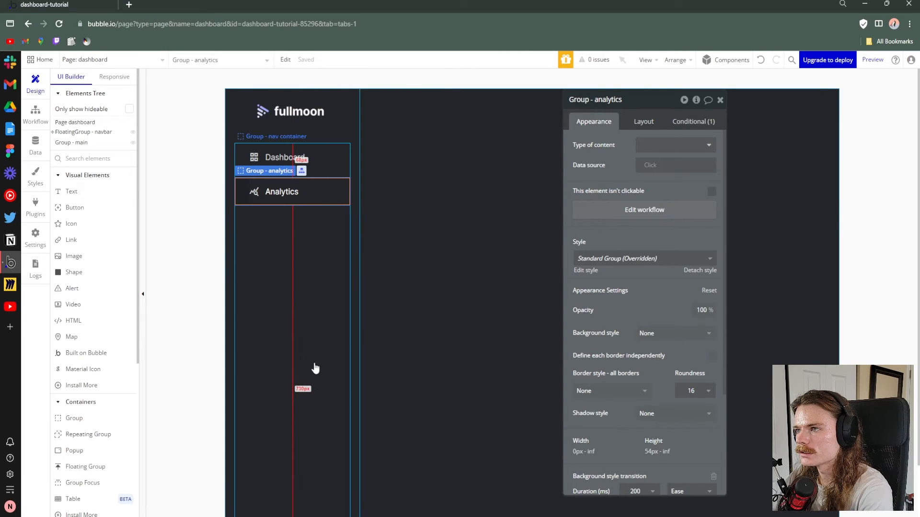
drag(657, 98, 647, 88)
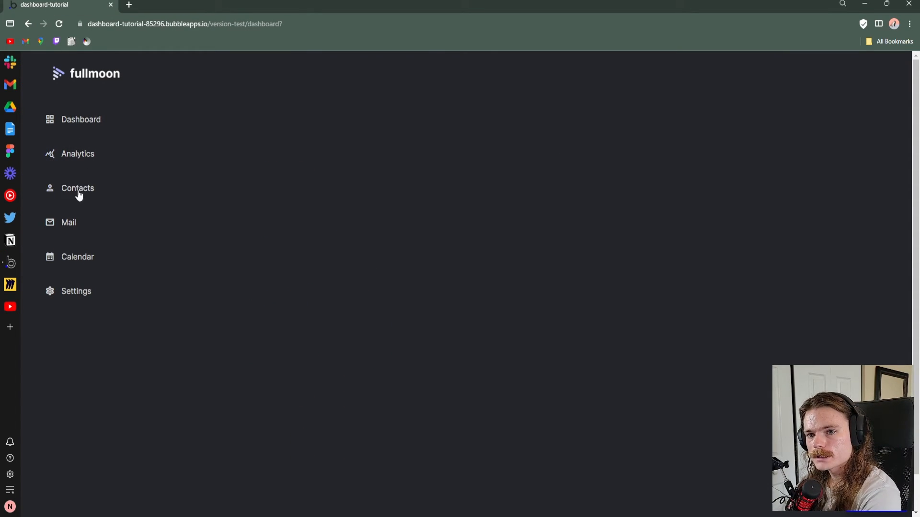
Test the selected state of the Calendar nav item in the preview
click(87, 259)
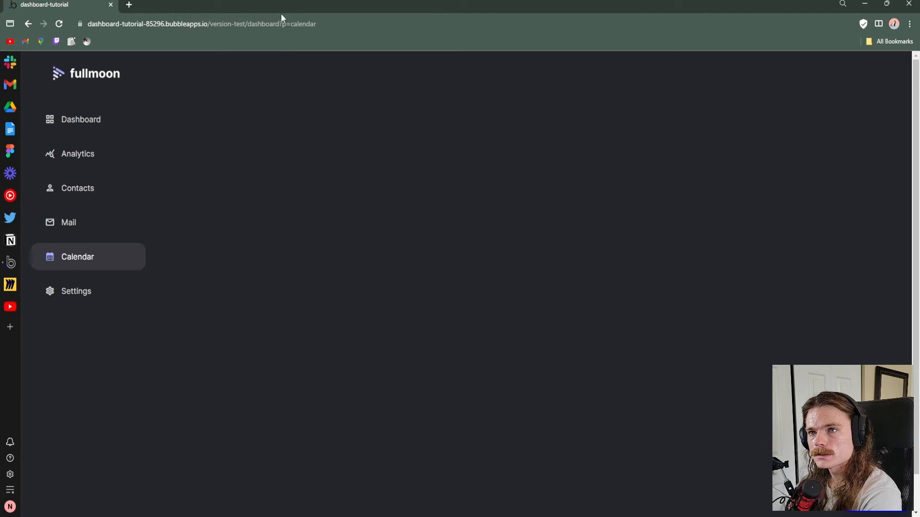
Highlight the p=calendar parameter in the preview's URL and test the selected states of the nav items from Dashboard to Settings
drag(282, 24, 316, 24)
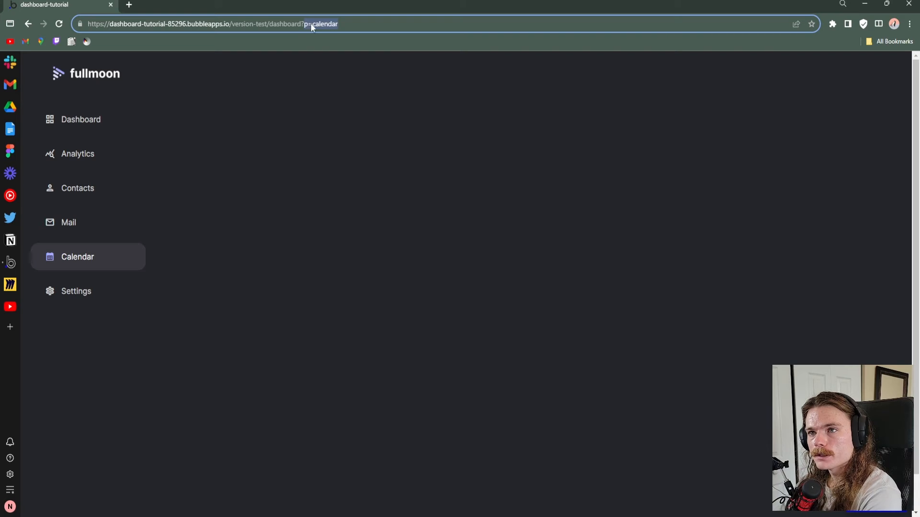
click(103, 216)
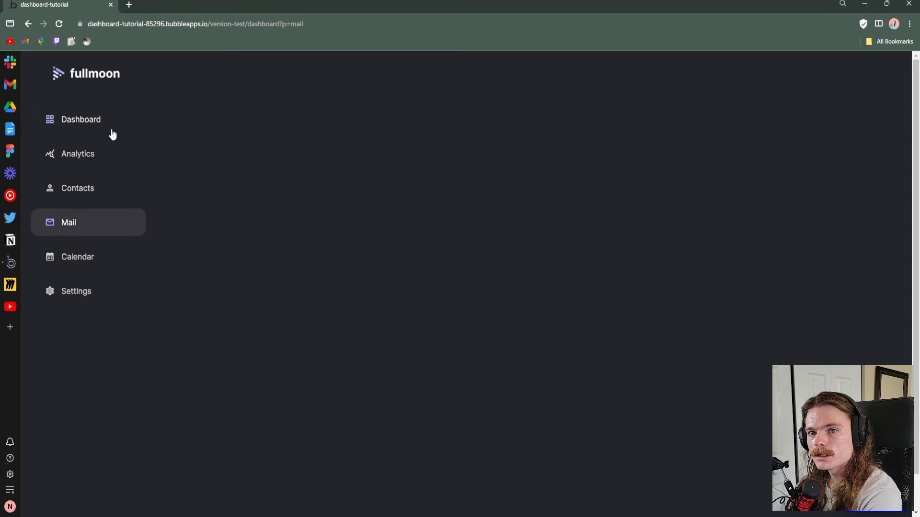
click(110, 128)
click(109, 158)
click(115, 189)
click(97, 224)
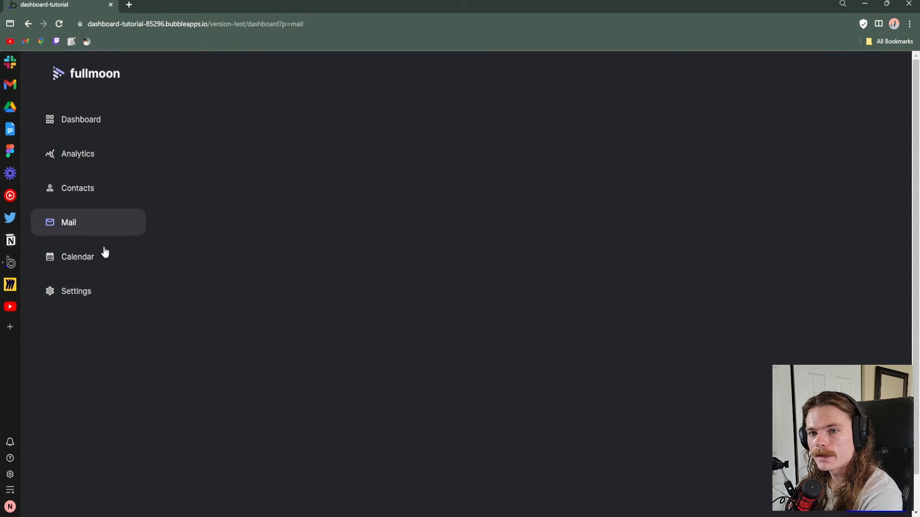
click(100, 292)
click(105, 257)
click(109, 221)
click(118, 184)
click(117, 154)
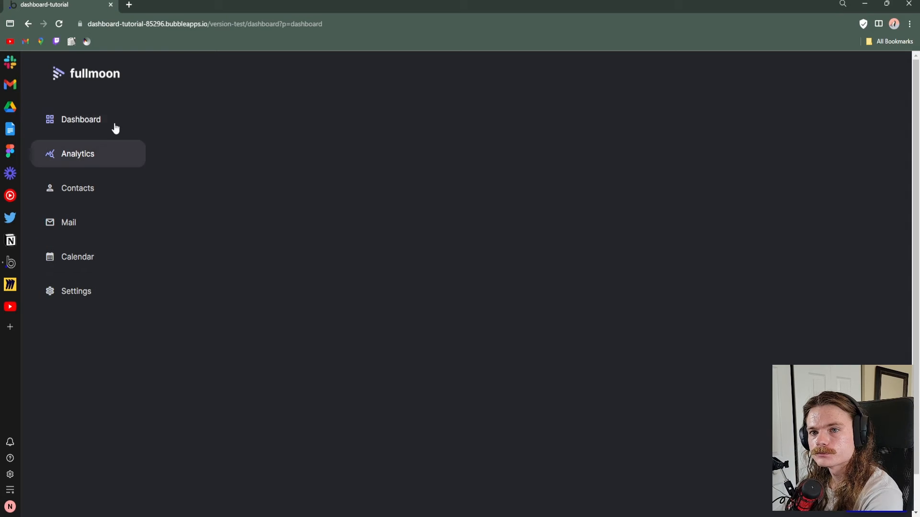
click(115, 127)
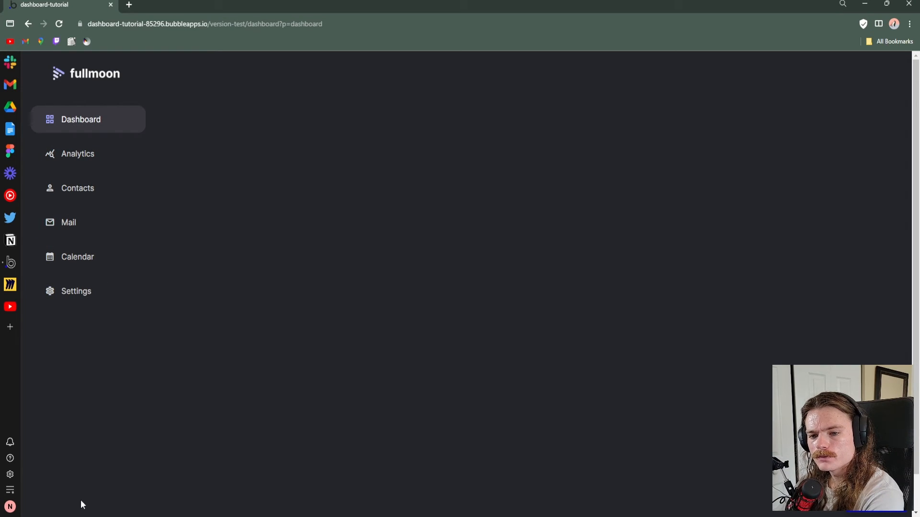
Retest the nav items' selected states in the preview, going from Settings up to Dashboard and back down to Calendar
click(78, 295)
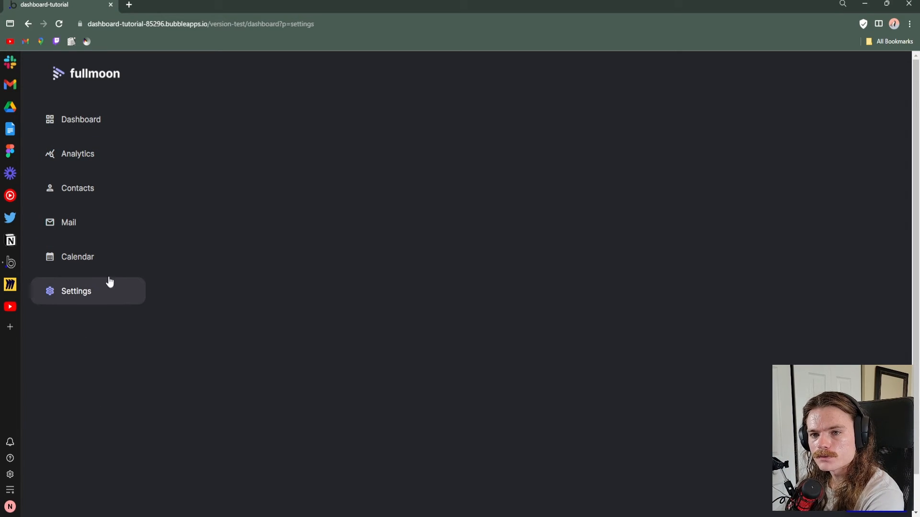
click(97, 265)
click(95, 232)
click(100, 195)
click(111, 156)
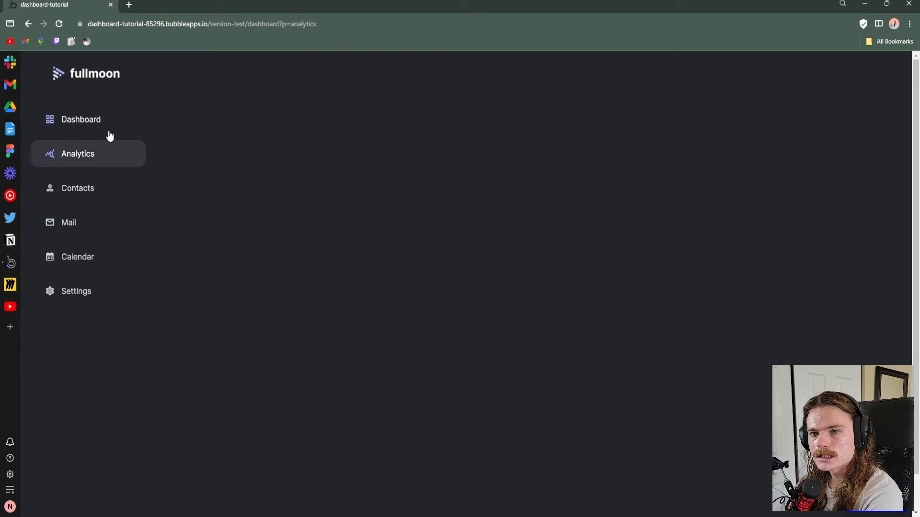
click(110, 134)
click(108, 159)
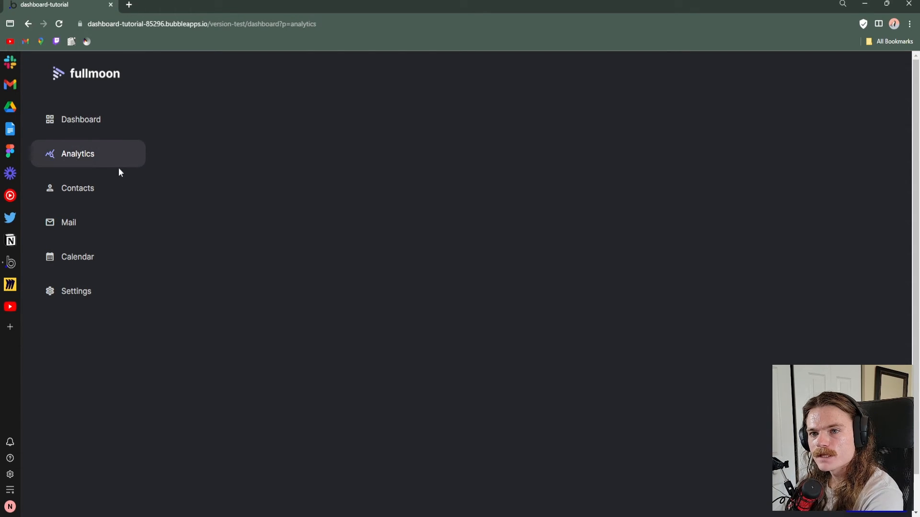
click(97, 192)
click(82, 225)
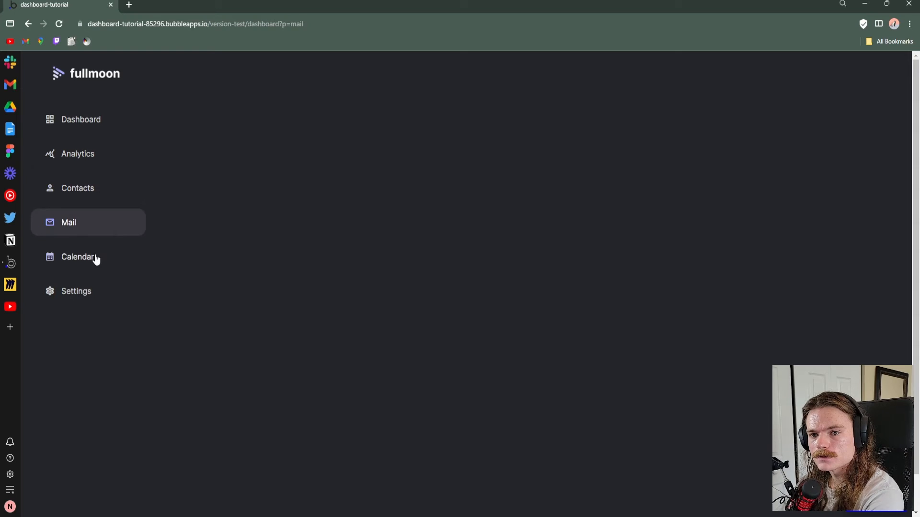
click(95, 257)
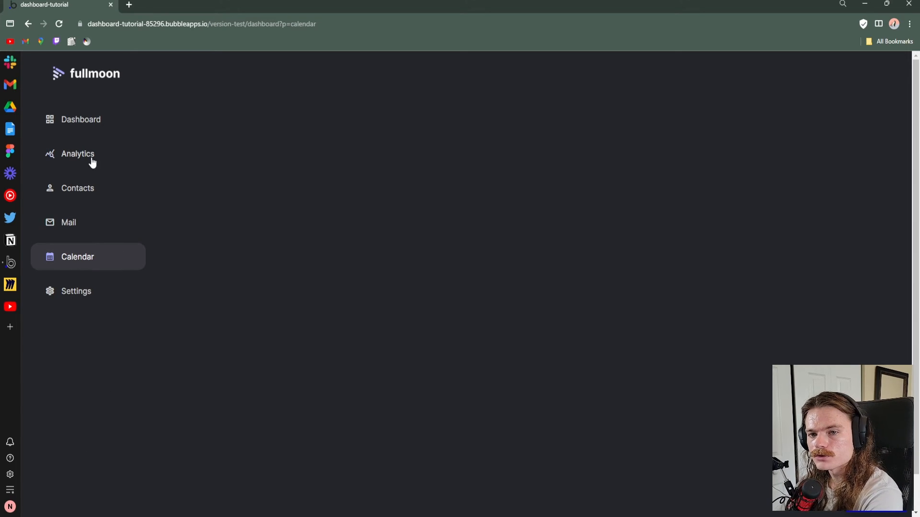
Return to the Bubble editor and copy the Settings icon and text from Group - settings into Group - log out
click(11, 263)
shift+click(286, 246)
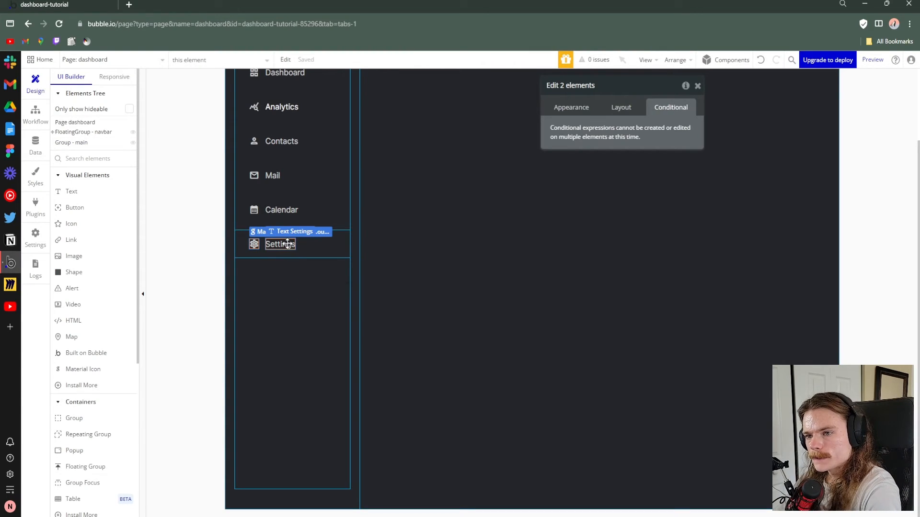
key(ctrl+c)
click(294, 479)
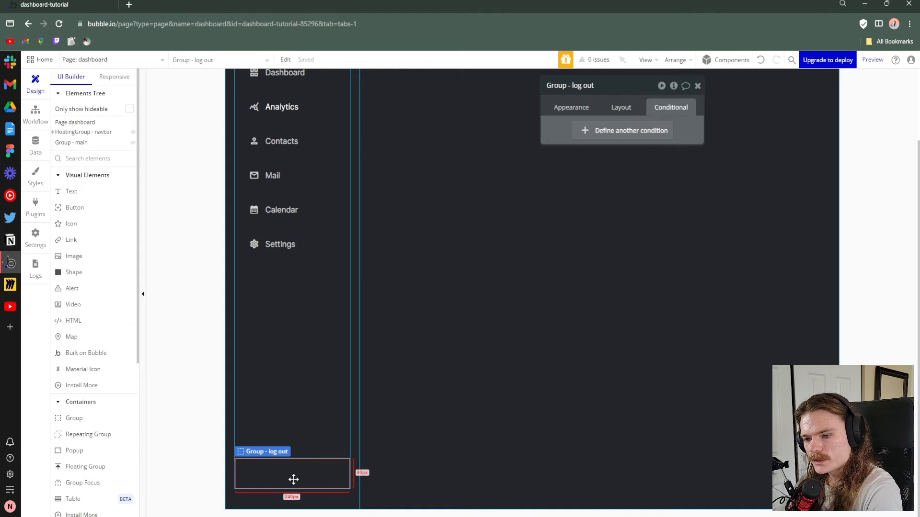
key(ctrl+v)
Set Group - log out to a Row container layout with gap spacing and a 14 px column gap, matching Group - settings
click(304, 475)
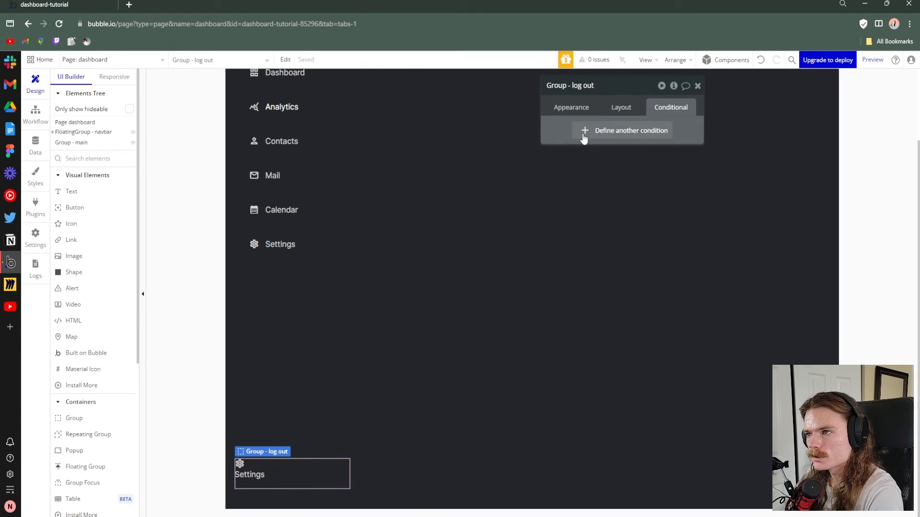
click(619, 107)
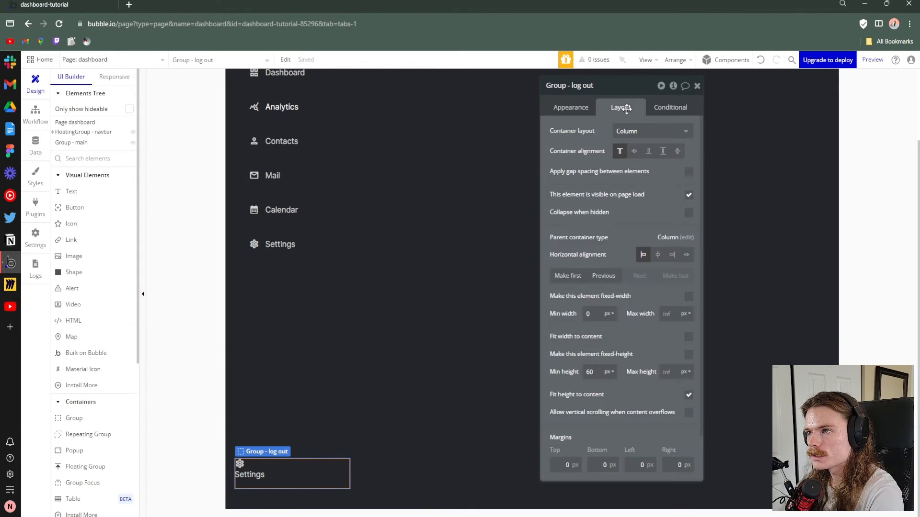
click(637, 130)
click(623, 193)
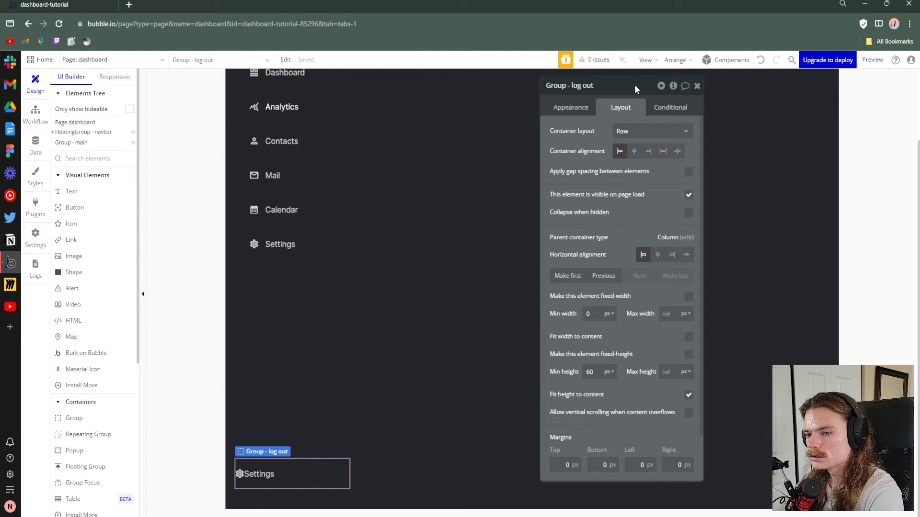
click(690, 175)
click(326, 241)
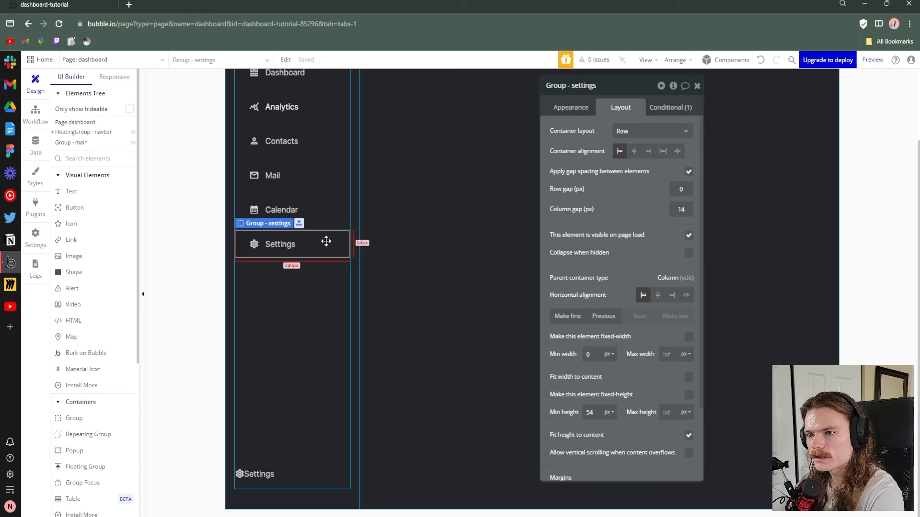
click(304, 475)
click(677, 210)
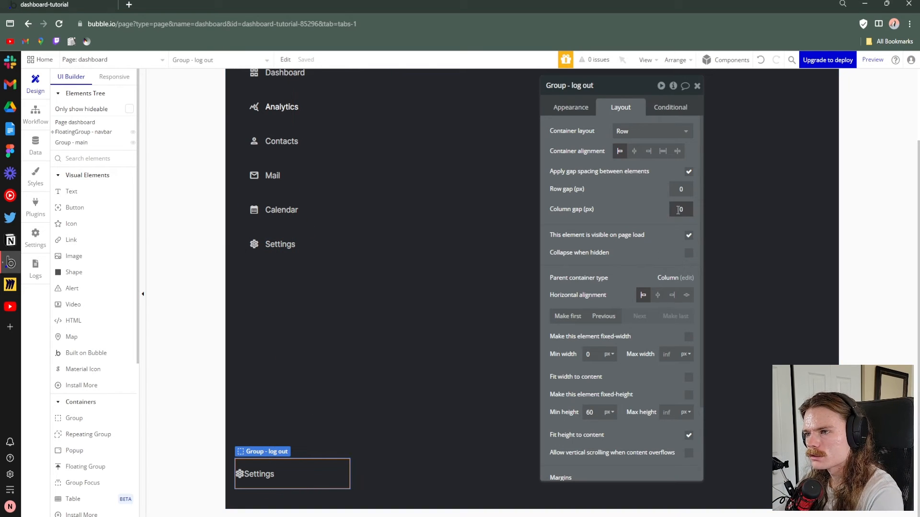
click(645, 189)
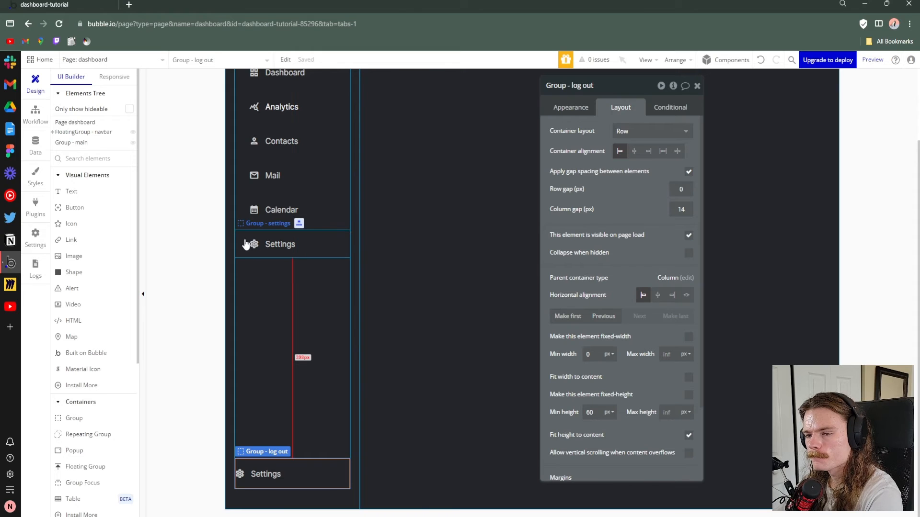
Check the padding of Group - settings and give Group - log out the same left padding of 30 px
click(245, 244)
scroll(584, 365, down, 2)
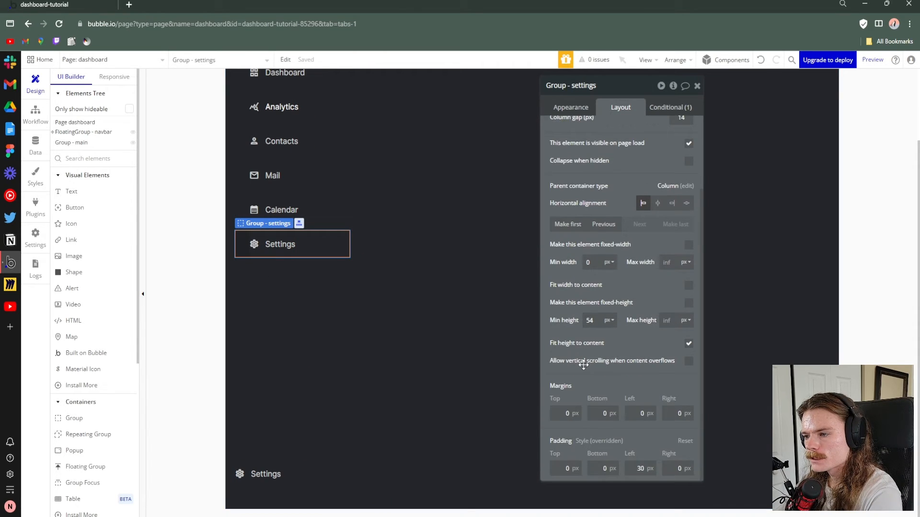
click(314, 472)
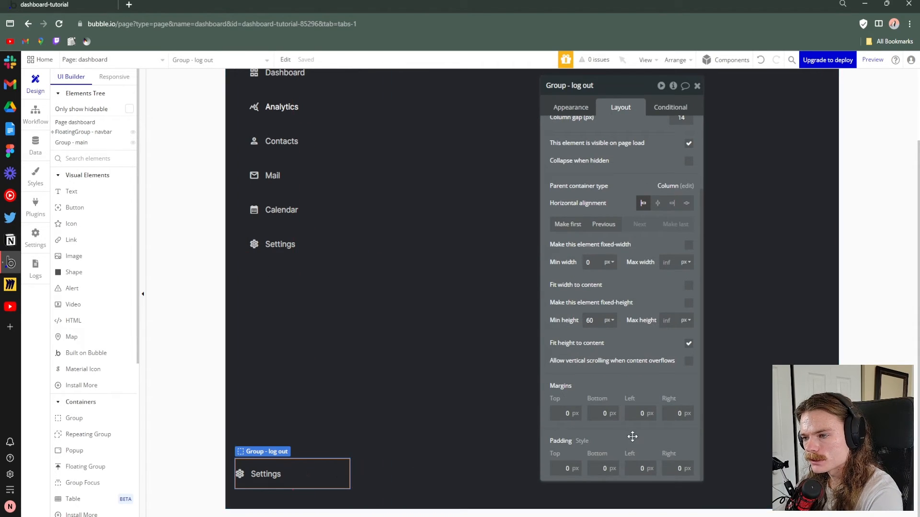
click(310, 247)
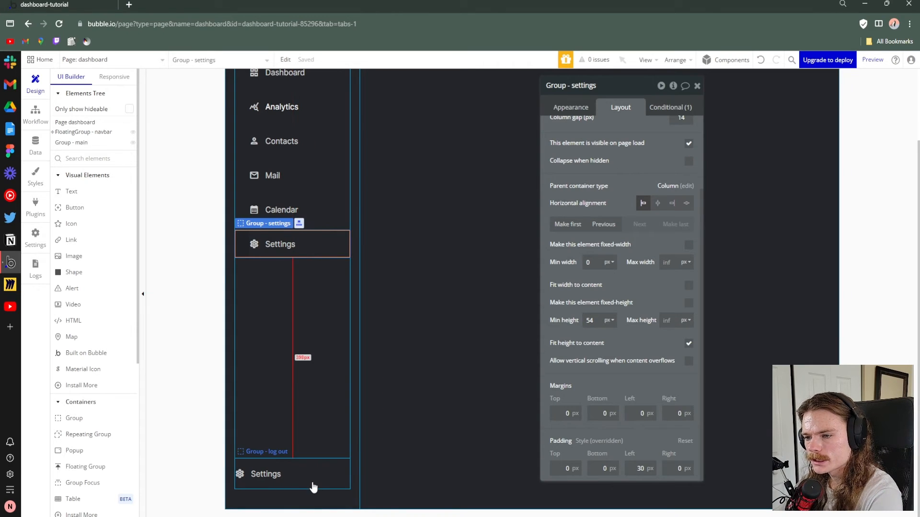
click(312, 483)
click(645, 469)
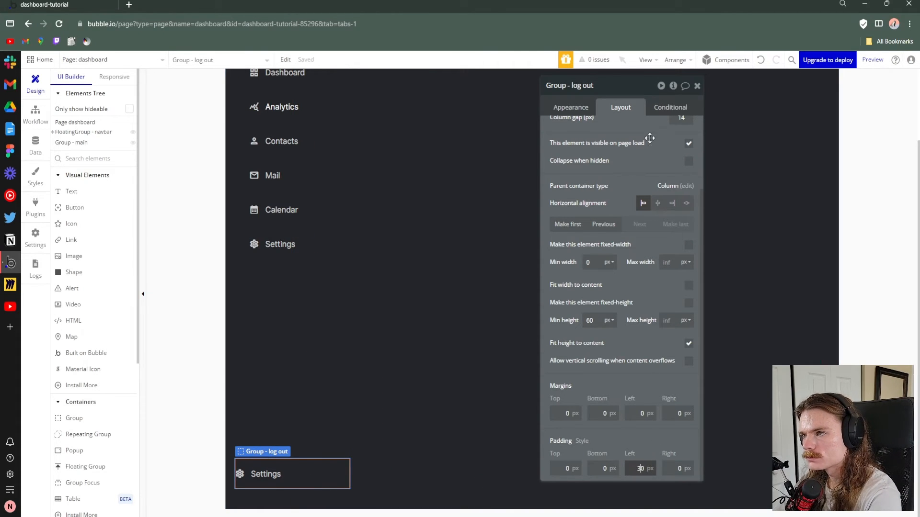
drag(649, 138, 595, 121)
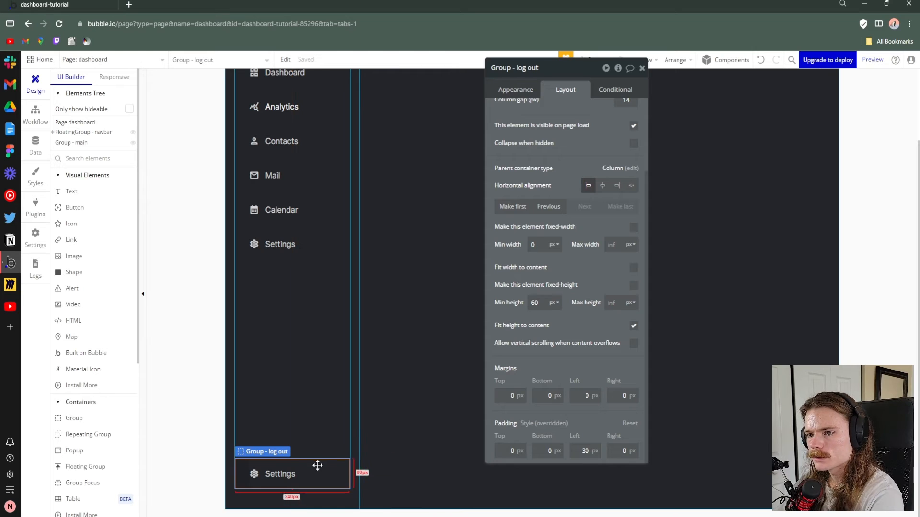
Remove both conditions from the copied Settings text in Group - log out
click(276, 475)
click(616, 91)
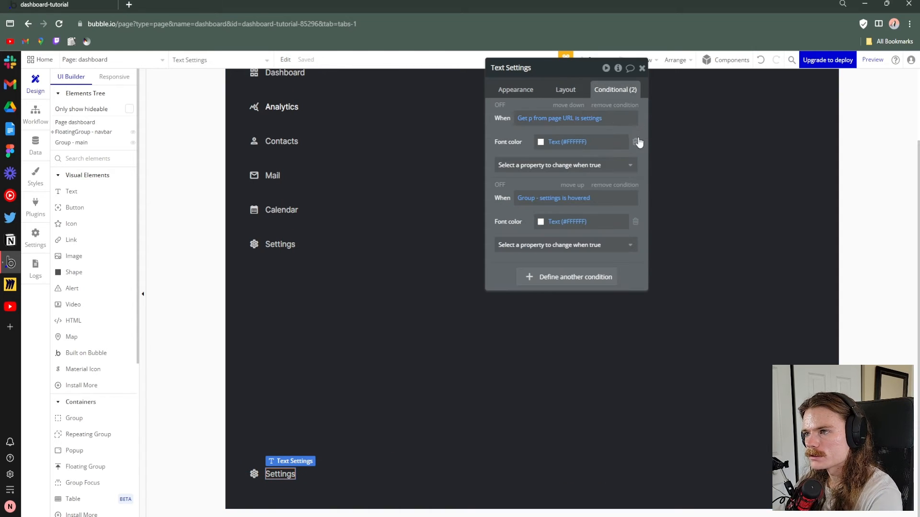
click(636, 141)
click(617, 105)
click(616, 104)
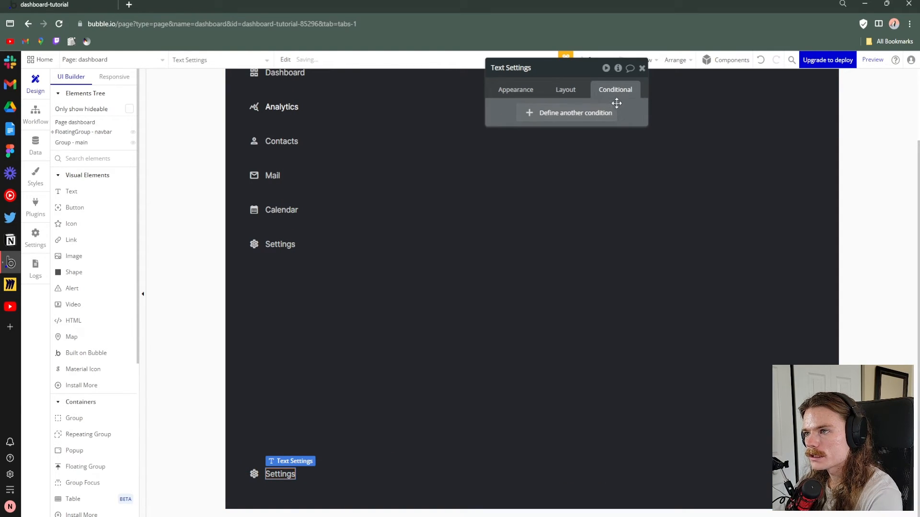
Remove all conditions from the copied settings icon in Group - log out
click(254, 474)
click(623, 108)
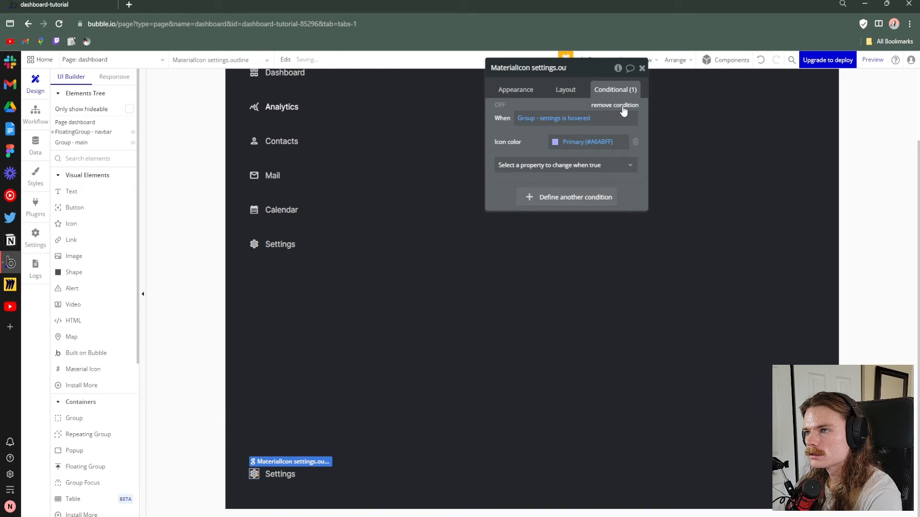
click(623, 108)
click(523, 74)
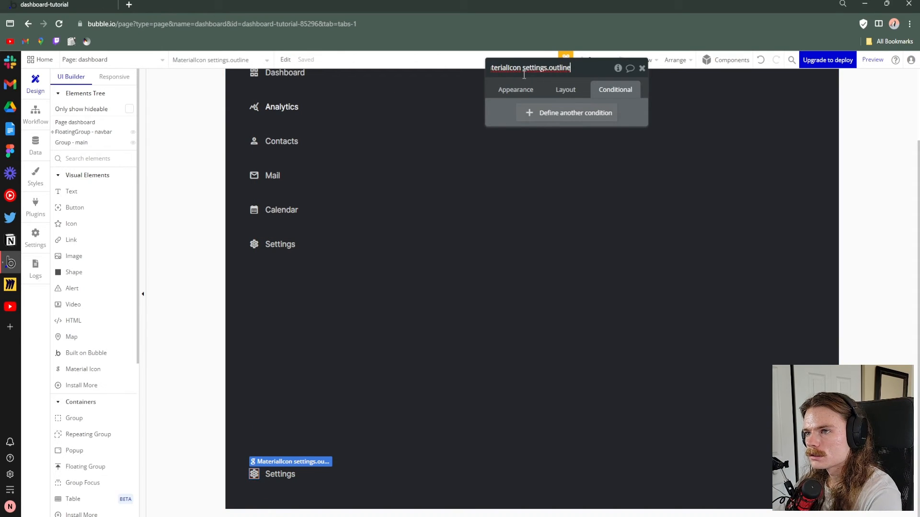
Set the opacity of the #FFFFFF icon color to 100% for the icon in Group - log out
click(515, 90)
click(594, 133)
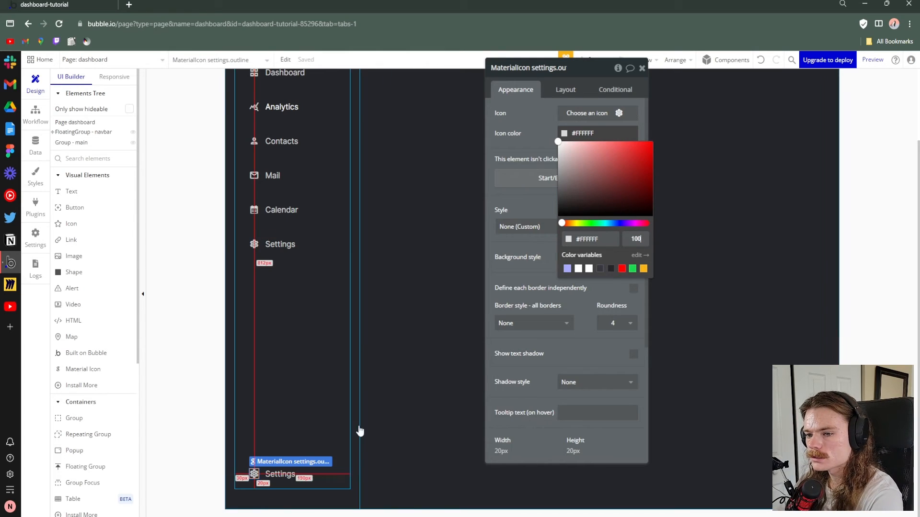
click(533, 243)
Set the opacity of the font color to 100% for the Settings text in Group - log out
click(291, 476)
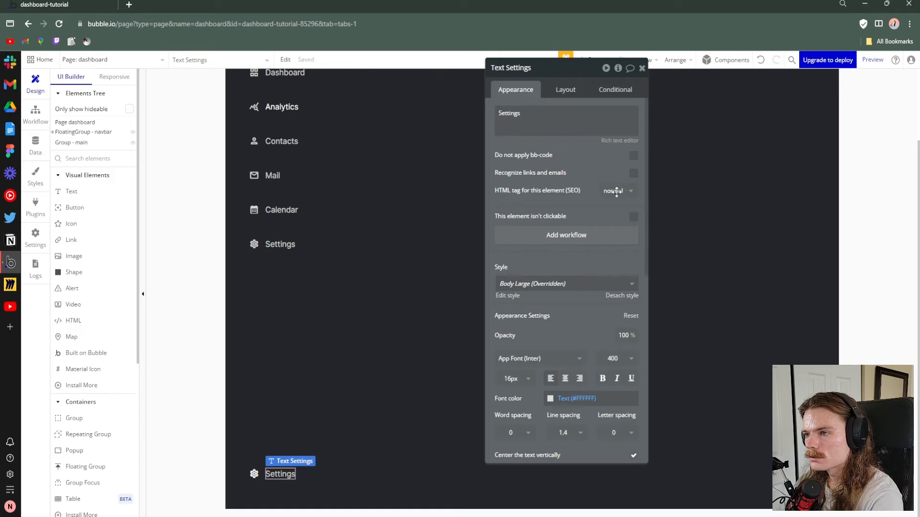
scroll(549, 331, down, 1)
scroll(549, 331, down, 1)
click(570, 348)
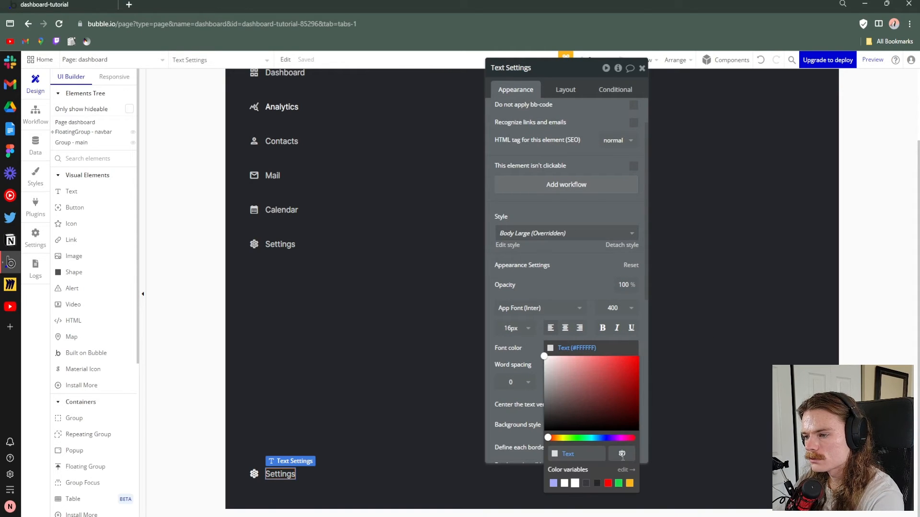
key(Return)
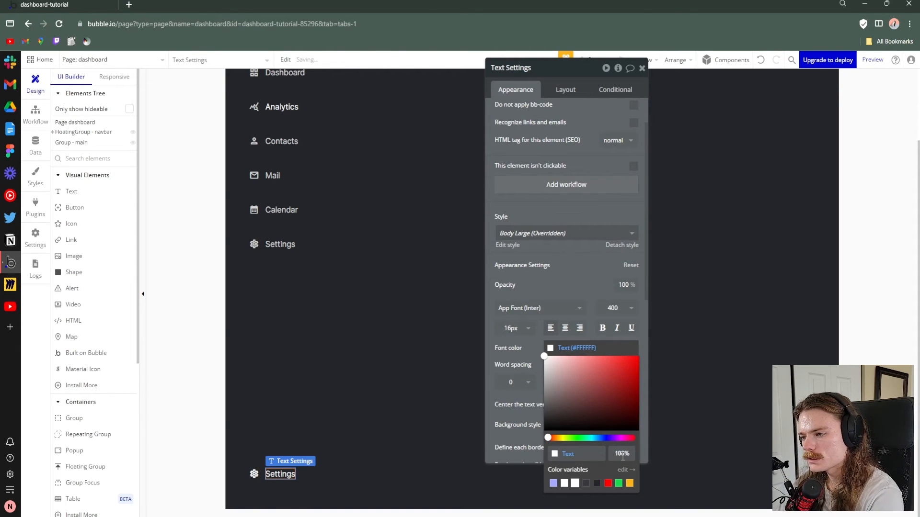
Change the text in Group - log out to "Log Out"
click(285, 476)
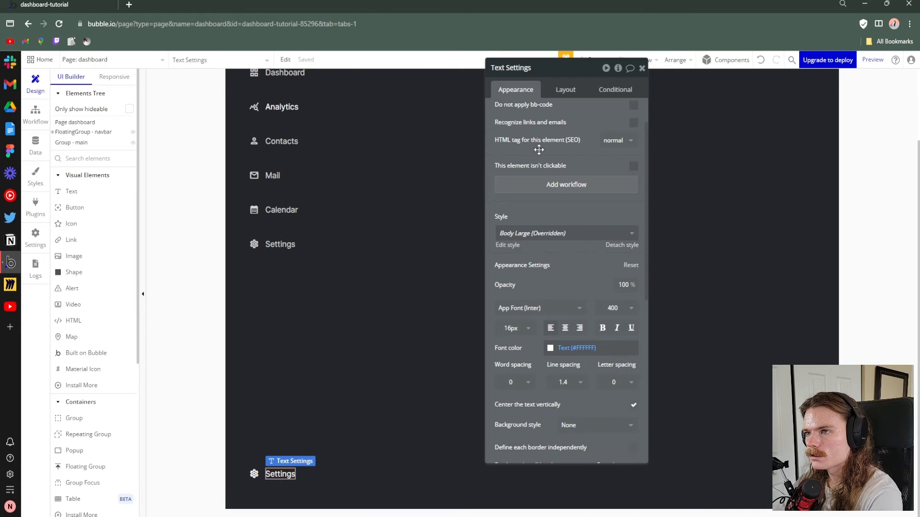
scroll(535, 130, up, 2)
double_click(539, 121)
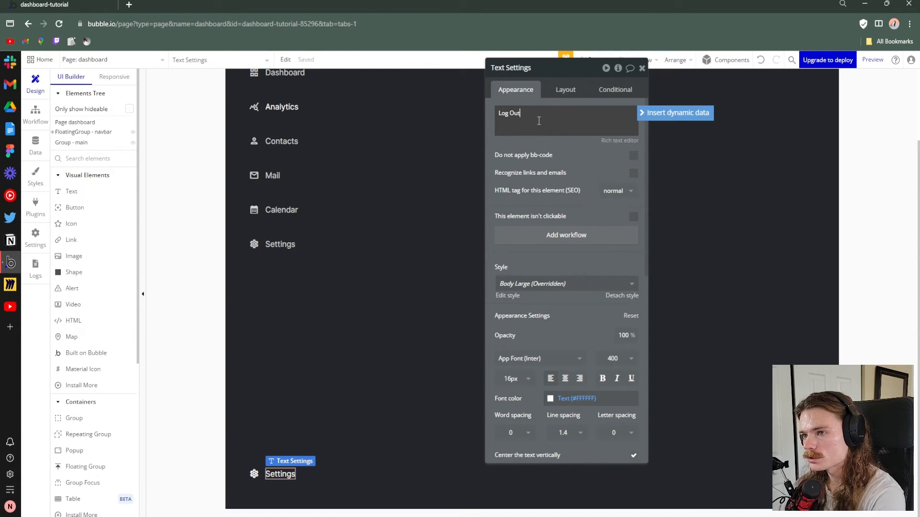
Replace the settings icon in Group - log out with the first door-and-arrow icon found by searching for "log"
click(254, 473)
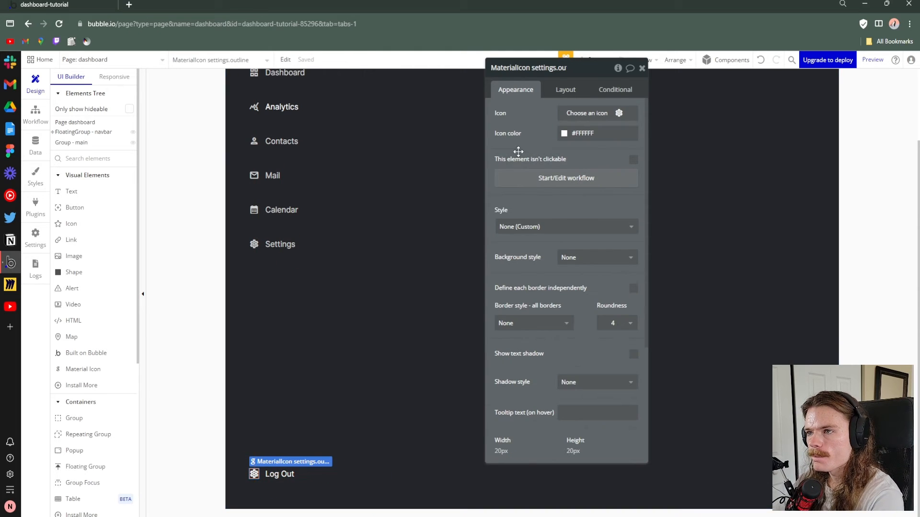
click(595, 113)
text(l)
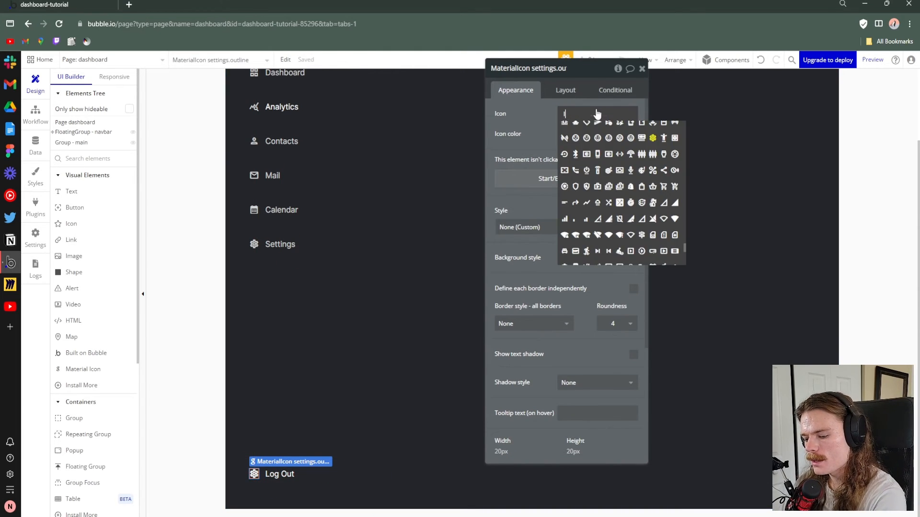
text(og)
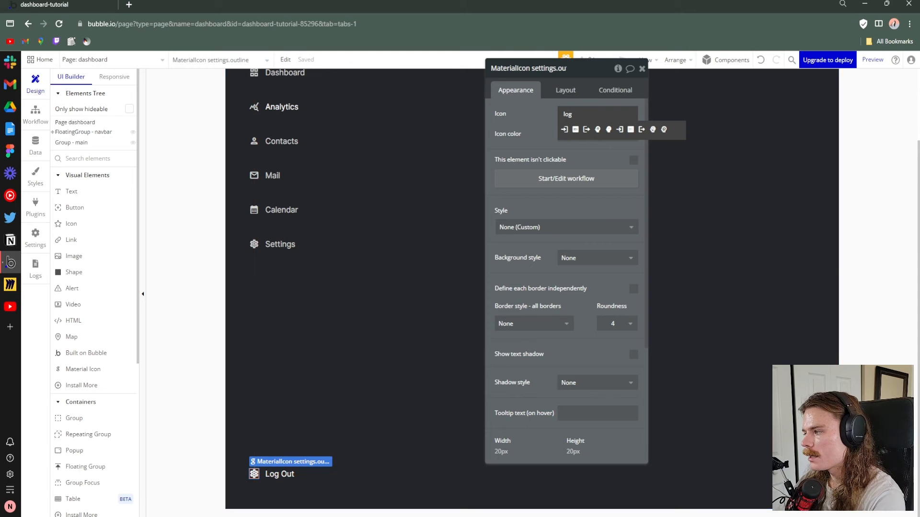
click(564, 129)
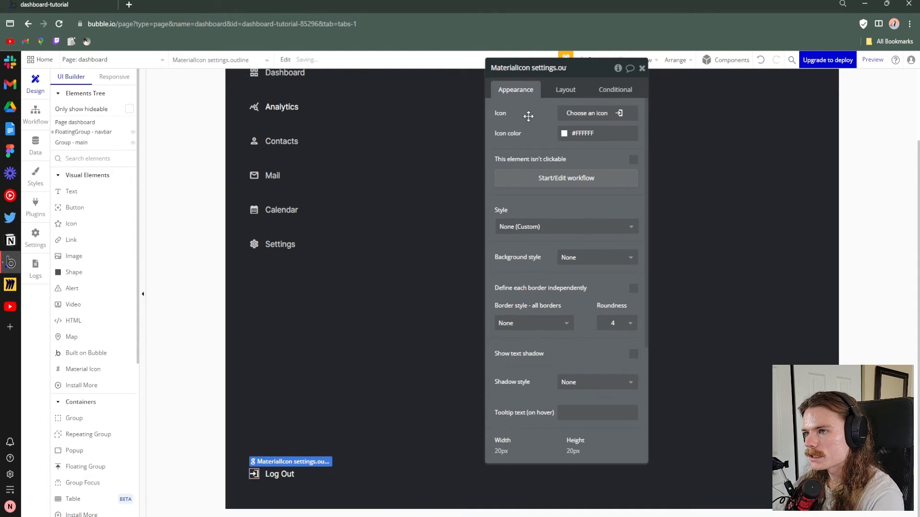
Create a workflow for when Group - log out is clicked, with the action "Log the user out"
drag(598, 71, 630, 74)
click(412, 334)
click(305, 400)
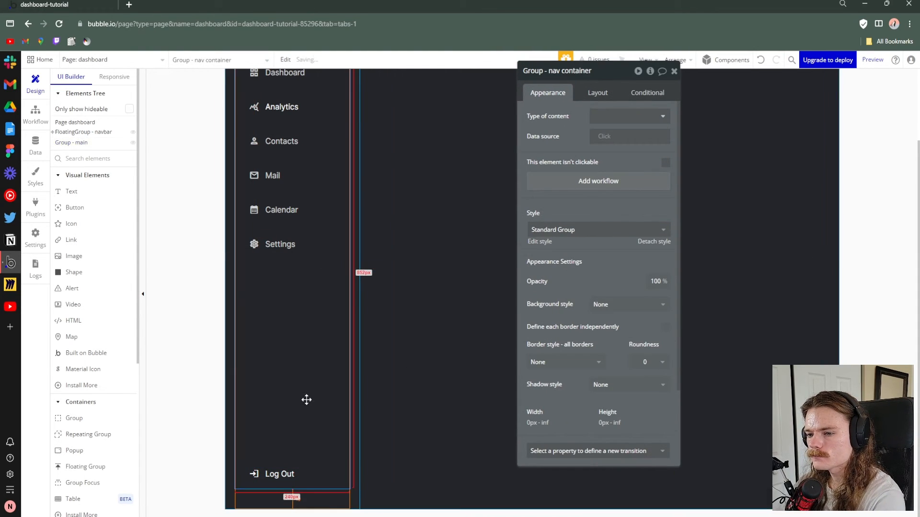
click(334, 473)
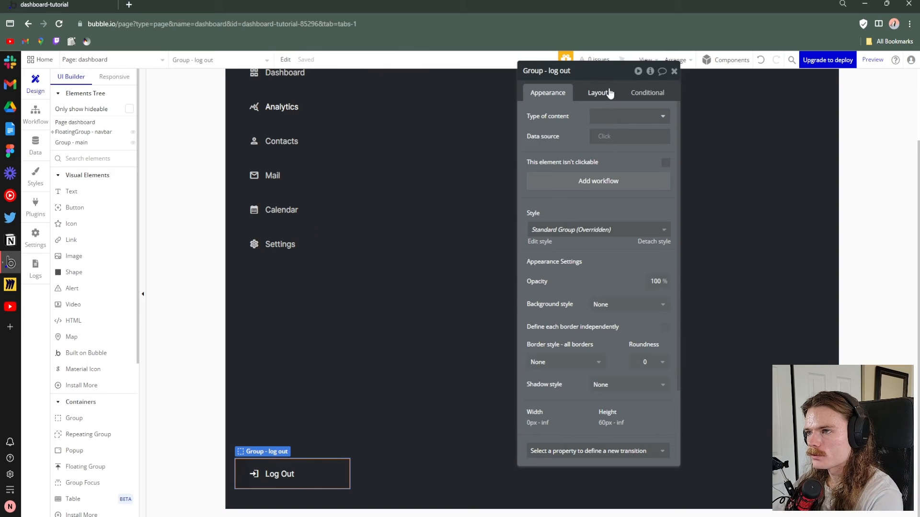
drag(601, 72, 594, 81)
click(585, 196)
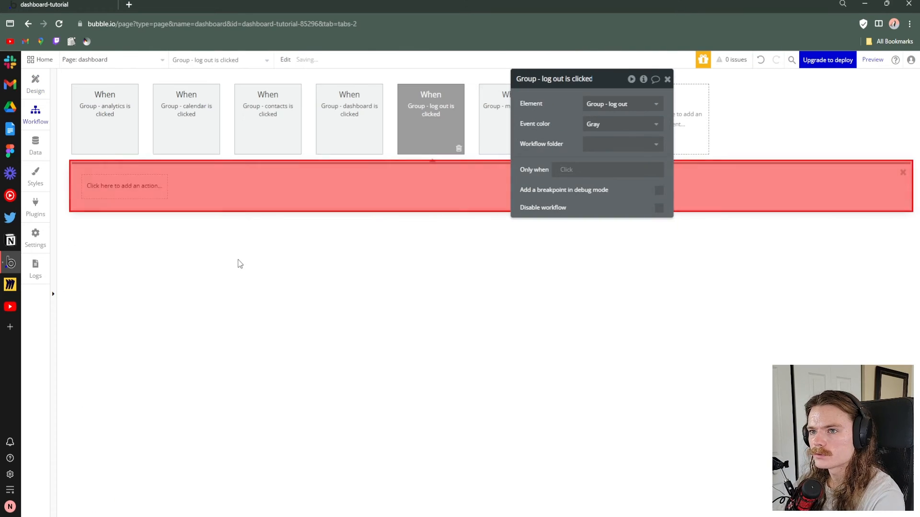
click(125, 191)
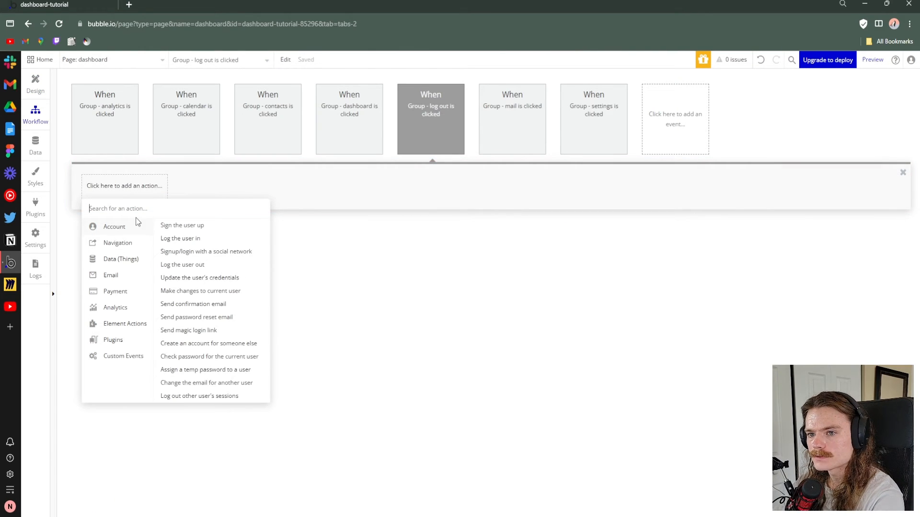
click(184, 265)
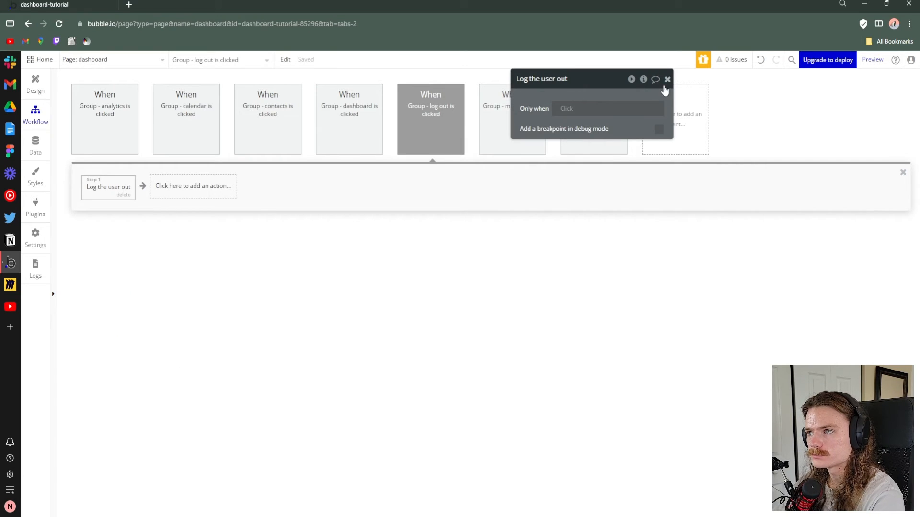
click(667, 79)
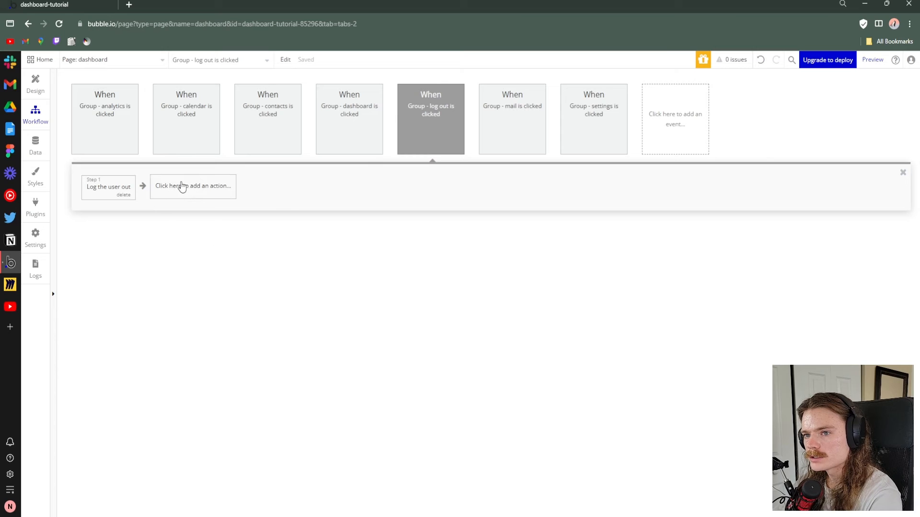
click(177, 196)
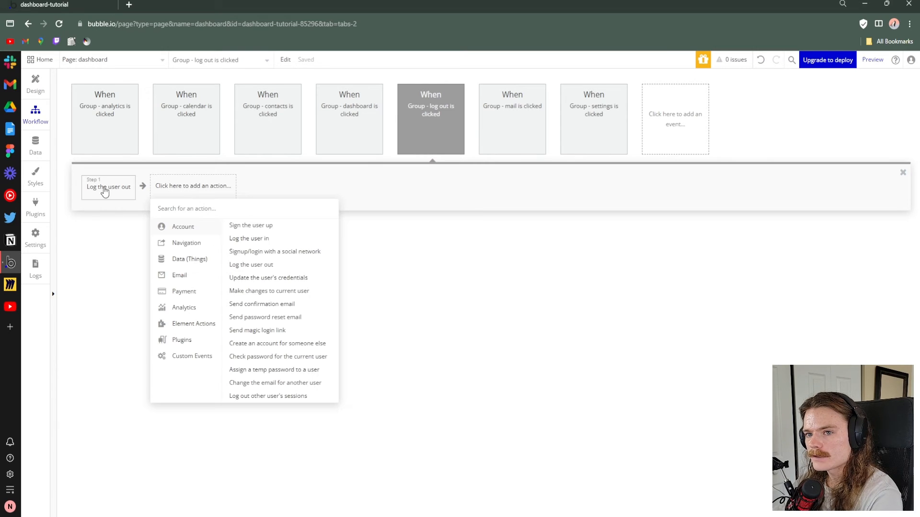
mouse_move(214, 248)
click(269, 225)
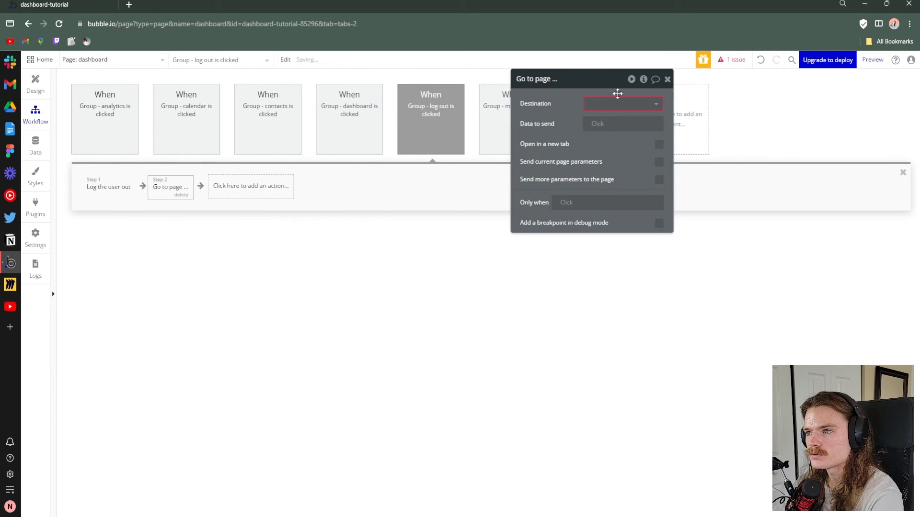
click(667, 80)
click(181, 196)
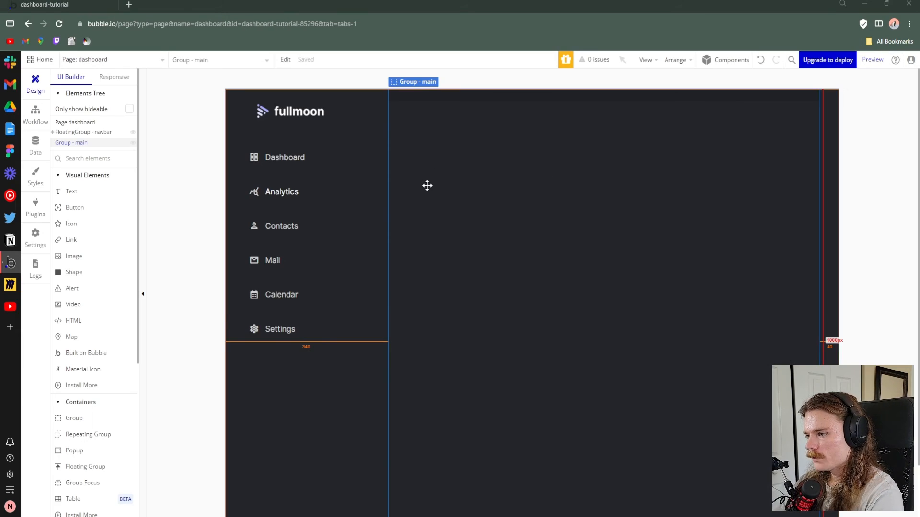
scroll(217, 187, down, 1)
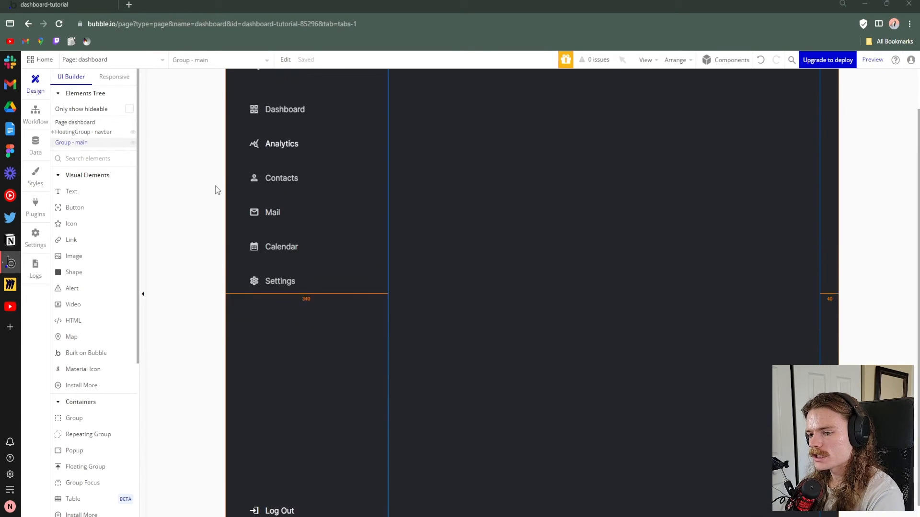
scroll(216, 190, up, 1)
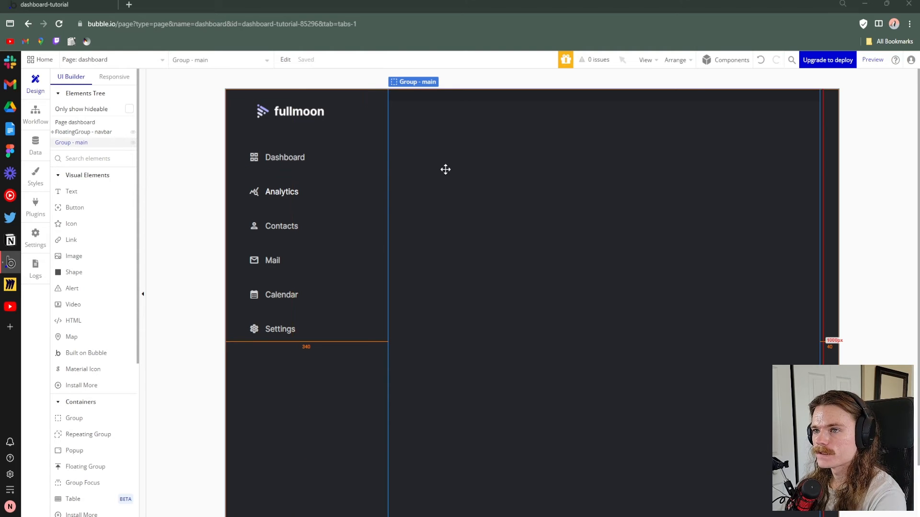
click(338, 156)
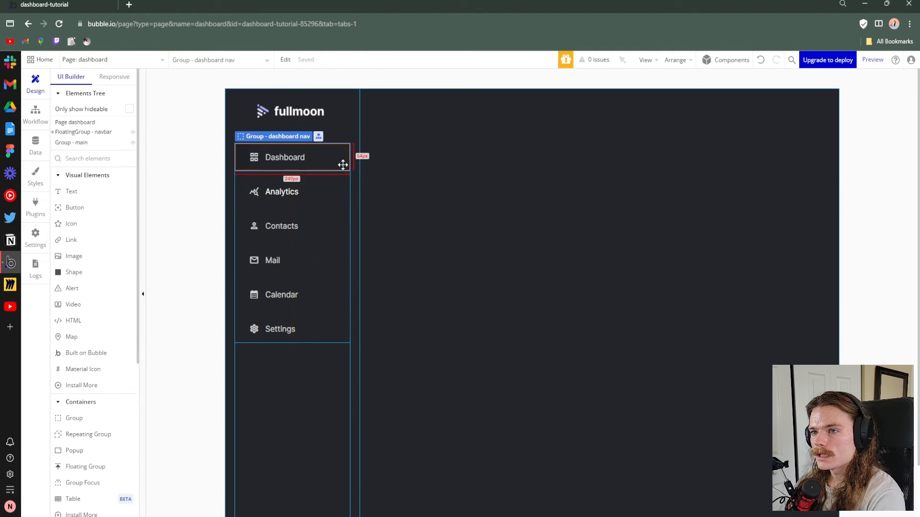
click(380, 83)
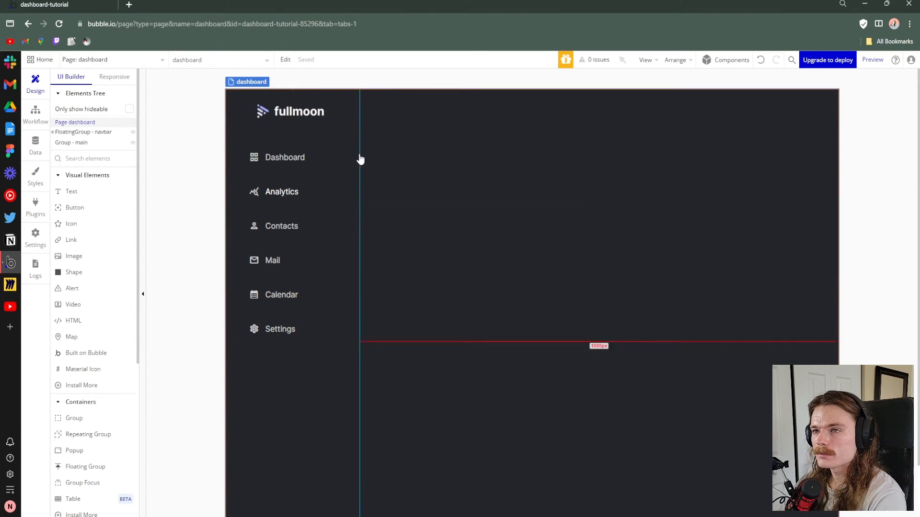
click(357, 24)
click(424, 78)
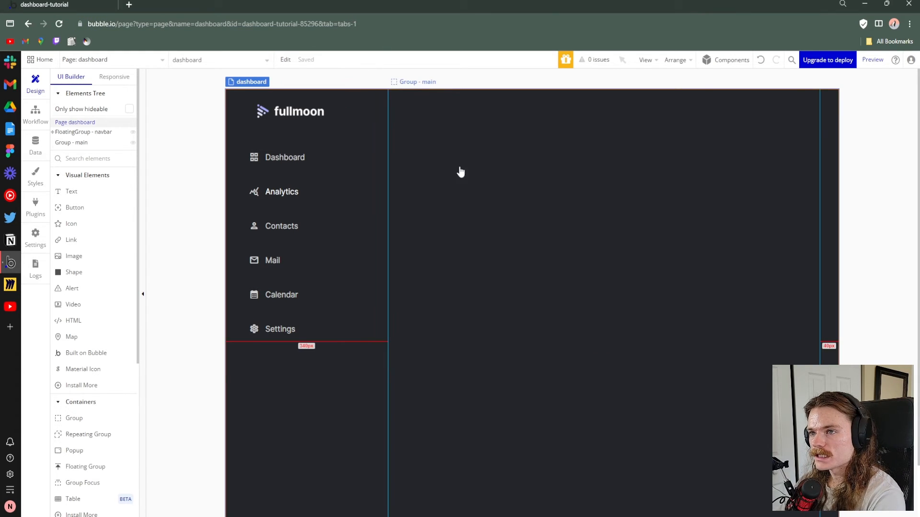
Add a group inside Group - main and rename it "Group - dashboard"
click(437, 166)
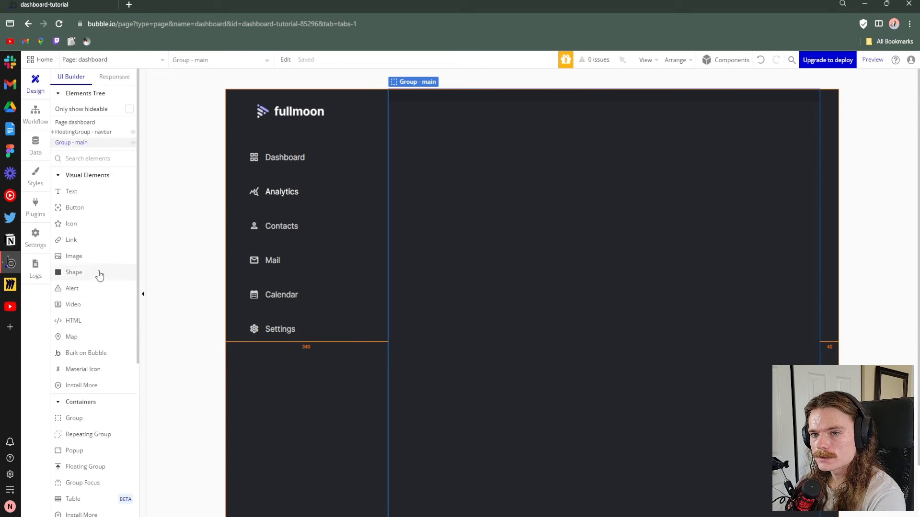
scroll(100, 287, down, 1)
click(99, 372)
click(443, 195)
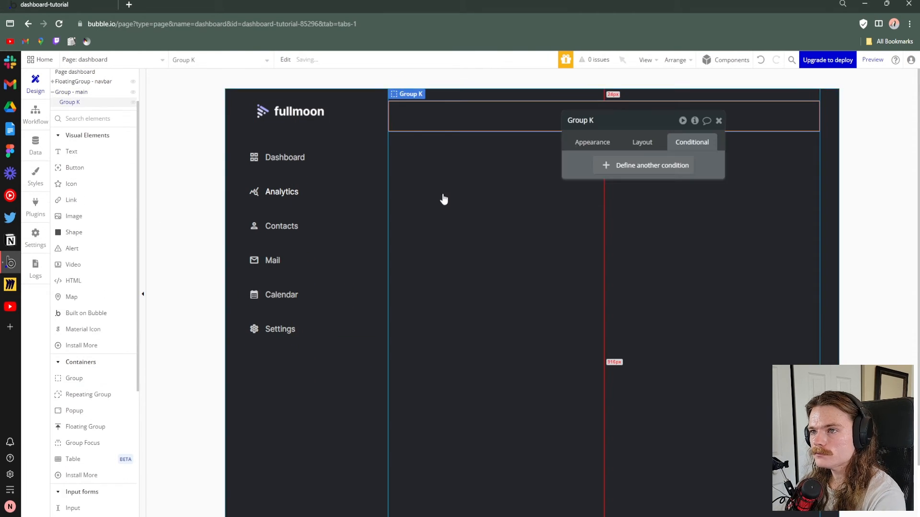
click(604, 119)
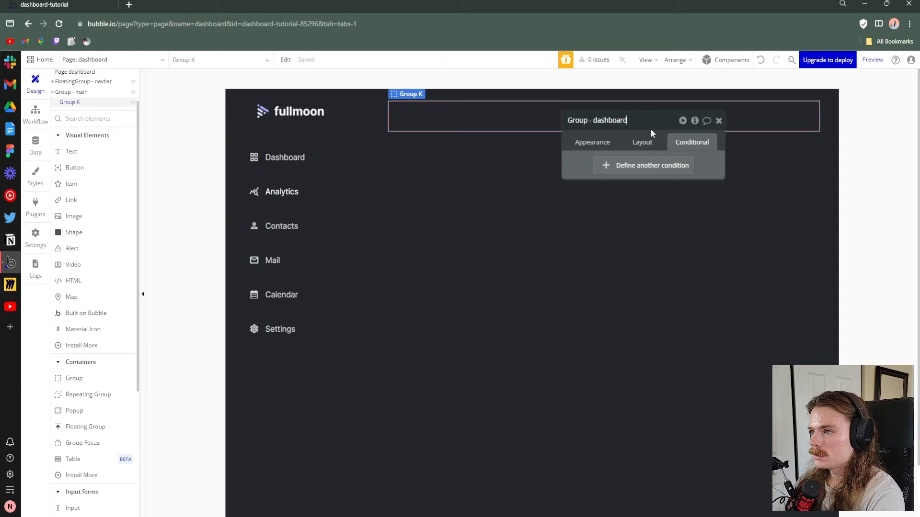
drag(655, 111, 748, 121)
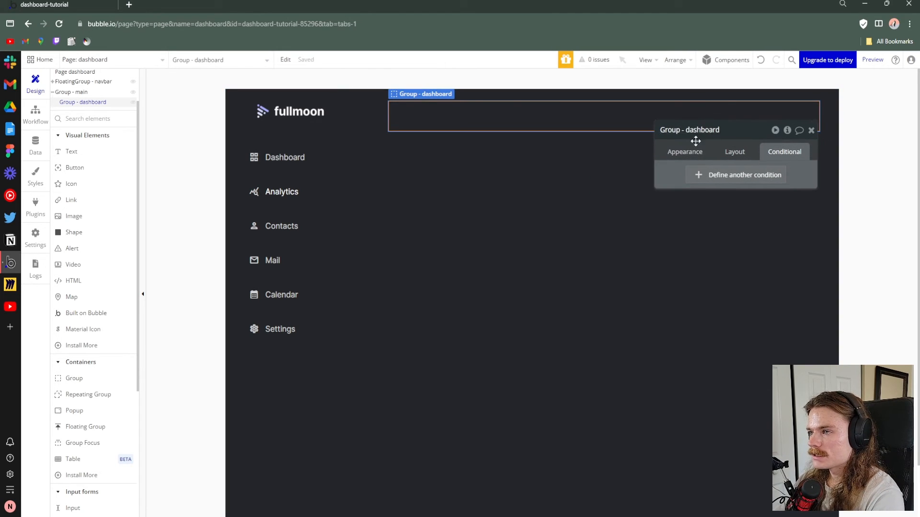
drag(736, 133, 769, 128)
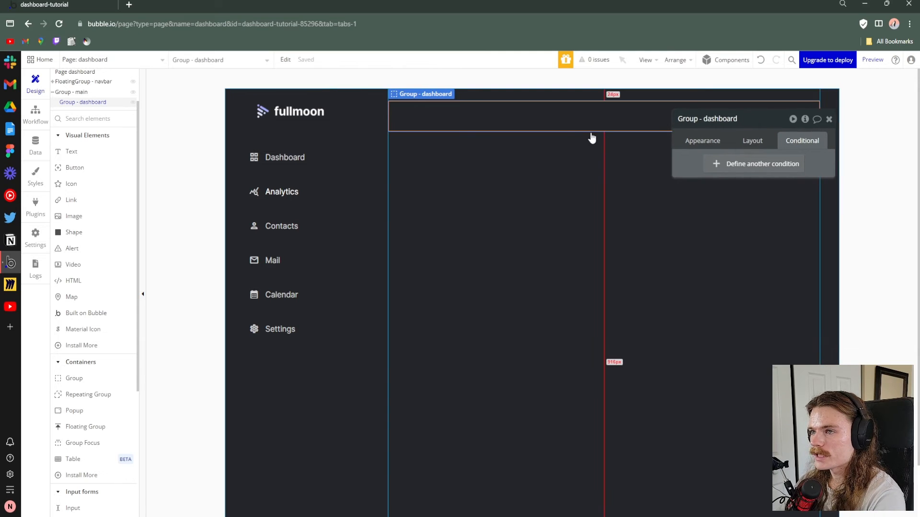
Compare the sidebar nav groups' names and URL parameter conditions with the new content group
click(326, 157)
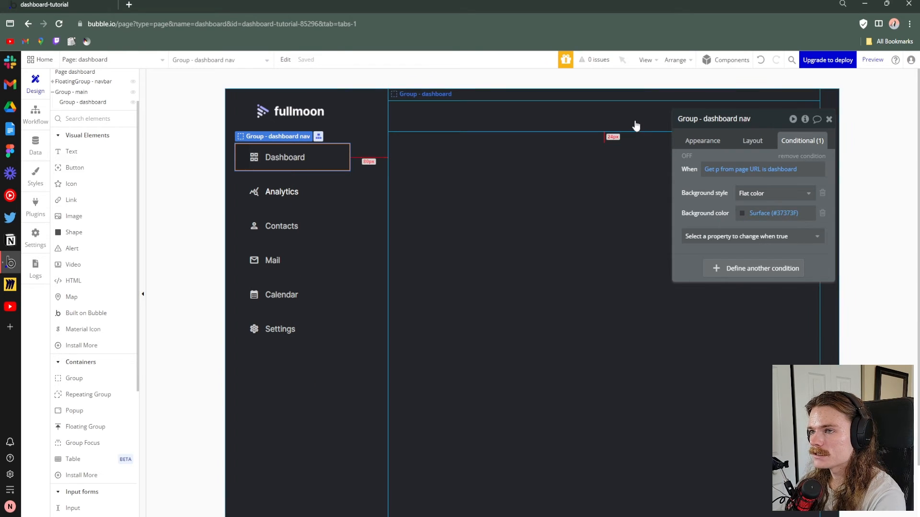
click(528, 123)
click(334, 158)
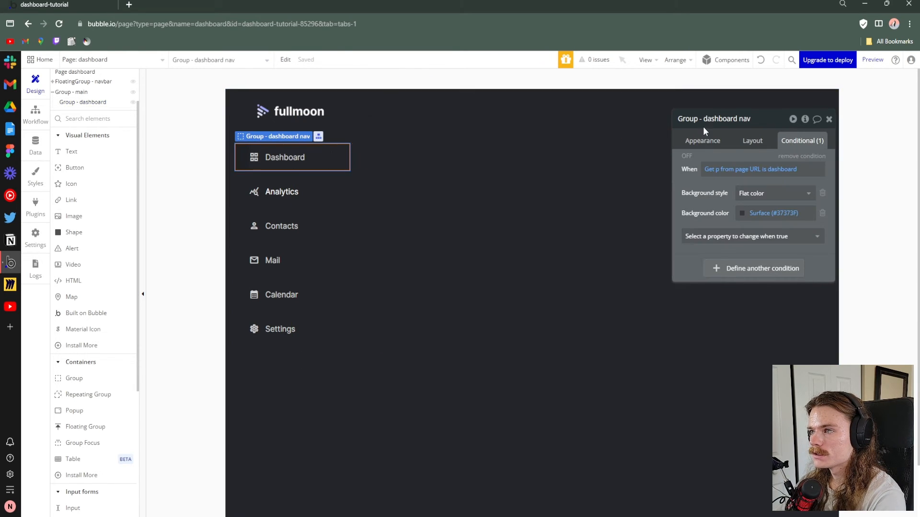
click(340, 190)
click(330, 235)
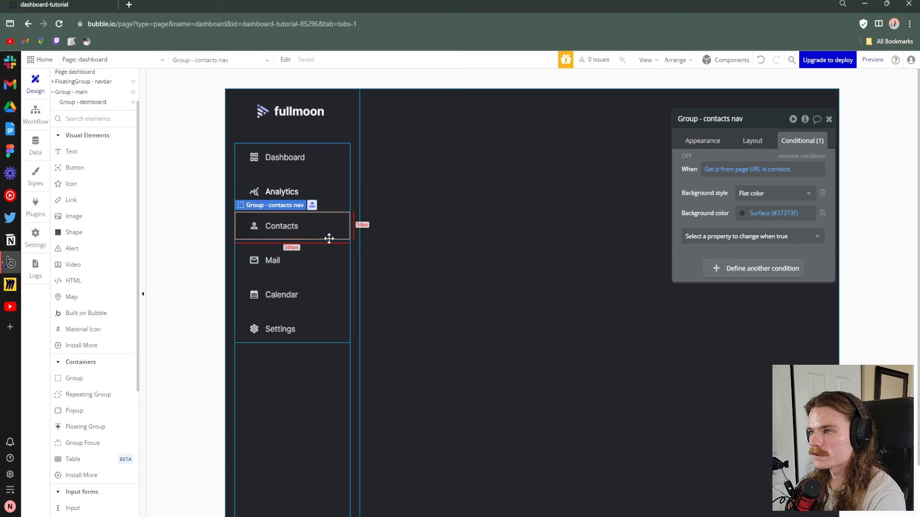
click(323, 275)
Apply gap spacing between elements in Group - dashboard with a row gap of 40 px
click(589, 124)
drag(763, 129, 719, 110)
click(739, 141)
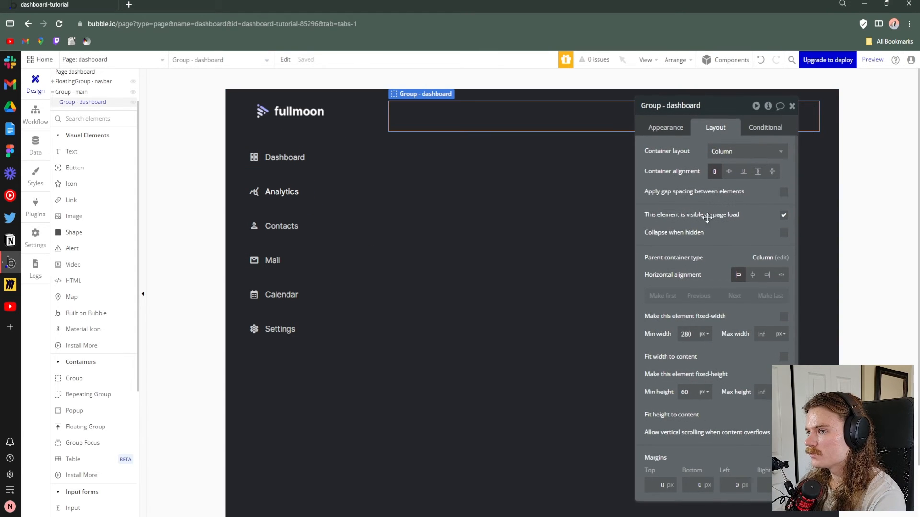
click(783, 191)
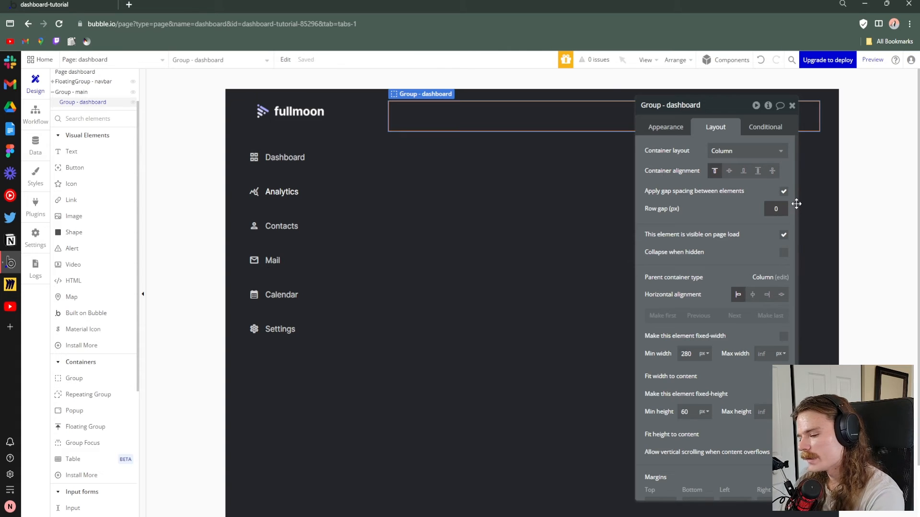
click(796, 205)
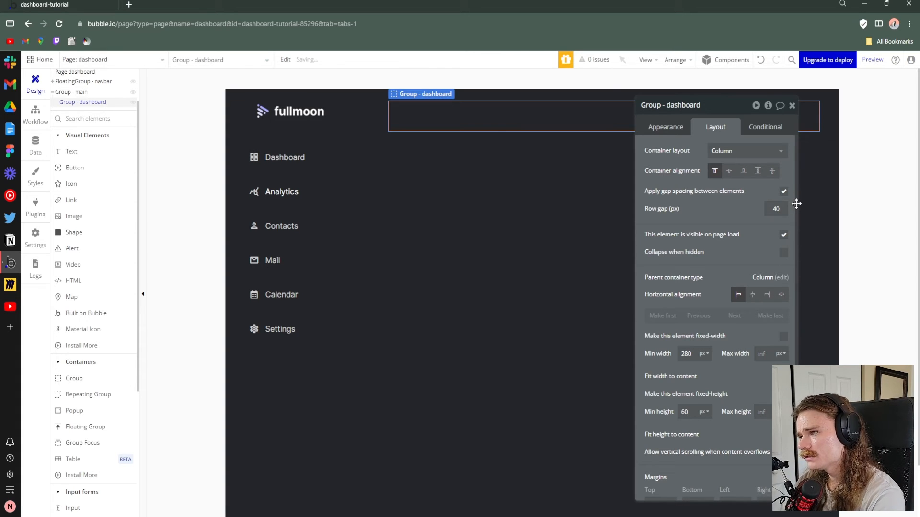
Make Group - dashboard not visible on page load and set it to collapse when hidden
click(783, 236)
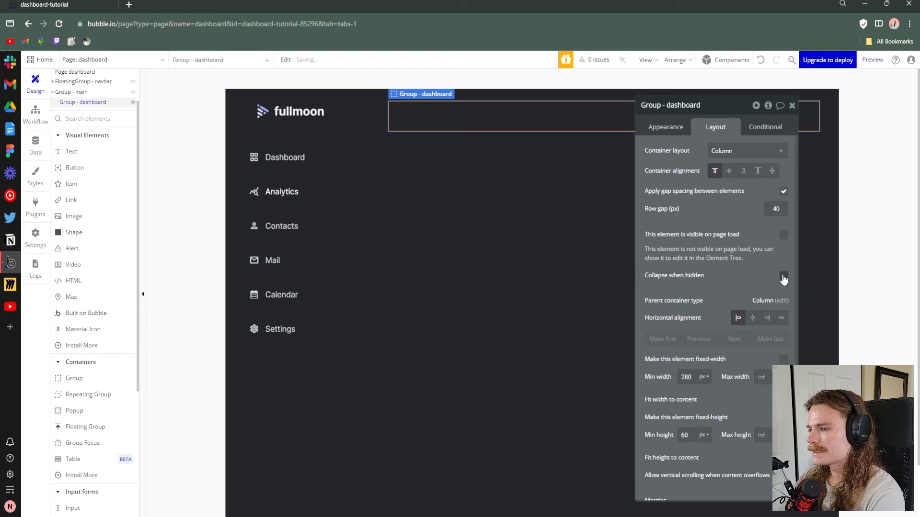
click(783, 277)
drag(725, 105, 741, 124)
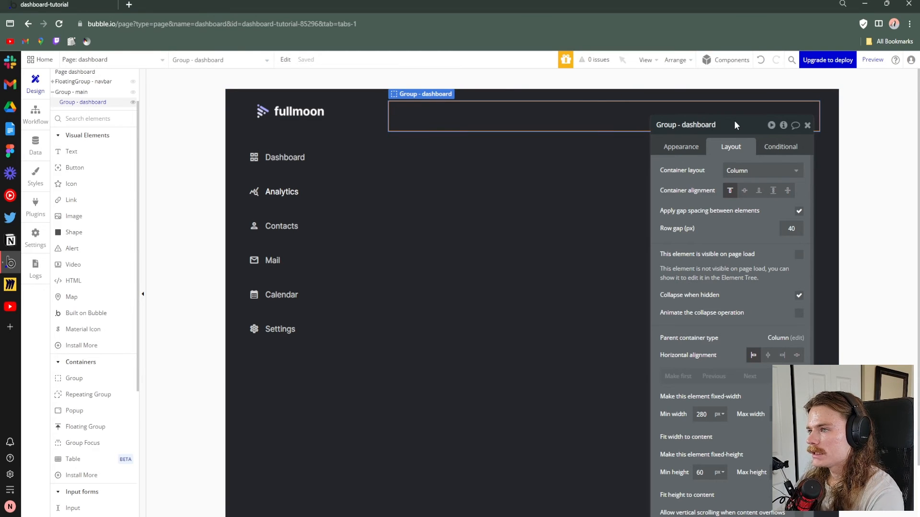
drag(735, 125, 726, 123)
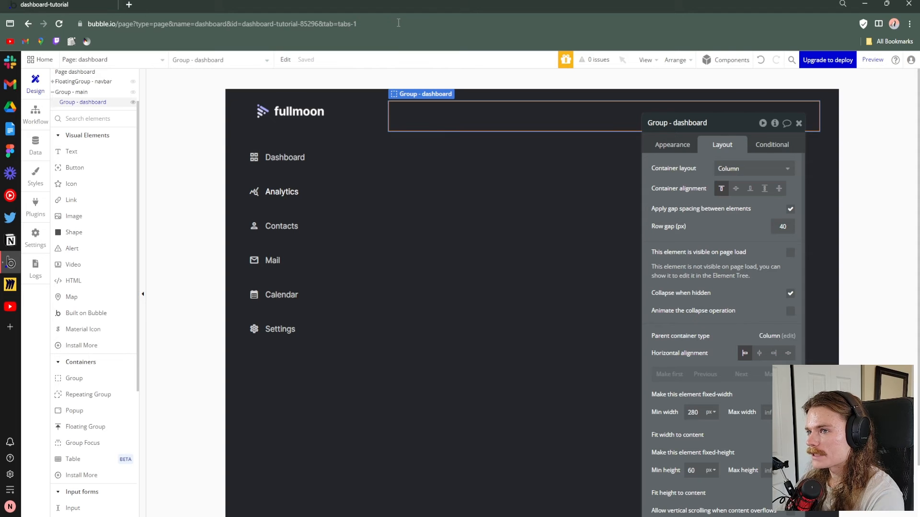
drag(737, 124, 718, 106)
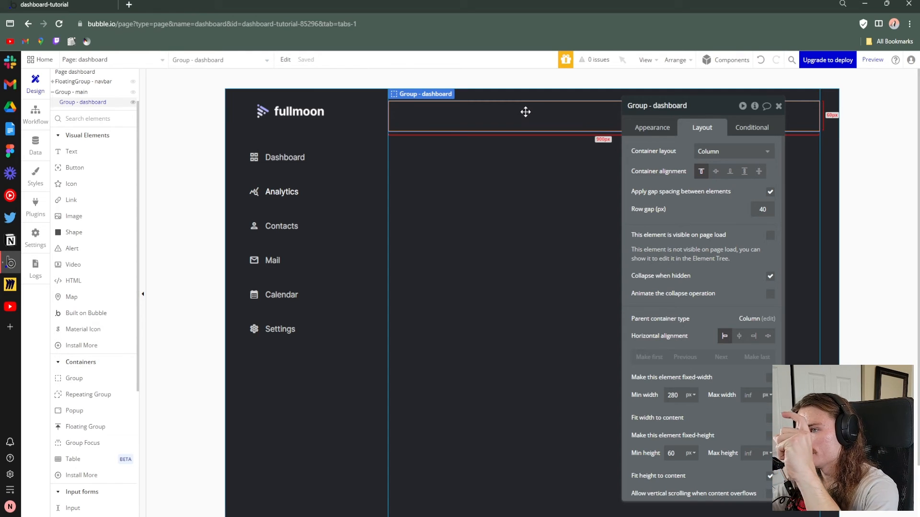
scroll(616, 278, down, 2)
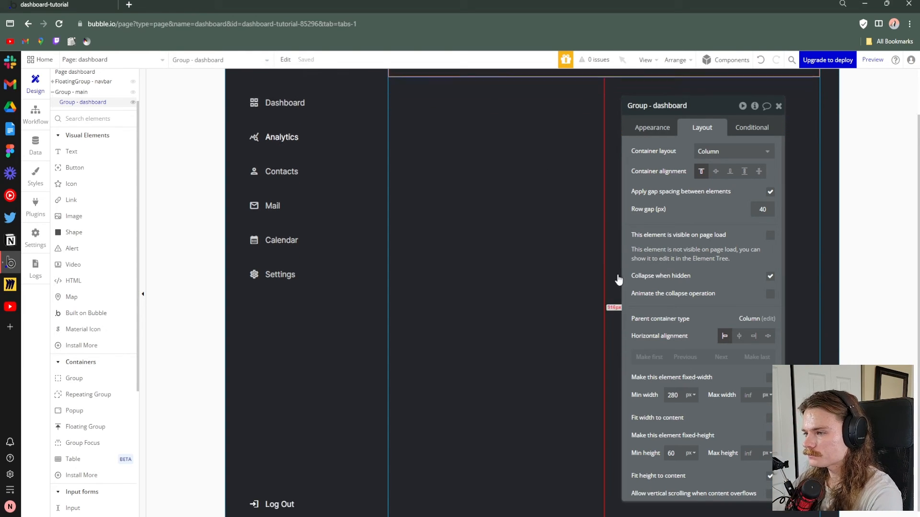
scroll(628, 280, down, 1)
scroll(544, 280, up, 3)
scroll(641, 266, down, 1)
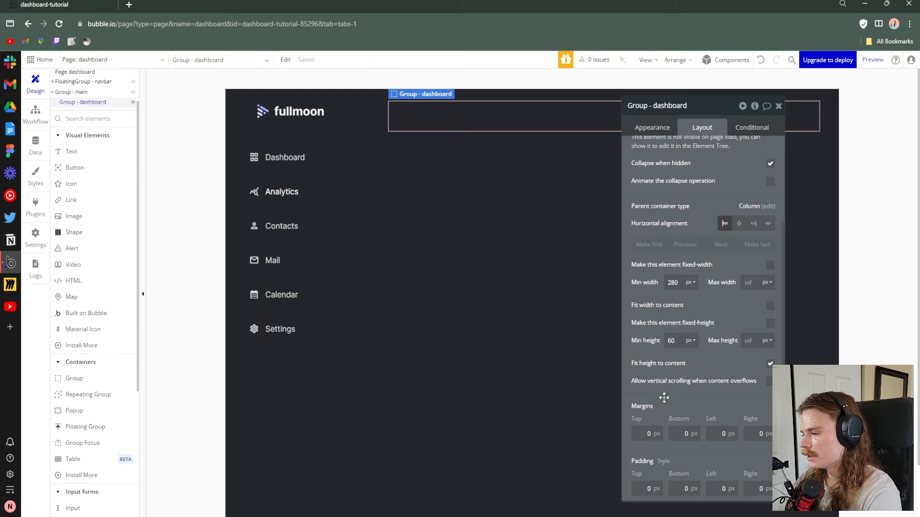
Set the minimum width and minimum height of Group - dashboard to 0 px
drag(681, 283, 651, 275)
key(BackSpace)
drag(681, 340, 655, 337)
key(BackSpace)
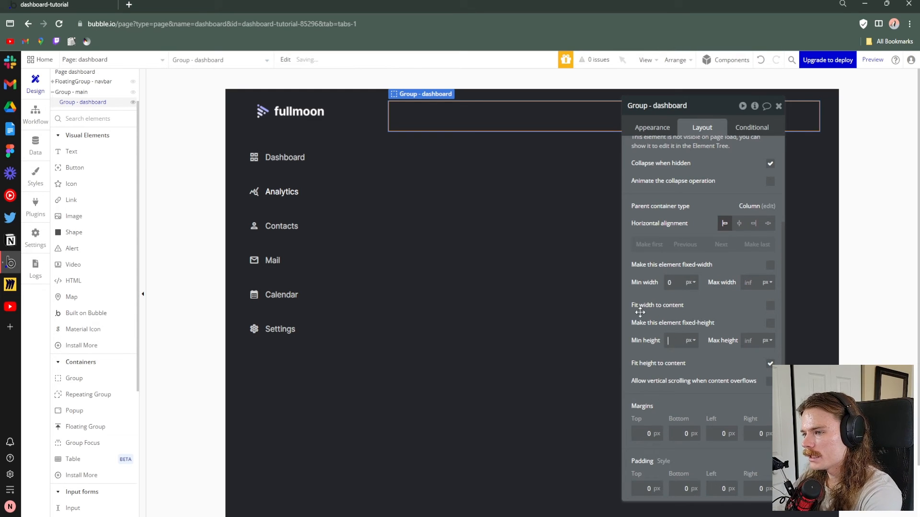
drag(705, 107, 606, 105)
scroll(552, 326, up, 3)
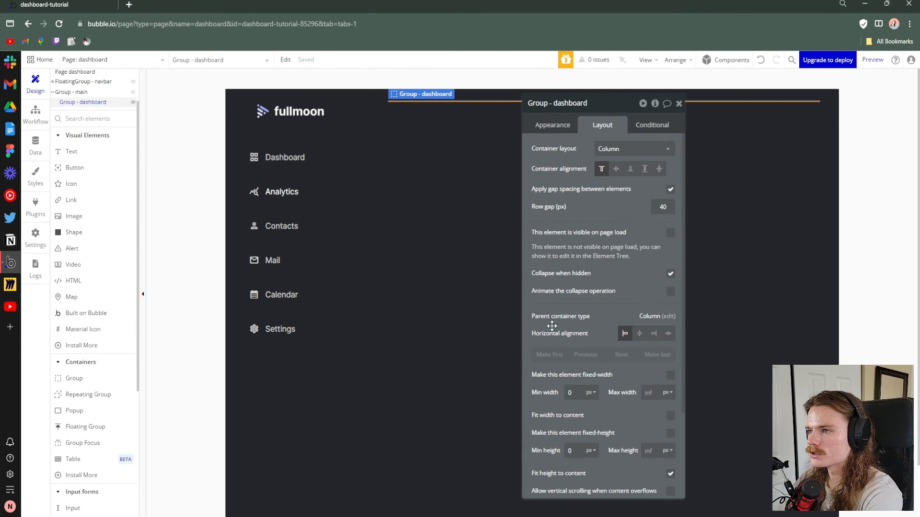
Turn off fitting the height to content for Group - dashboard and check how far it extends down the page
scroll(582, 400, down, 3)
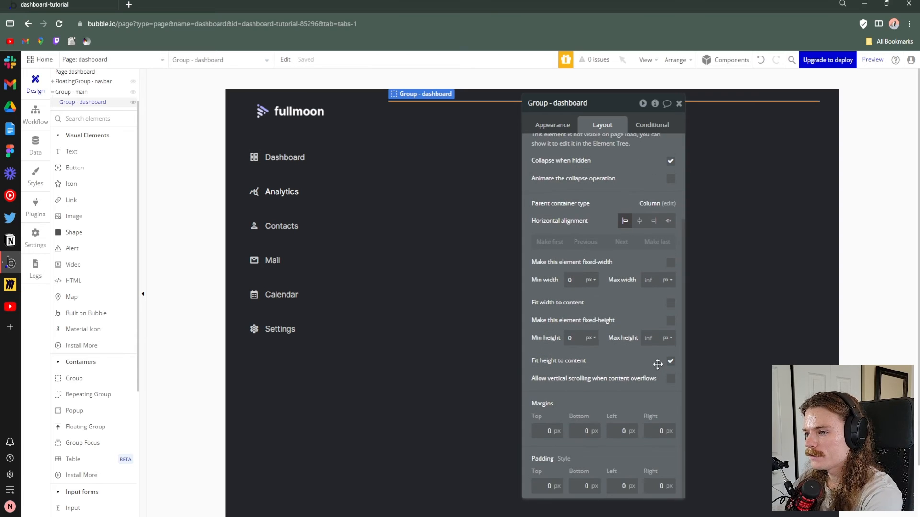
click(670, 361)
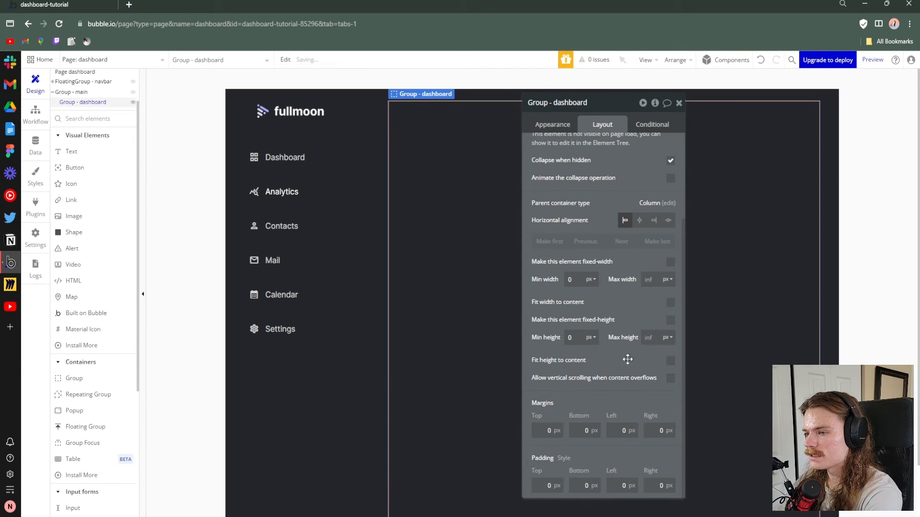
click(598, 115)
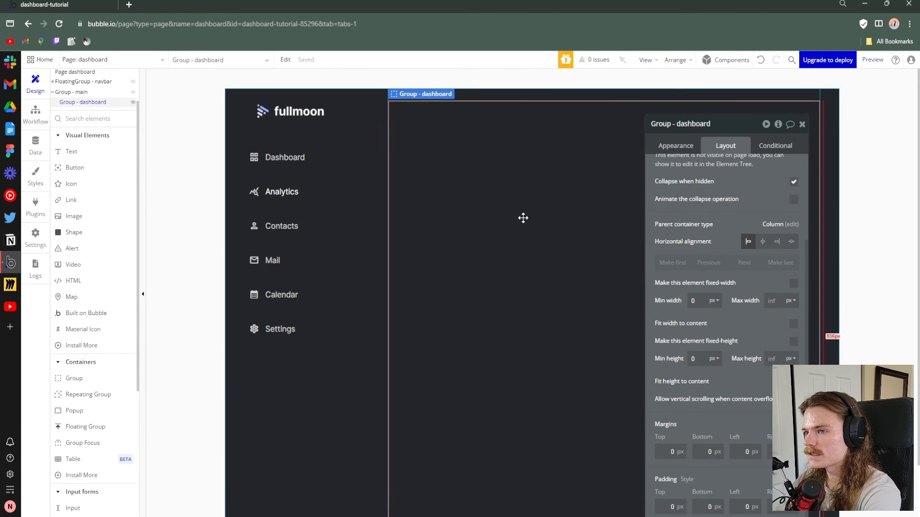
scroll(522, 218, down, 2)
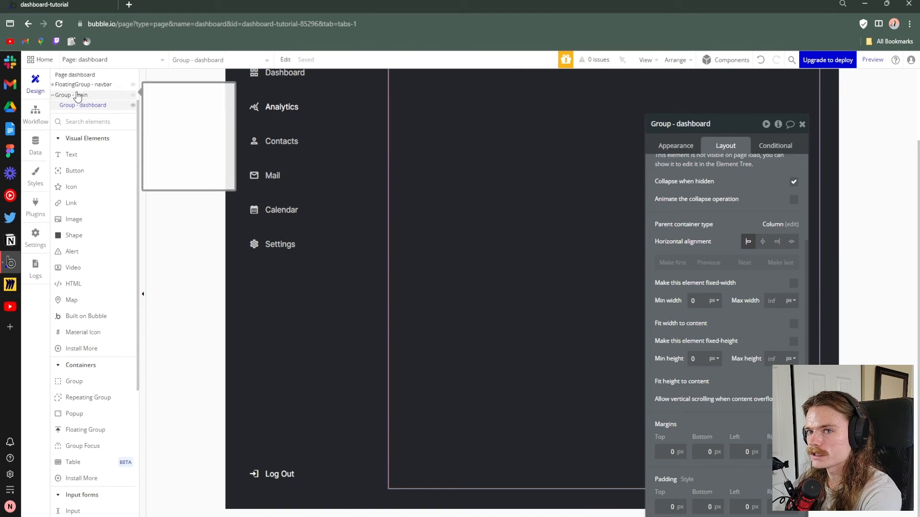
scroll(77, 97, up, 1)
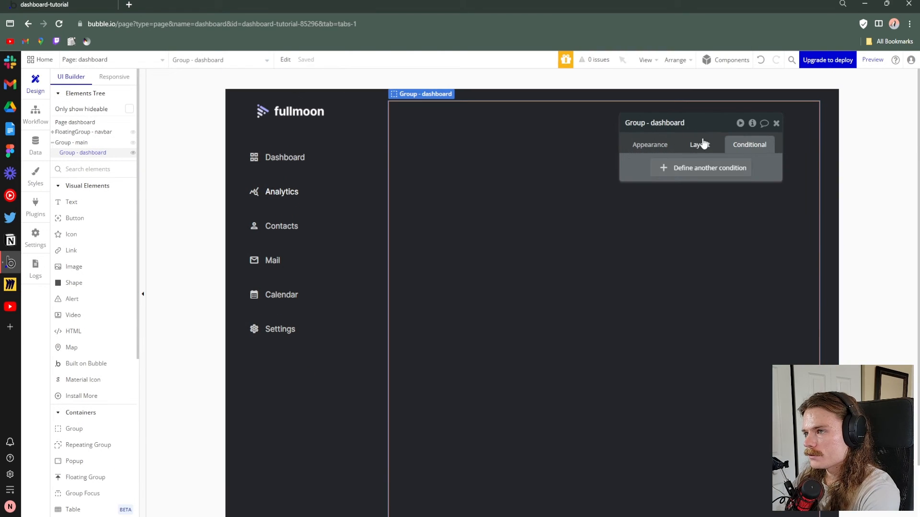
Define a condition on Group - dashboard that reads the text parameter "p" from the page URL
click(705, 145)
drag(710, 120, 695, 102)
scroll(734, 222, down, 2)
scroll(734, 221, up, 2)
click(744, 126)
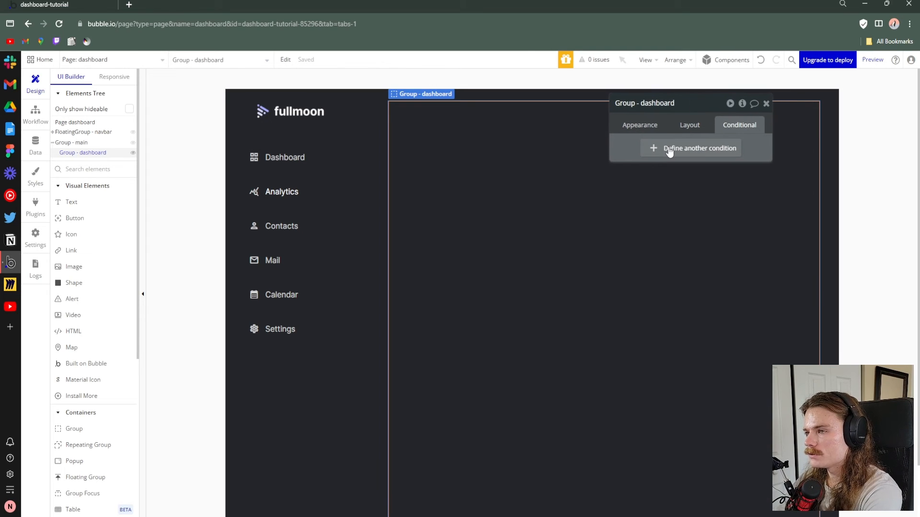
click(694, 151)
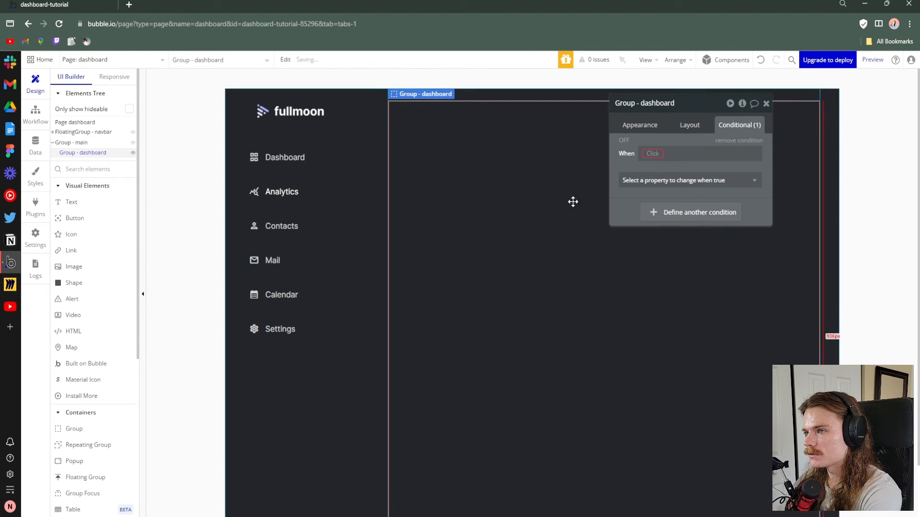
click(654, 154)
text(get)
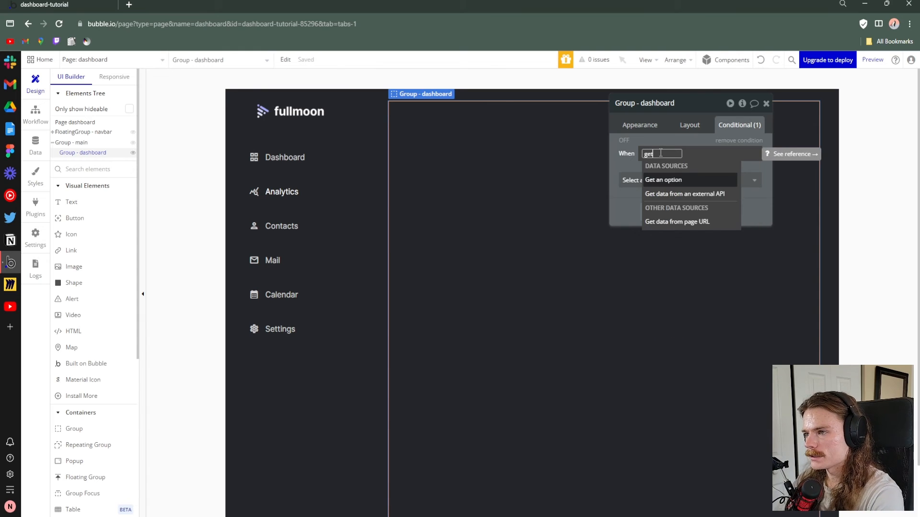
click(652, 221)
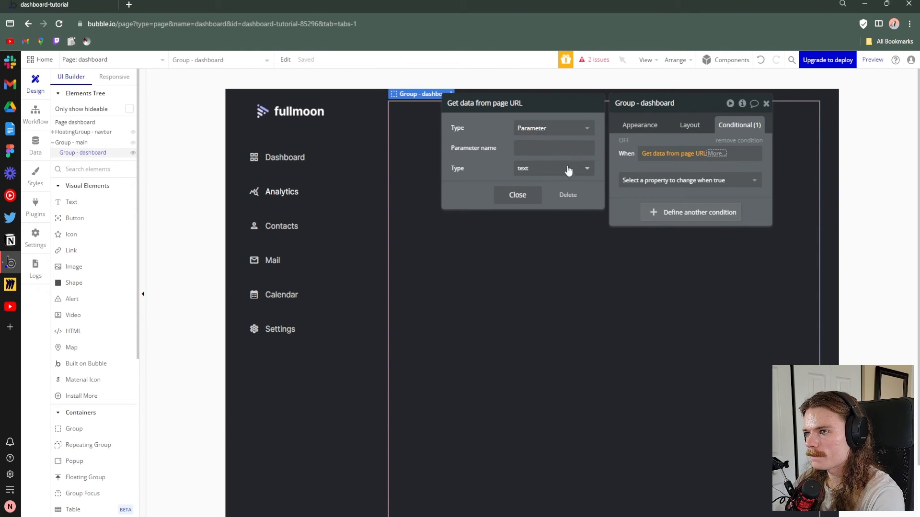
click(536, 146)
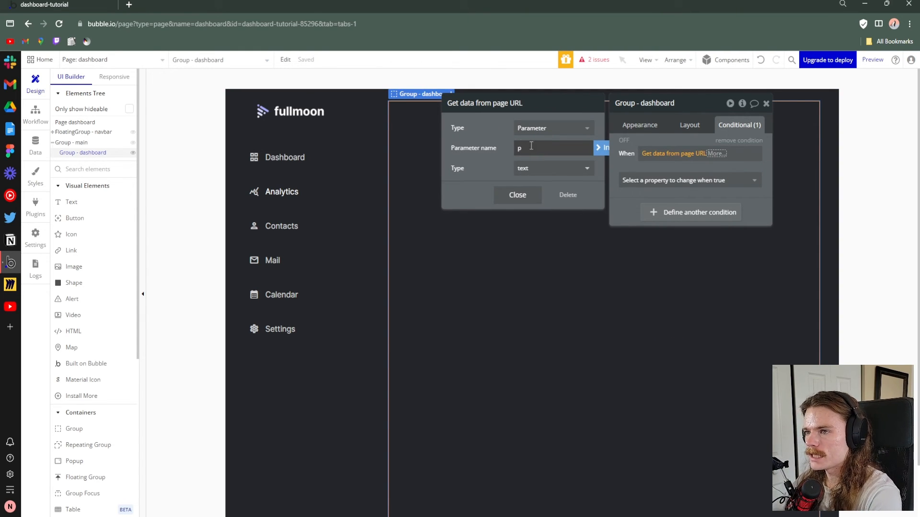
text(p)
click(517, 195)
Complete the condition as p is "dashboard" and make Group - dashboard visible when it is true
click(718, 184)
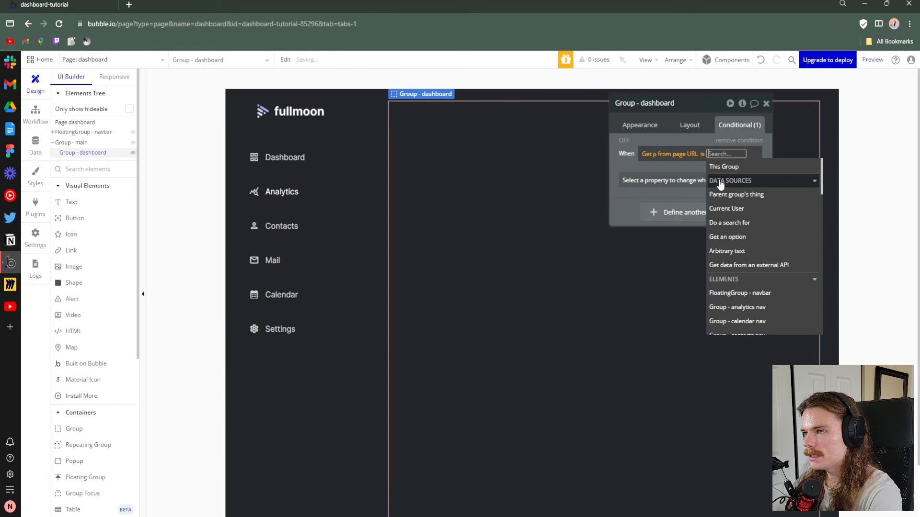
text(dashboard)
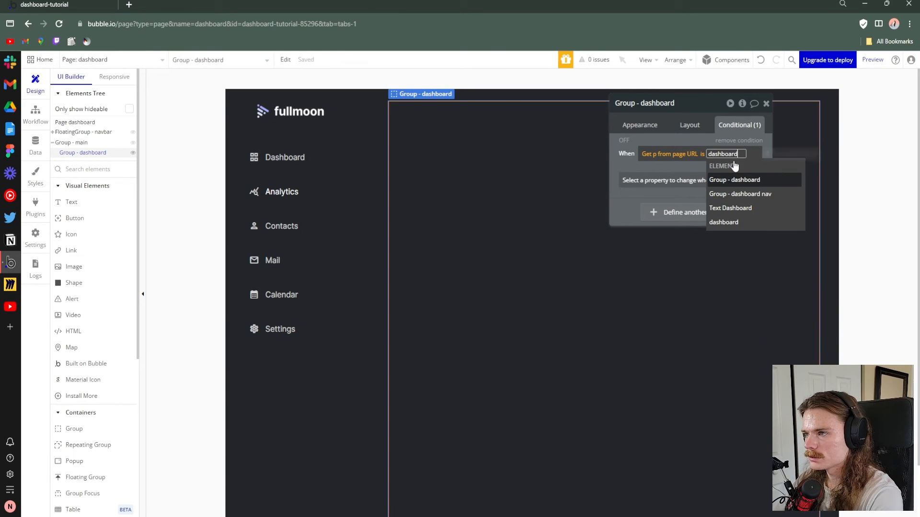
key(Return)
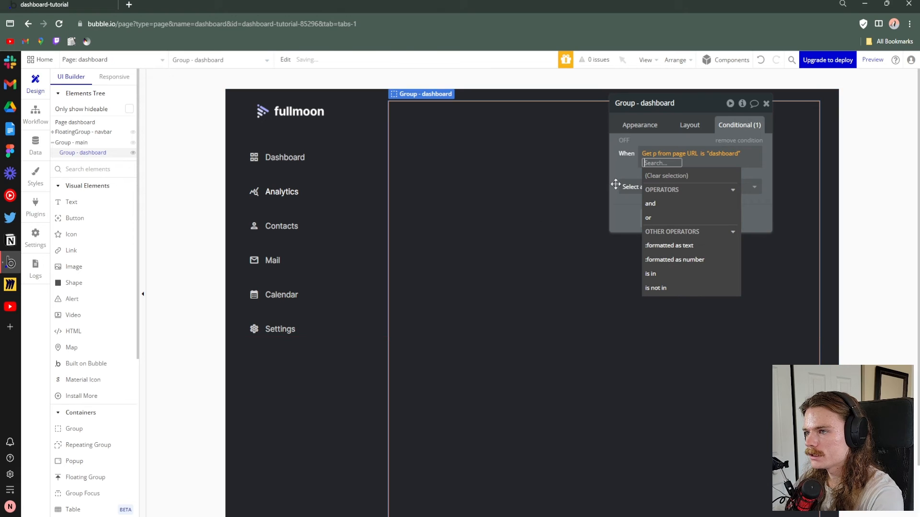
click(615, 209)
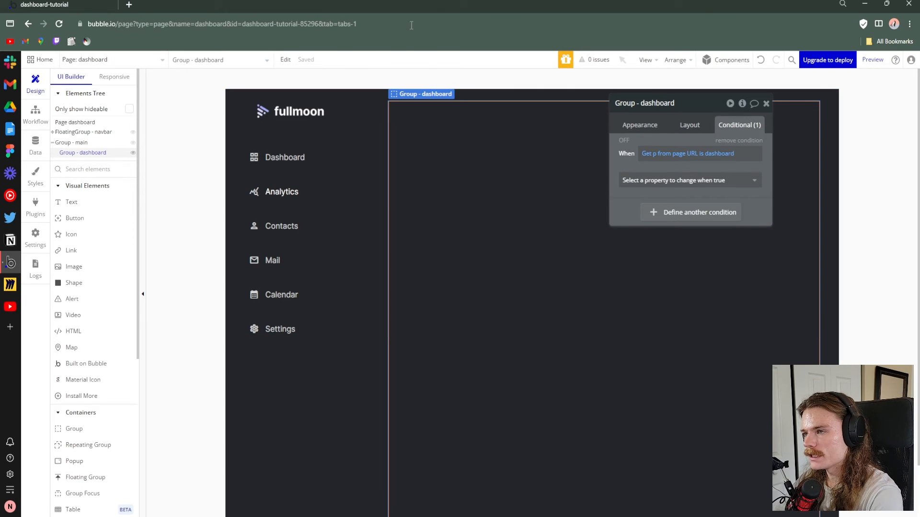
click(661, 181)
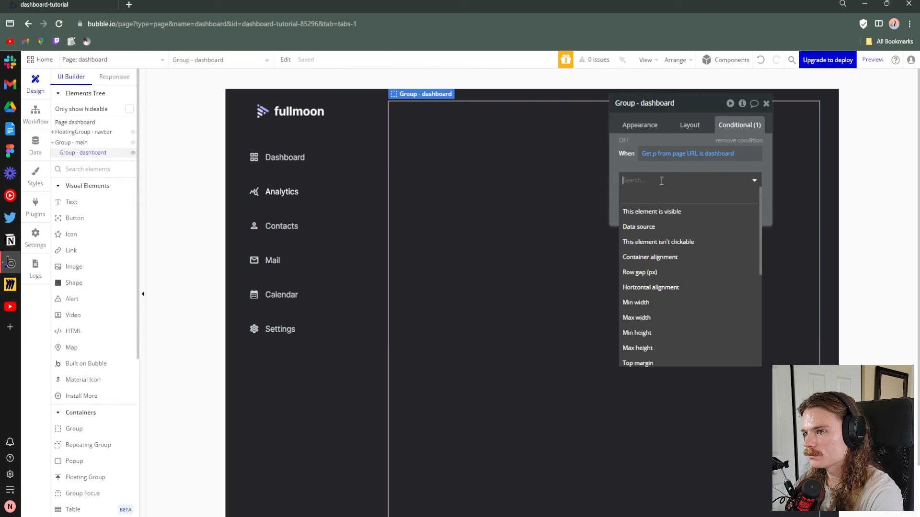
click(671, 213)
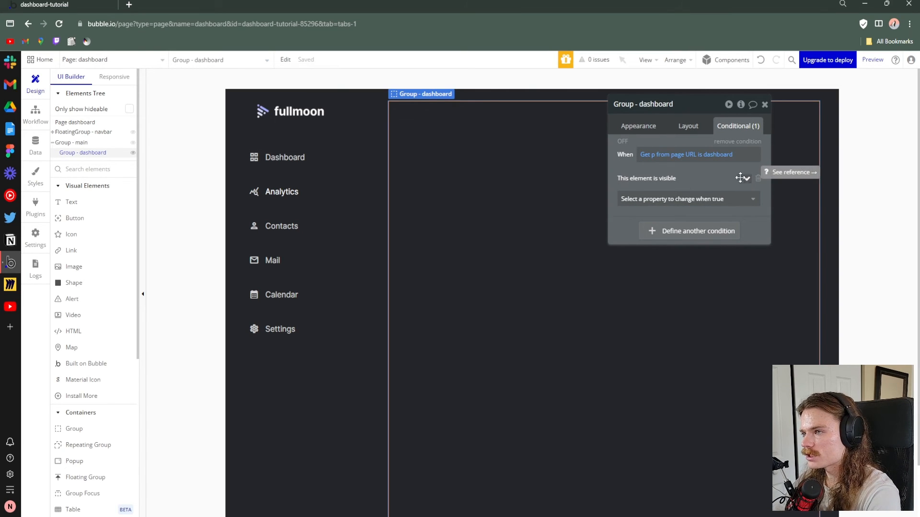
drag(701, 101, 831, 116)
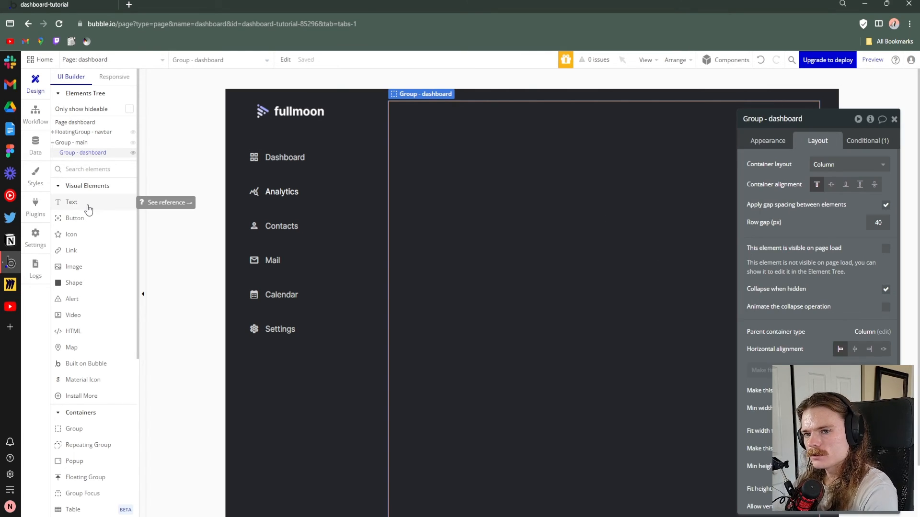
Add a text element at the top of Group - dashboard reading "Dashboard"
click(88, 206)
click(425, 113)
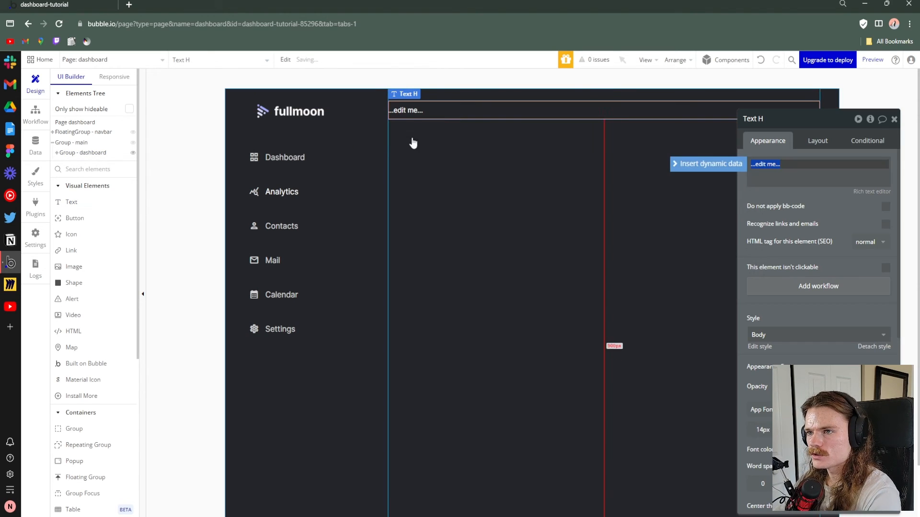
triple_click(768, 163)
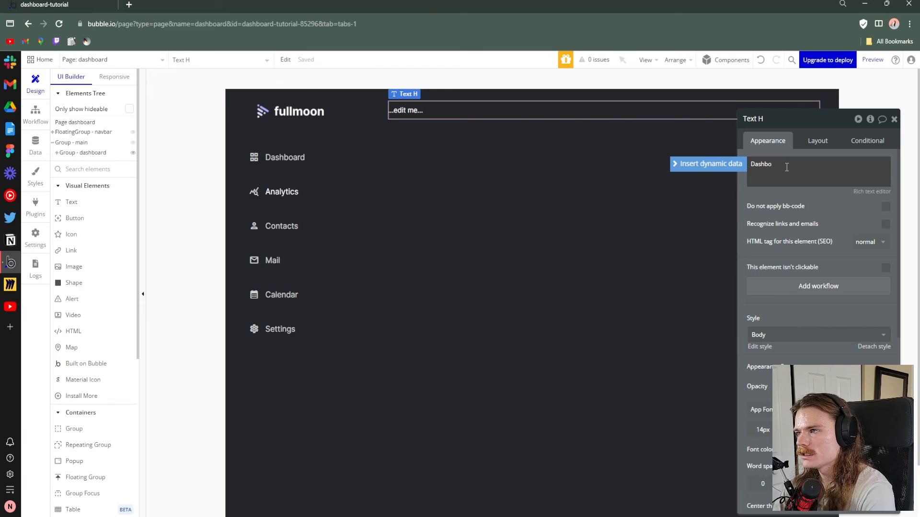
click(750, 193)
drag(821, 117, 796, 115)
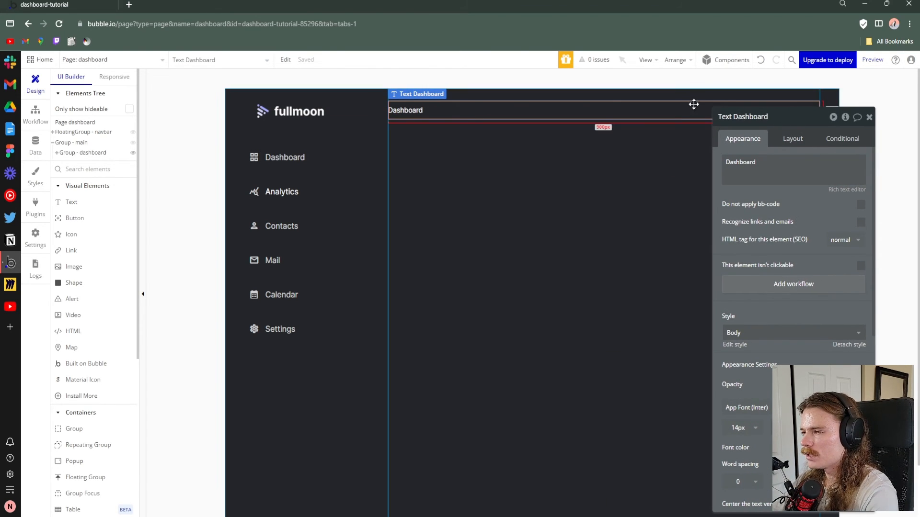
Set the Dashboard text's minimum width and height to 0 px and fit its width to content
click(791, 142)
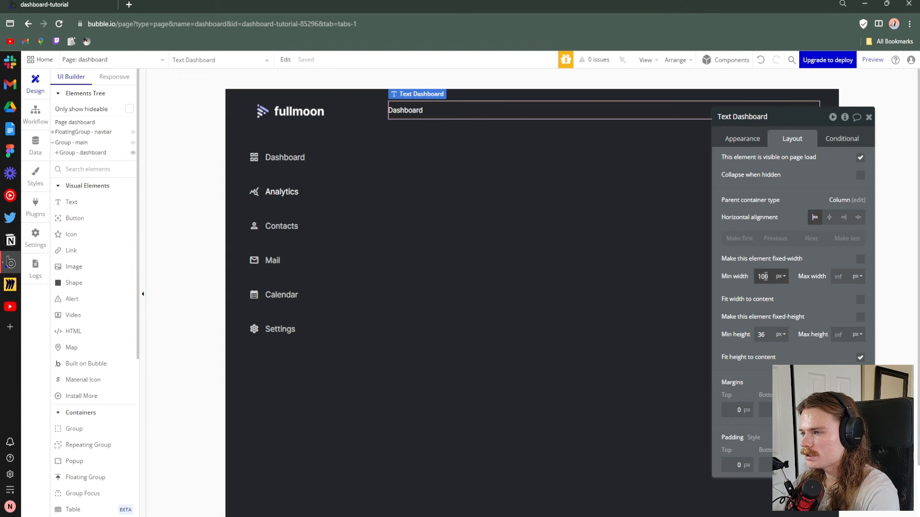
drag(768, 277, 746, 273)
text(0)
drag(766, 334, 739, 329)
text(0)
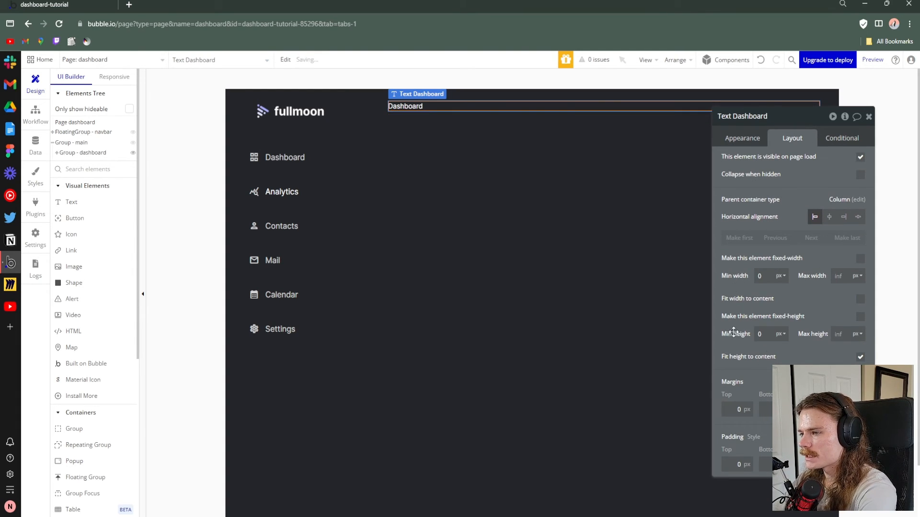
click(860, 299)
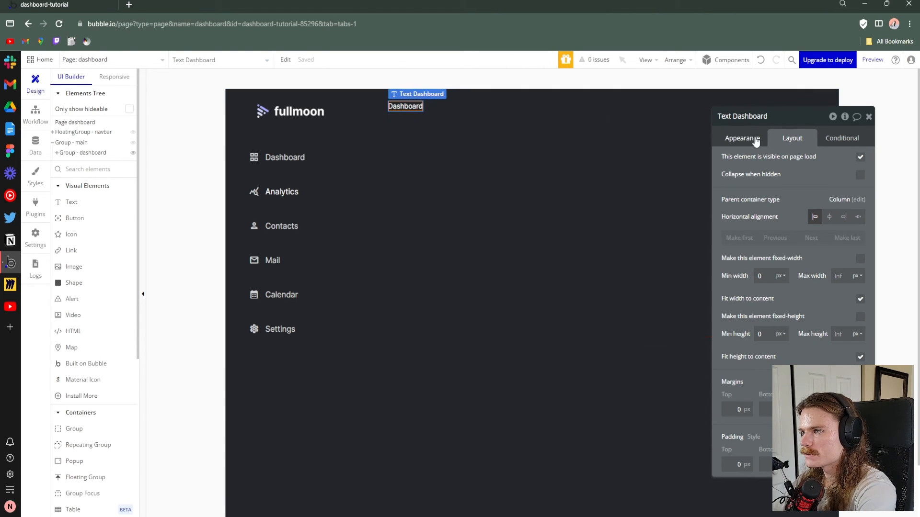
Try the Heading 2 style on the Dashboard text, and settle on Heading 3
click(732, 139)
scroll(718, 226, down, 3)
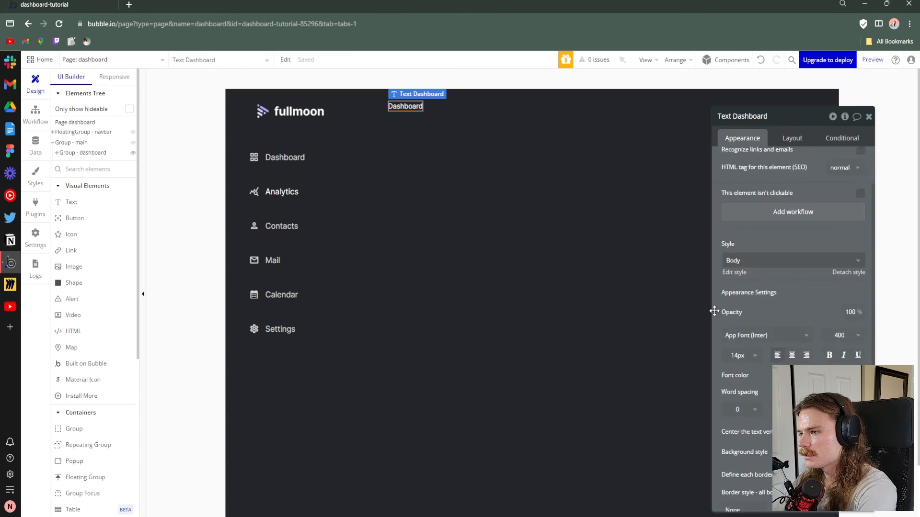
click(756, 188)
click(741, 257)
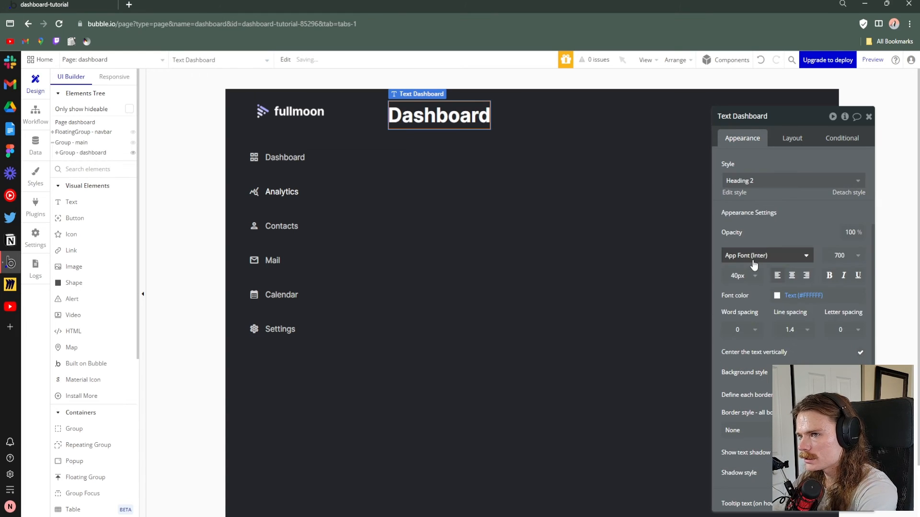
click(766, 181)
click(750, 271)
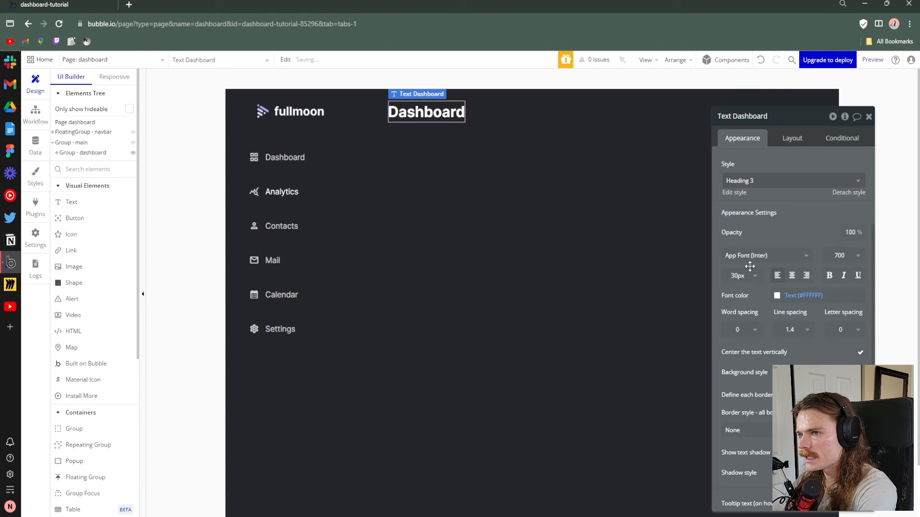
drag(795, 119, 785, 116)
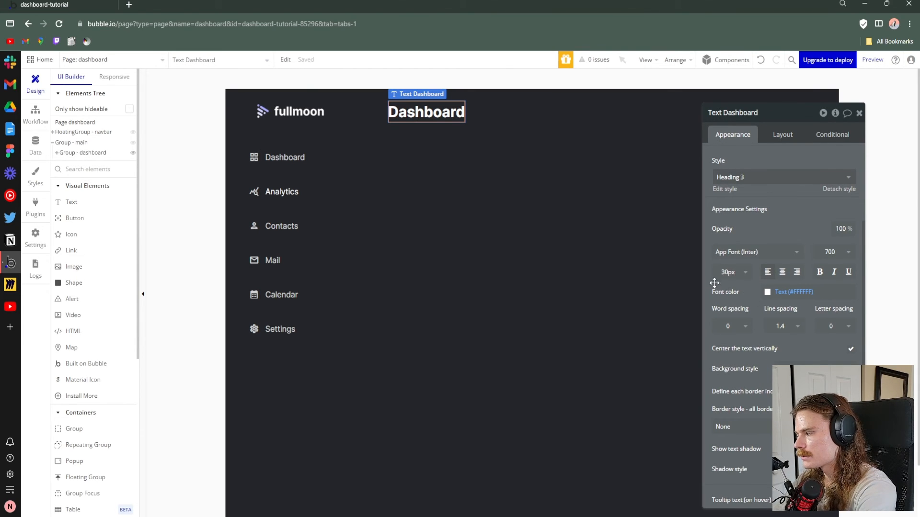
Add a group below the Dashboard heading inside Group - dashboard and rename it "Group - dashboard top"
click(449, 143)
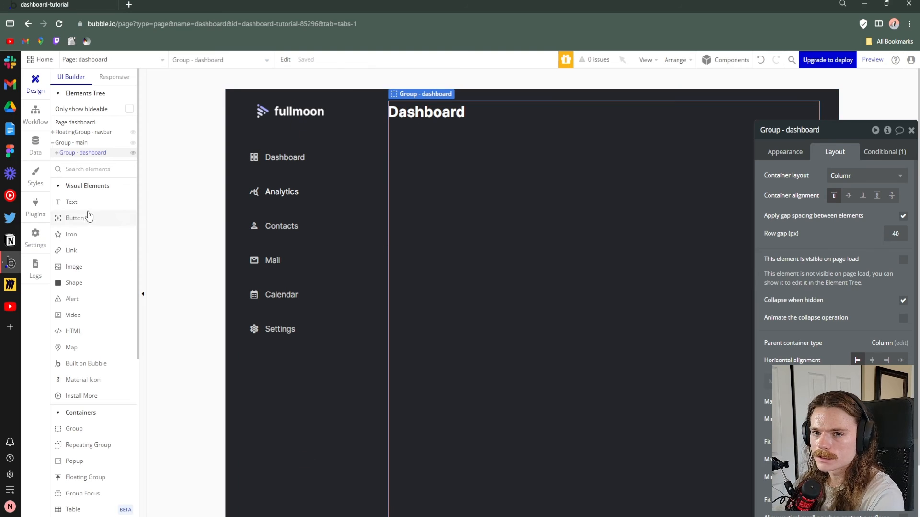
scroll(98, 340, down, 1)
scroll(99, 341, down, 1)
click(81, 378)
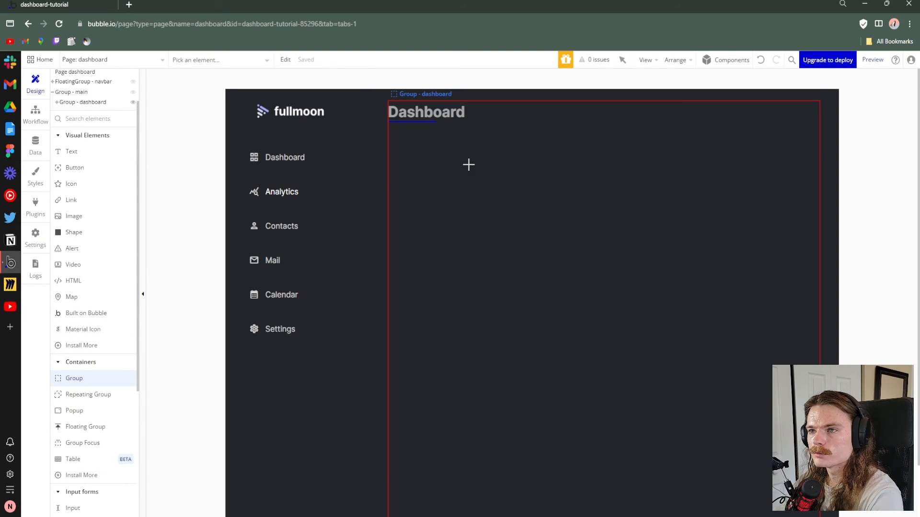
click(468, 164)
click(435, 135)
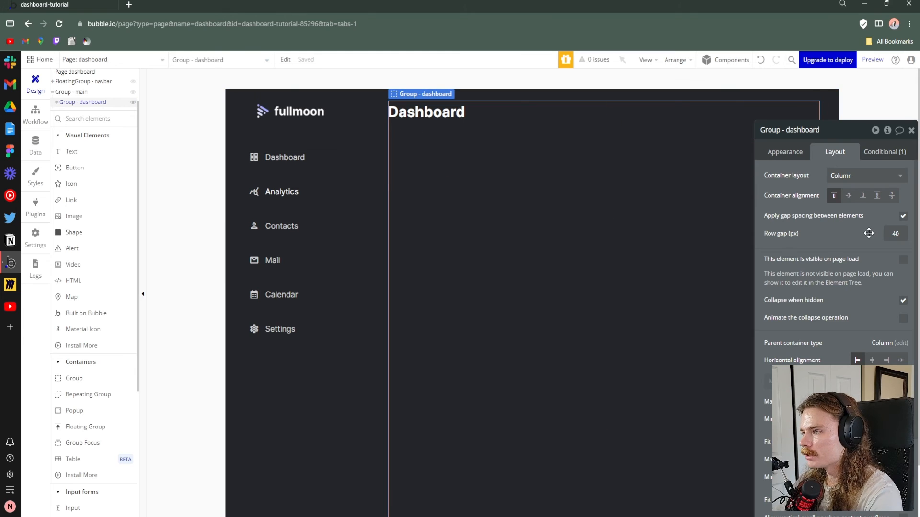
click(498, 151)
drag(835, 131, 750, 116)
click(707, 110)
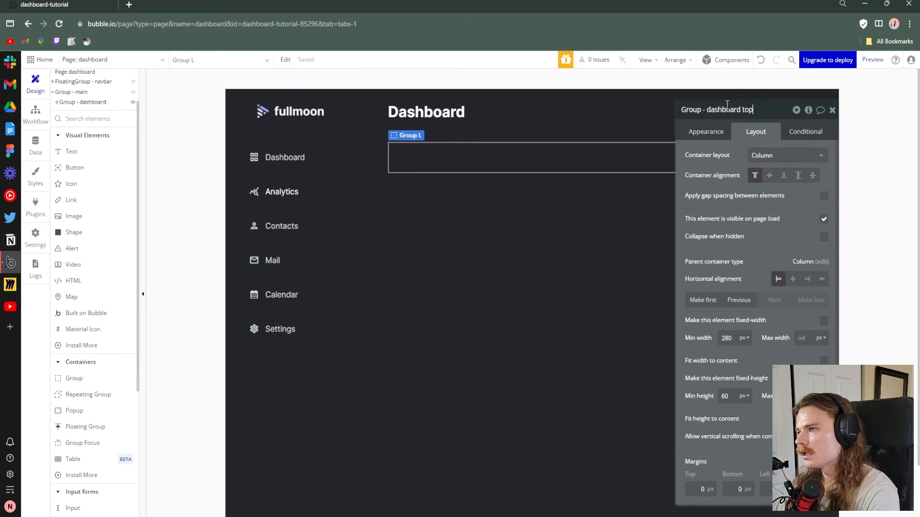
Set the container layout of Group - dashboard top to Row
drag(779, 105, 763, 97)
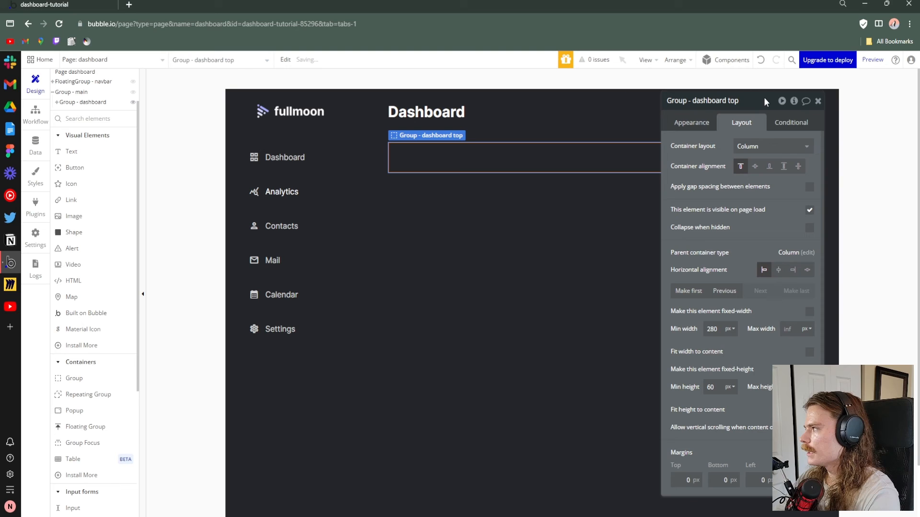
click(762, 146)
click(745, 208)
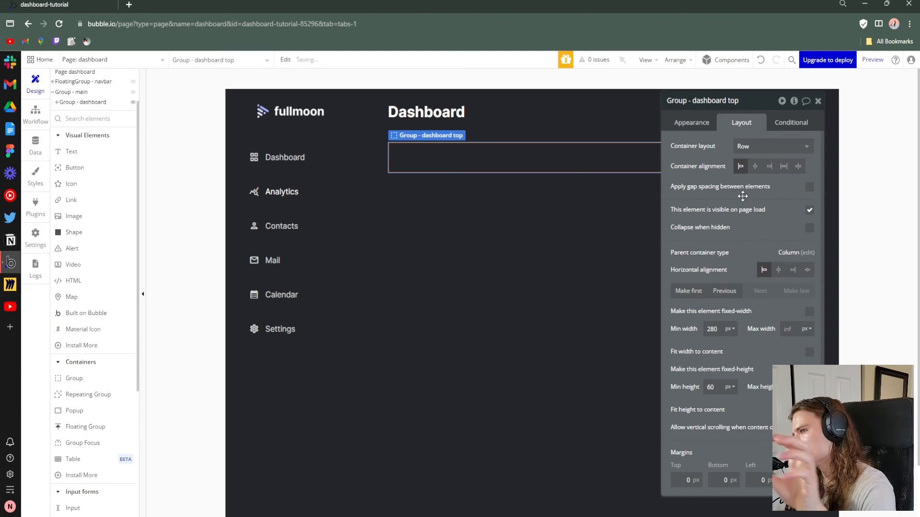
Apply gap spacing between elements in Group - dashboard top, with a 0 px row gap and a 40 px column gap
drag(760, 98, 748, 90)
click(795, 178)
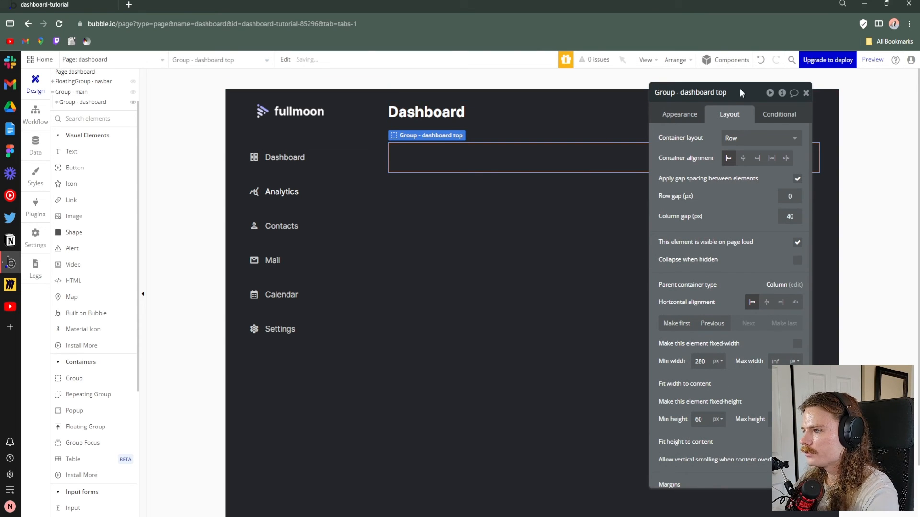
drag(741, 92, 722, 84)
scroll(659, 239, down, 1)
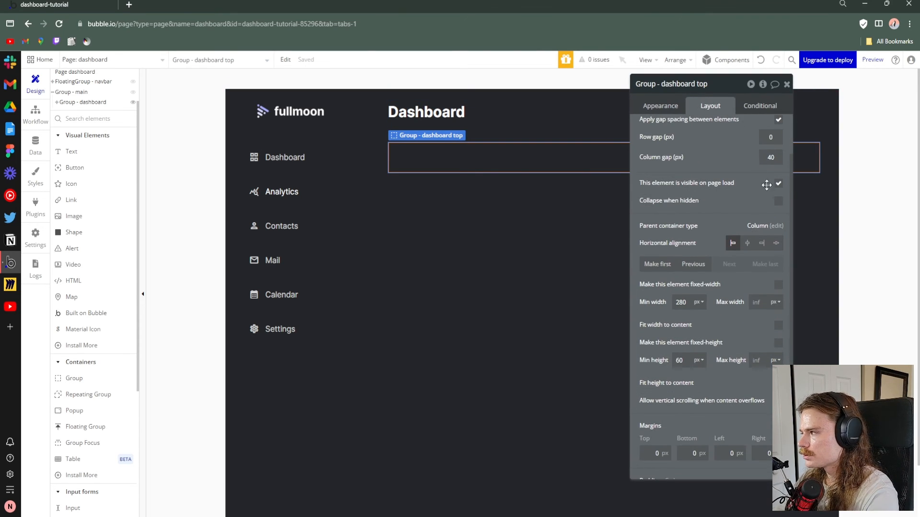
Set the minimum width of Group - dashboard top to 0 px and its minimum height to 70 px, fitting height to content
scroll(742, 235, down, 1)
double_click(686, 261)
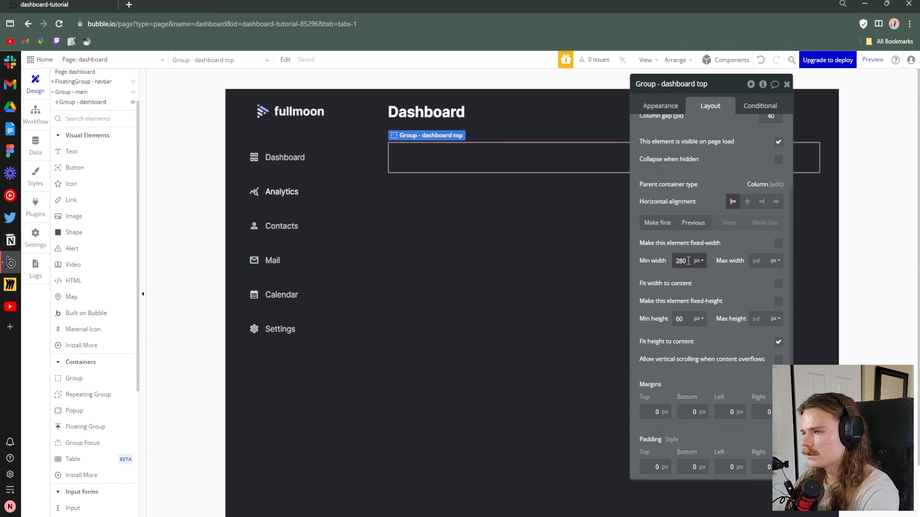
text(0)
click(686, 318)
double_click(685, 318)
text(0)
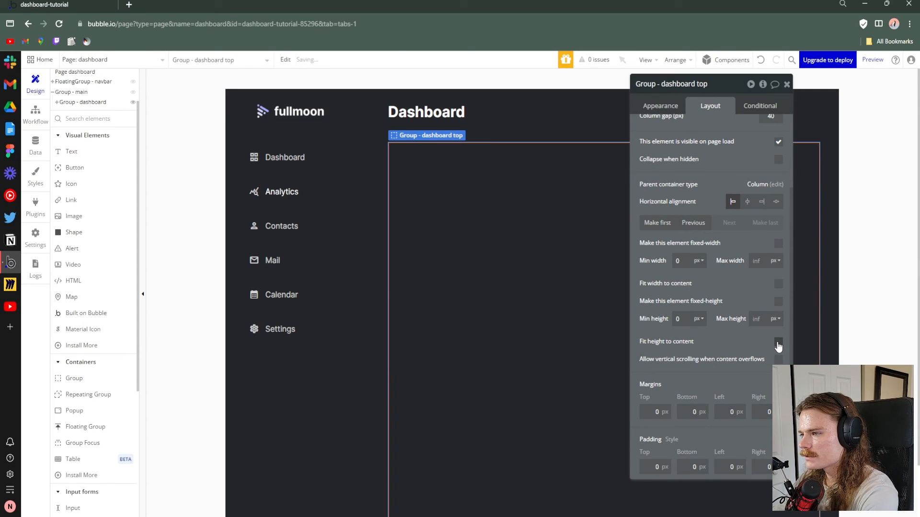
drag(694, 326, 657, 316)
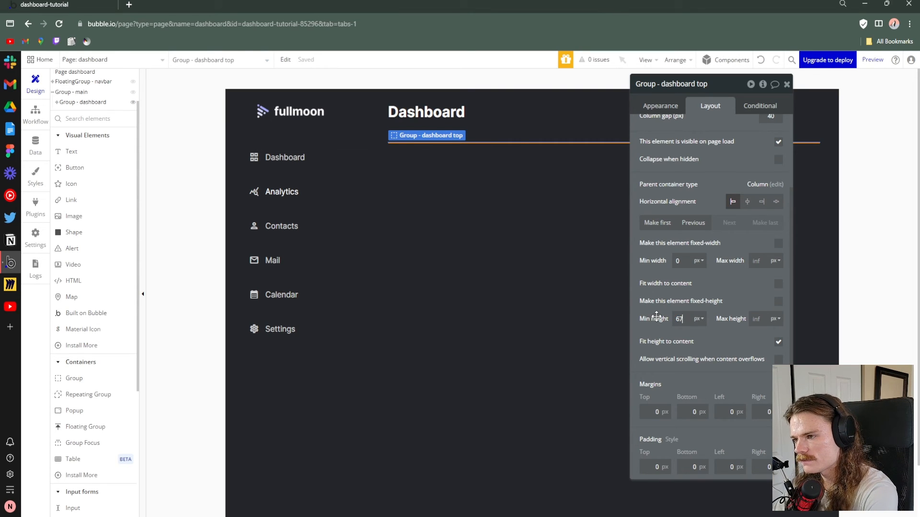
click(652, 330)
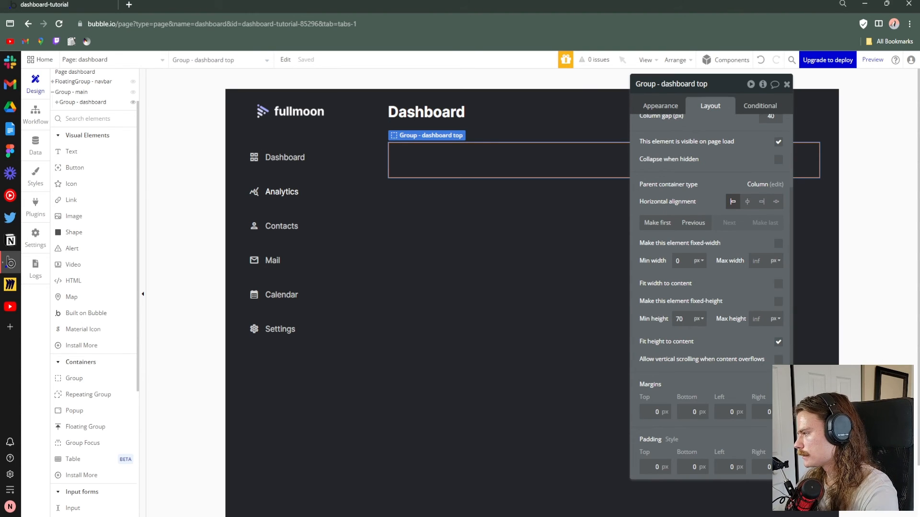
Add a group inside Group - dashboard top and rename it "Group - dashboard top left"
click(75, 378)
click(411, 151)
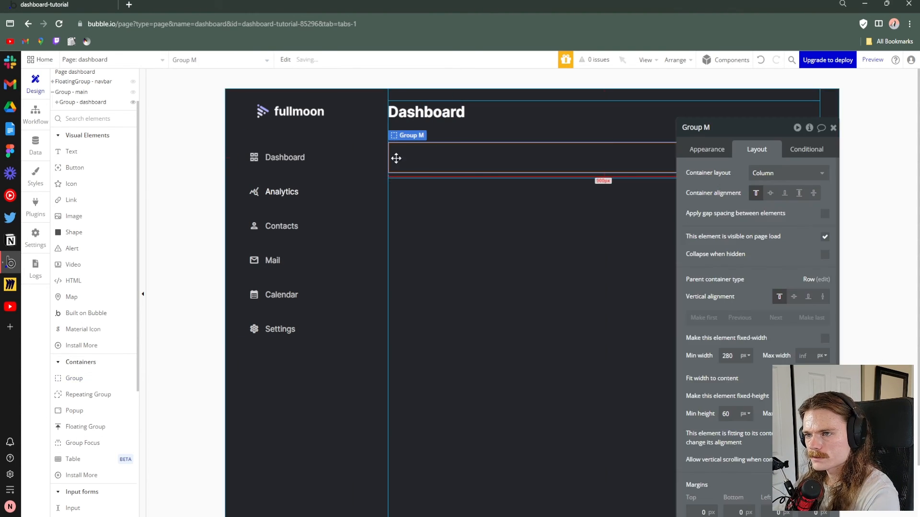
click(726, 126)
text(Group M)
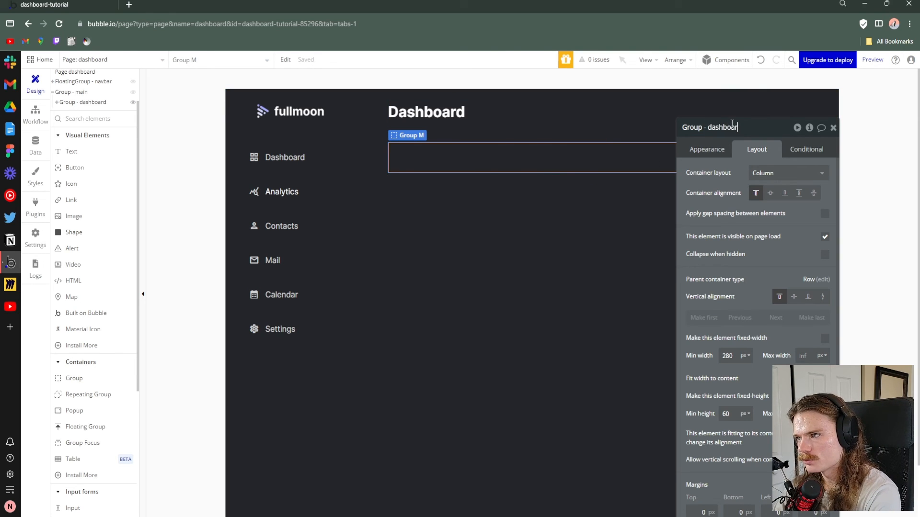
text(left)
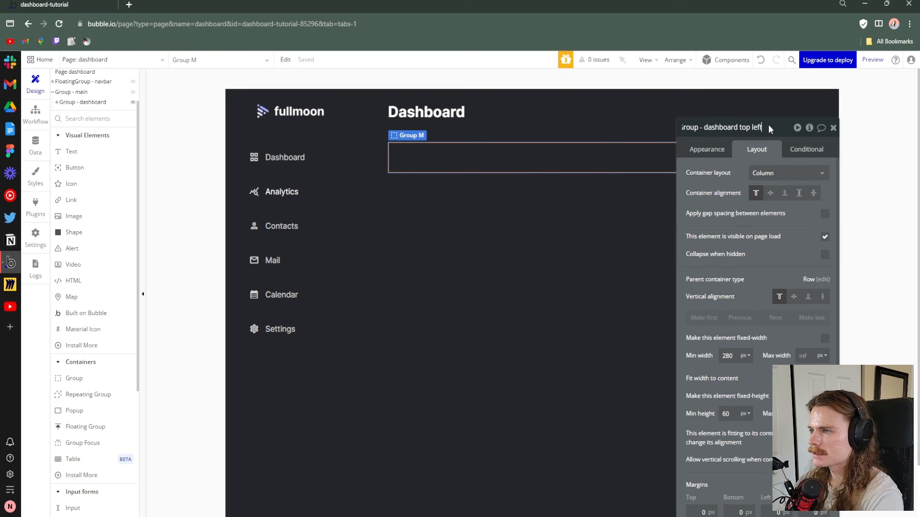
Set the minimum width and height of Group - dashboard top left to 0 px and its vertical alignment to stretch
drag(770, 125, 759, 120)
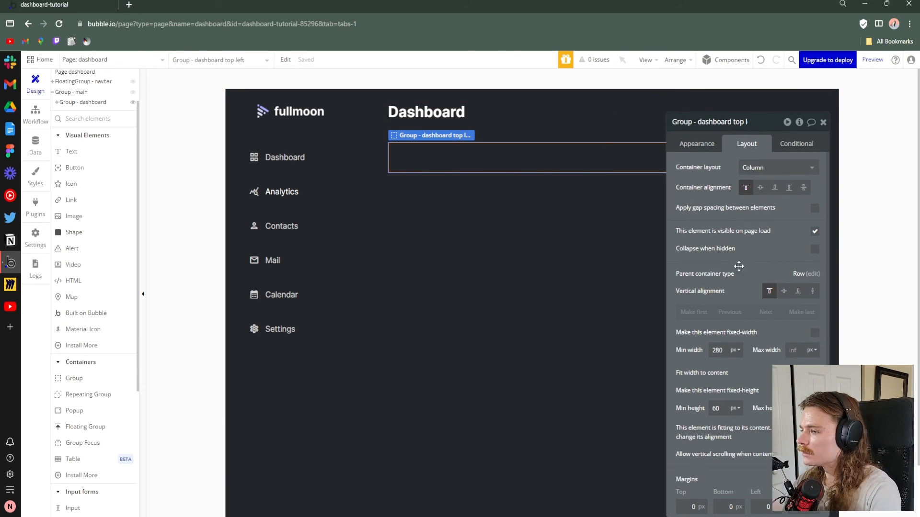
scroll(729, 288, down, 2)
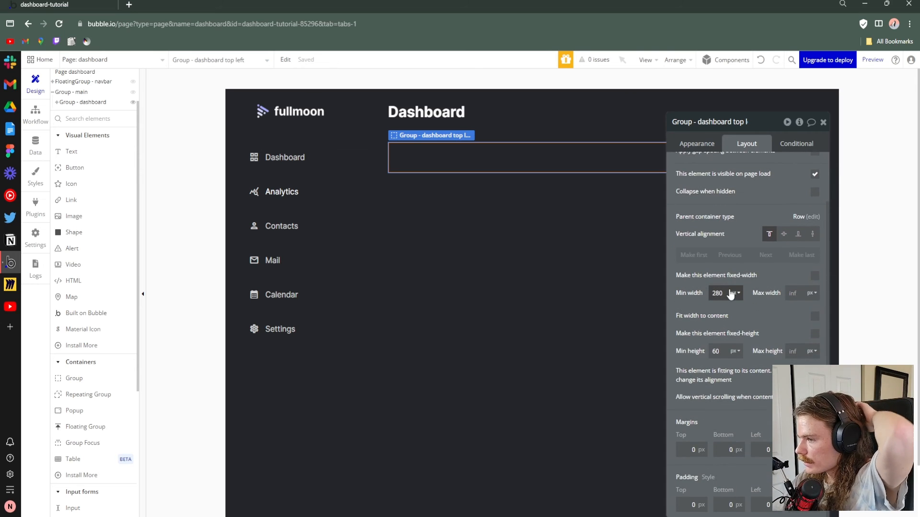
drag(727, 291, 702, 292)
text(0)
drag(724, 352, 703, 348)
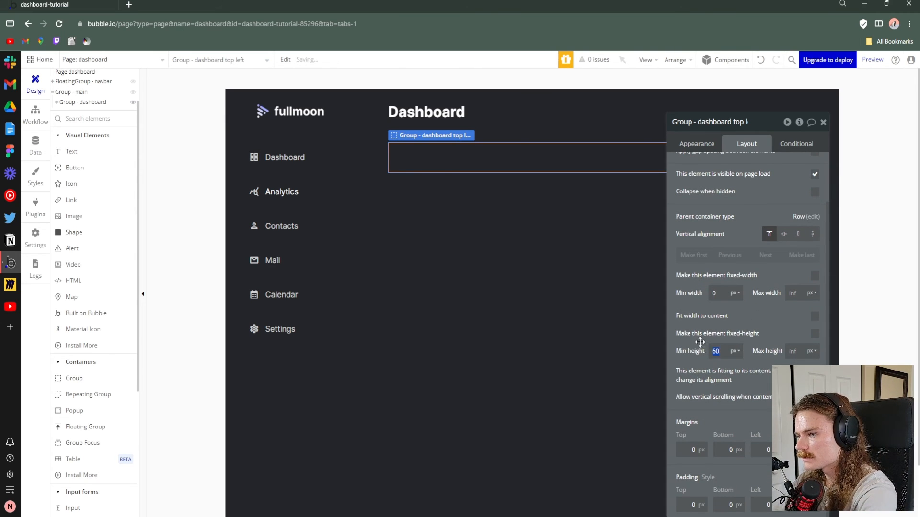
text(0)
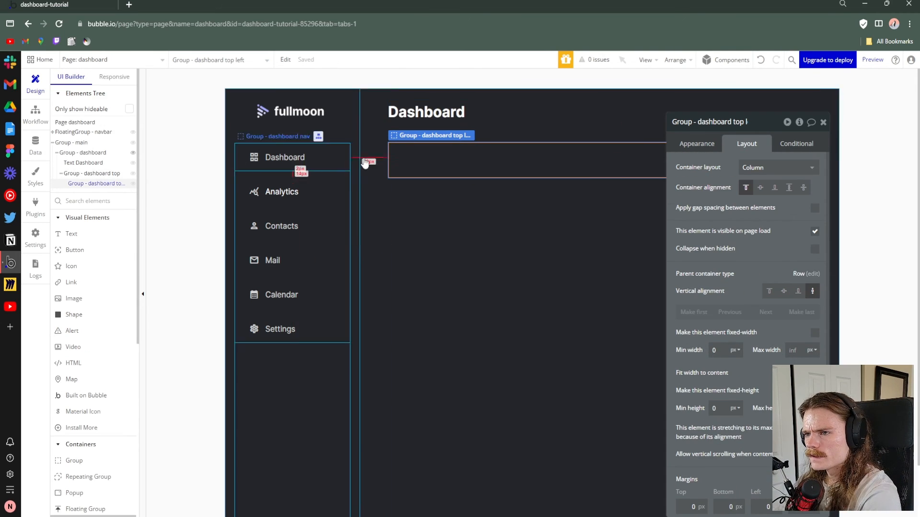
click(784, 293)
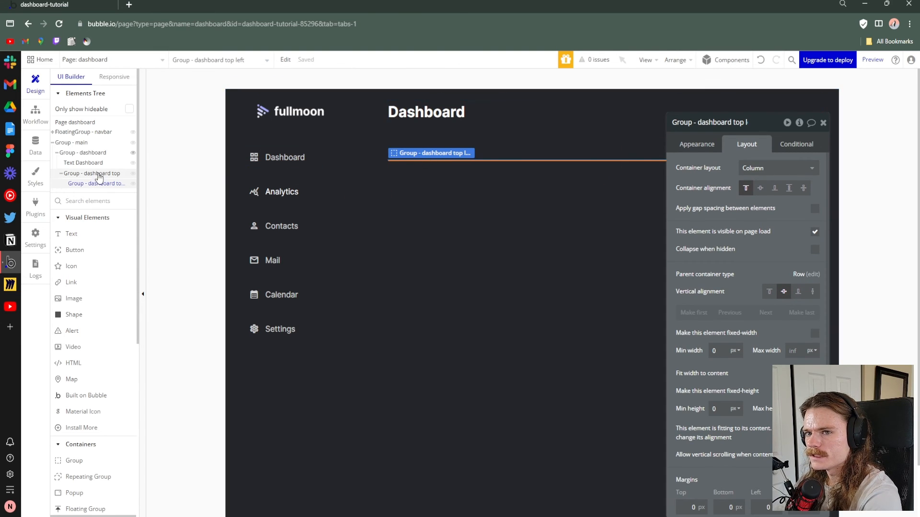
click(813, 293)
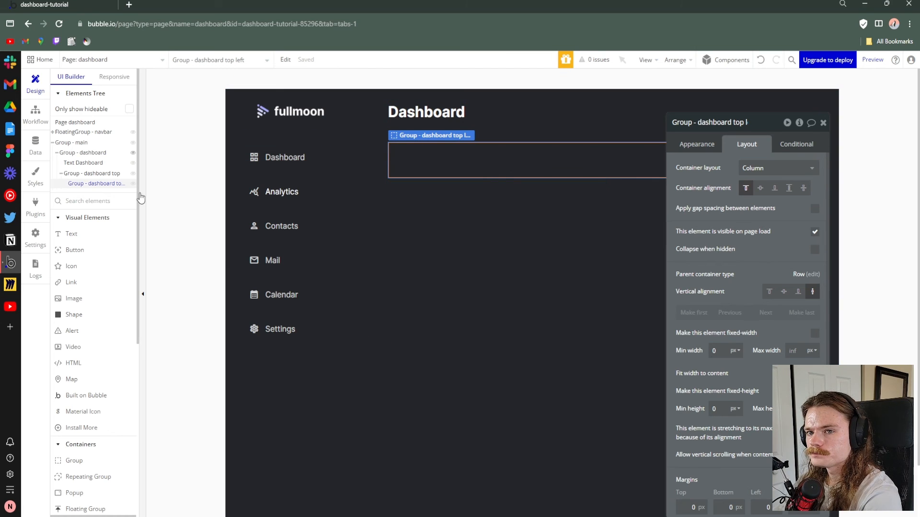
Set the minimum height of Group - dashboard top to 0 px and turn off fitting its height to content
click(92, 174)
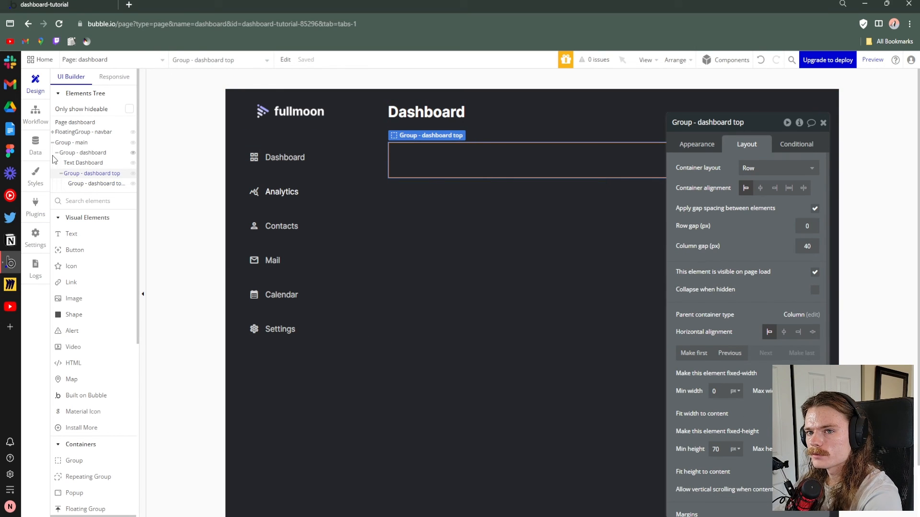
mouse_move(84, 184)
mouse_down()
mouse_move(425, 166)
mouse_move(595, 205)
mouse_move(82, 175)
mouse_up()
click(81, 185)
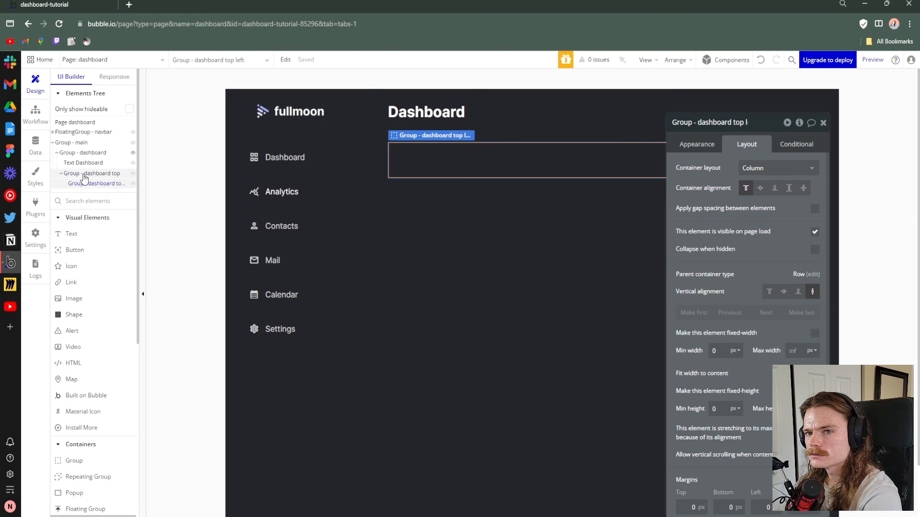
click(85, 173)
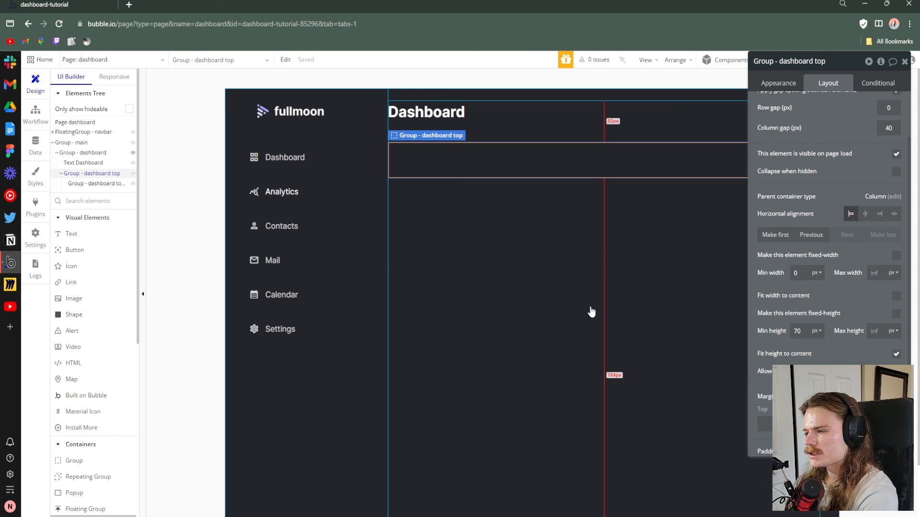
double_click(798, 331)
text(0)
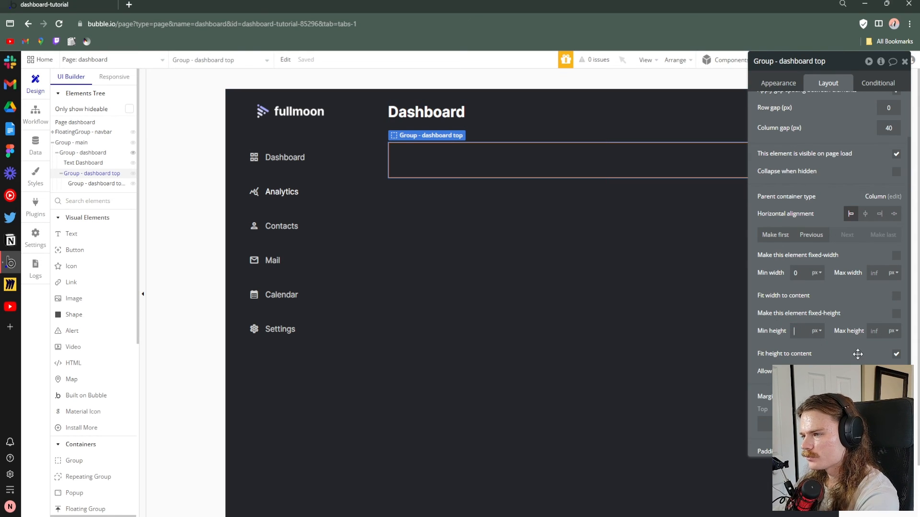
click(896, 353)
scroll(479, 162, down, 1)
scroll(480, 161, down, 1)
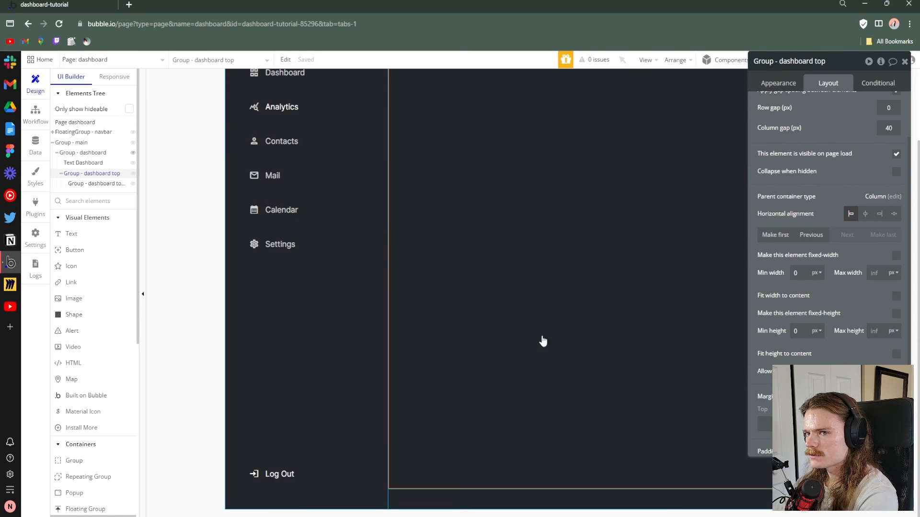
scroll(484, 357, up, 1)
Give Group - dashboard top left a flat background in the Primary colour (#A6ABFF)
click(96, 185)
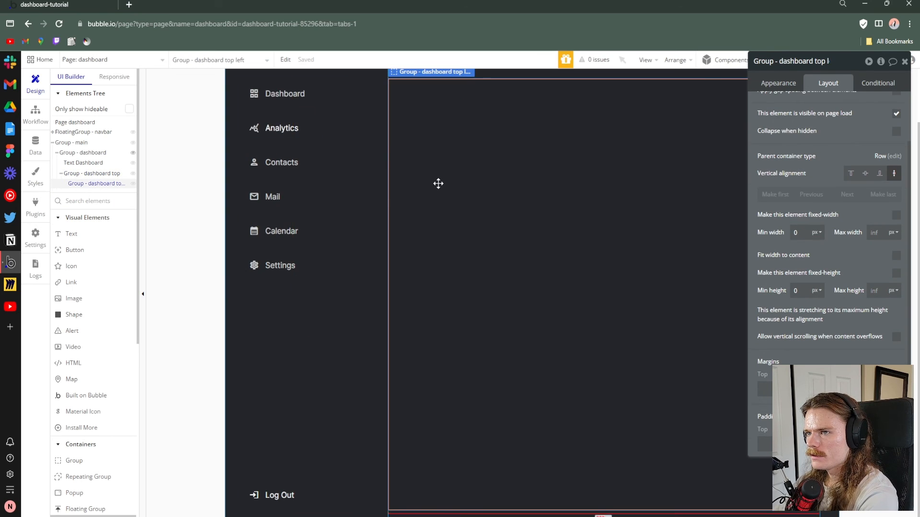
scroll(437, 182, up, 1)
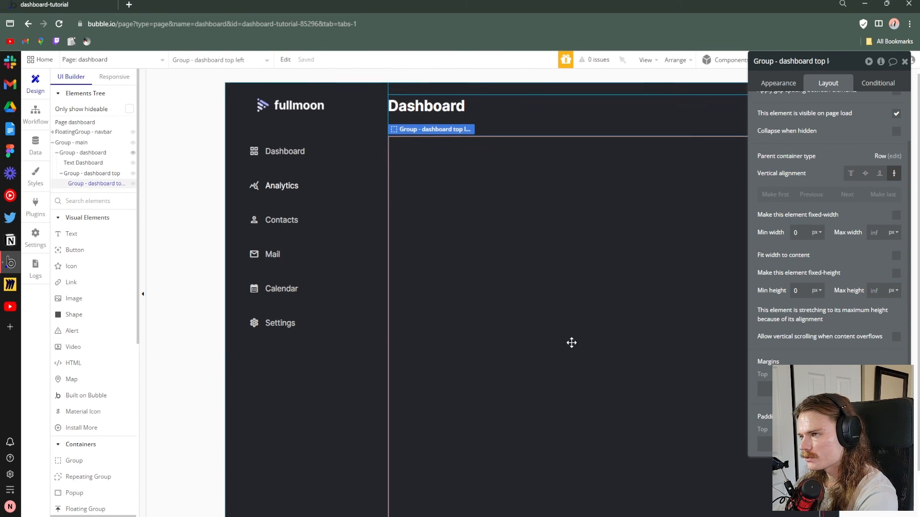
scroll(602, 294, down, 1)
scroll(614, 288, up, 1)
scroll(771, 85, up, 1)
click(771, 84)
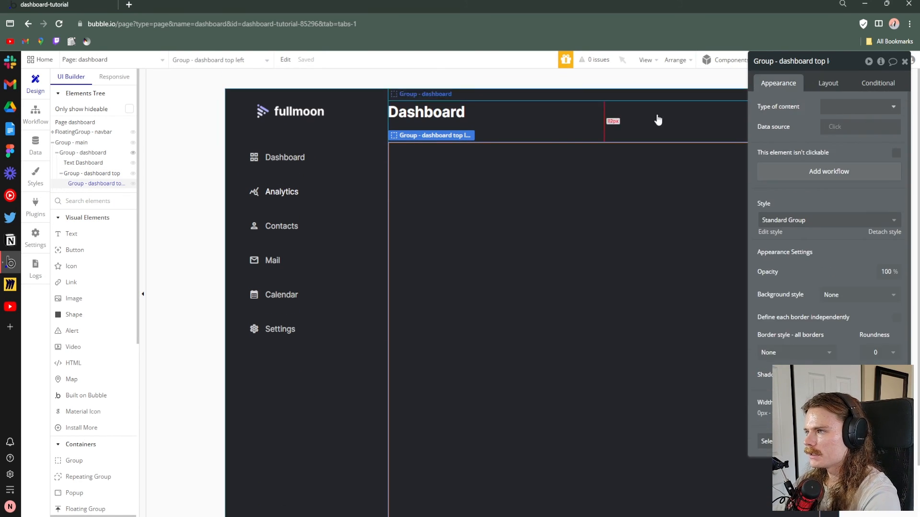
click(854, 296)
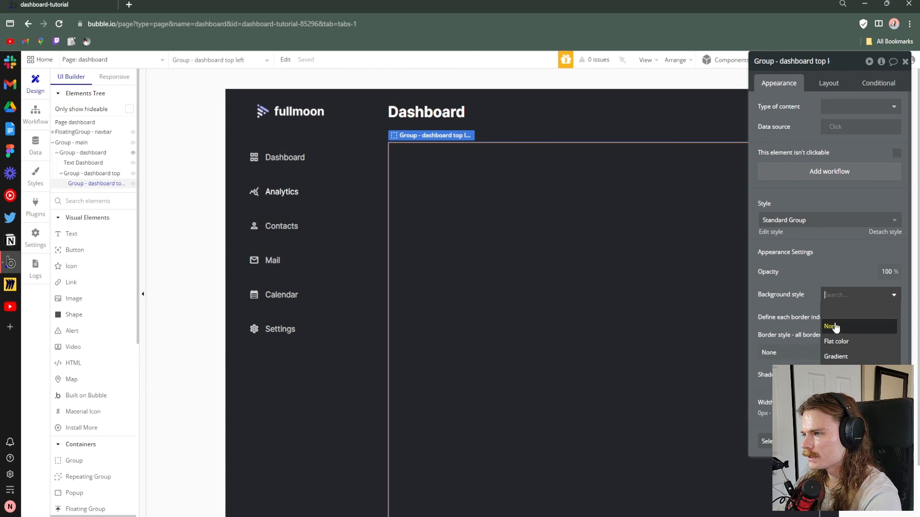
click(844, 342)
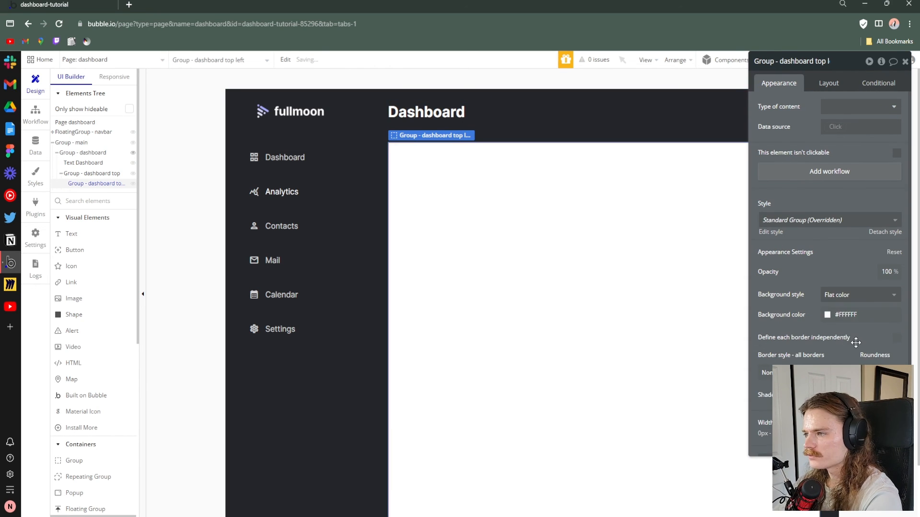
click(828, 315)
click(831, 428)
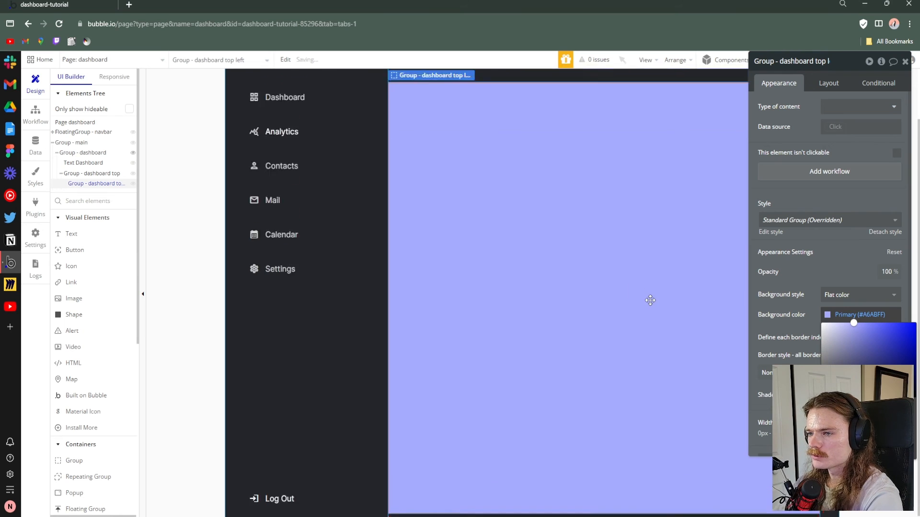
click(589, 286)
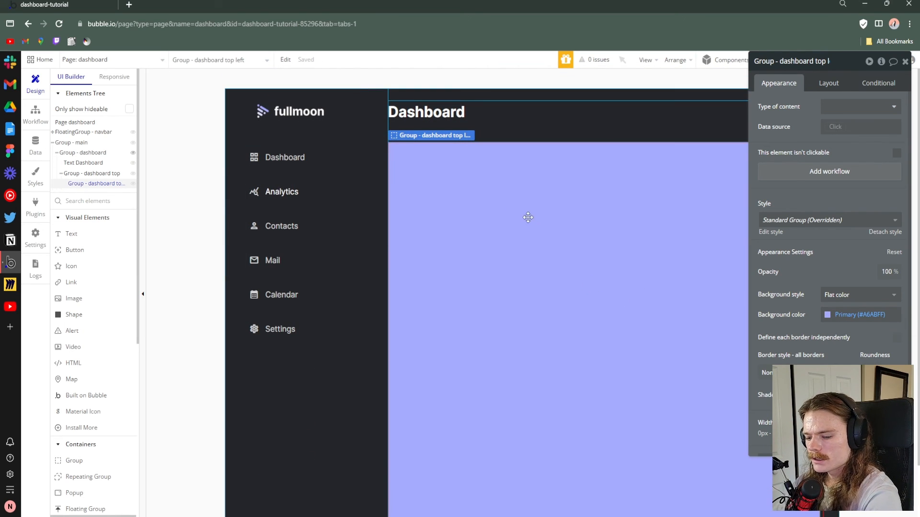
Duplicate Group - dashboard top left within its row and set the copy's background colour to Surface (#37373F)
key(ctrl+c)
key(ctrl+v)
scroll(605, 257, down, 3)
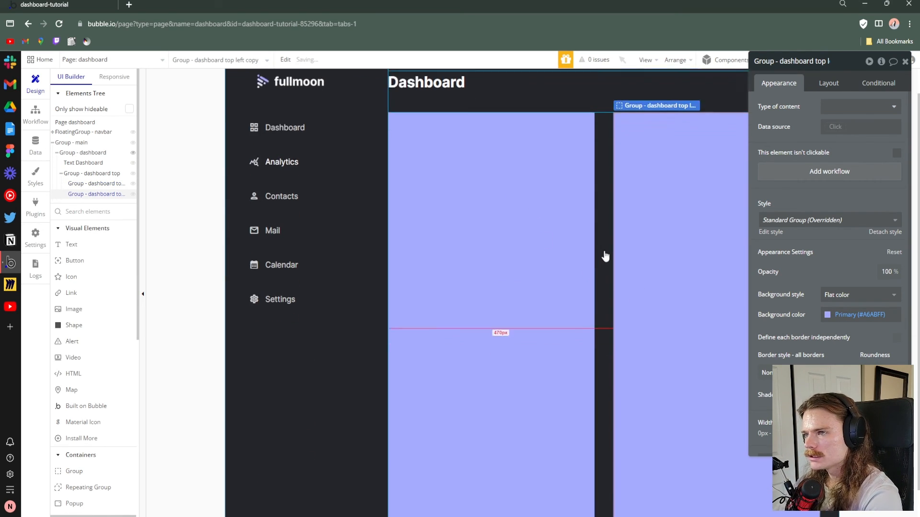
scroll(679, 255, up, 2)
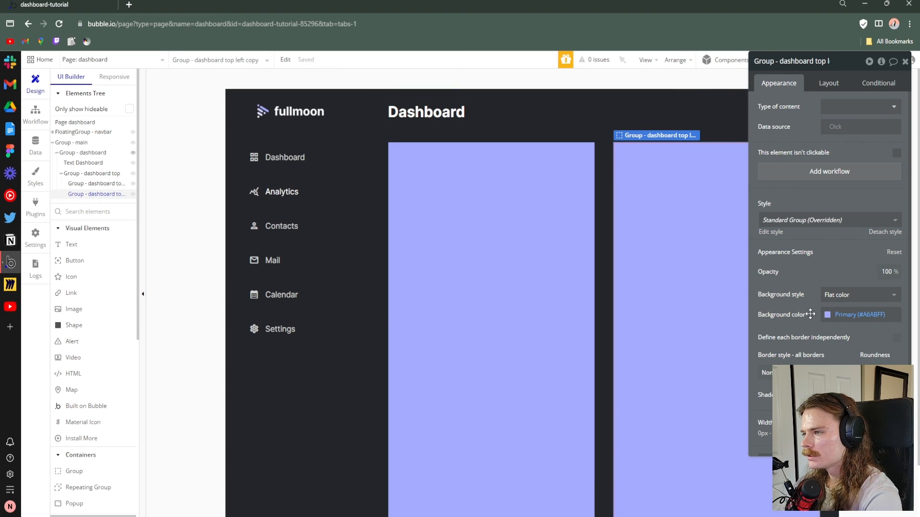
click(855, 315)
click(864, 434)
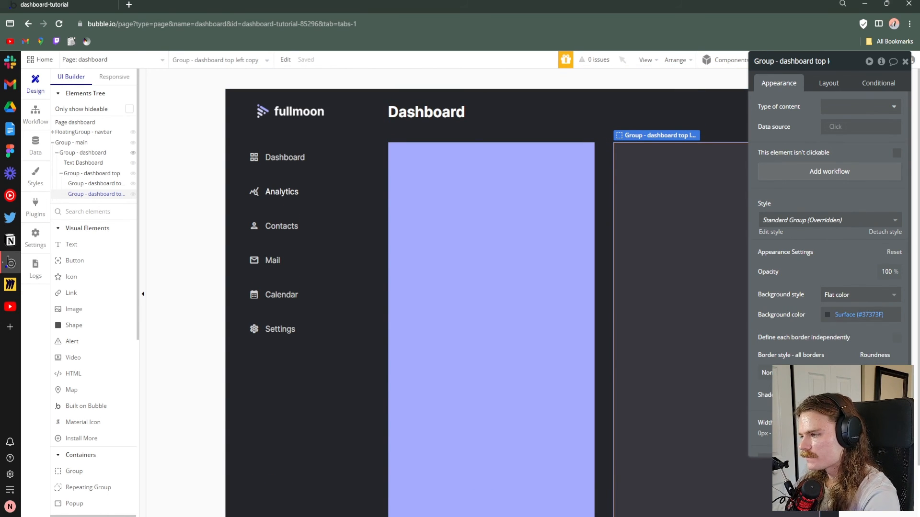
Rename the copied group with the Surface background to "Group - dashboard top right"
click(92, 174)
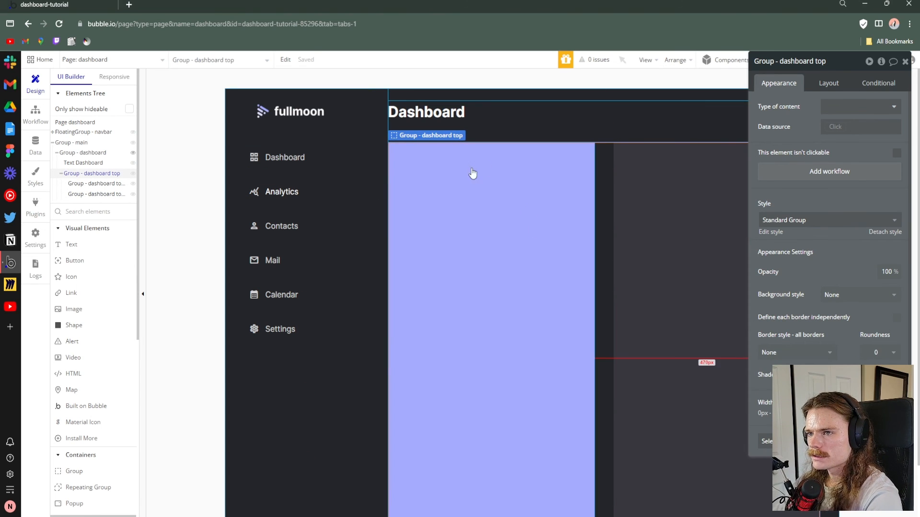
click(648, 201)
click(836, 65)
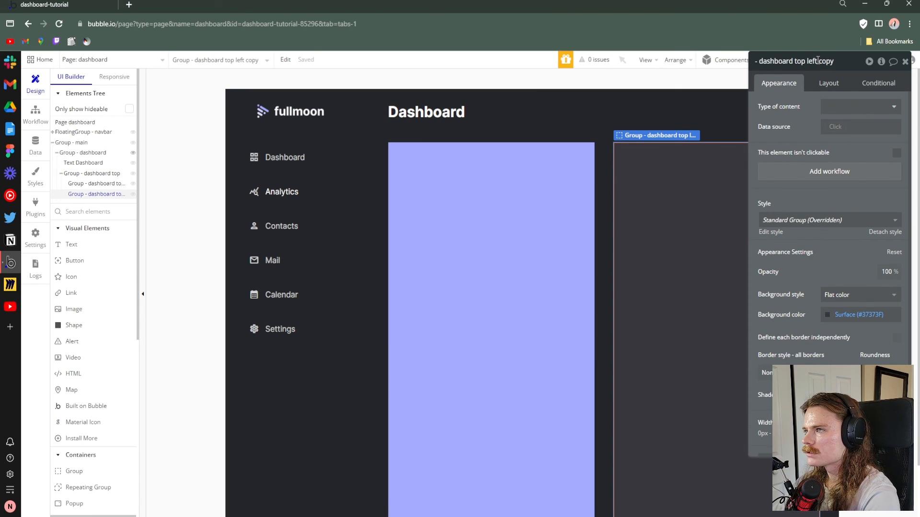
text(right)
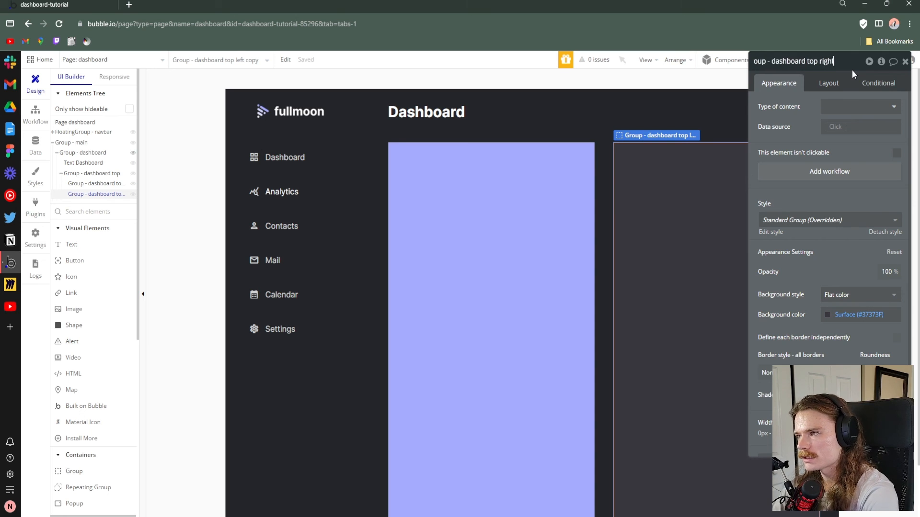
key(Return)
Duplicate Group - dashboard top together with its two inner groups to add a second row below it
click(608, 182)
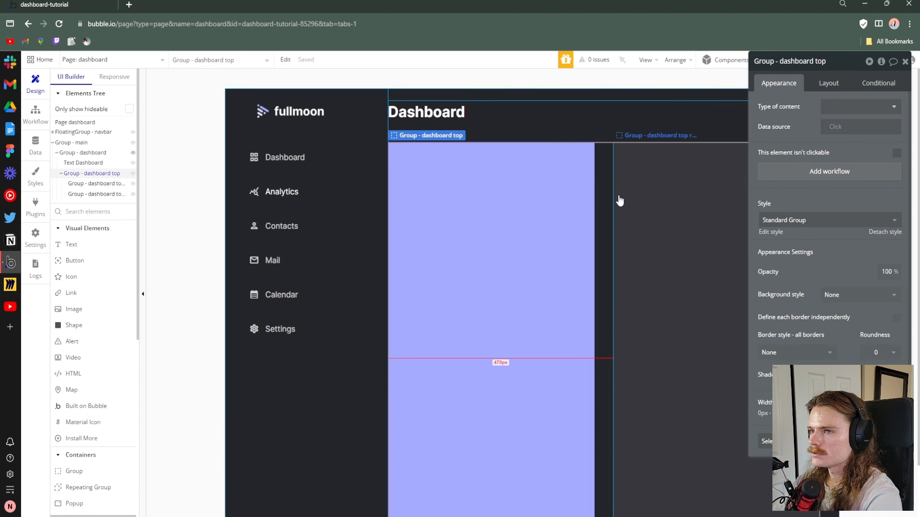
key(ctrl+d)
scroll(609, 288, down, 2)
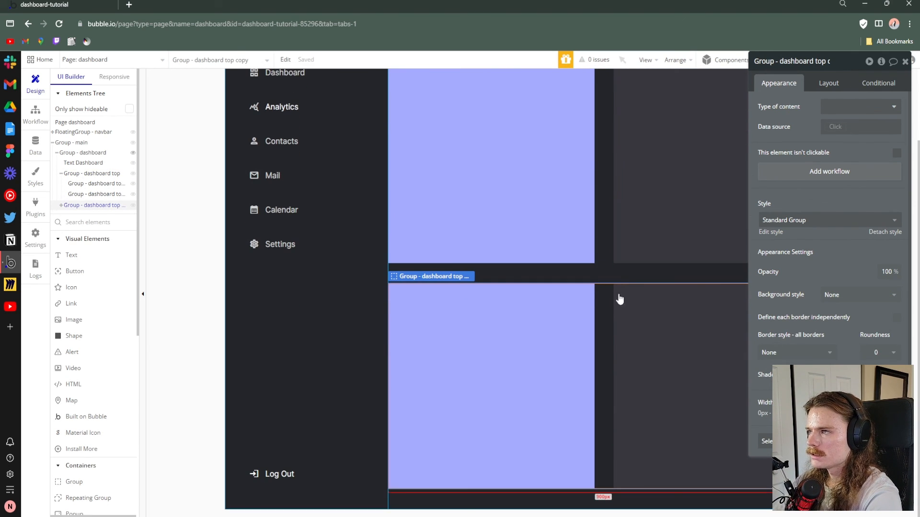
Rename the copied second row to "Group - dashboard bottom" and delete the Primary-coloured panel inside it
click(818, 64)
drag(807, 57, 841, 68)
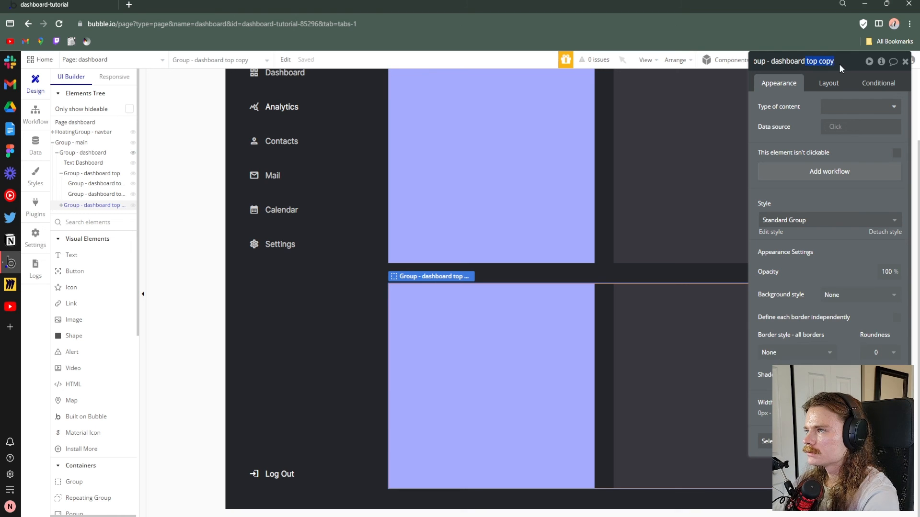
text(bottom)
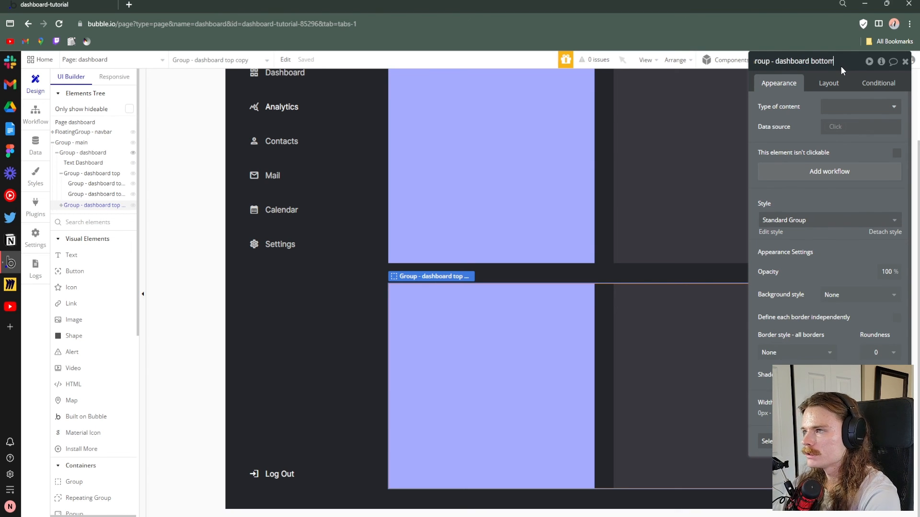
click(570, 309)
key(Delete)
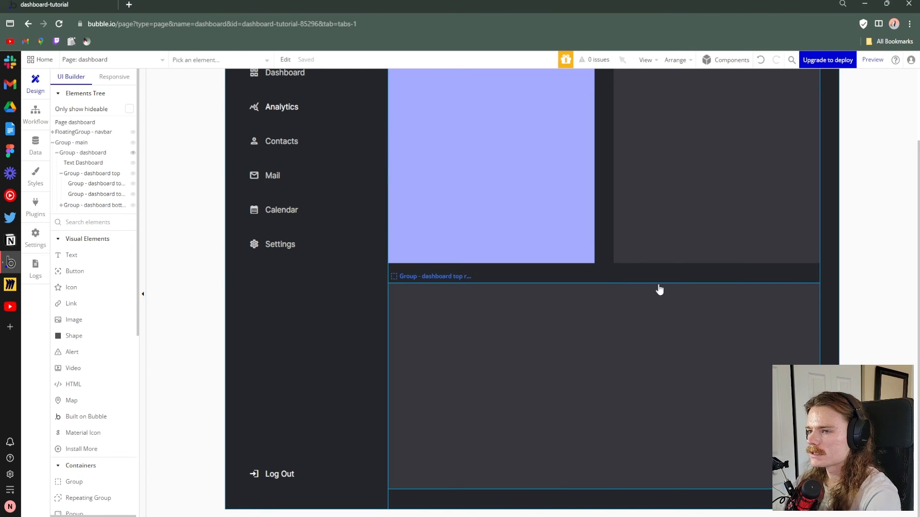
Set the border roundness of the two top panels and the bottom panel to 20 together
scroll(618, 332, up, 2)
click(560, 271)
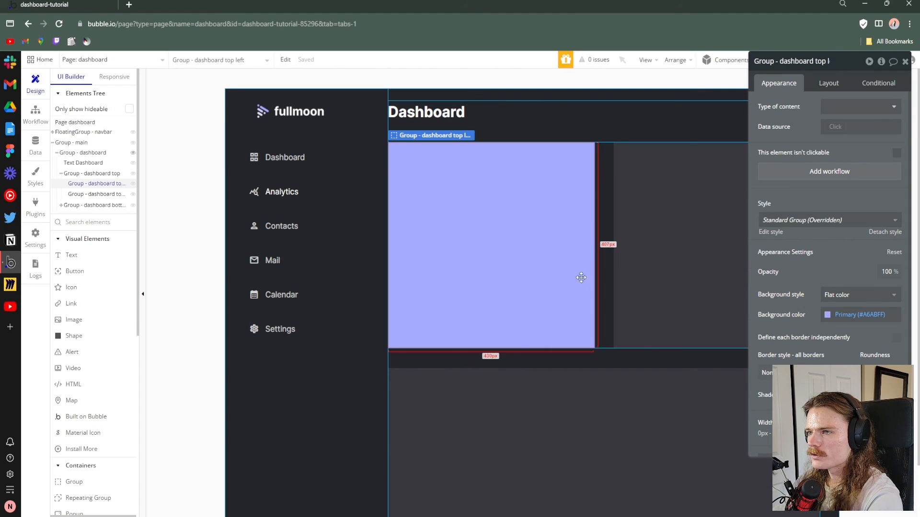
shift+click(719, 240)
shift+click(661, 403)
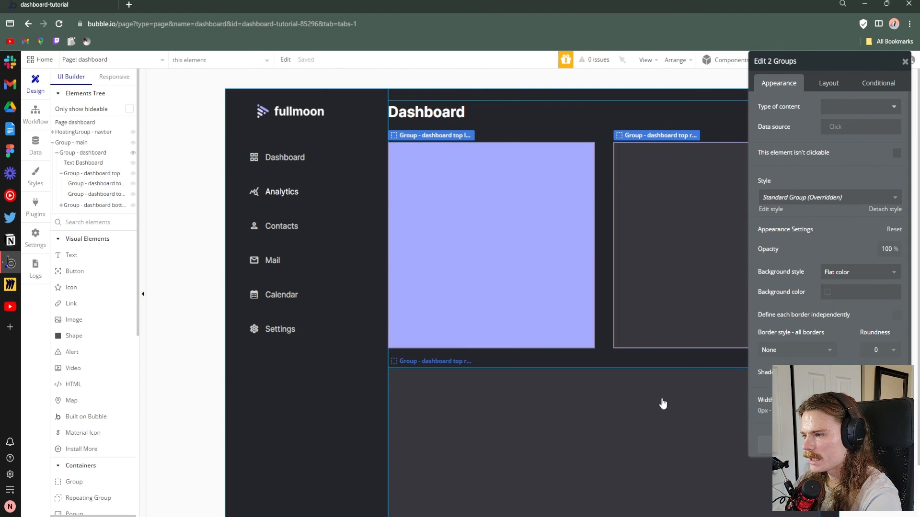
click(873, 350)
text(20)
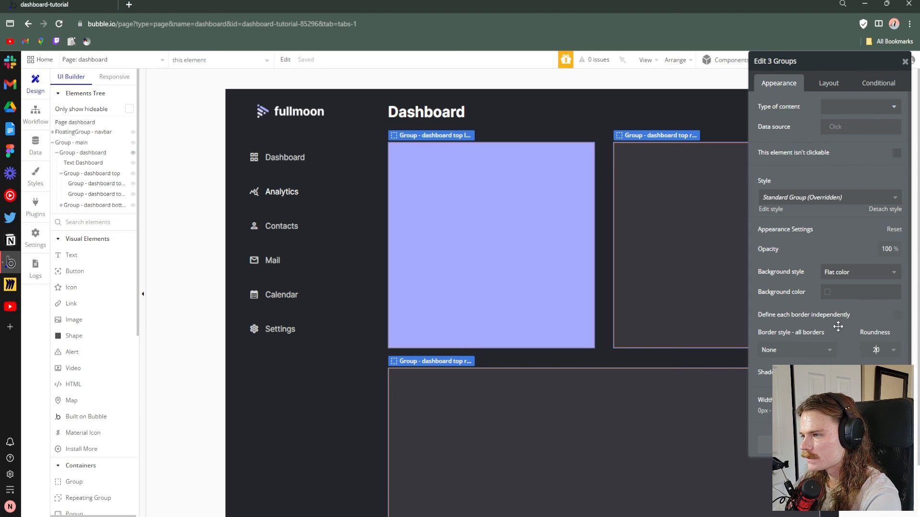
key(Return)
click(611, 360)
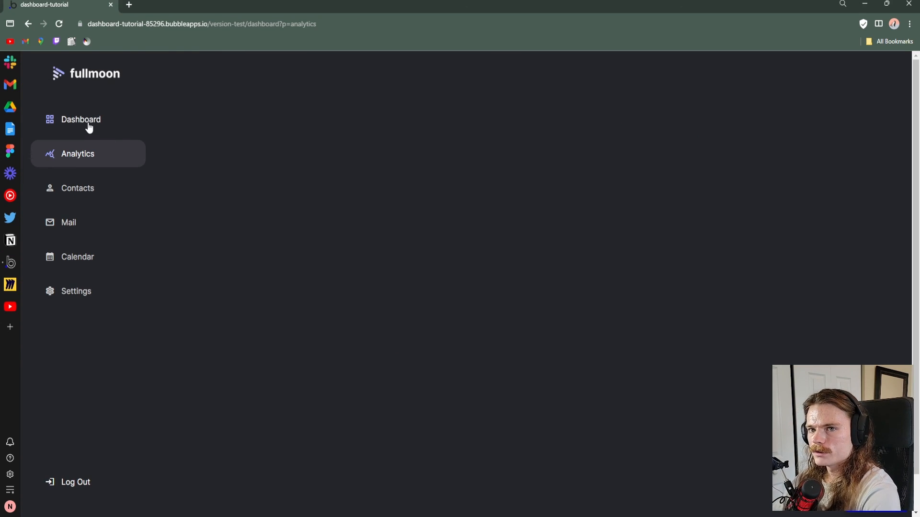
In the page preview, switch between Dashboard and Analytics and examine the Dashboard page's full panel layout
click(104, 124)
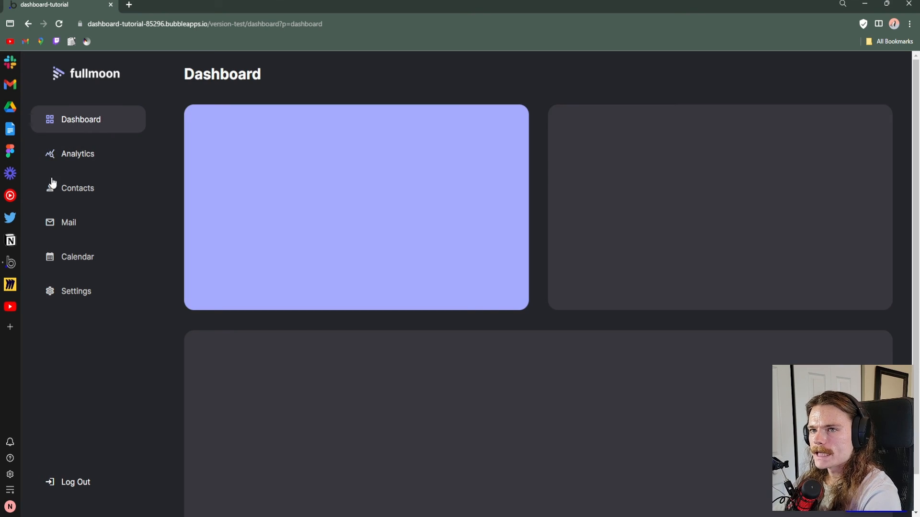
click(96, 158)
click(105, 127)
scroll(295, 260, down, 2)
scroll(295, 263, up, 2)
scroll(292, 278, down, 2)
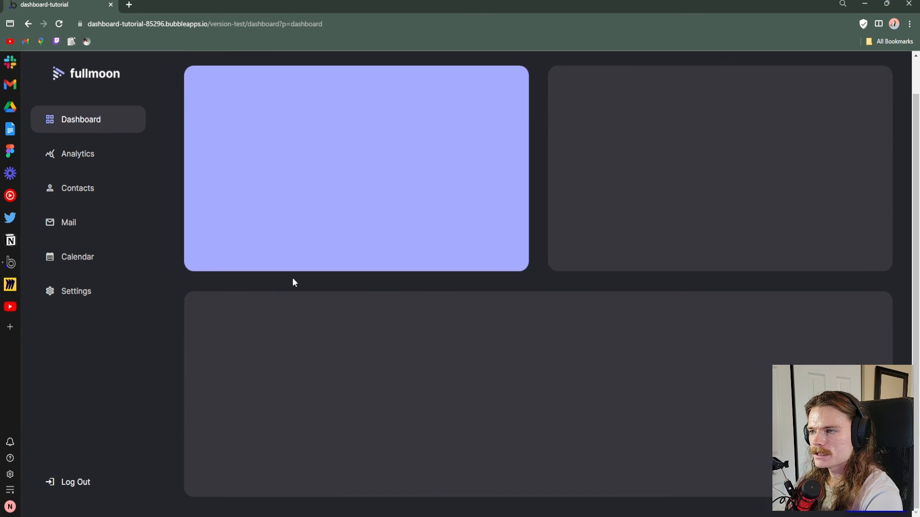
scroll(291, 277, up, 2)
Go through the Analytics, Contacts, Mail, Calendar, Settings and Dashboard sidebar items in the preview to test the page switching
click(83, 164)
click(82, 190)
click(69, 225)
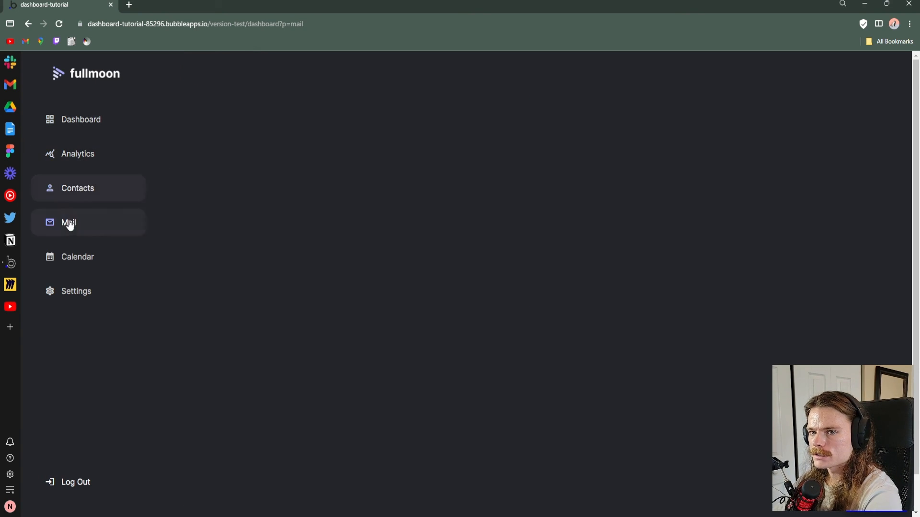
click(85, 258)
click(79, 289)
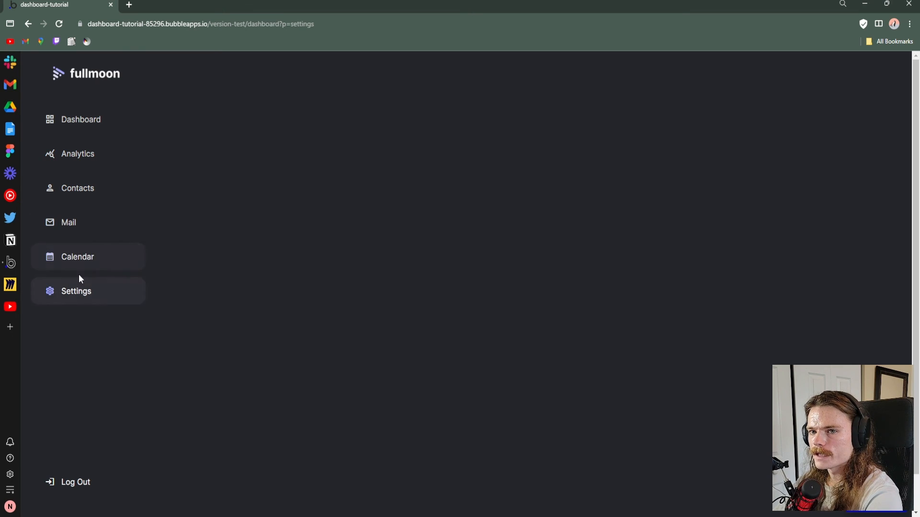
click(88, 122)
click(86, 154)
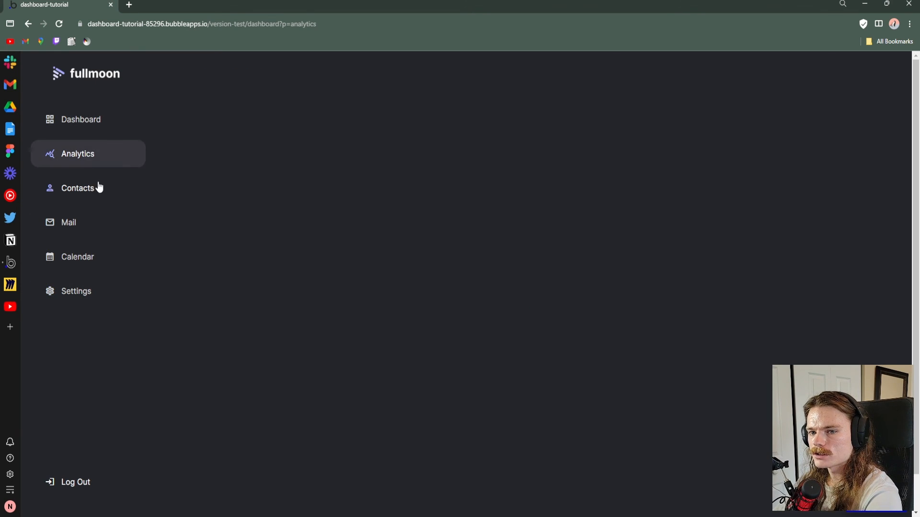
click(98, 191)
click(98, 150)
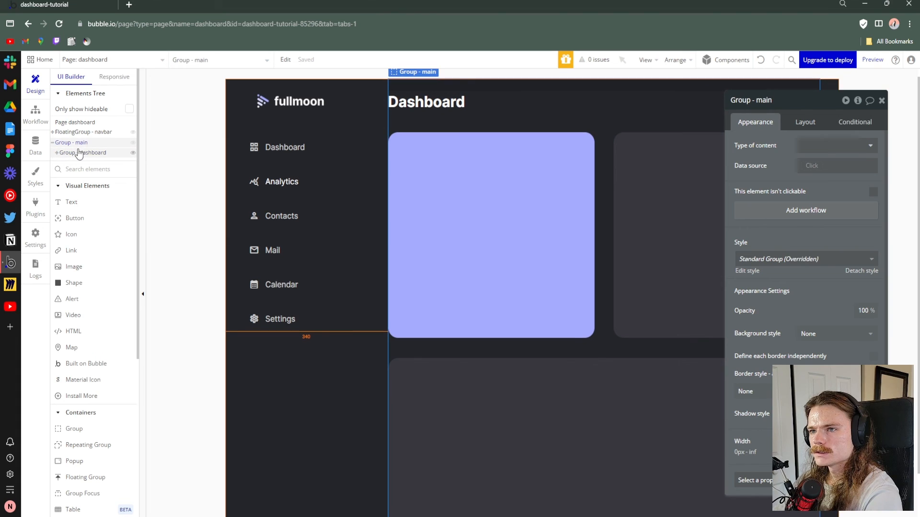
Back in the editor, duplicate Group - dashboard within Group - main and hide the original group on the canvas
click(78, 154)
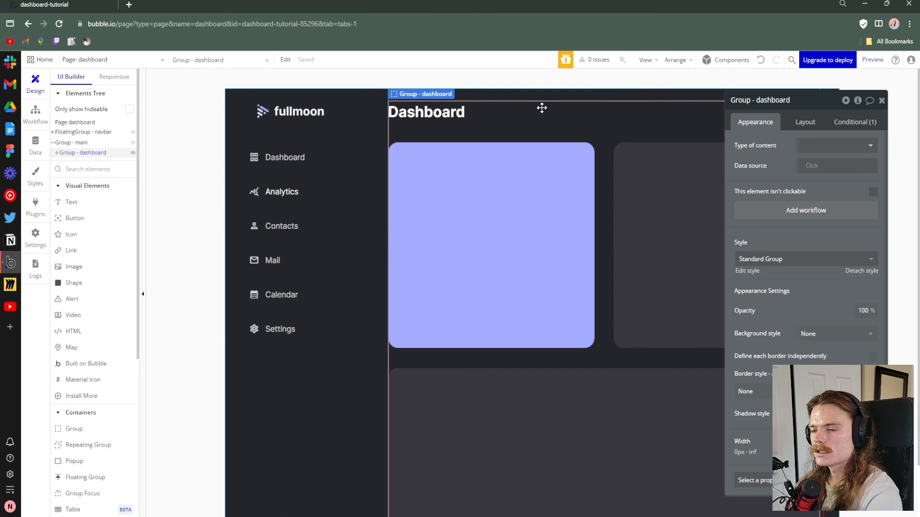
key(ctrl+d)
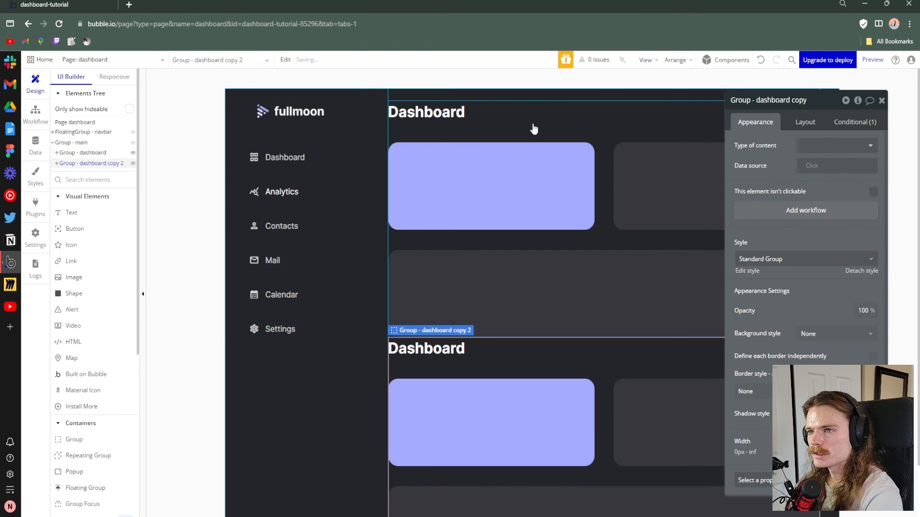
scroll(509, 247, down, 2)
scroll(528, 271, up, 2)
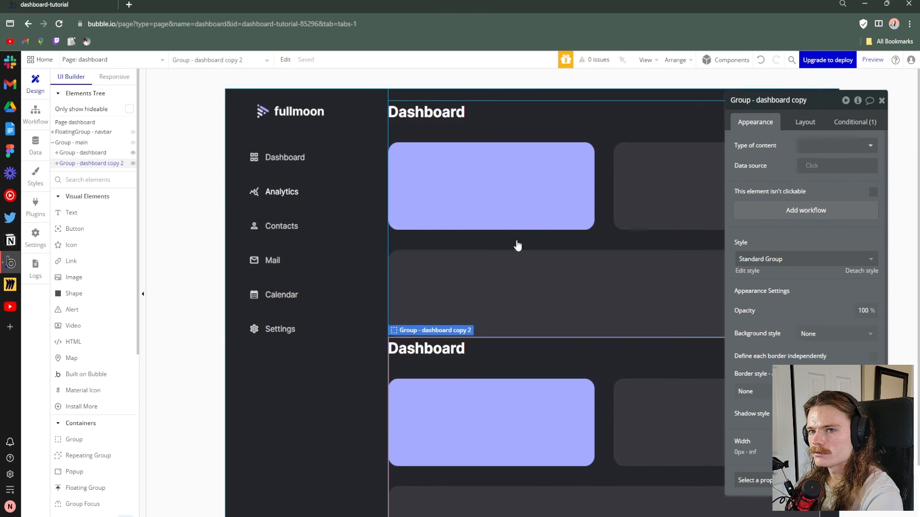
click(506, 108)
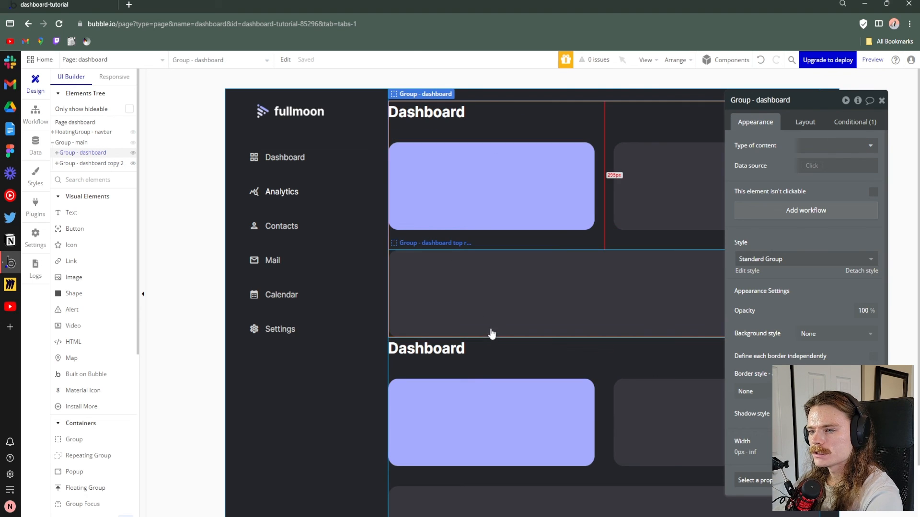
click(132, 153)
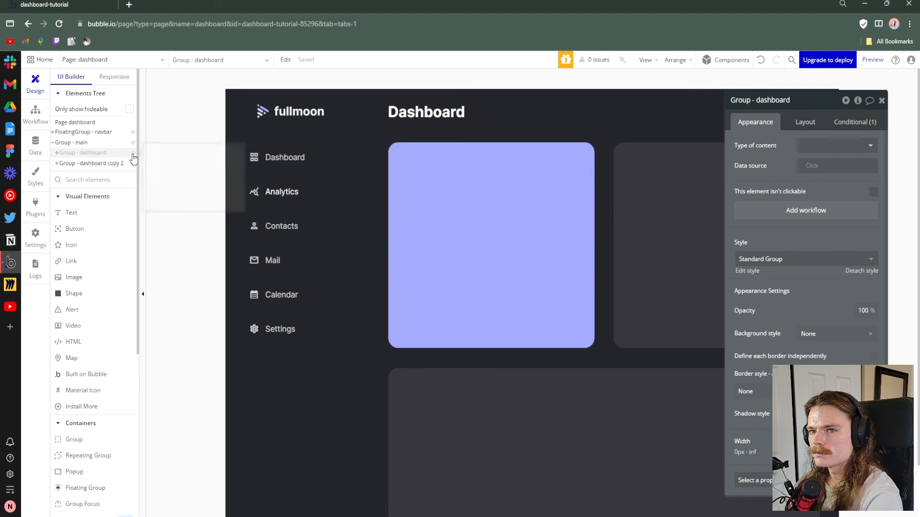
Rename the duplicated dashboard group to "Group - analytics"
click(92, 164)
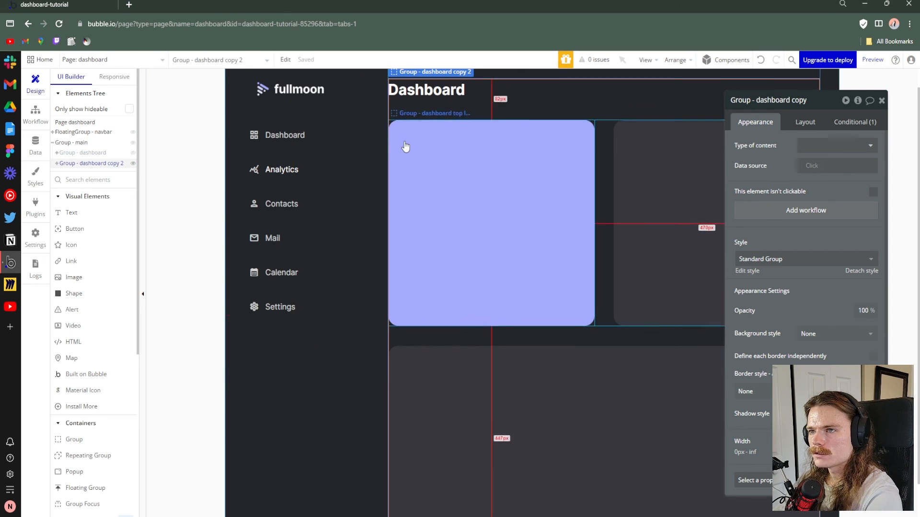
click(777, 102)
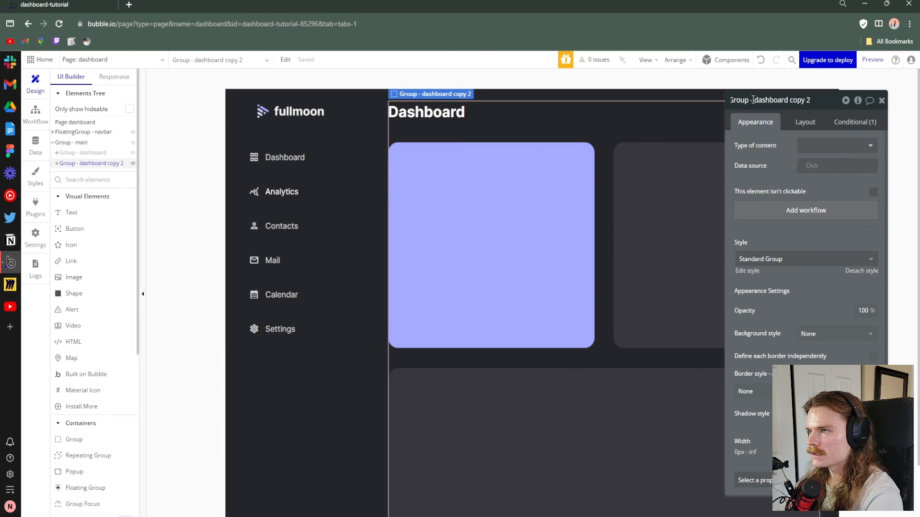
drag(753, 100, 805, 103)
text(a)
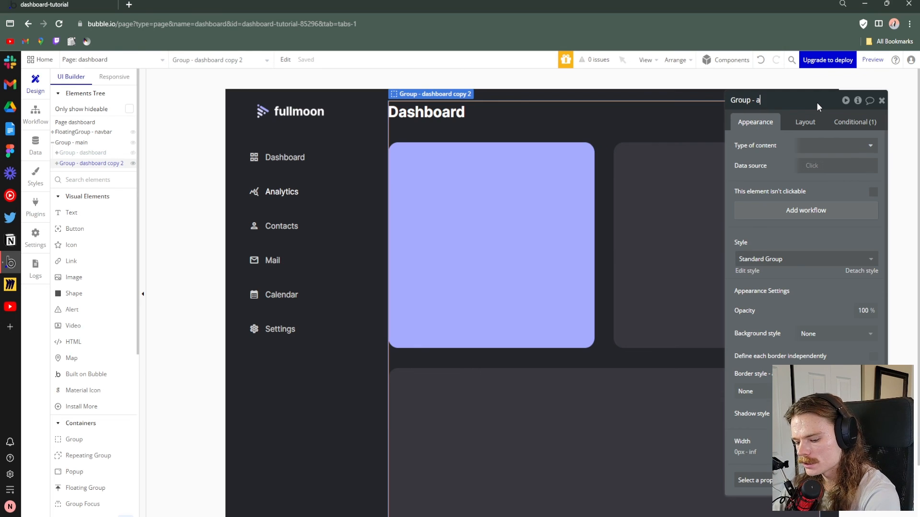
text(nalytics)
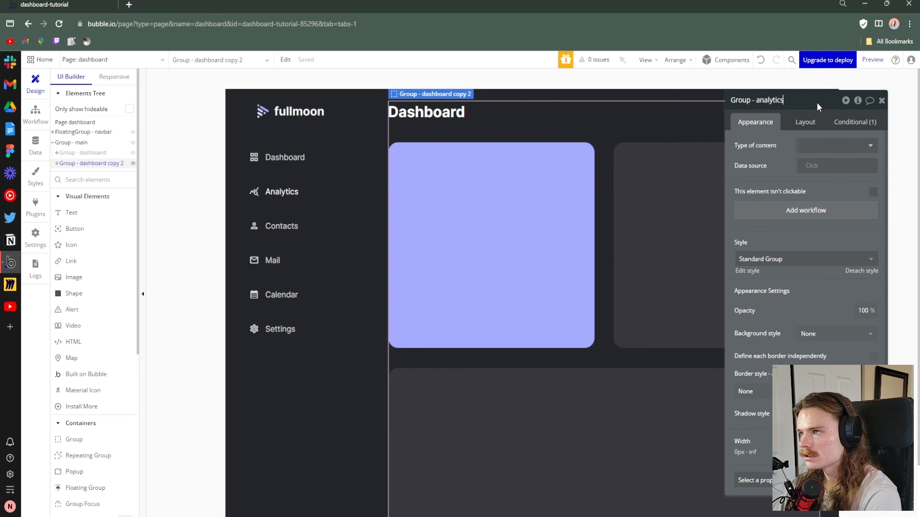
Change Group - analytics' visibility condition so it applies when the p parameter from the page URL is analytics
click(852, 118)
click(853, 122)
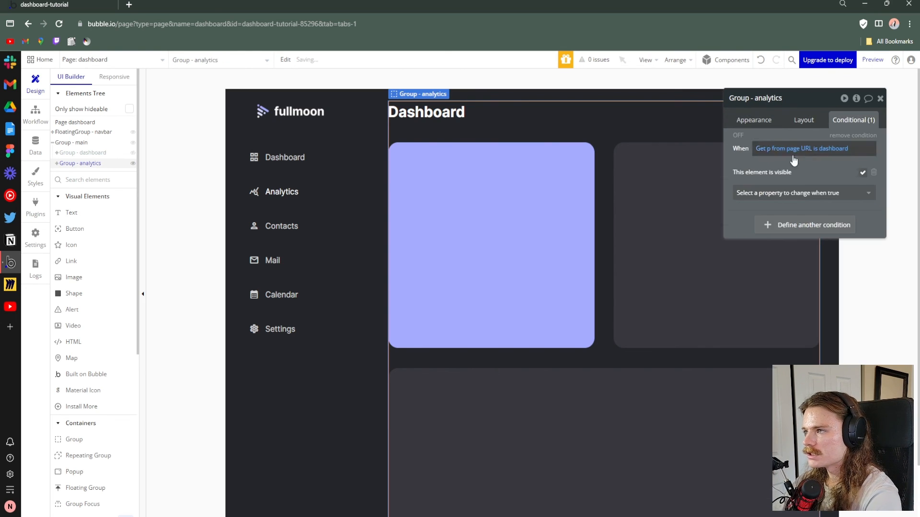
click(832, 150)
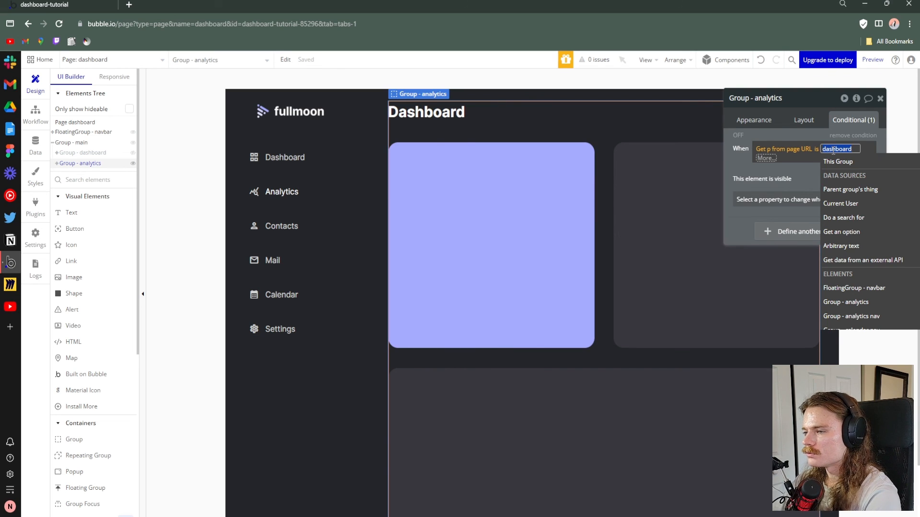
text(analytics)
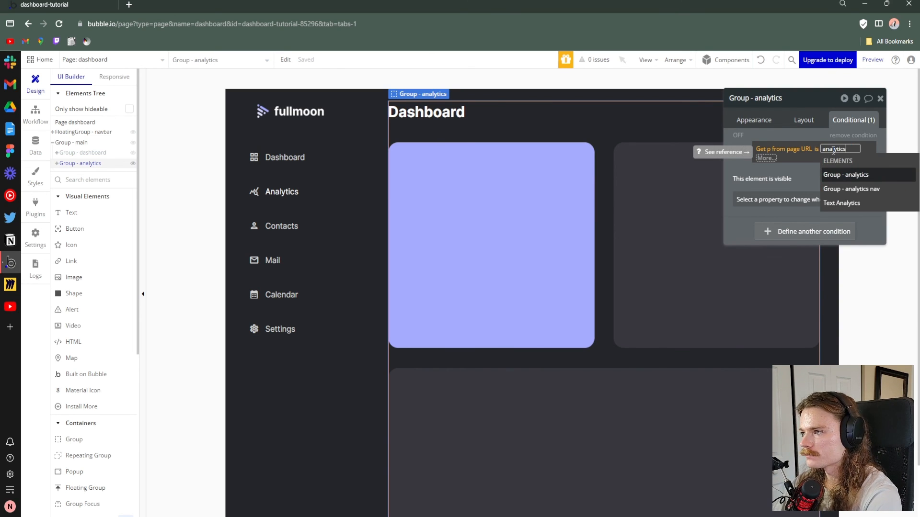
click(805, 98)
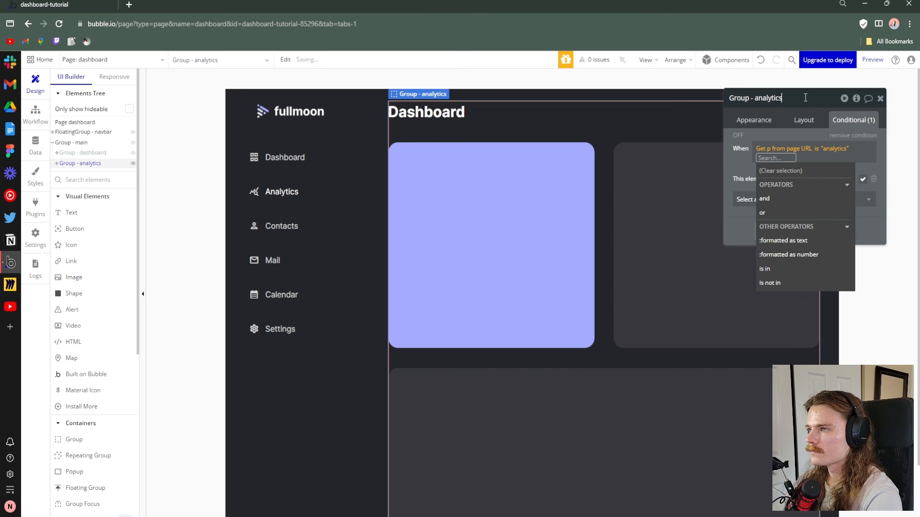
click(728, 162)
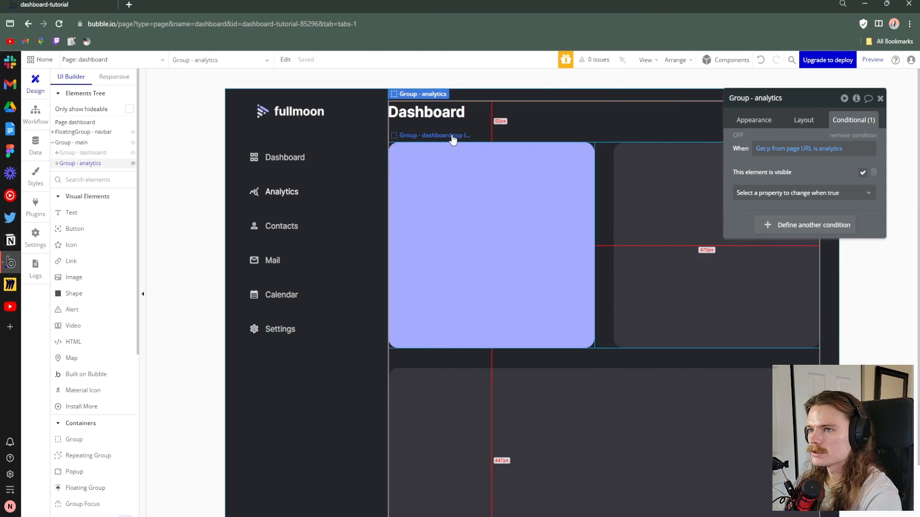
Change the heading text inside Group - analytics to "Analytics"
click(443, 114)
click(754, 120)
double_click(775, 146)
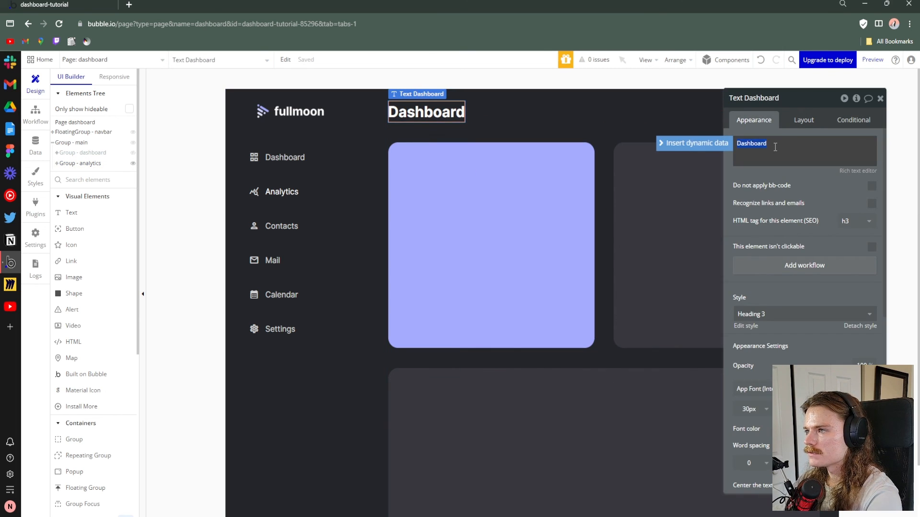
text(Analytics)
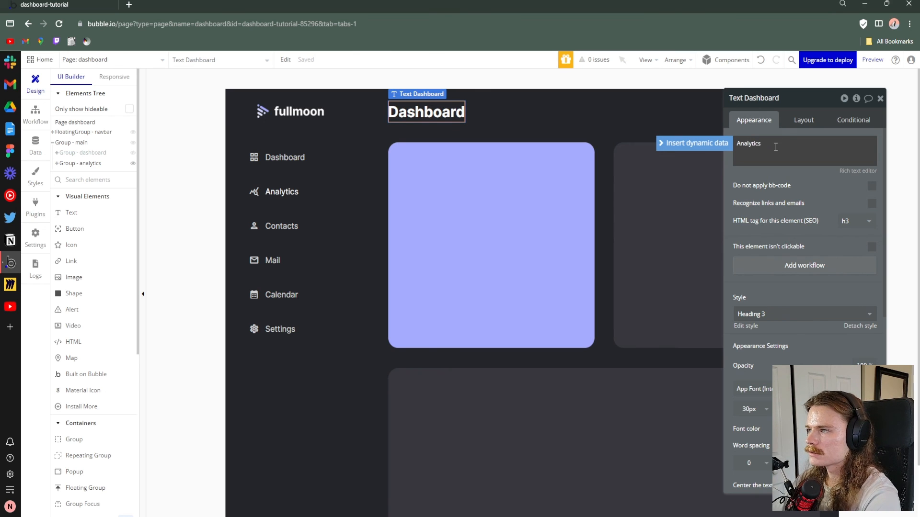
click(805, 99)
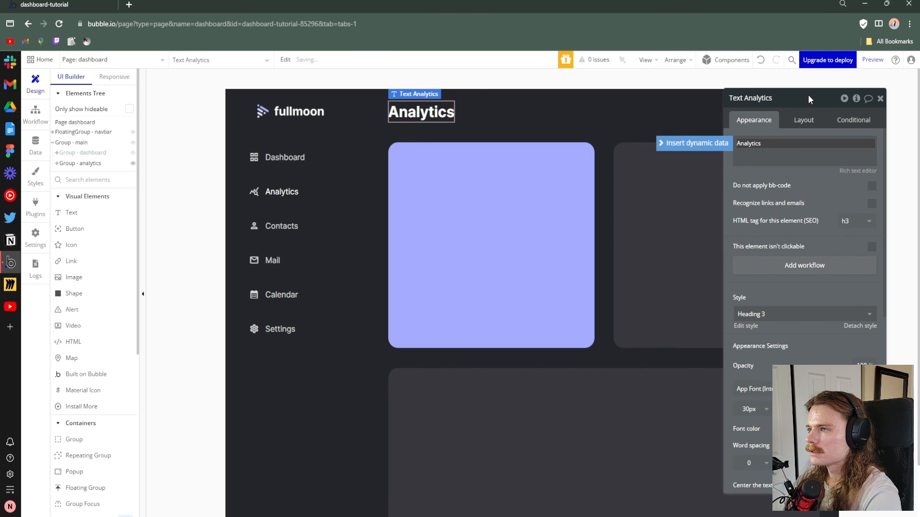
Delete the two-panel Group - dashboard top row from the Analytics page group
click(589, 196)
scroll(563, 195, down, 2)
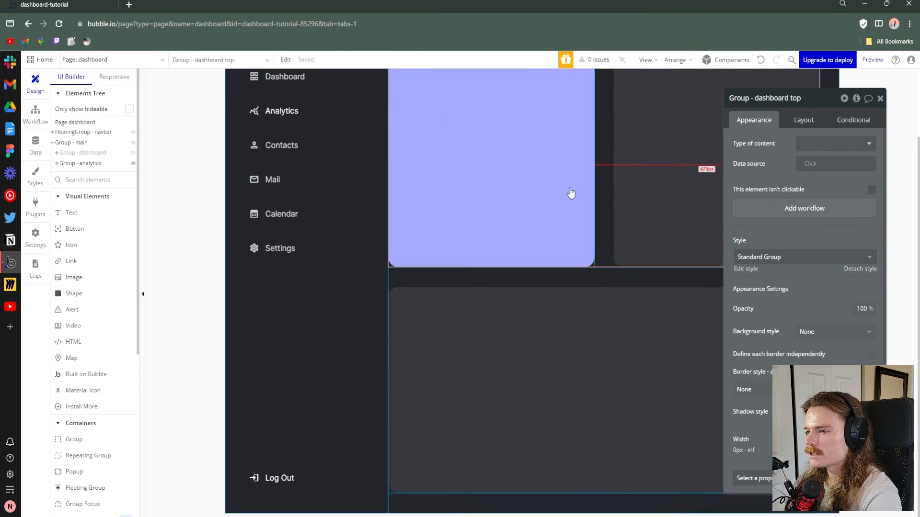
scroll(570, 193, up, 2)
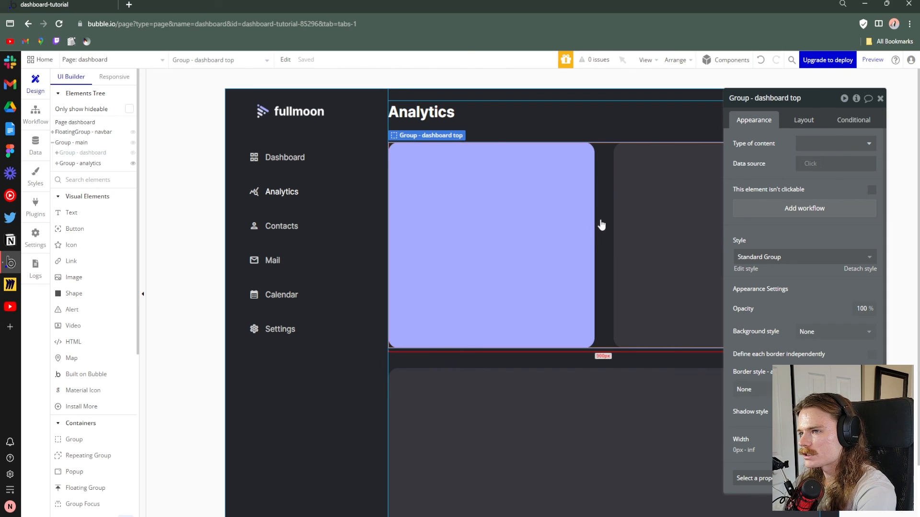
key(Delete)
Rename the remaining Surface-coloured panel under the Analytics heading to "Group - analytics"
click(581, 215)
click(764, 98)
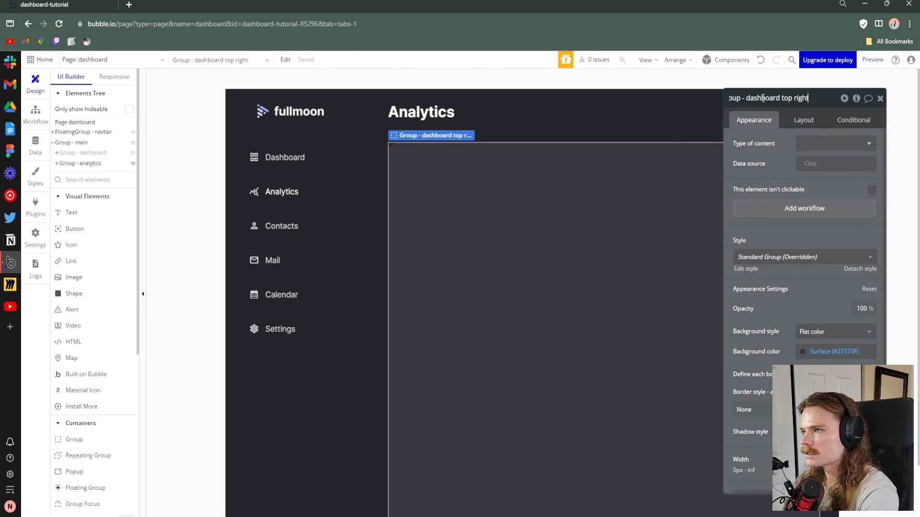
drag(746, 98, 823, 106)
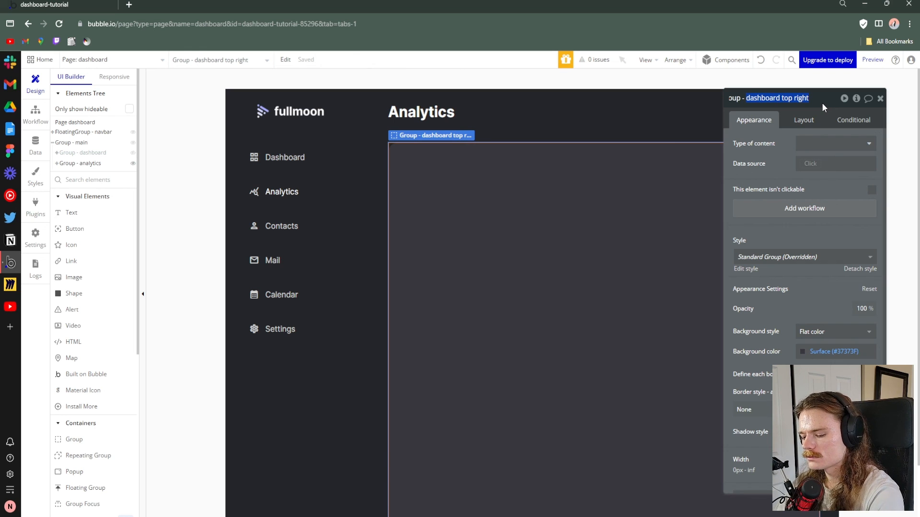
text(analytics)
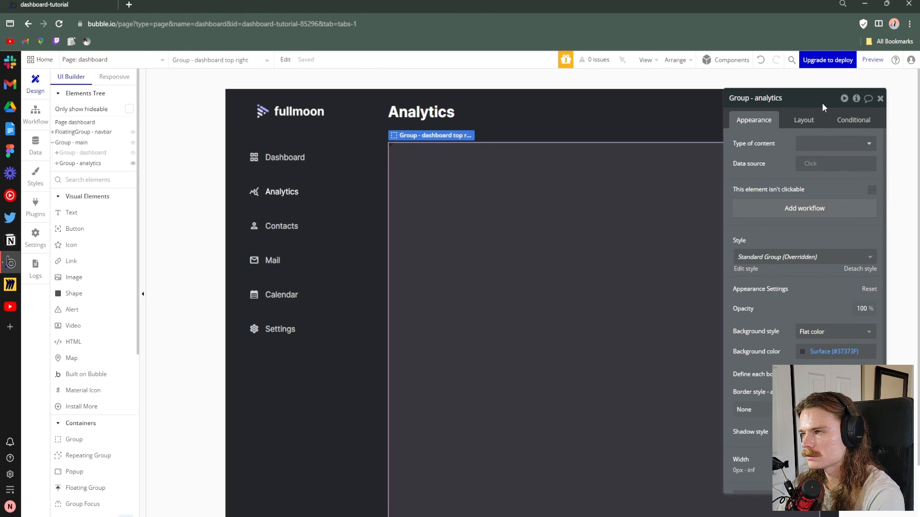
Complete the name of the Surface-coloured panel under the Analytics heading as "Group - analytics content"
text( content)
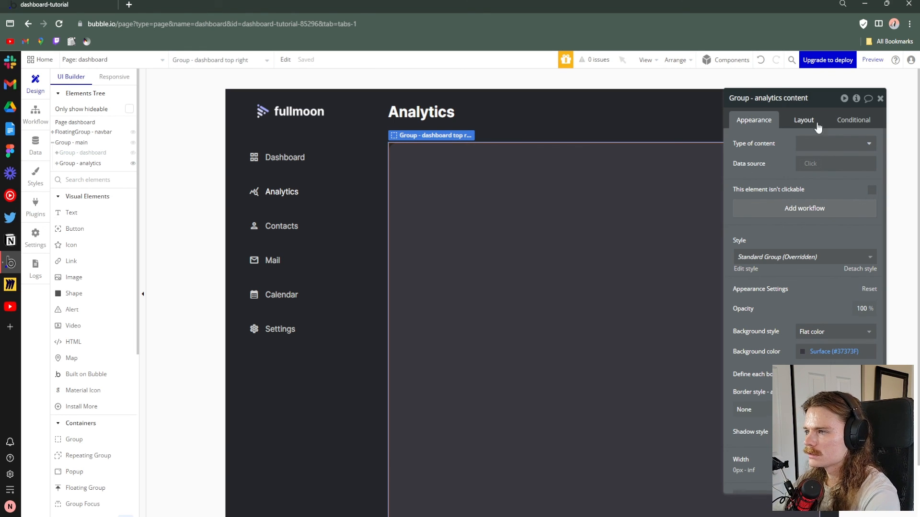
click(767, 156)
scroll(546, 271, down, 2)
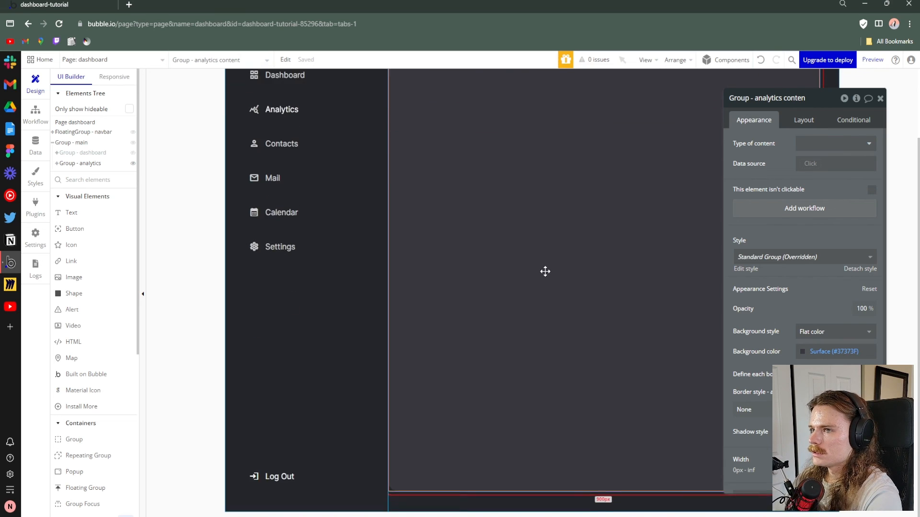
scroll(545, 271, up, 2)
Reload the dashboard preview and check the Analytics page before returning to the Dashboard page
click(82, 3)
key(ctrl+r)
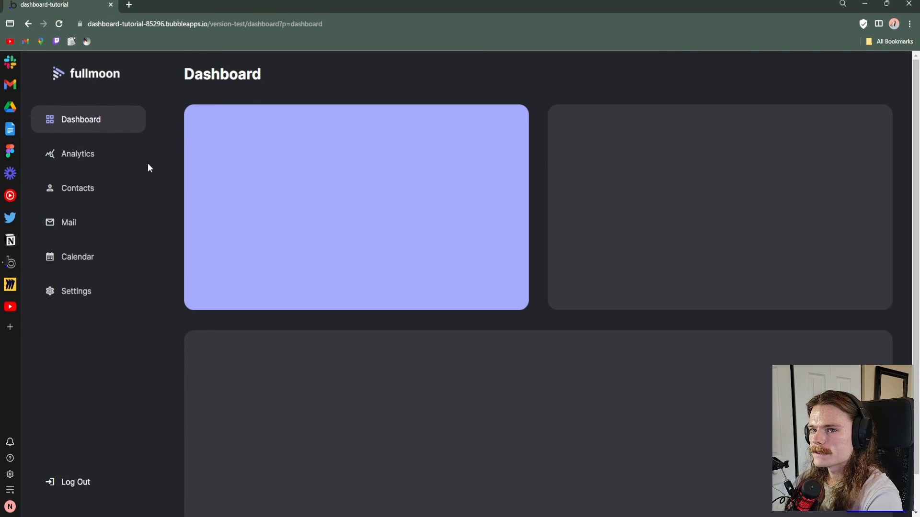
click(80, 158)
scroll(215, 162, down, 1)
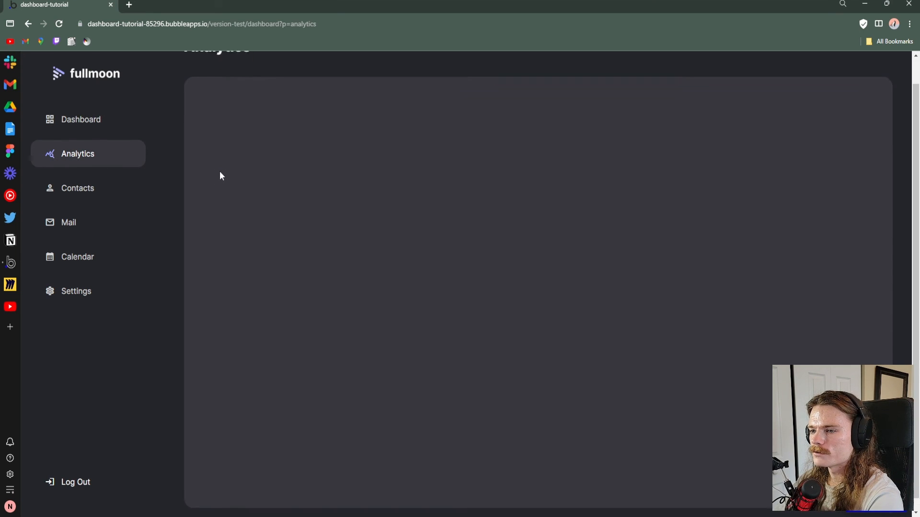
scroll(220, 176, up, 1)
click(99, 128)
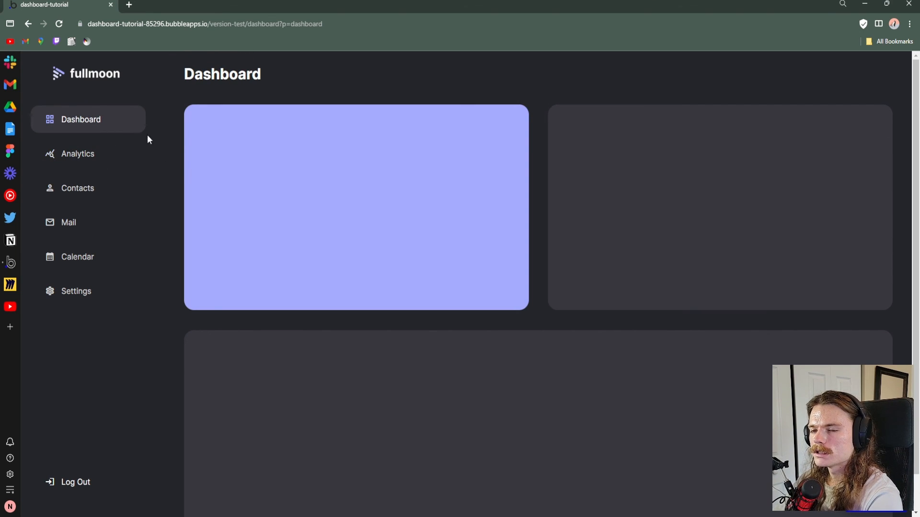
Reopen the Analytics page in the preview and examine its content panel from the heading down to the lower edge
click(80, 154)
scroll(263, 189, down, 1)
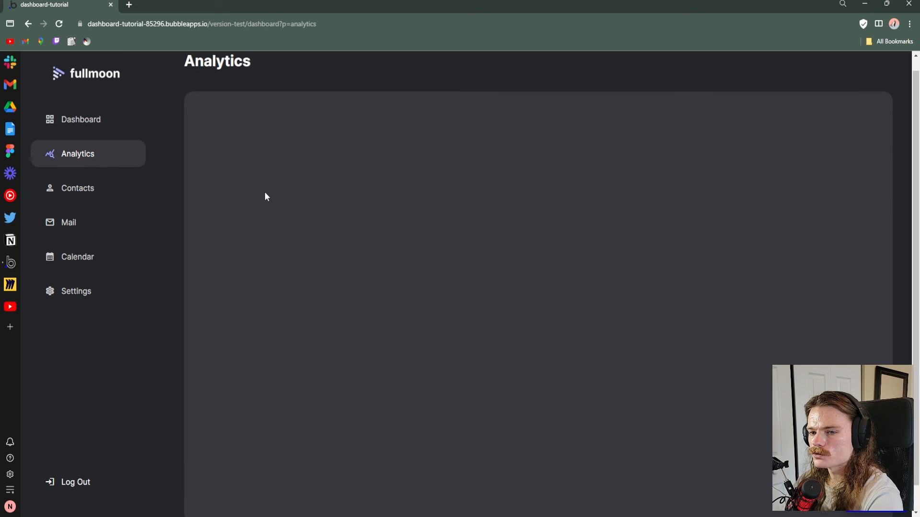
scroll(265, 198, down, 1)
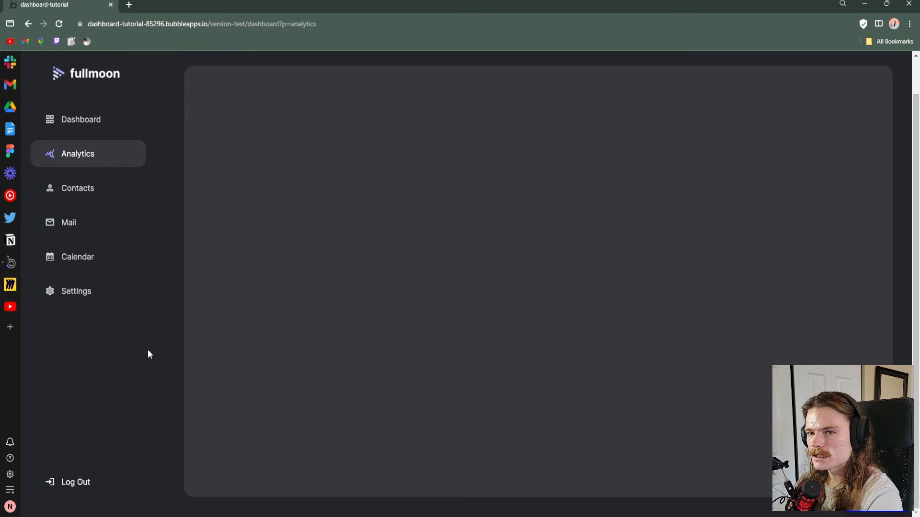
scroll(226, 293, up, 1)
scroll(227, 289, down, 1)
scroll(234, 275, up, 1)
scroll(233, 279, down, 1)
scroll(231, 283, up, 1)
scroll(230, 283, down, 1)
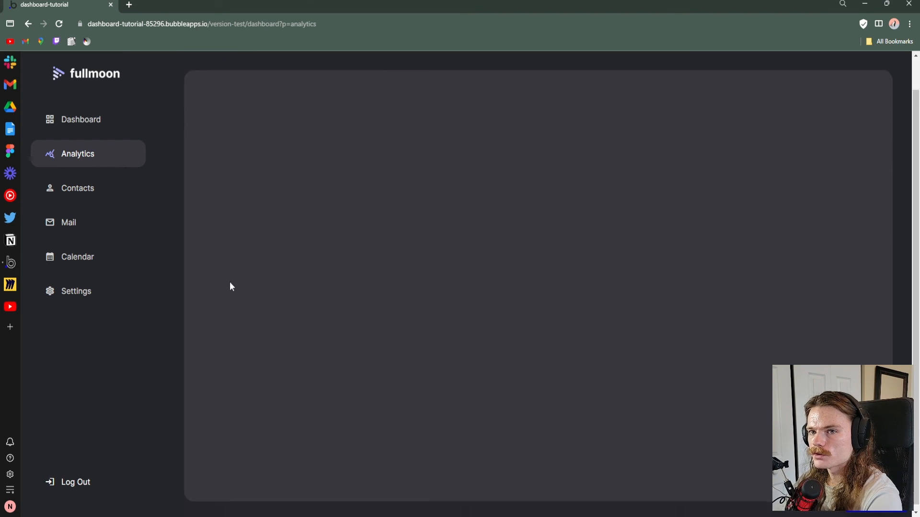
scroll(231, 290, up, 1)
Test the sidebar navigation by switching repeatedly between the Dashboard and Analytics pages
click(123, 128)
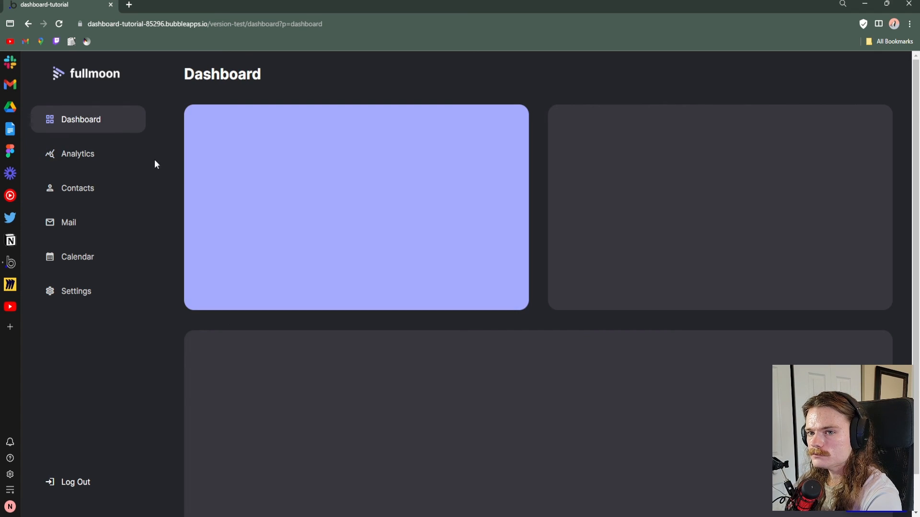
click(130, 155)
click(109, 126)
click(87, 155)
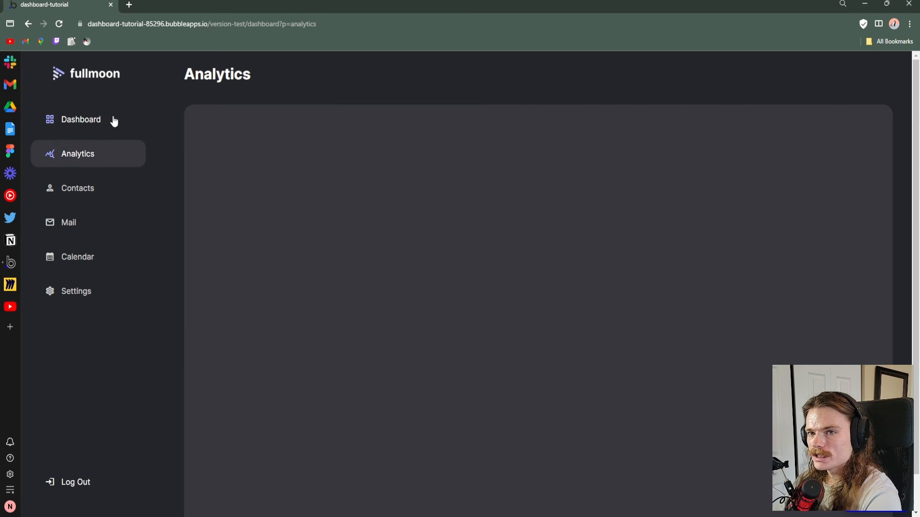
click(114, 121)
click(91, 156)
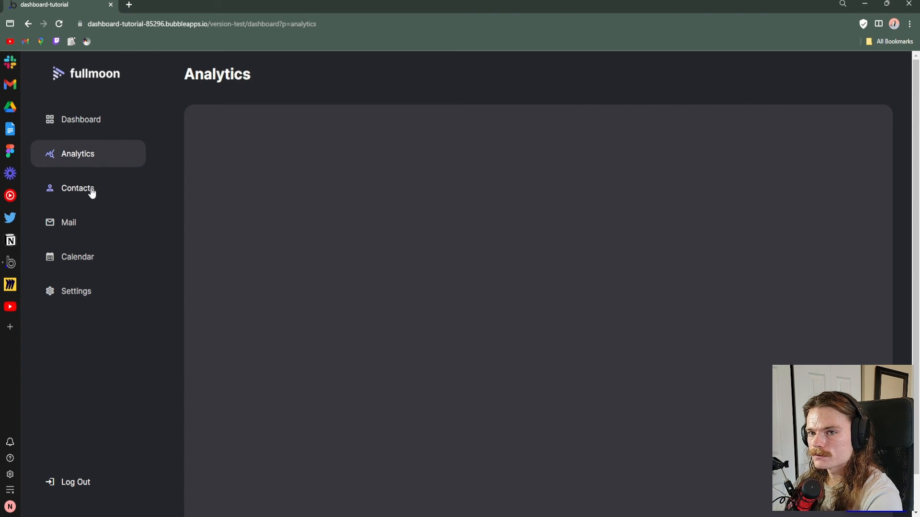
Check the sidebar links for Contacts, Mail and Calendar in the preview, finishing on the Analytics page
click(92, 193)
click(103, 151)
click(99, 123)
click(89, 158)
click(102, 197)
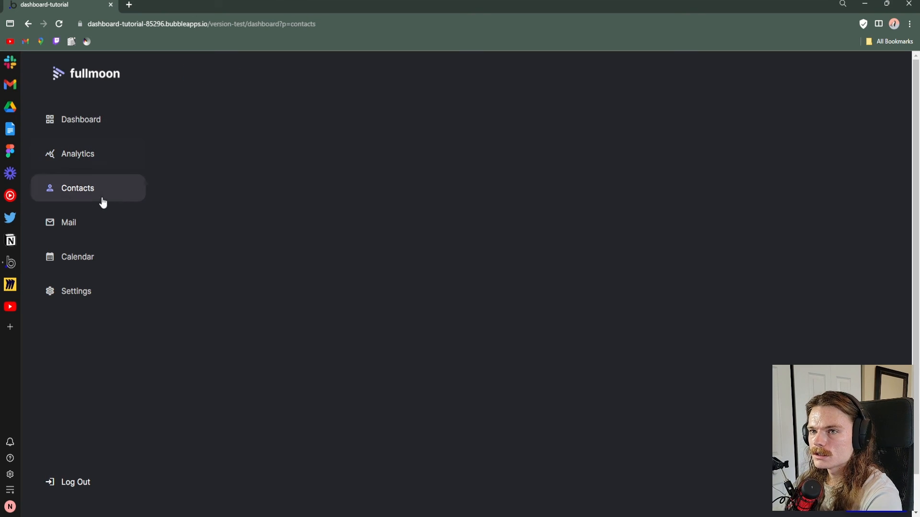
click(91, 224)
click(113, 257)
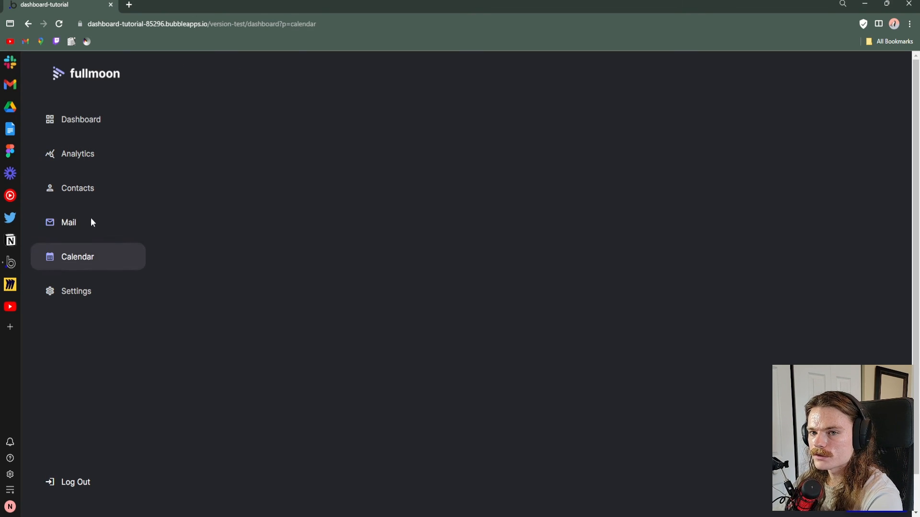
click(91, 222)
click(109, 188)
click(98, 155)
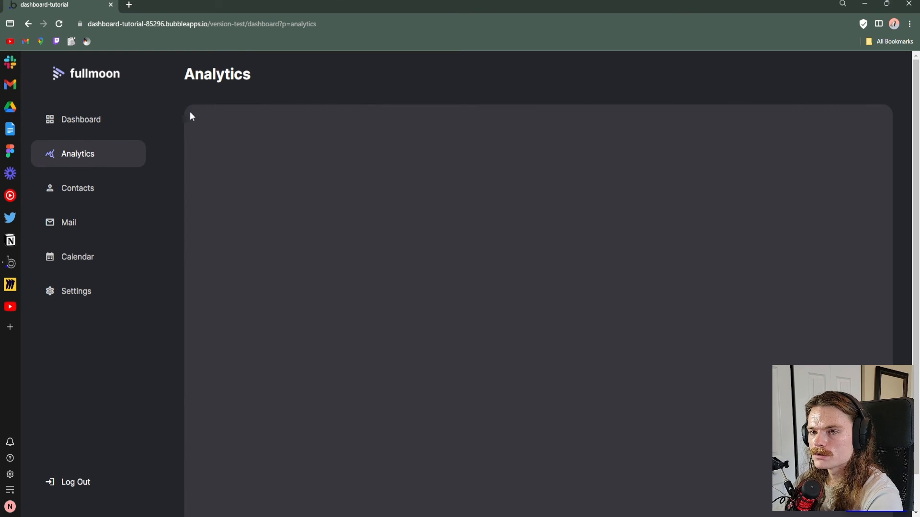
Go through the sidebar pages from Contacts to Calendar and back up to Dashboard to check each page's display
click(91, 196)
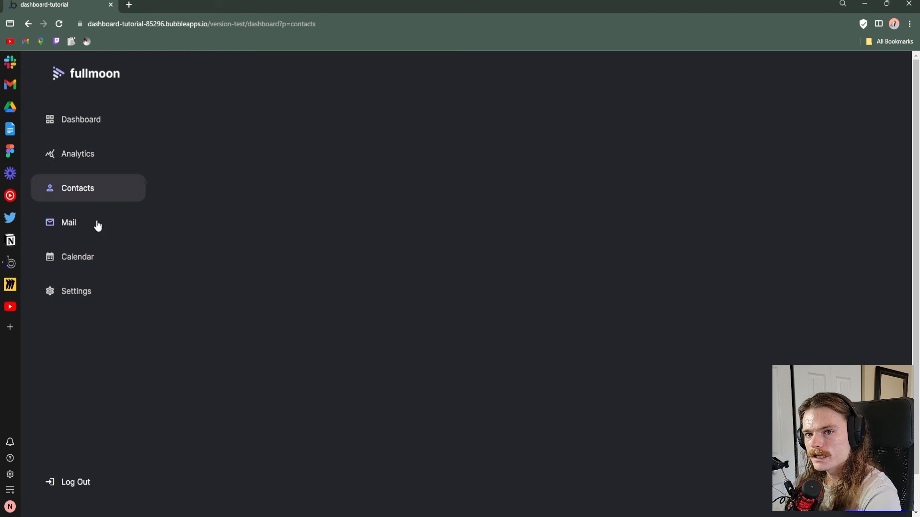
click(96, 226)
click(99, 253)
click(96, 279)
click(96, 265)
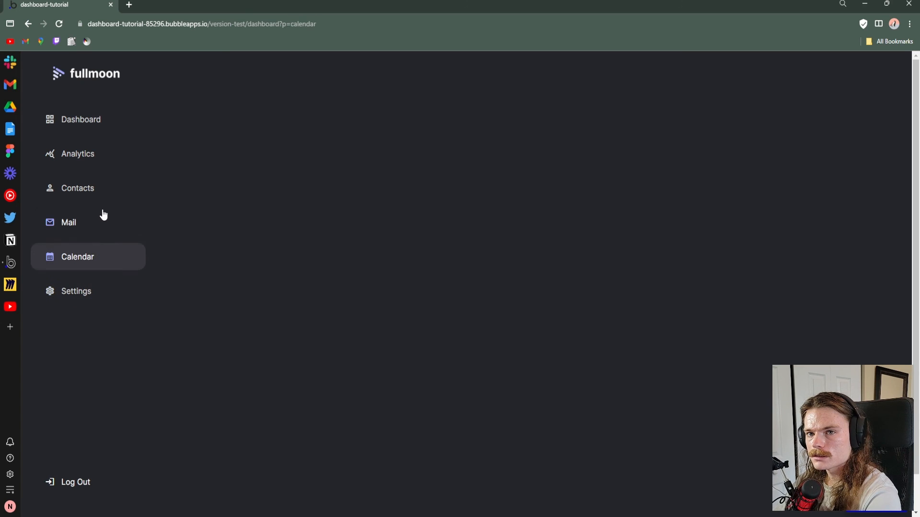
click(102, 213)
click(99, 188)
click(99, 153)
click(99, 127)
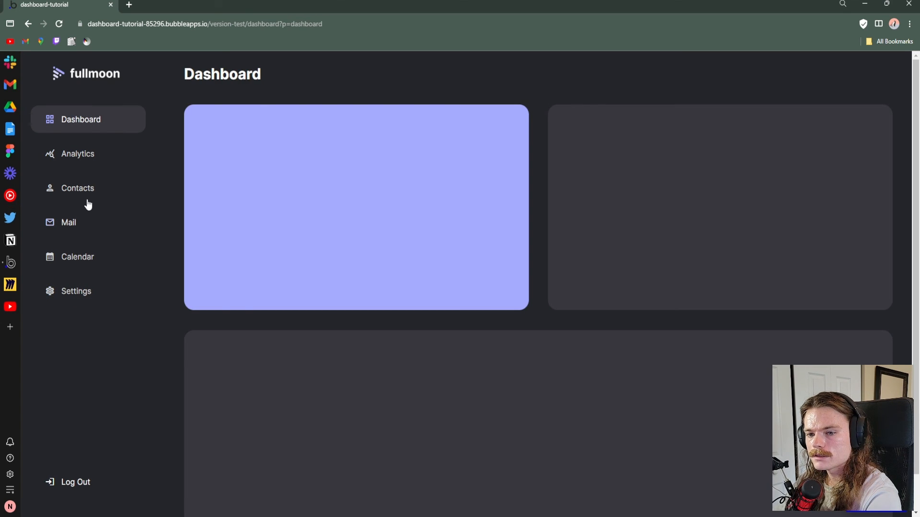